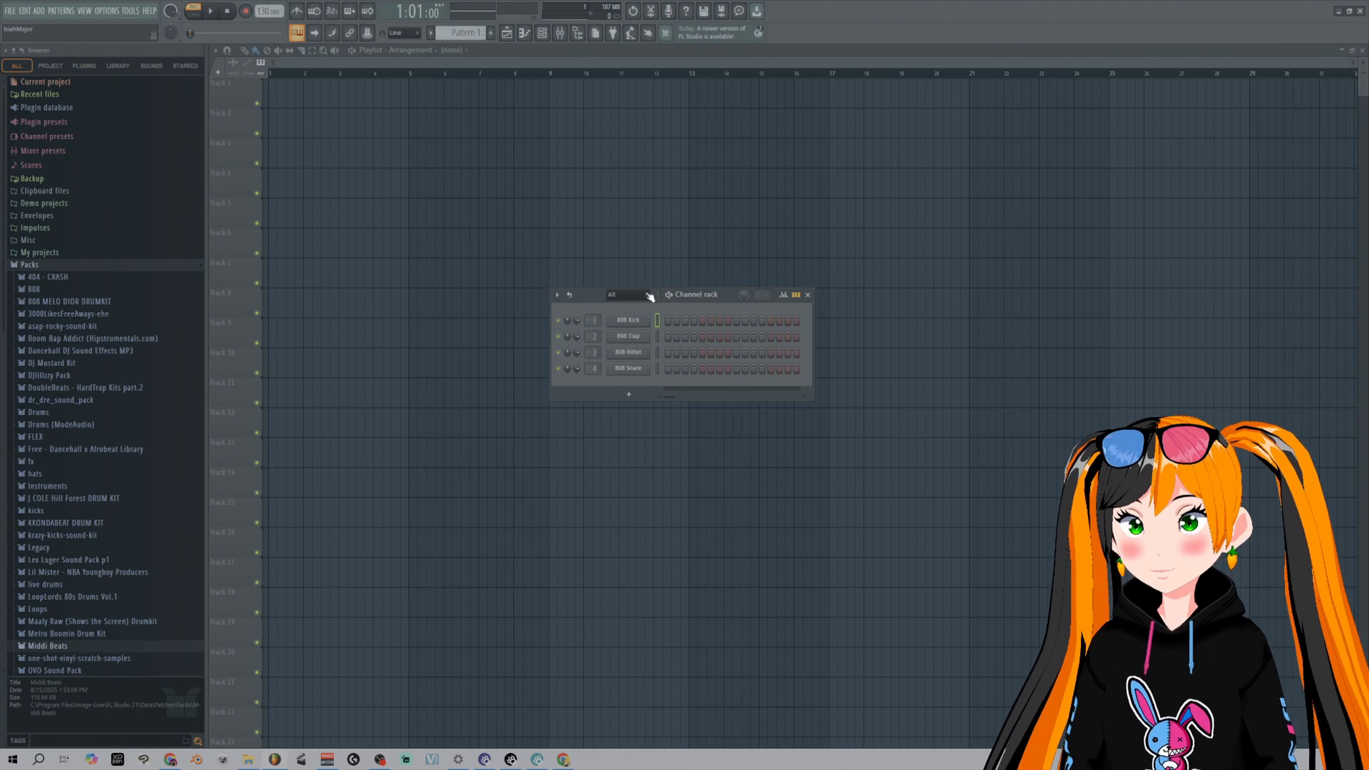
- Collapse the Packs folder in the browser and move the Channel rack slightly aside
click(28, 264)
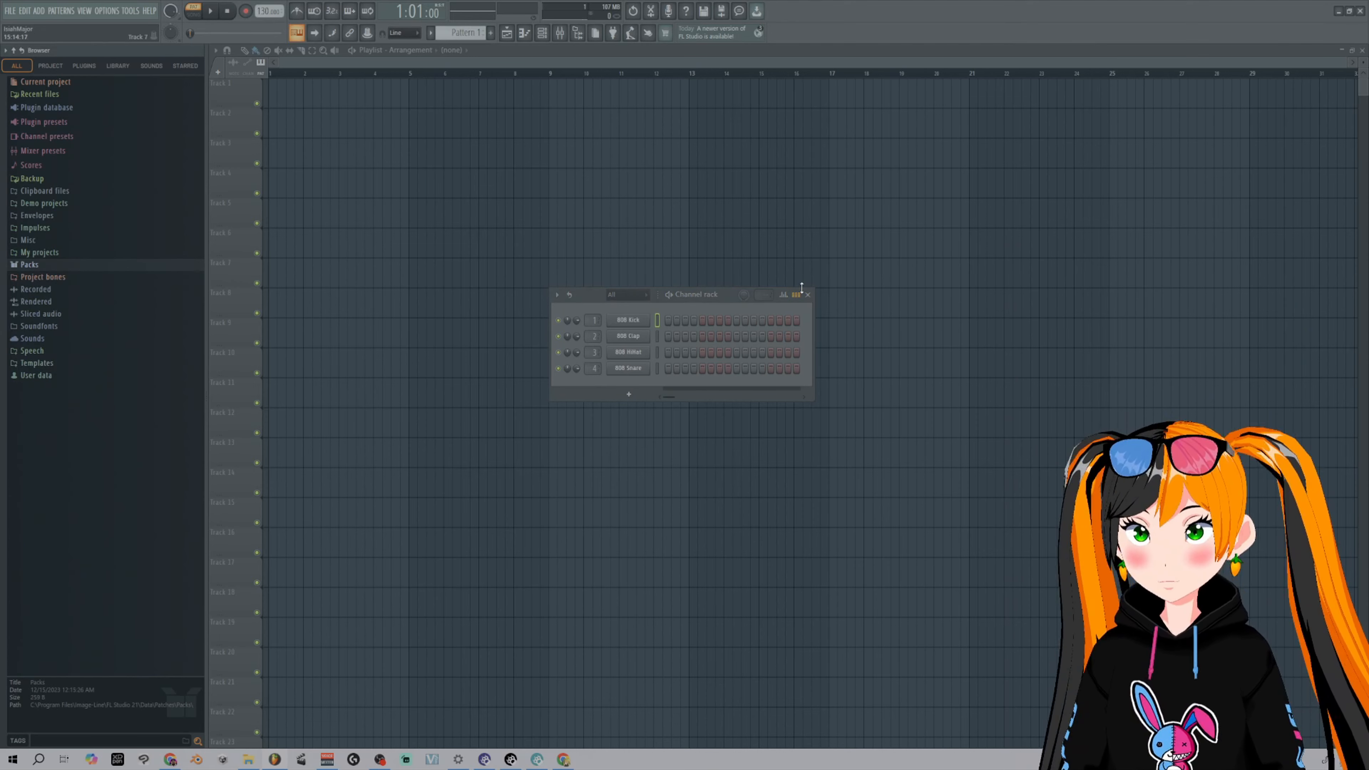
drag(588, 294, 570, 291)
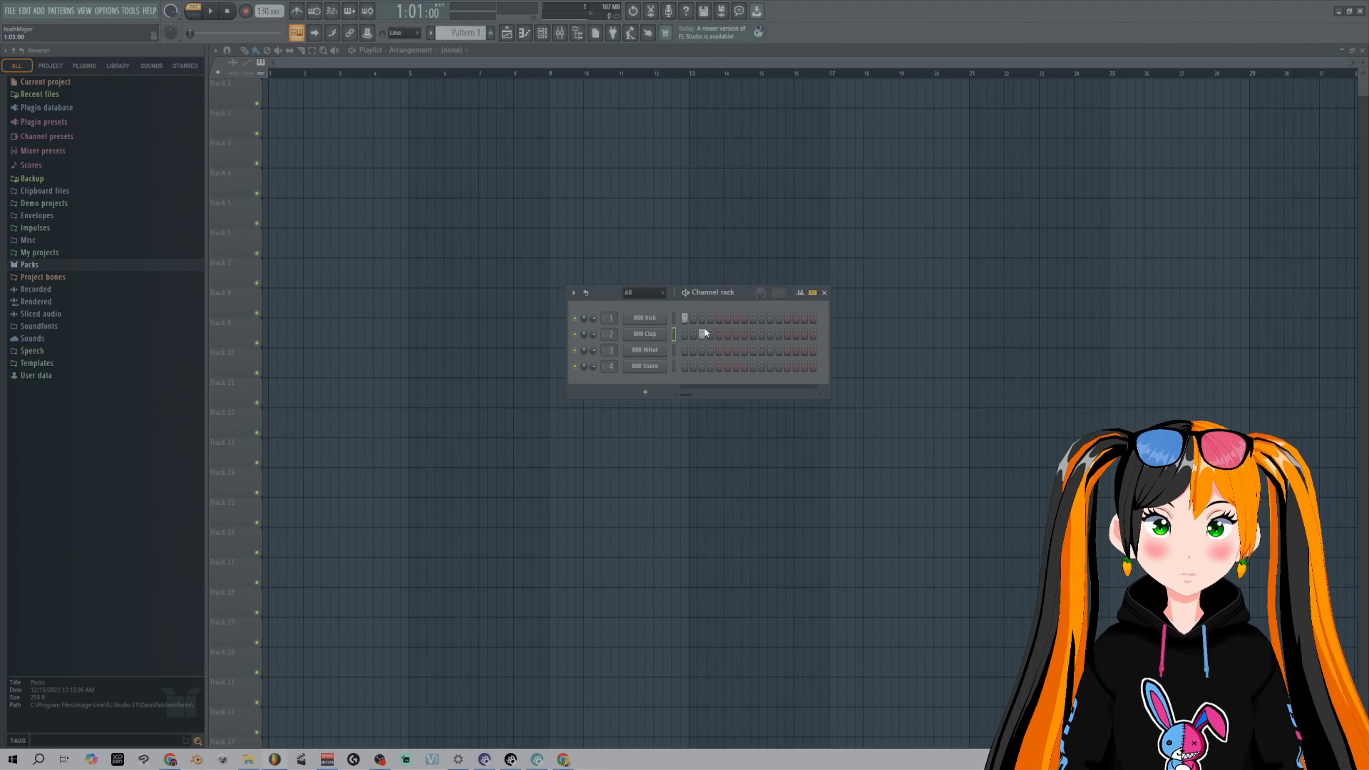
- Place trial steps on the kick, clap and hi-hat rows of Pattern 1, then view Pattern 2 and return to Pattern 1
click(752, 334)
click(760, 318)
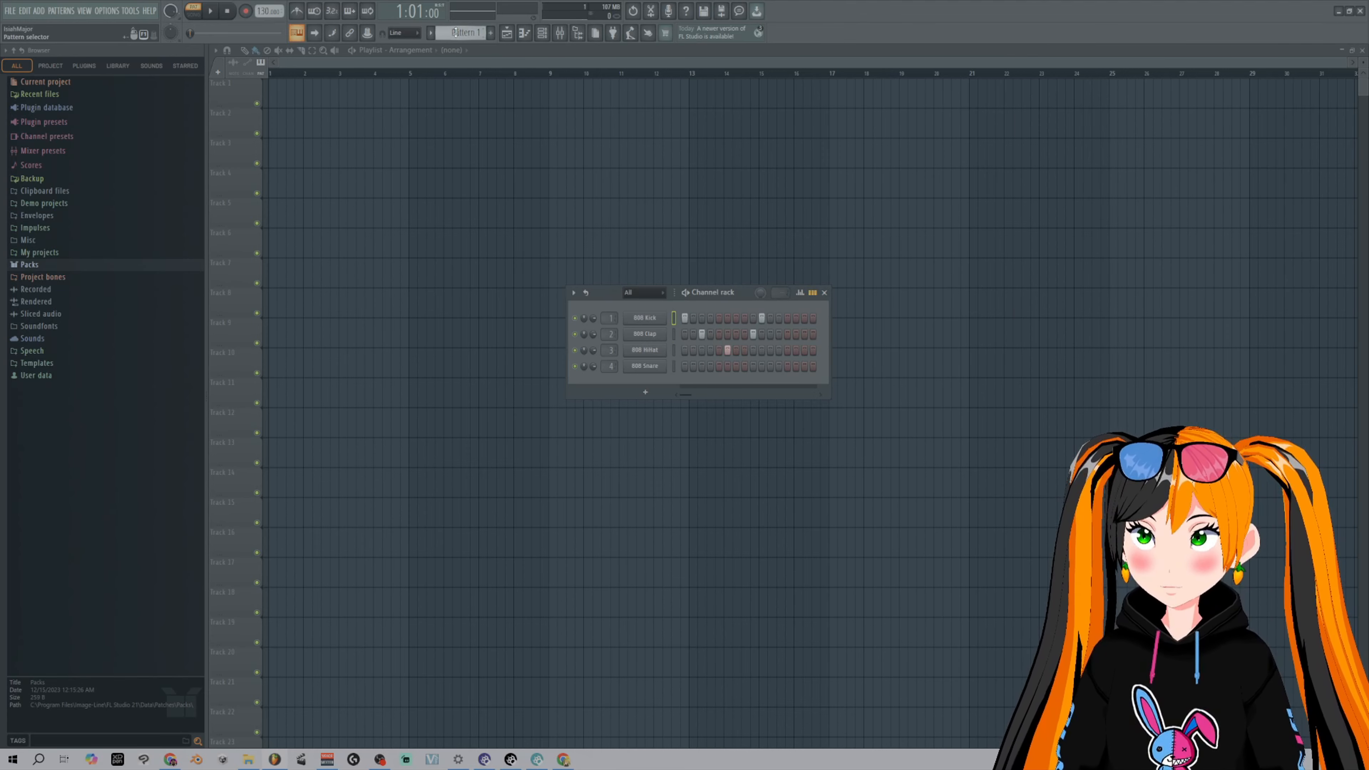
scroll(455, 32, down, 1)
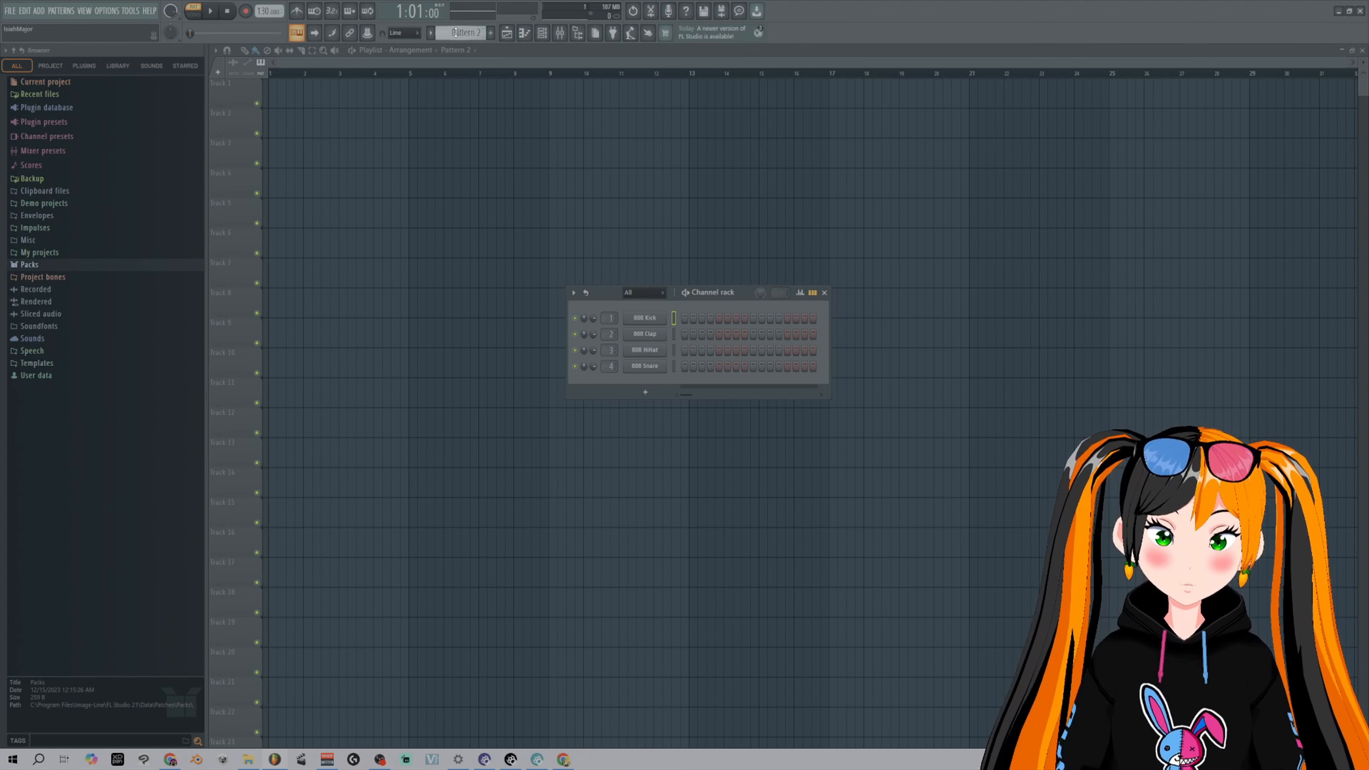
scroll(455, 32, up, 1)
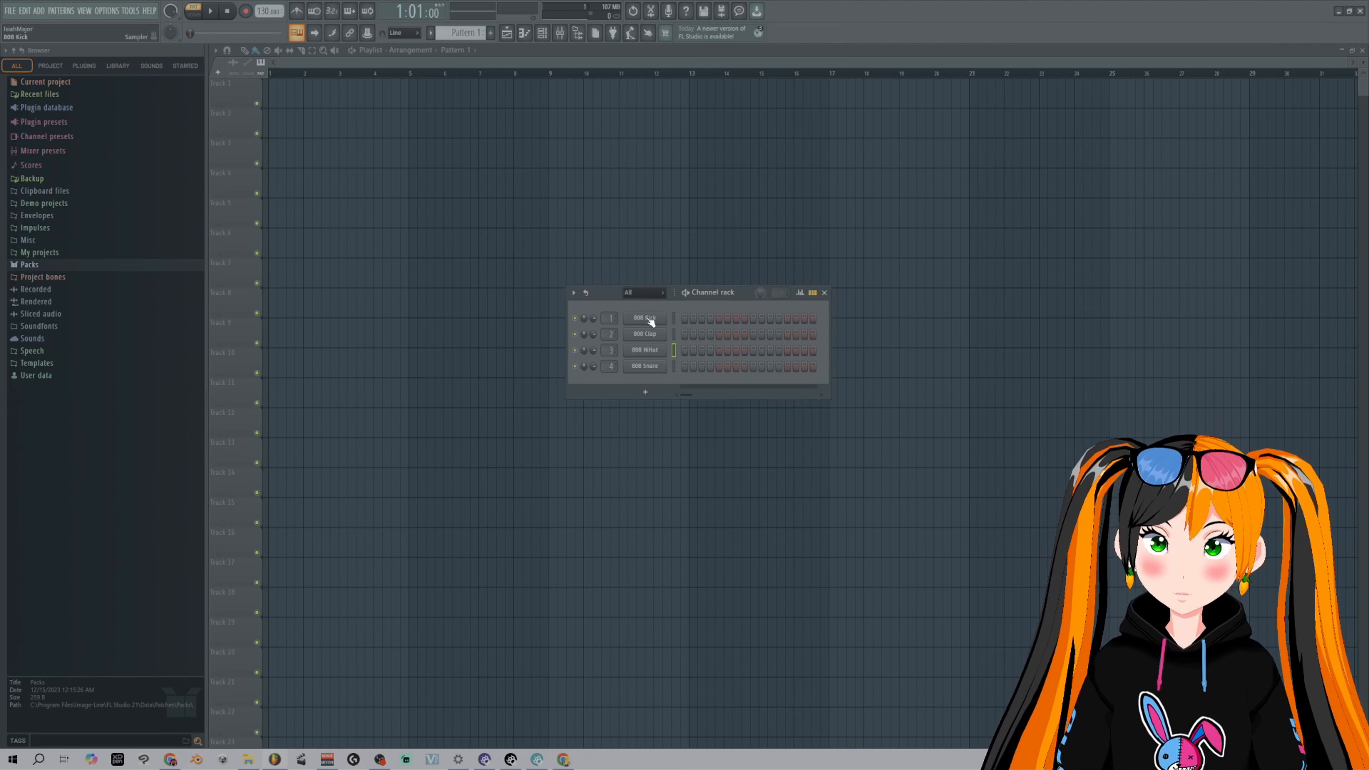
- Open the samplers of the 808 Kick, 808 Clap and 808 HiHat channels and audition the kick sample's waveform
click(644, 318)
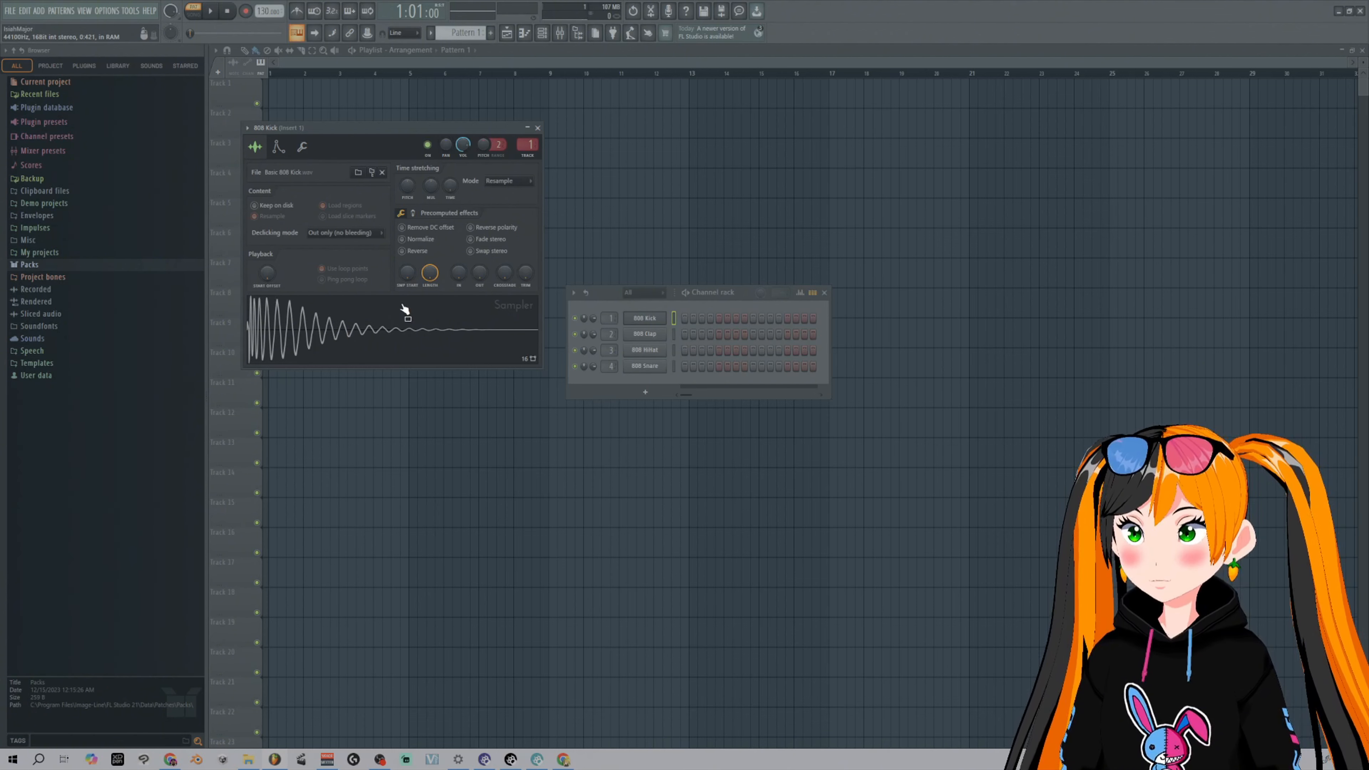
click(389, 331)
click(389, 331)
click(389, 332)
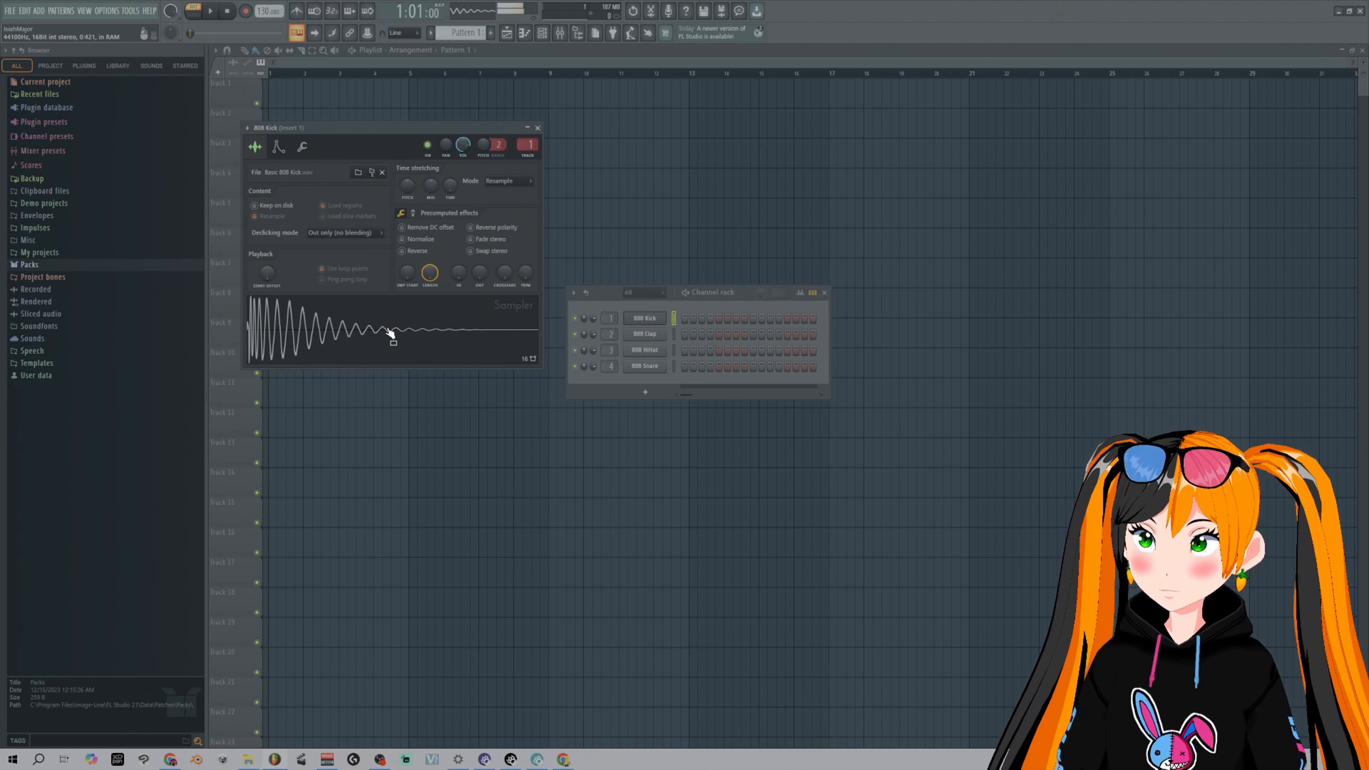
click(389, 332)
click(661, 334)
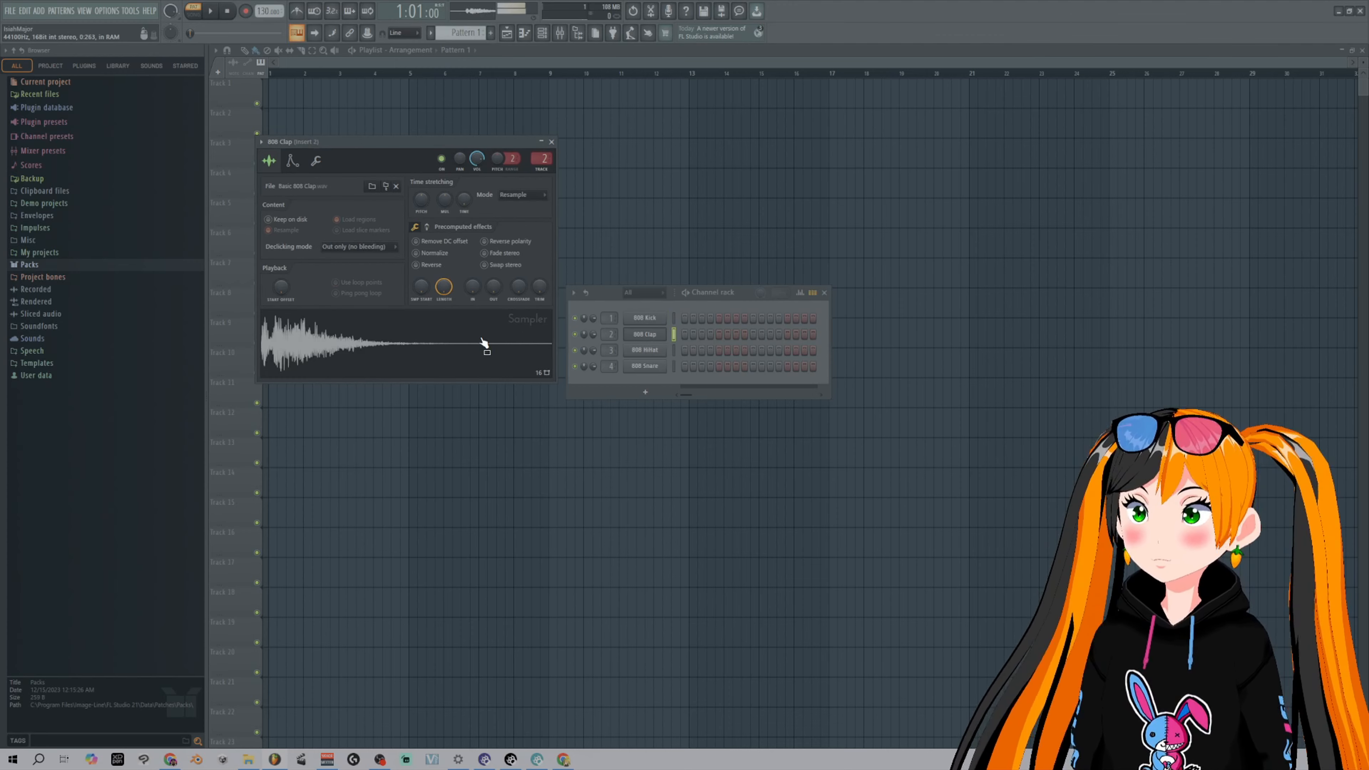
click(663, 349)
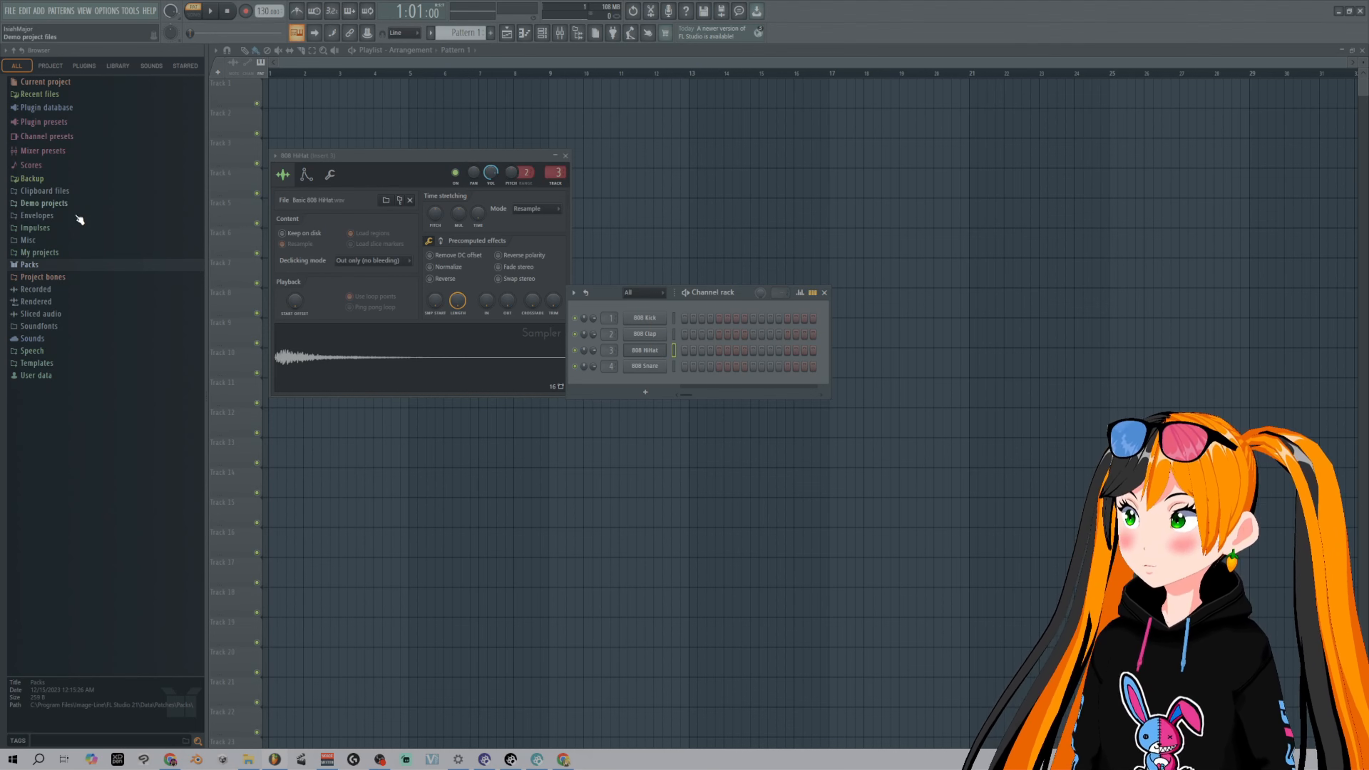
- Expand Packs > Legacy > Drums > HipHop in the browser to list its drum samples
click(30, 265)
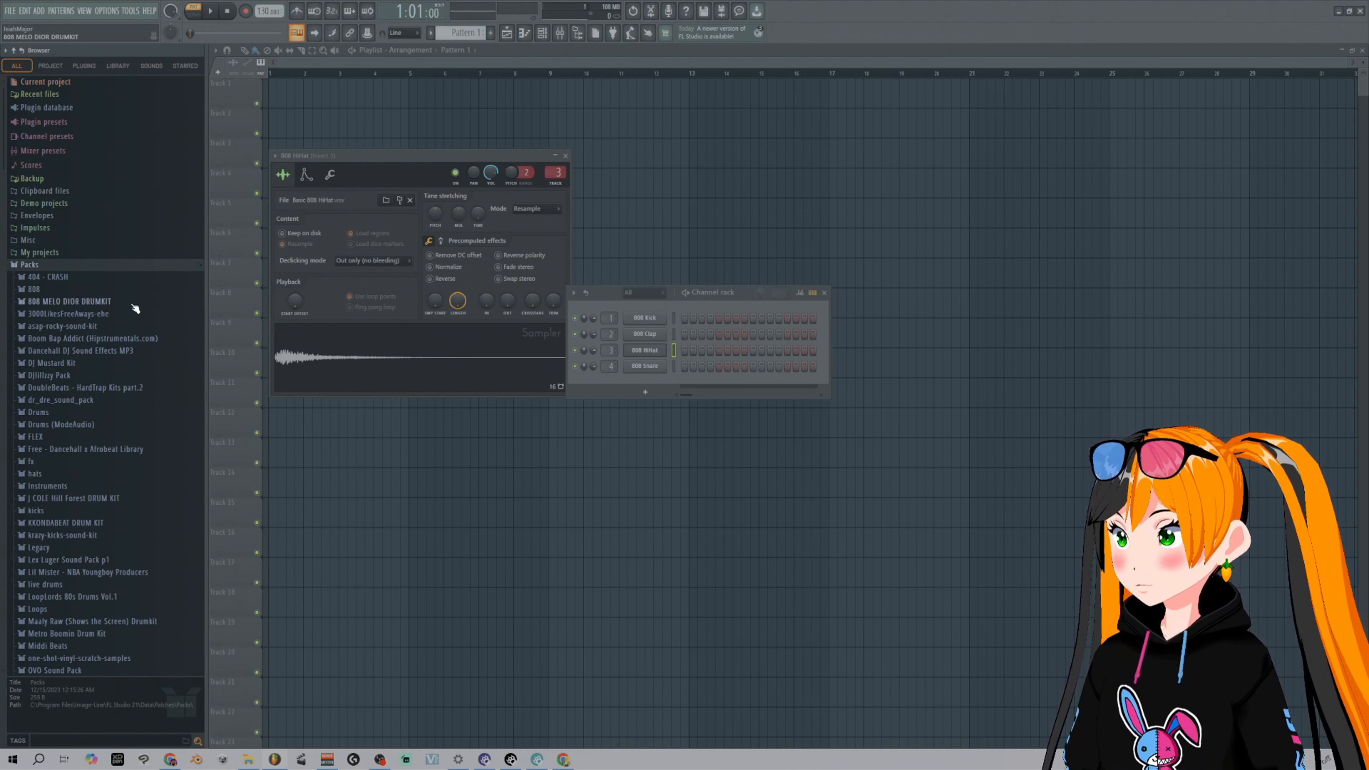
scroll(101, 290, down, 7)
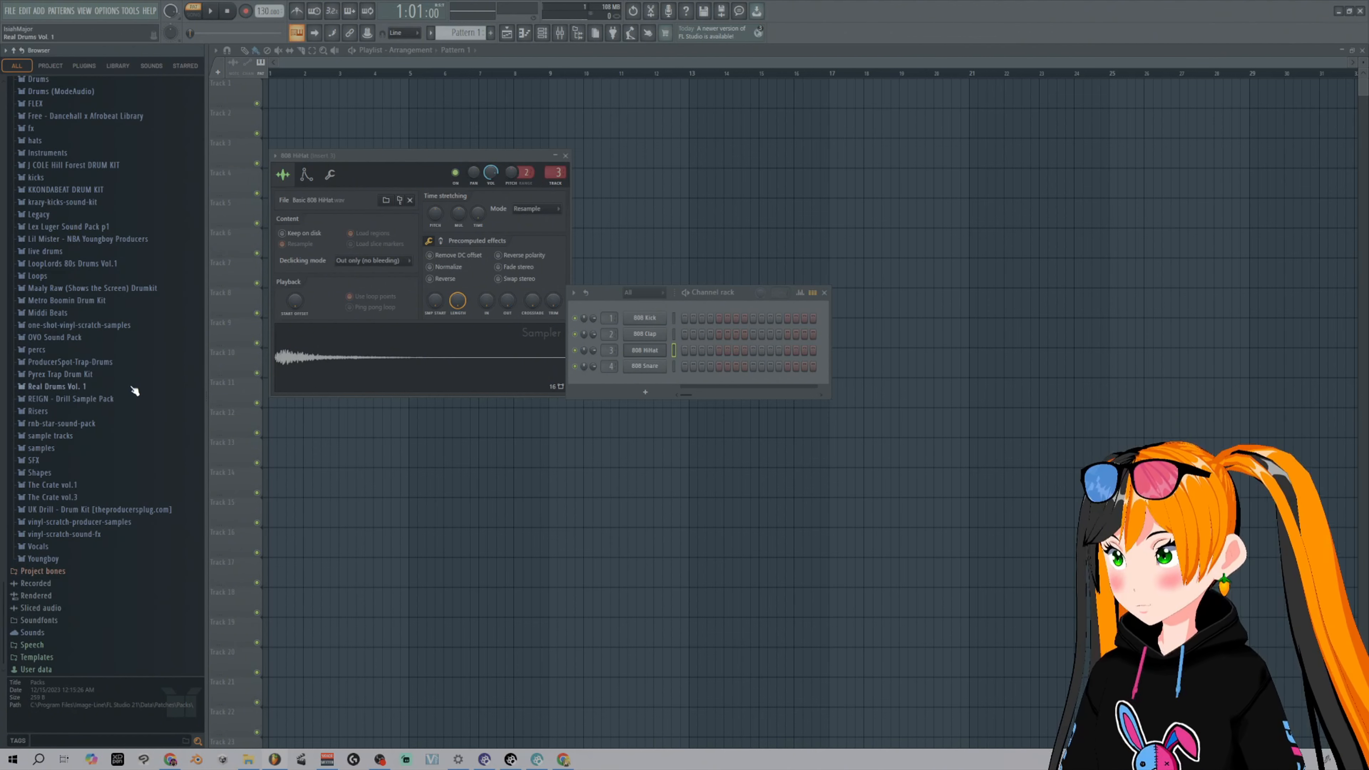
scroll(134, 395, up, 1)
scroll(135, 399, up, 4)
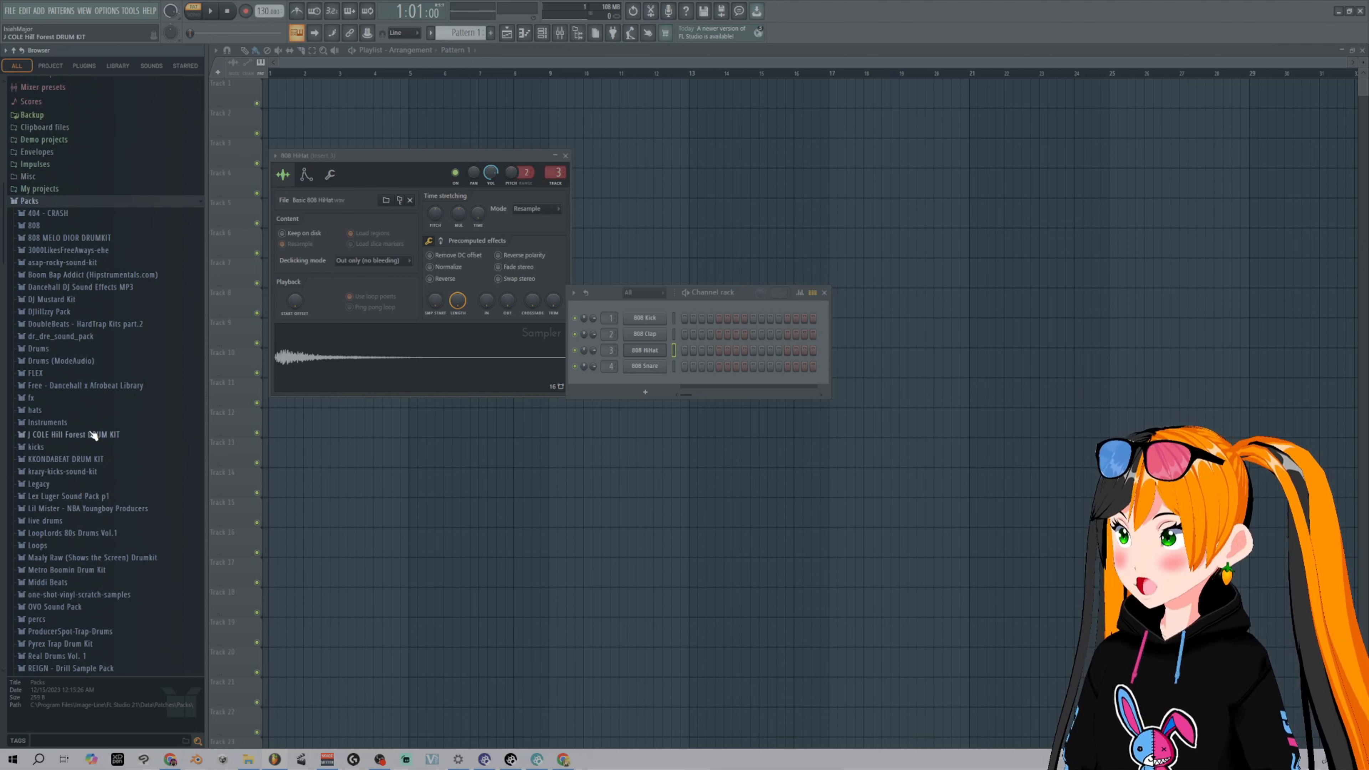
click(58, 485)
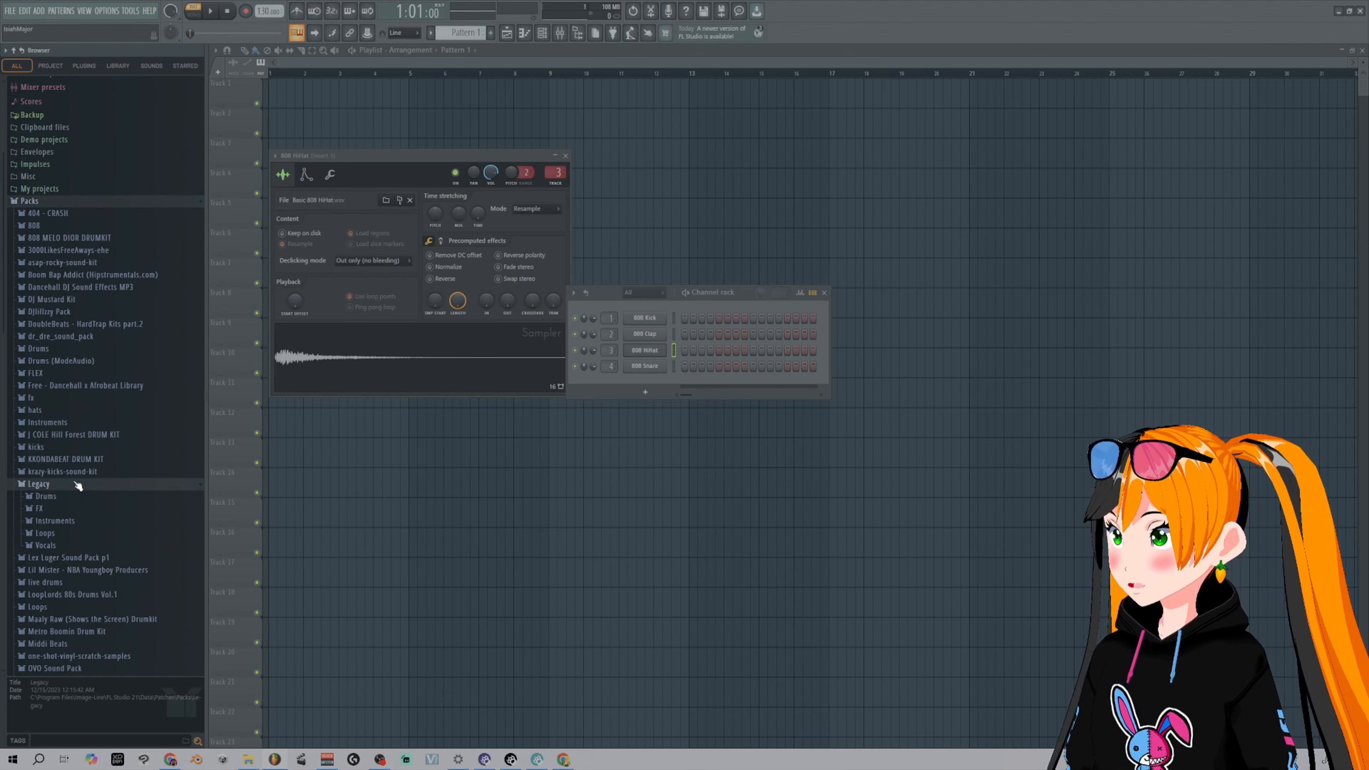
click(64, 497)
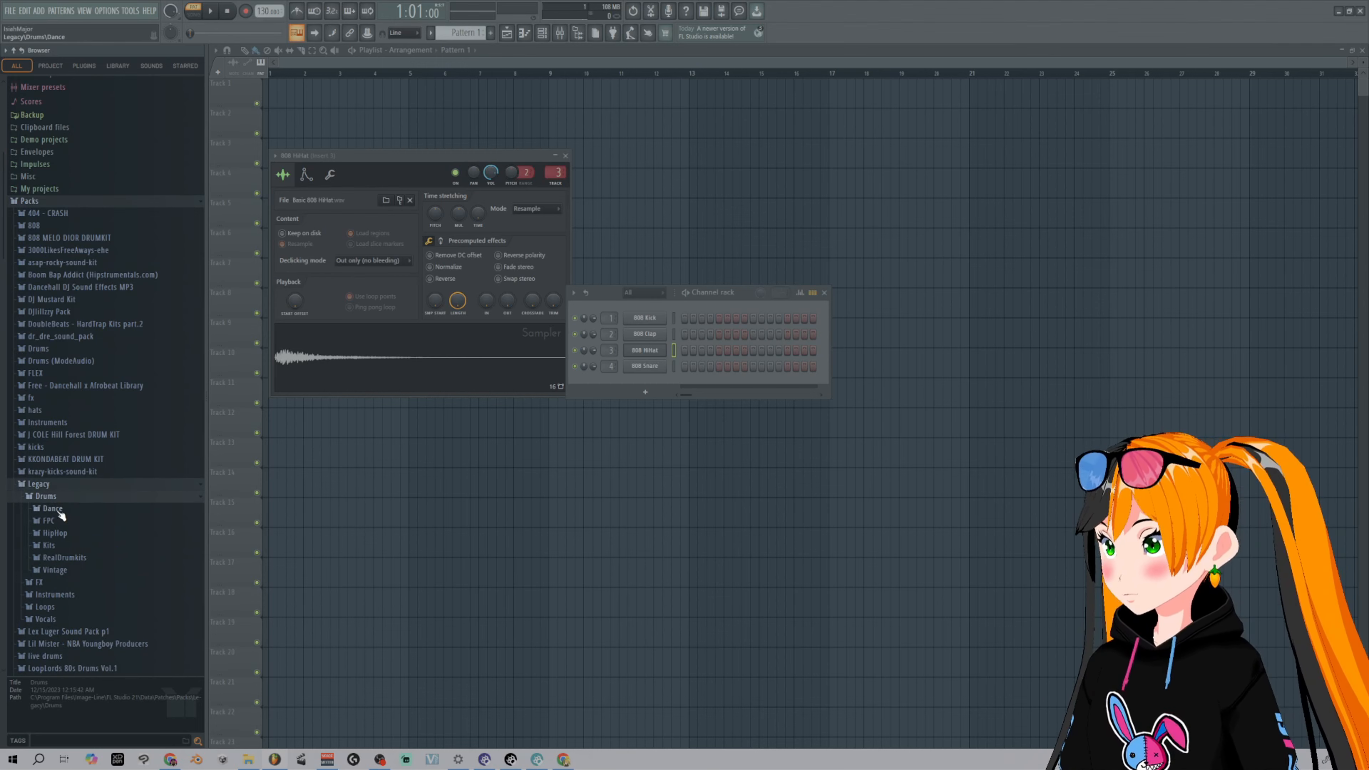
click(60, 533)
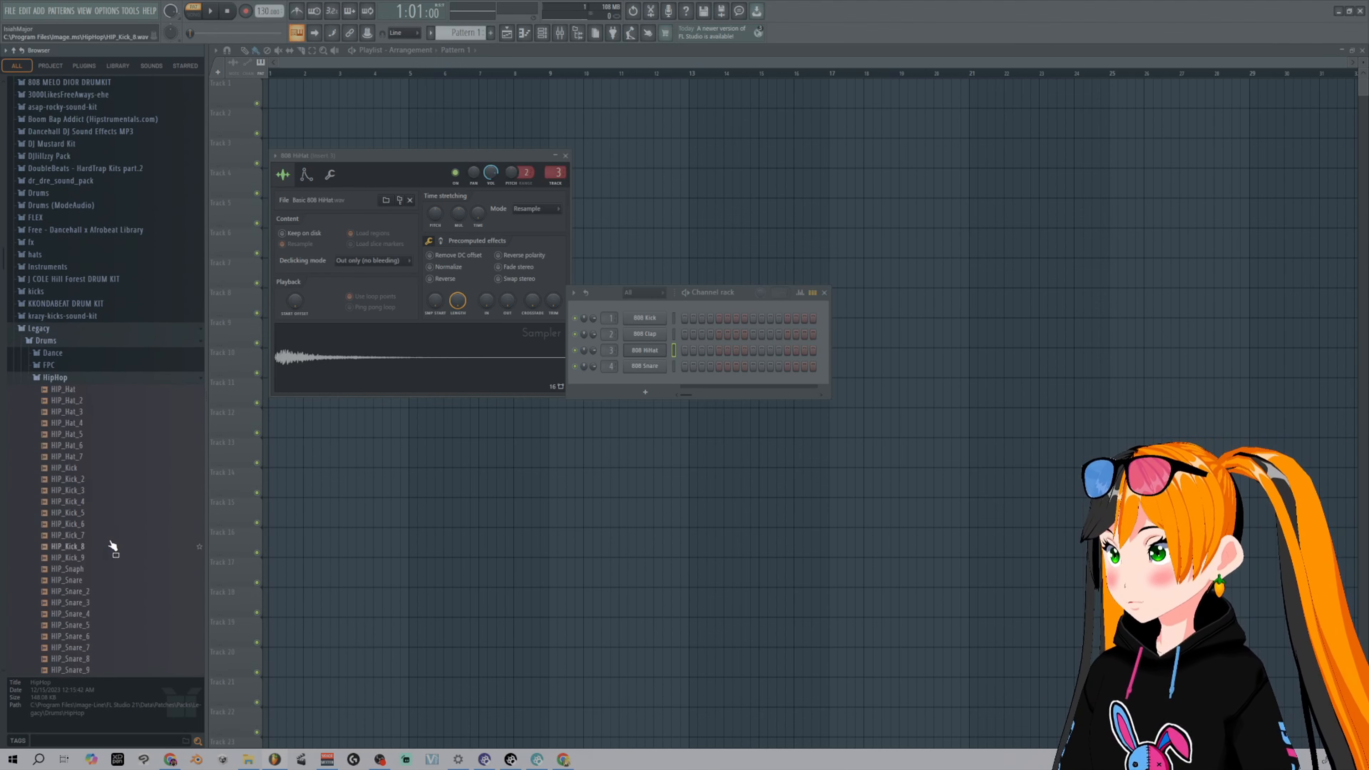
- Audition the HipHop samples from HIP_Kick_3 up to HIP_Hat_5
click(84, 489)
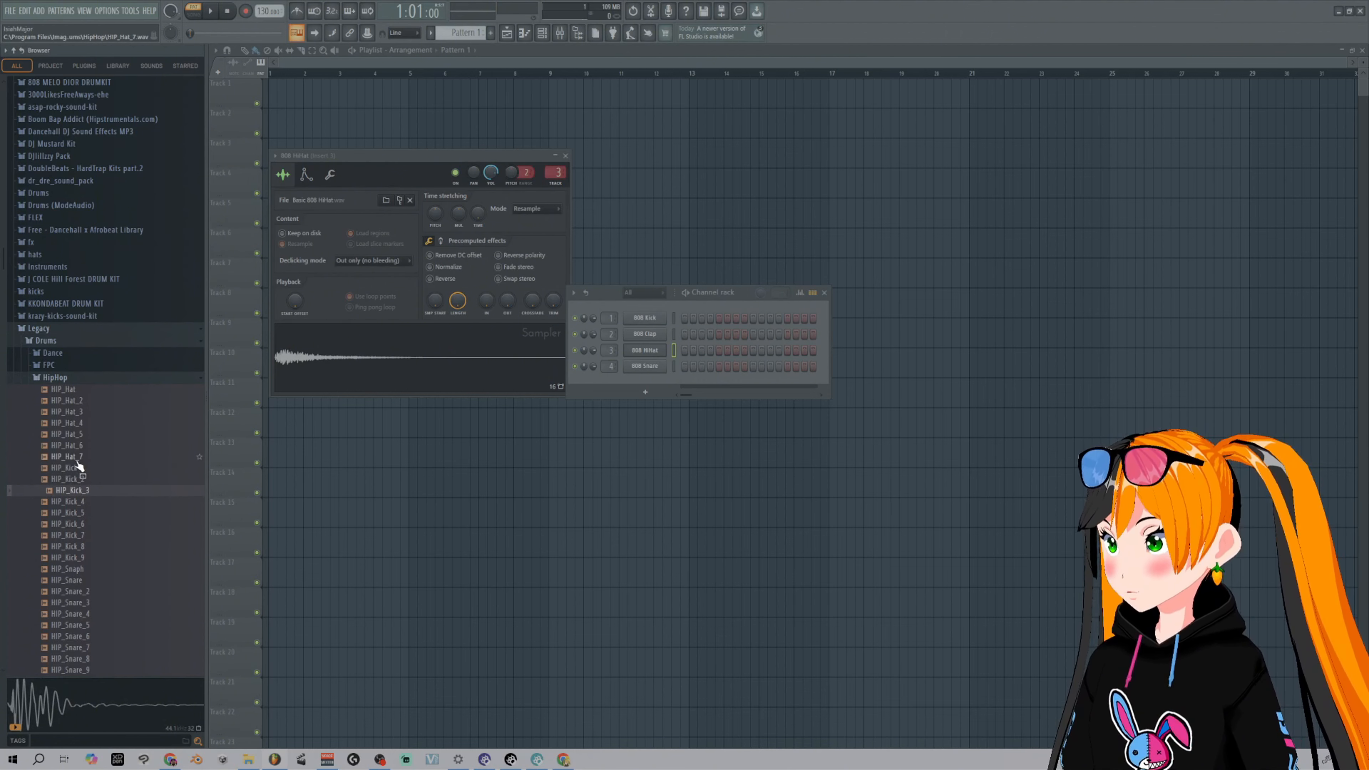
key(Up)
key(Up)
key(Up)
key(Up)
key(Up)
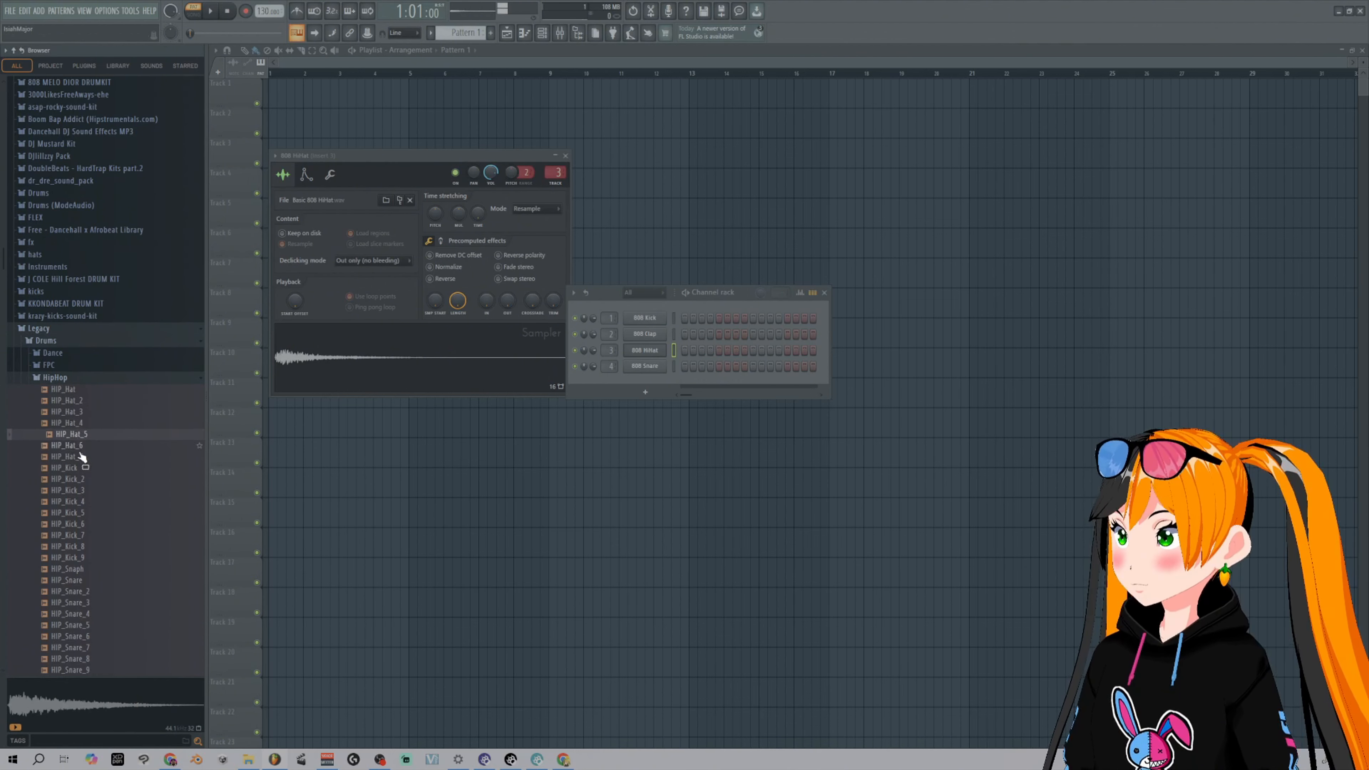
- Audition the samples down to HIP_Kick_4, load it onto the 808 Kick channel, and collapse the Legacy folder
key(Down)
key(Down)
key(Down)
key(Down)
key(Down)
key(Down)
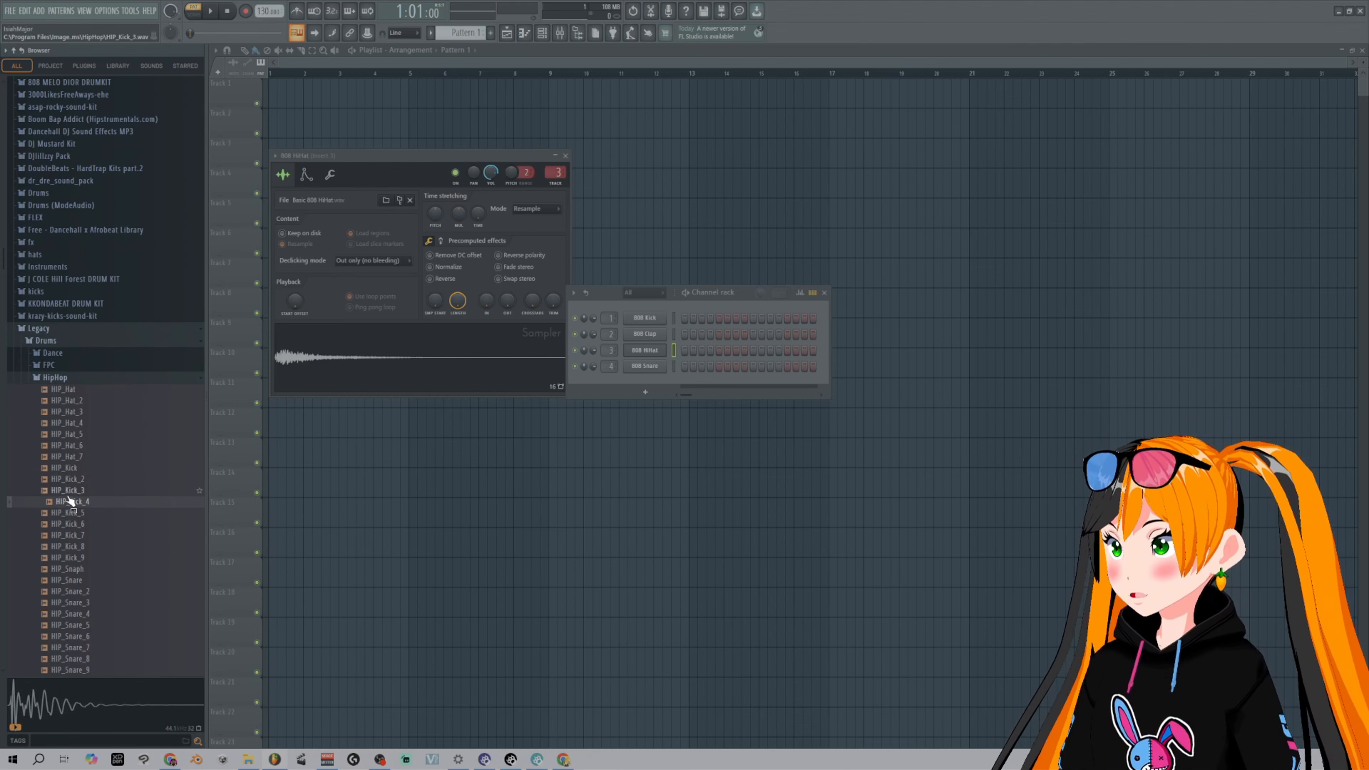
drag(62, 502, 645, 319)
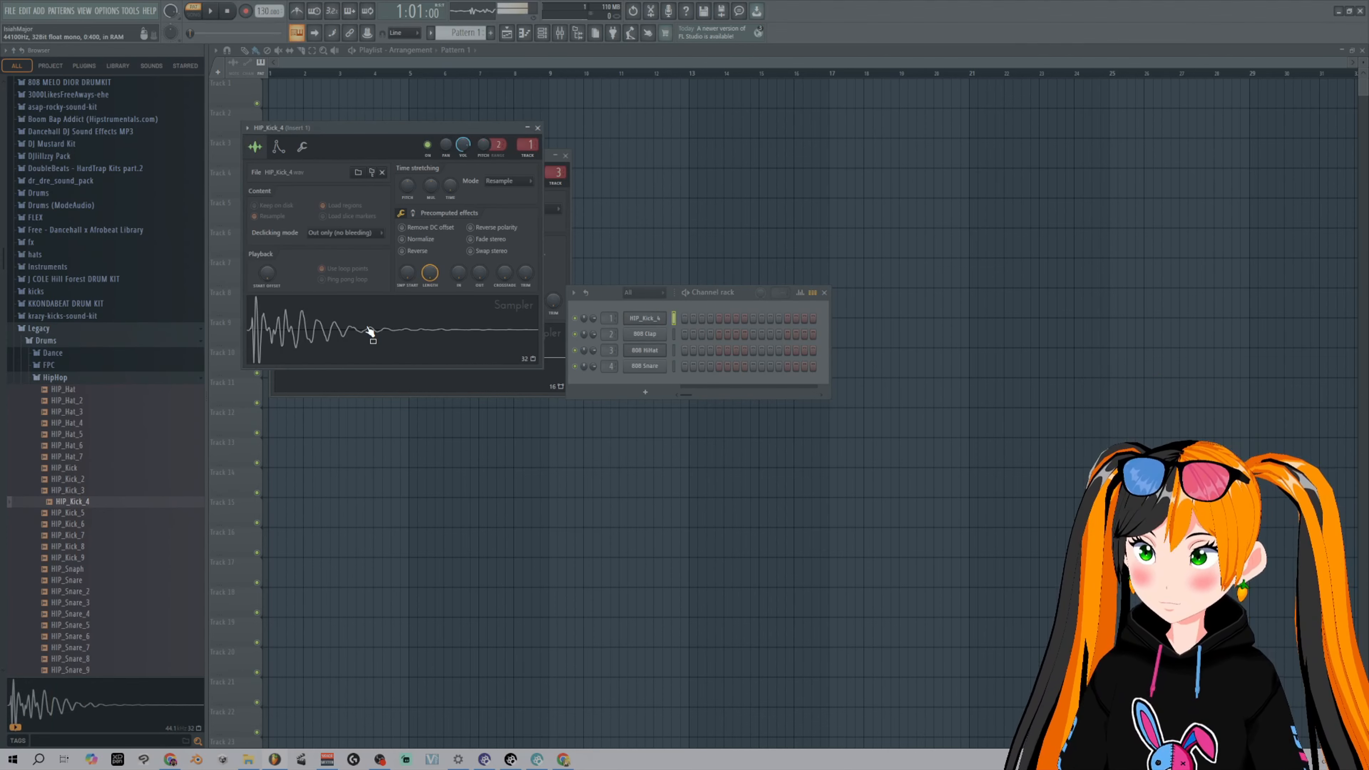
click(83, 379)
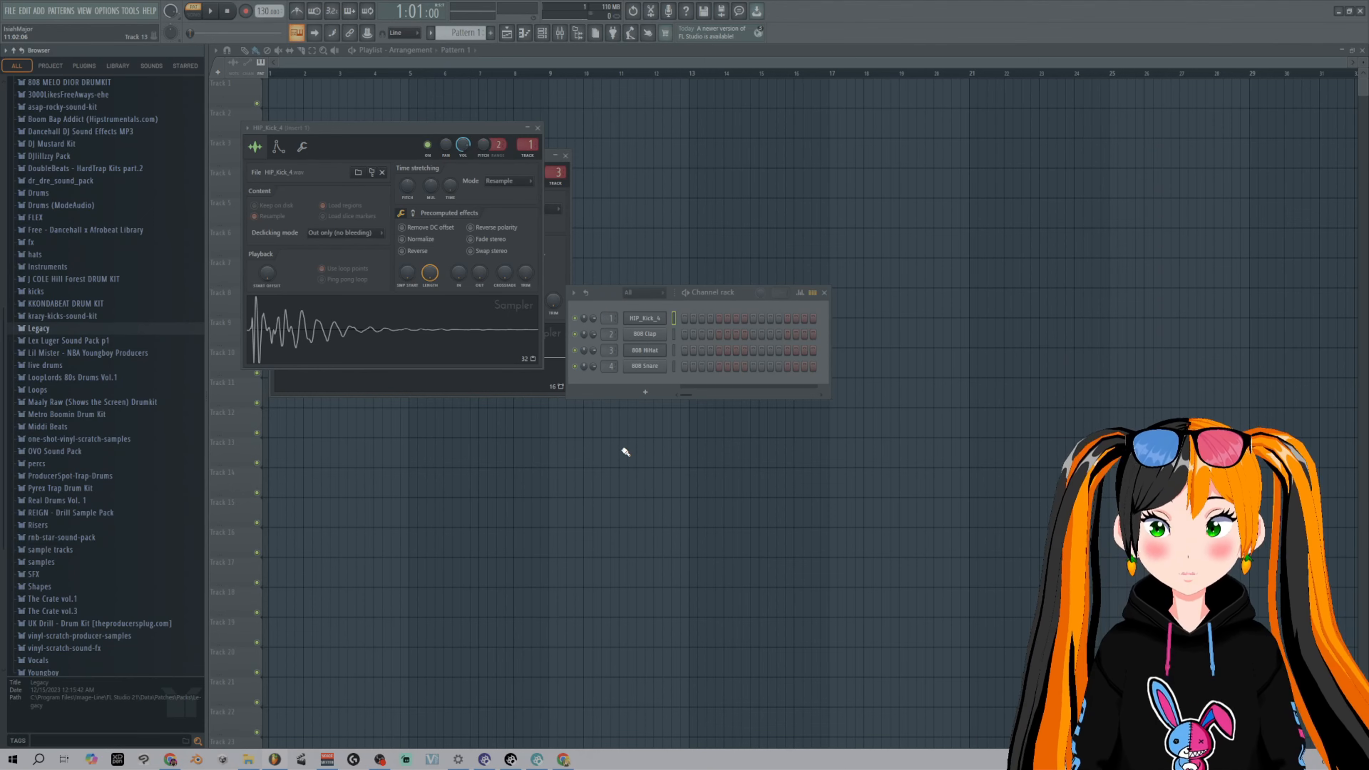
- Switch to Chrome and get the Middi Beats Drum Kit (Free) from its Ko-fi page, downloading the purchased content
click(563, 755)
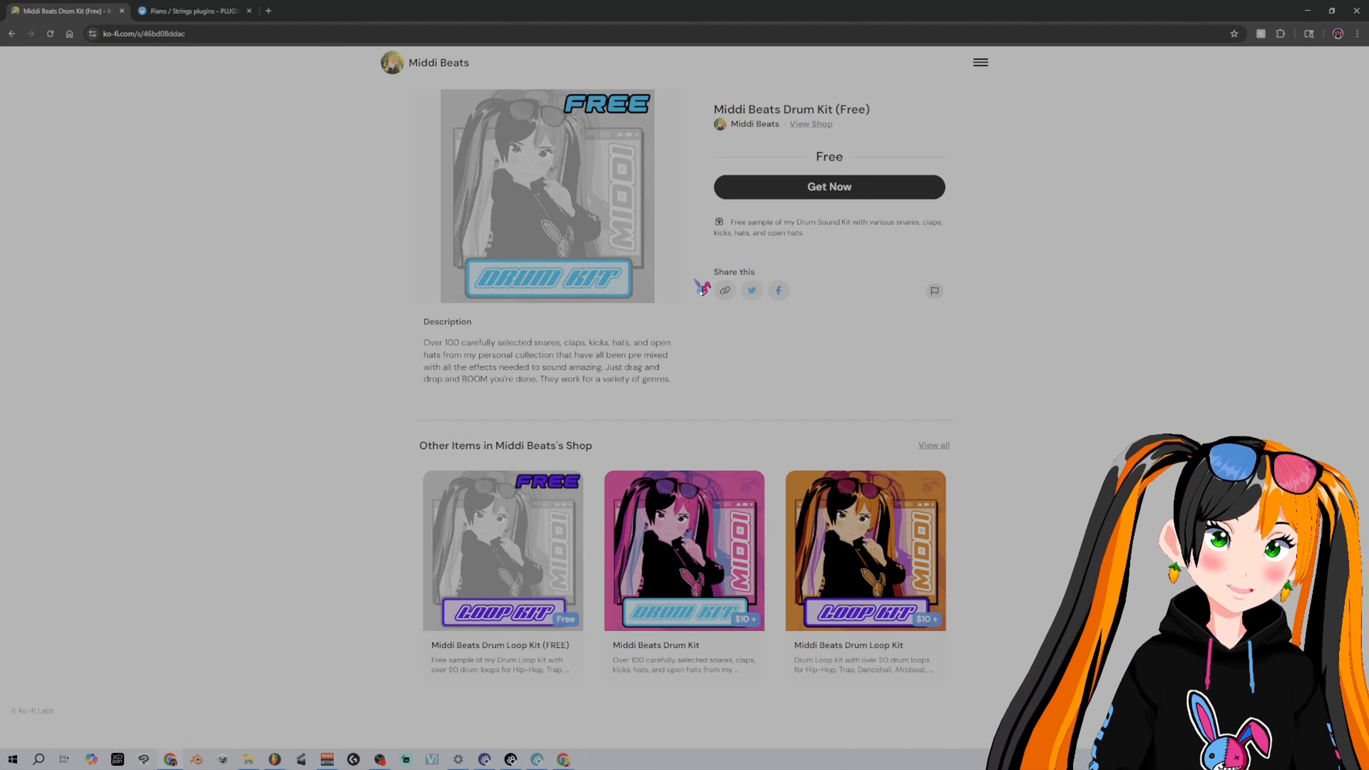
click(815, 197)
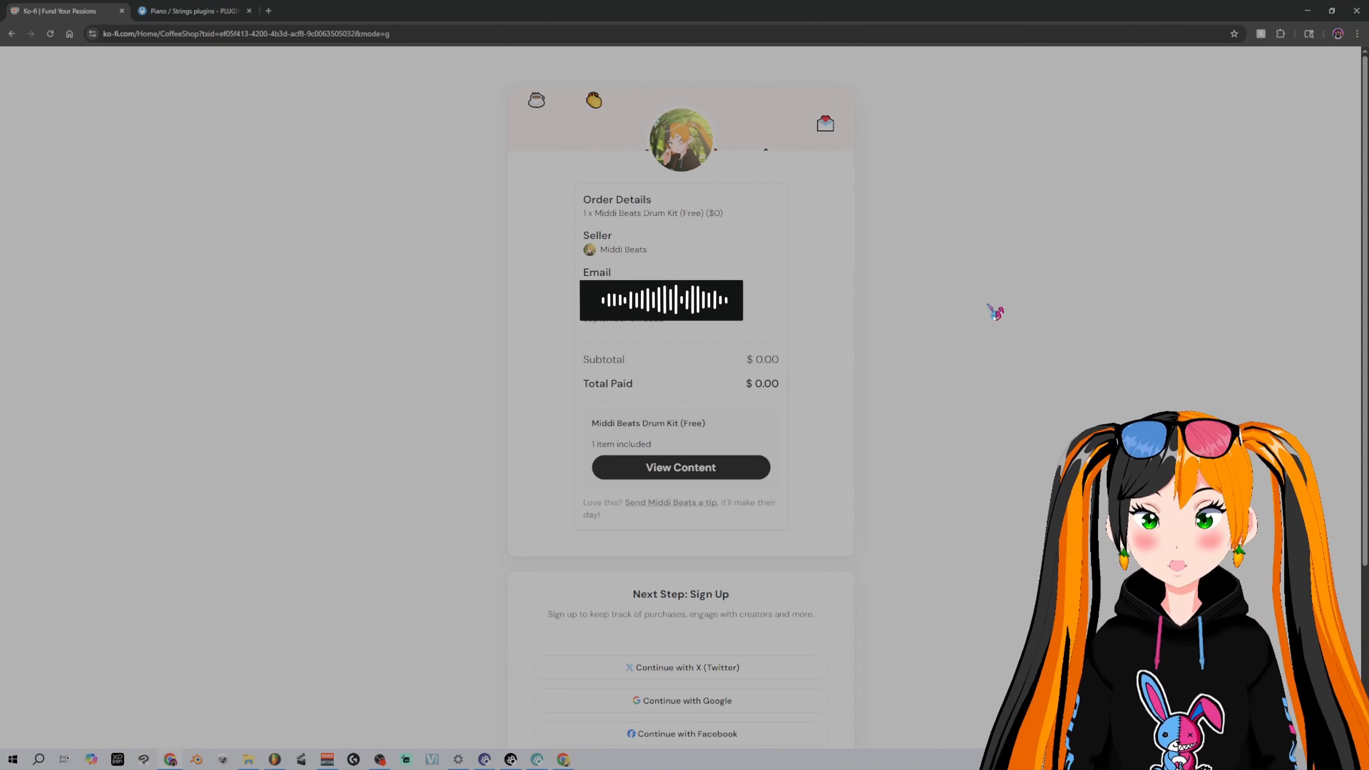
click(678, 471)
click(748, 111)
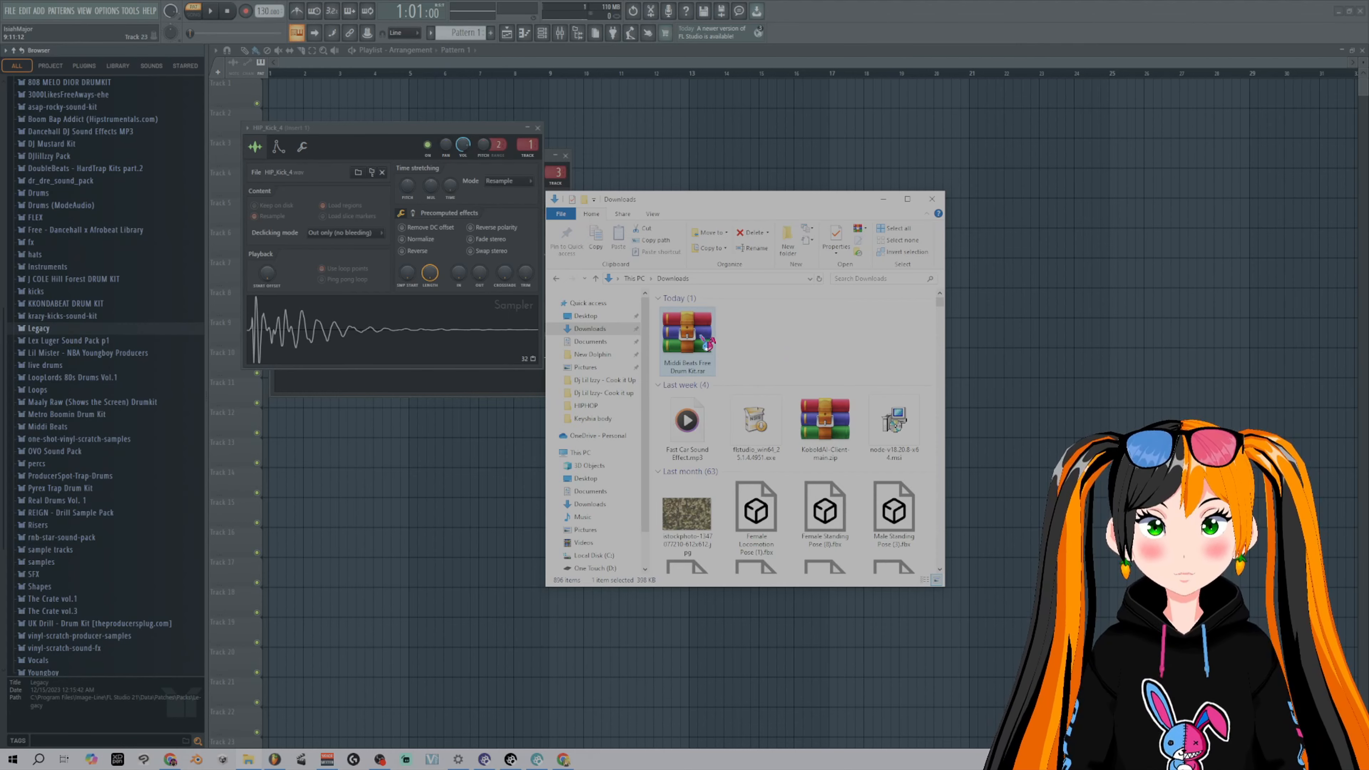
- Open the Middi Beats Free Drum Kit archive from Downloads in WinRAR and dismiss the licence reminder
double_click(707, 344)
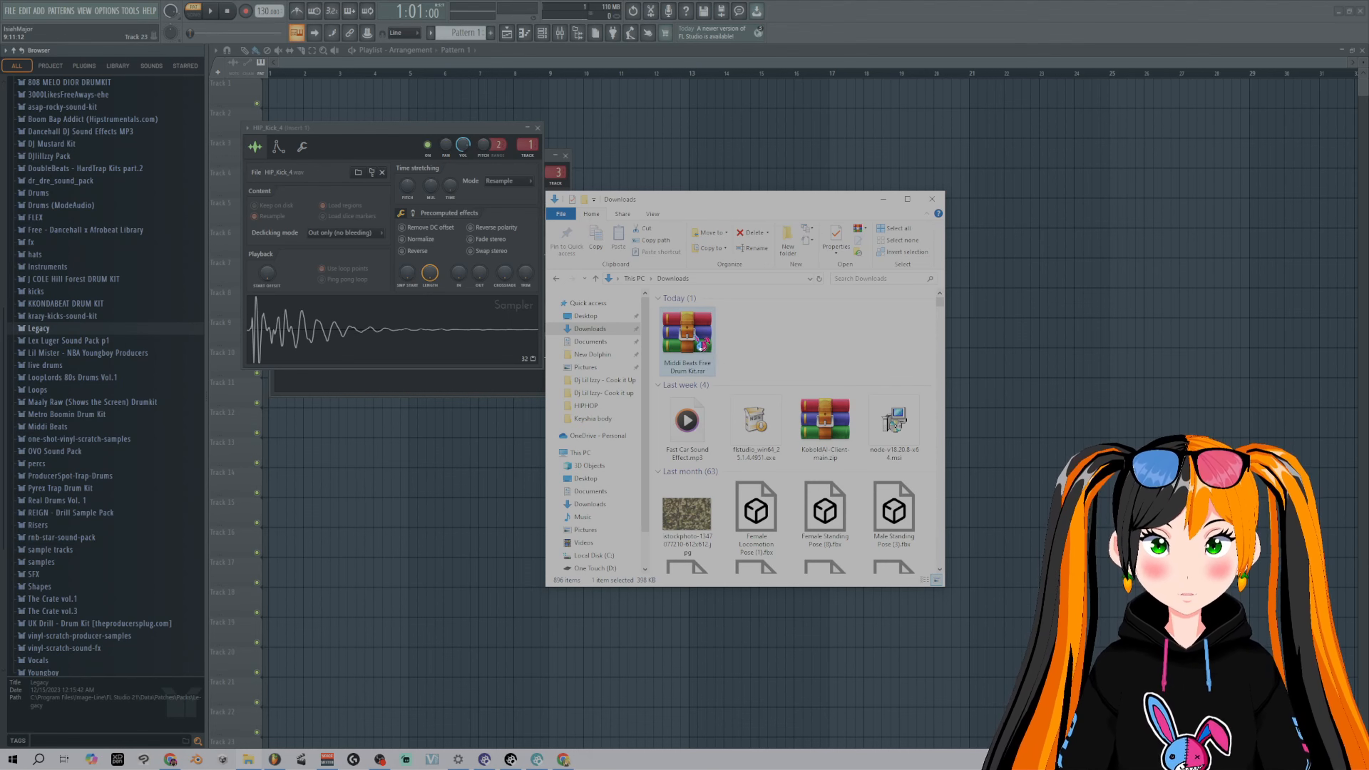
click(723, 392)
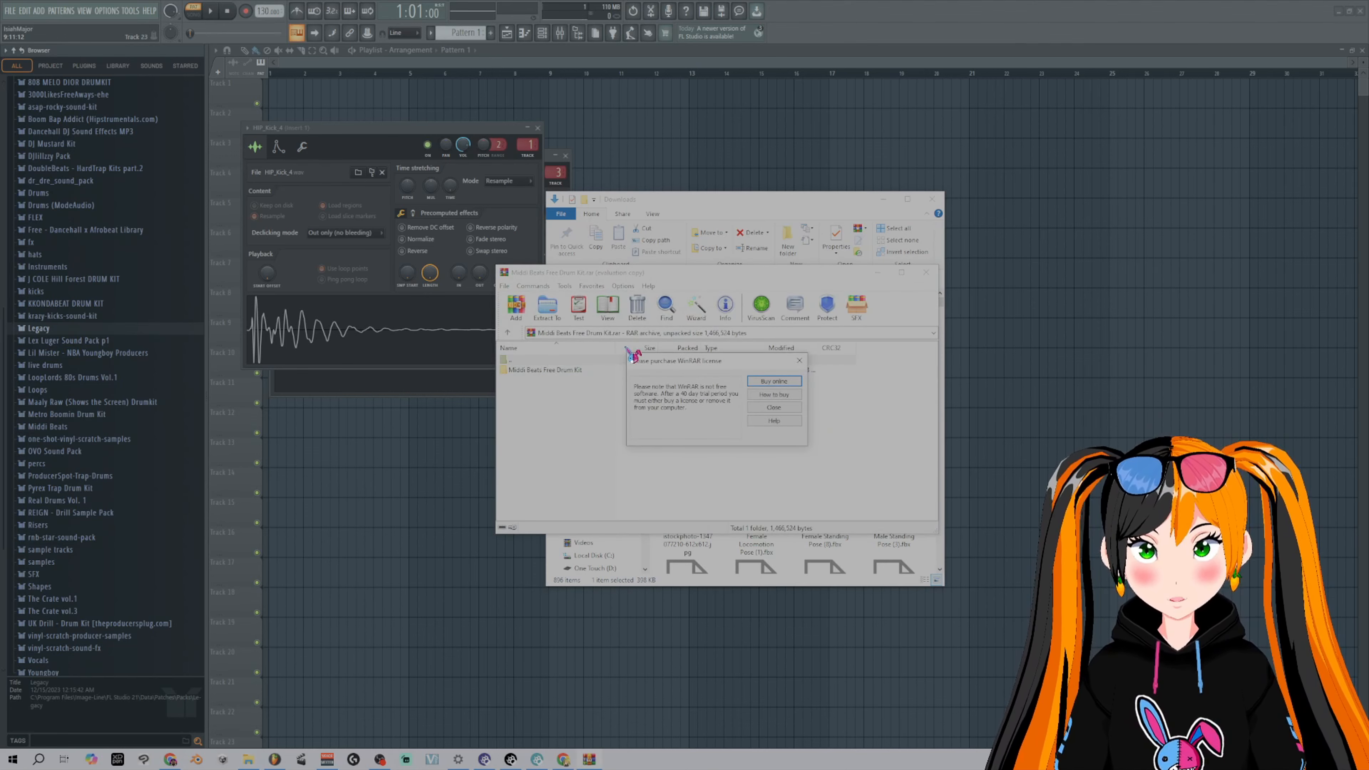
click(805, 367)
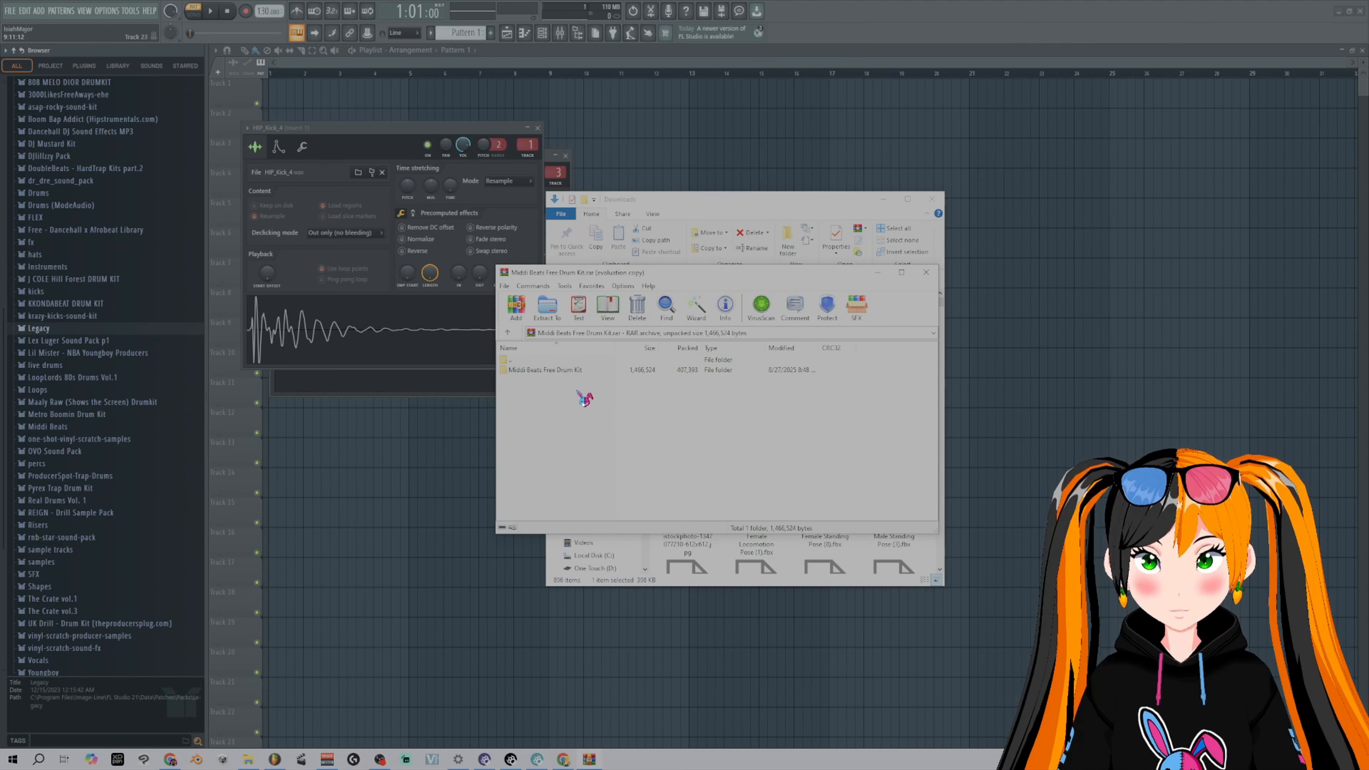
- Set the extraction destination for the Middi Beats Free Drum Kit folder to C:\Program Files\Image-Line\FL Studio 21\Data\Patches\Packs
click(560, 377)
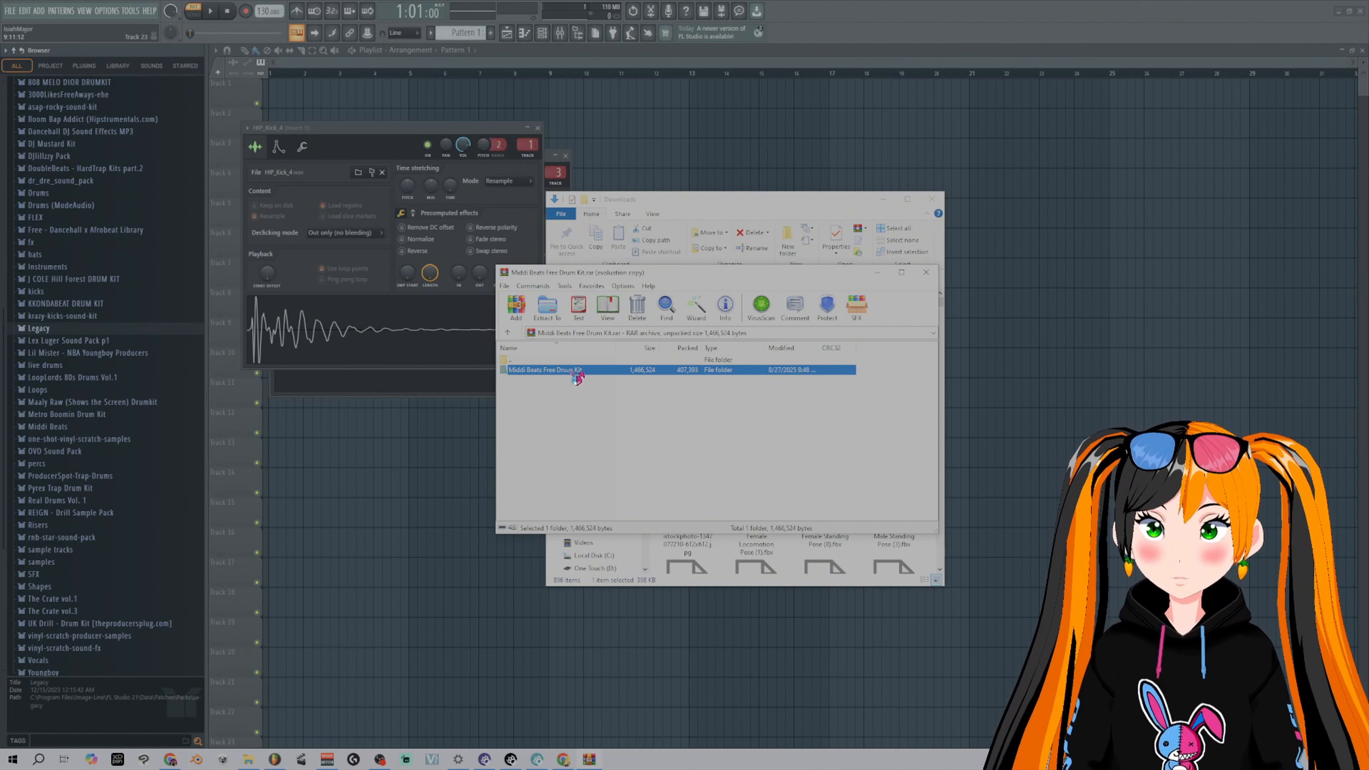
right_click(570, 378)
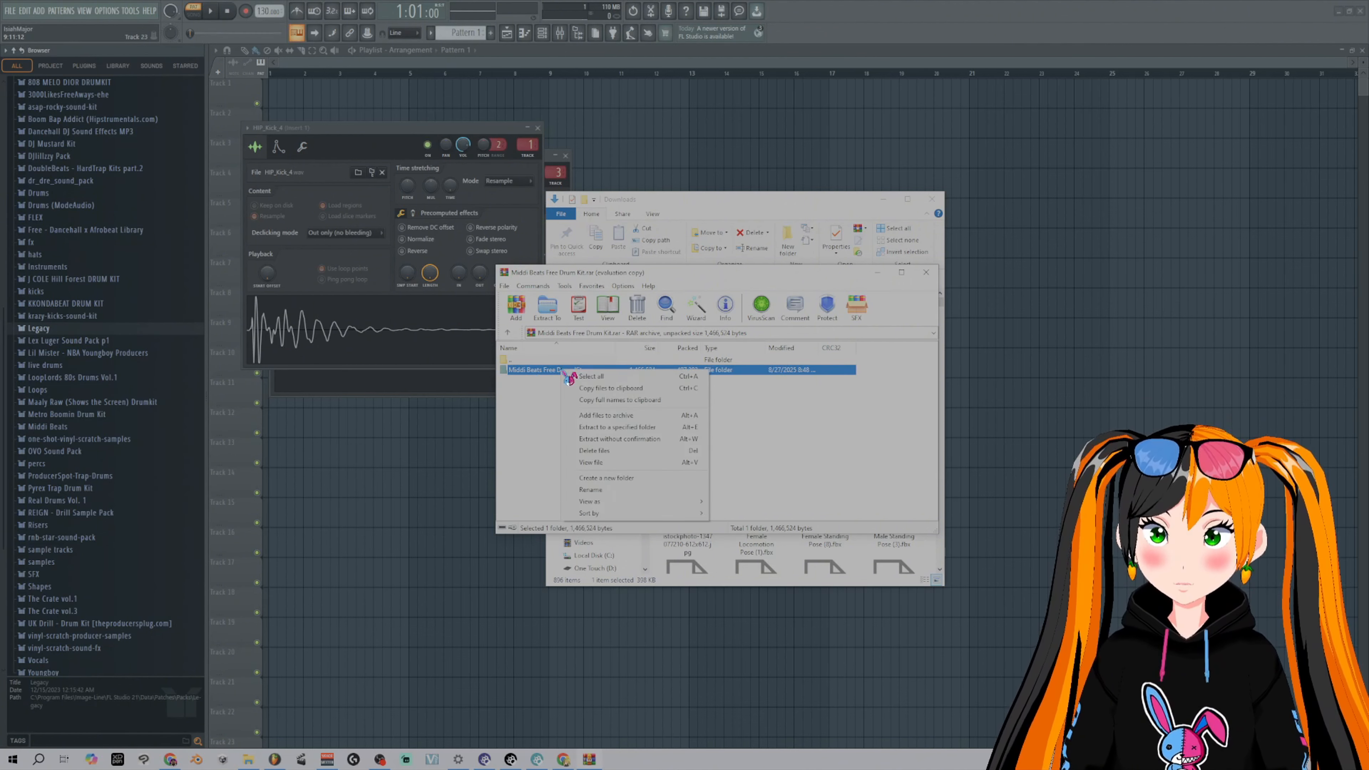
click(638, 429)
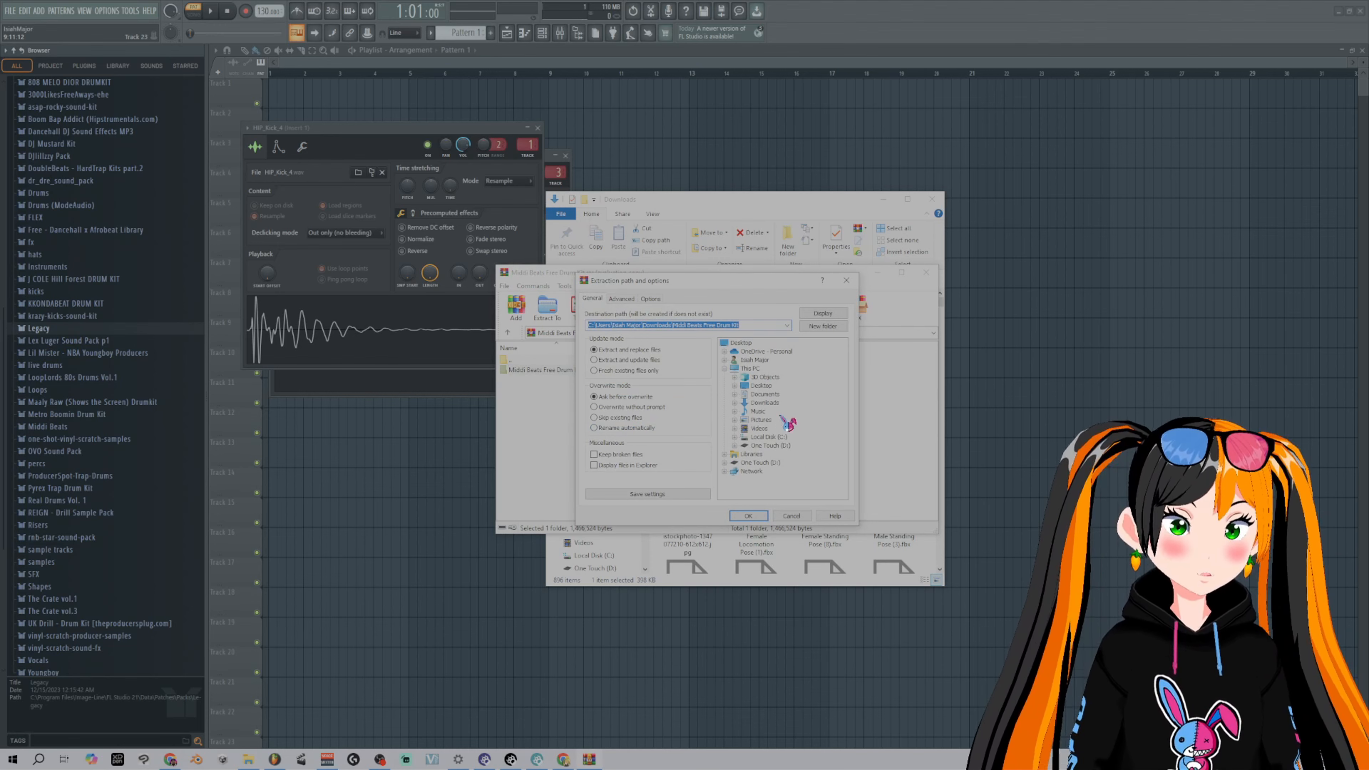
click(735, 436)
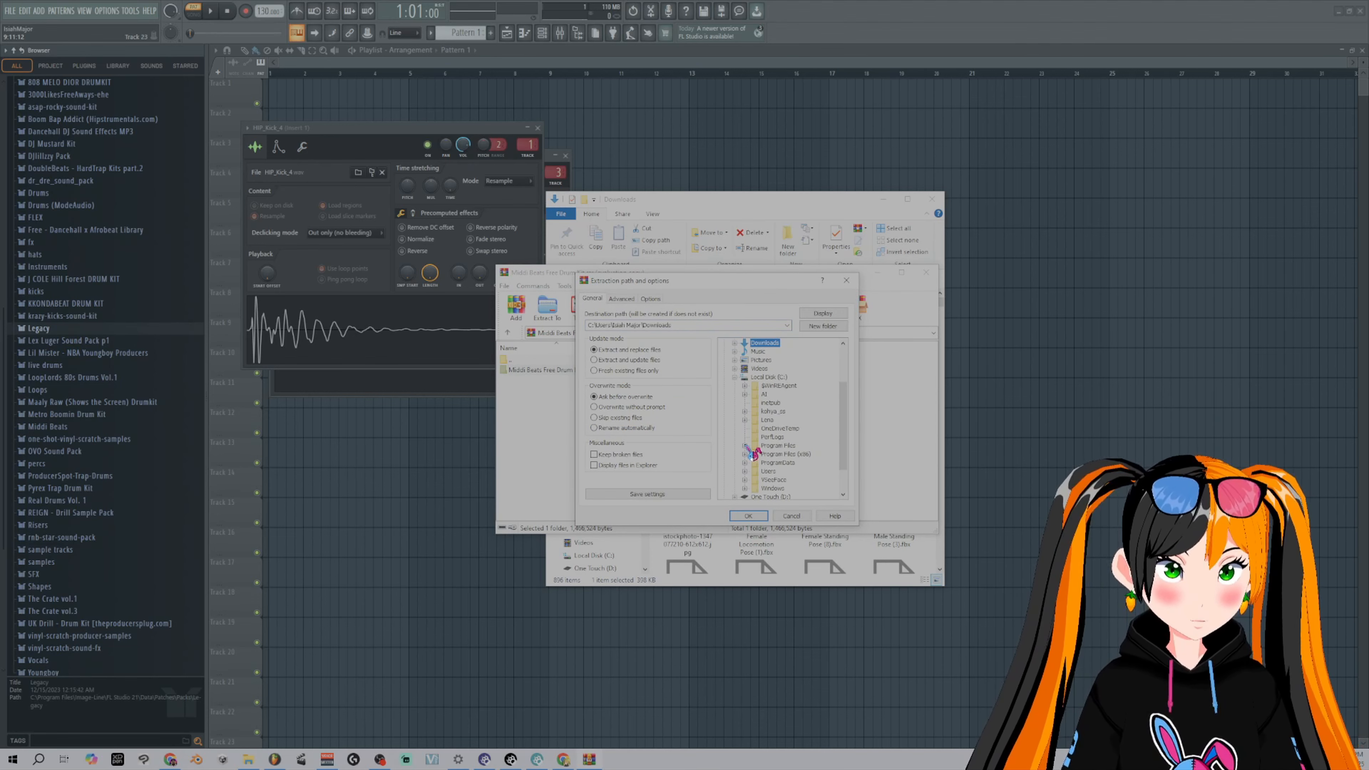
click(746, 446)
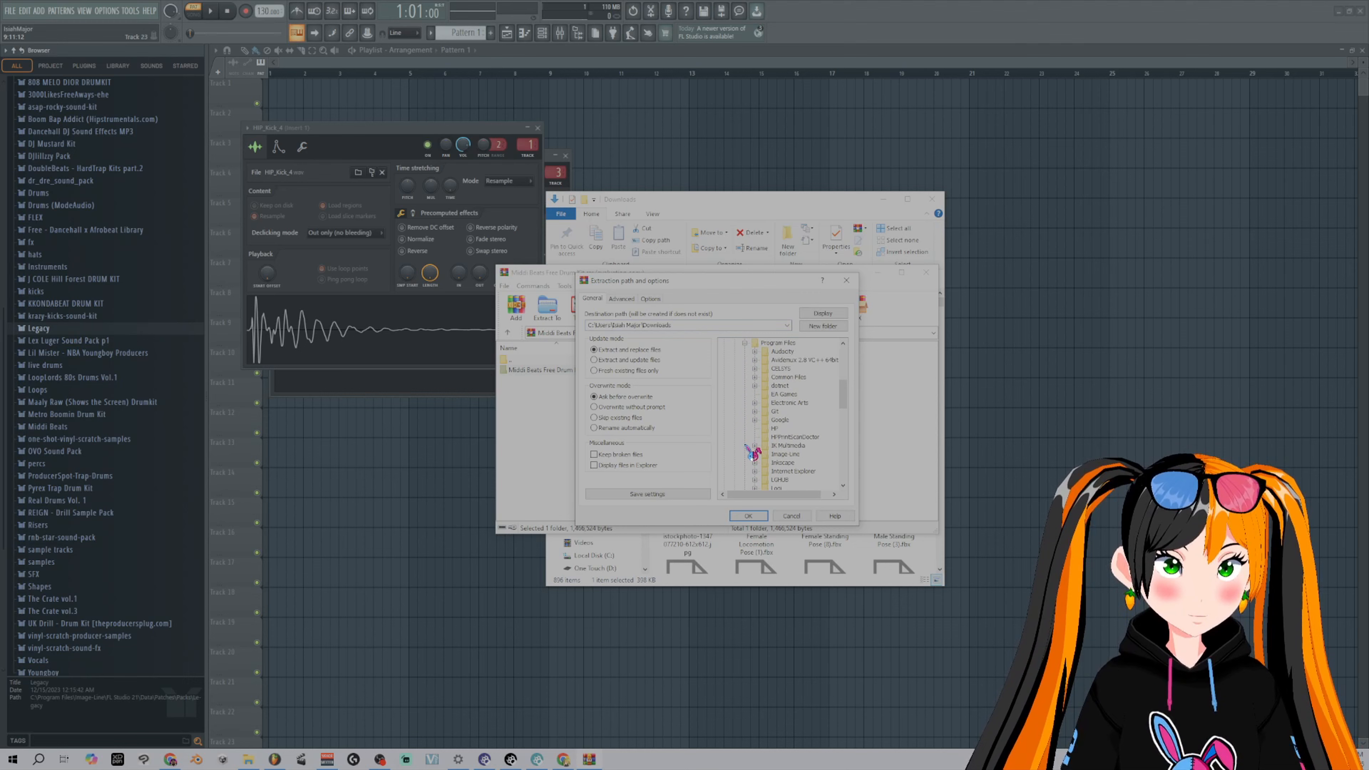
click(787, 454)
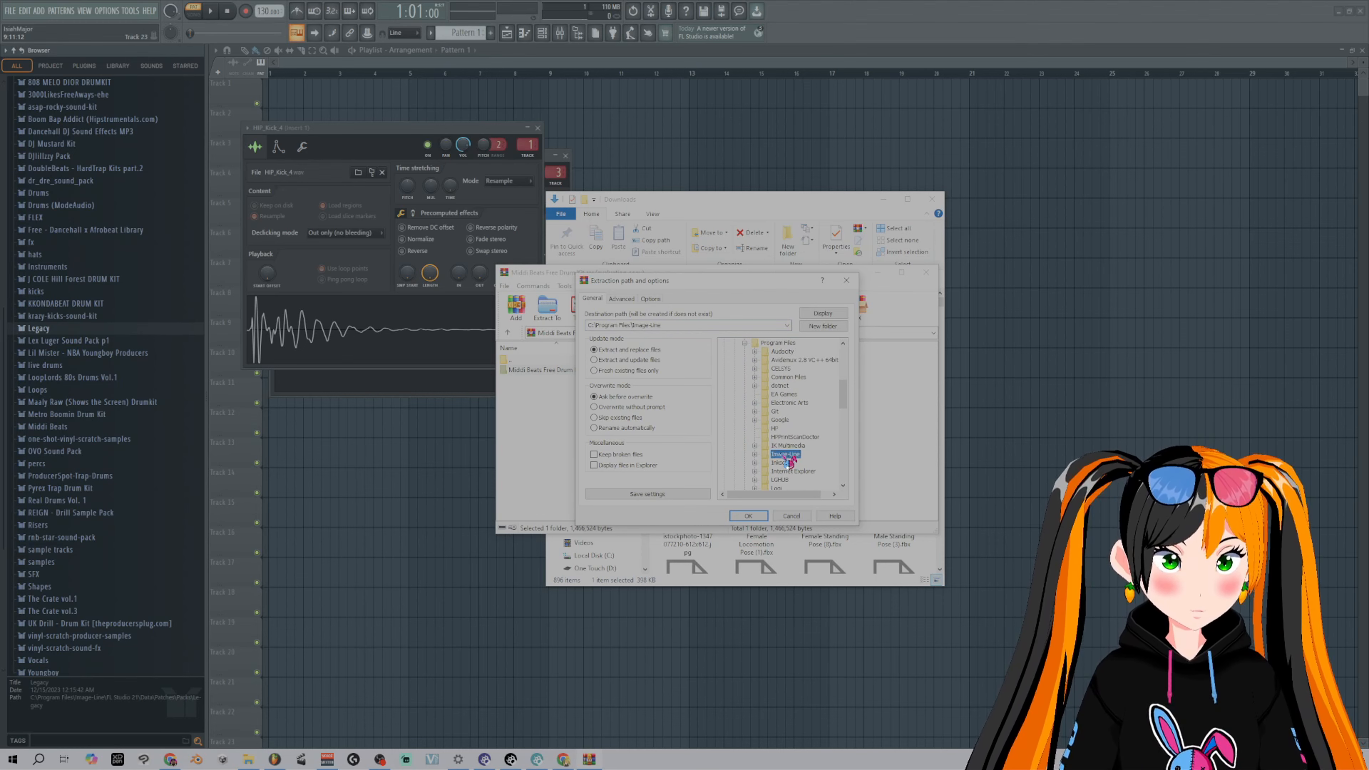
click(755, 455)
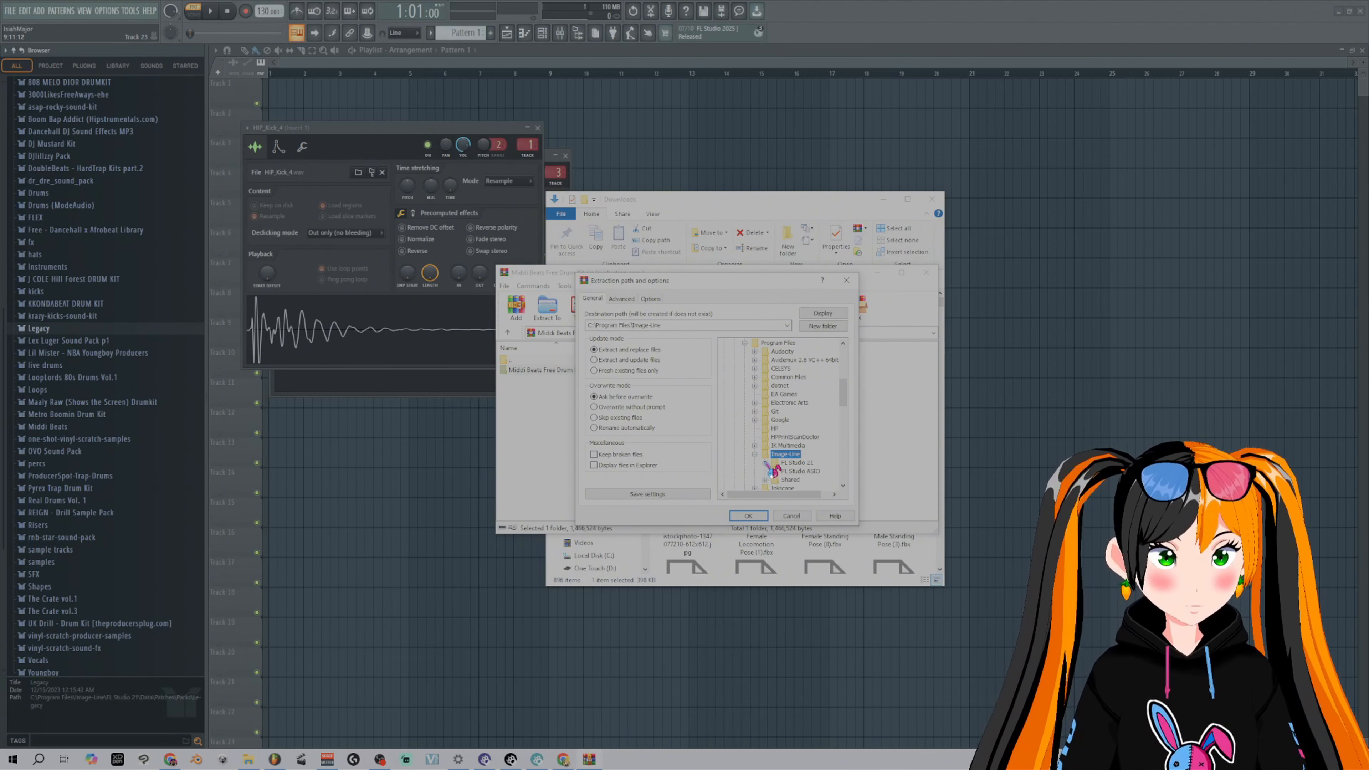
click(765, 463)
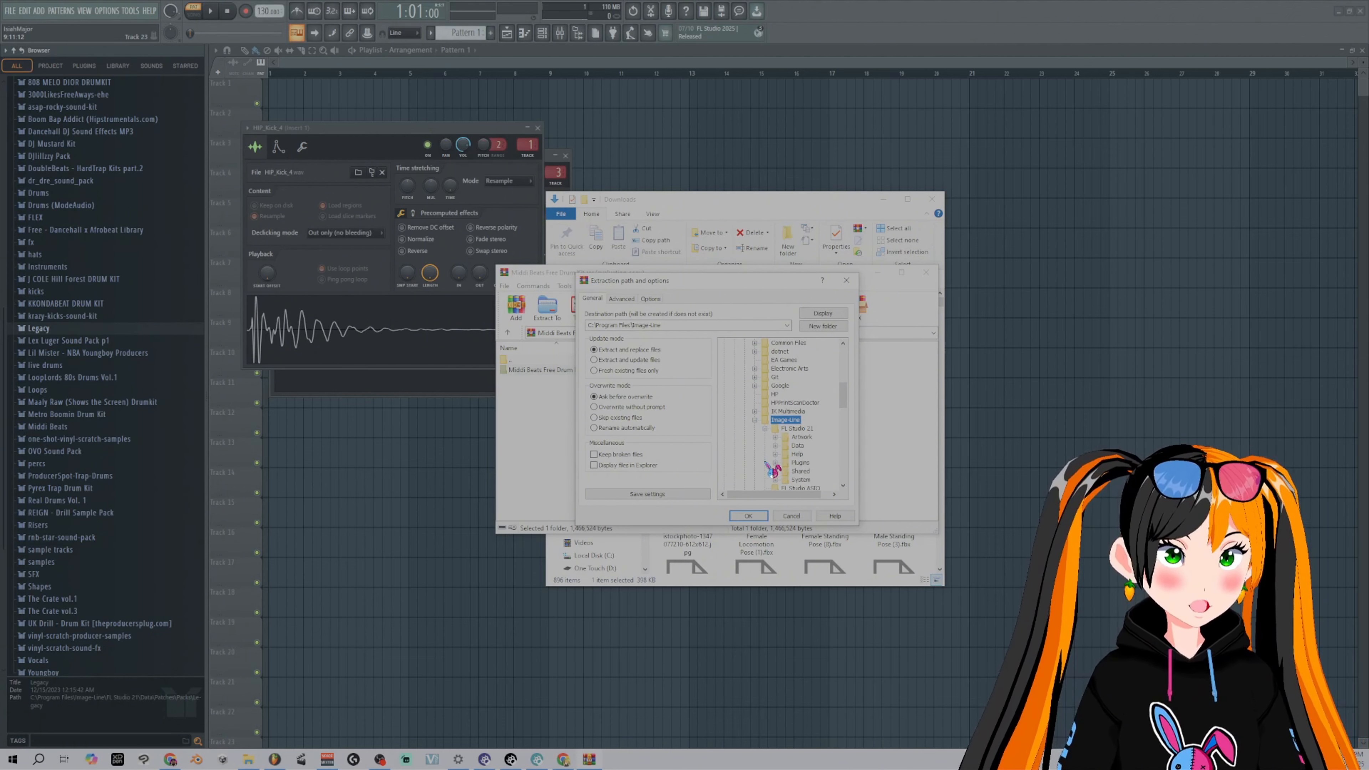
click(775, 445)
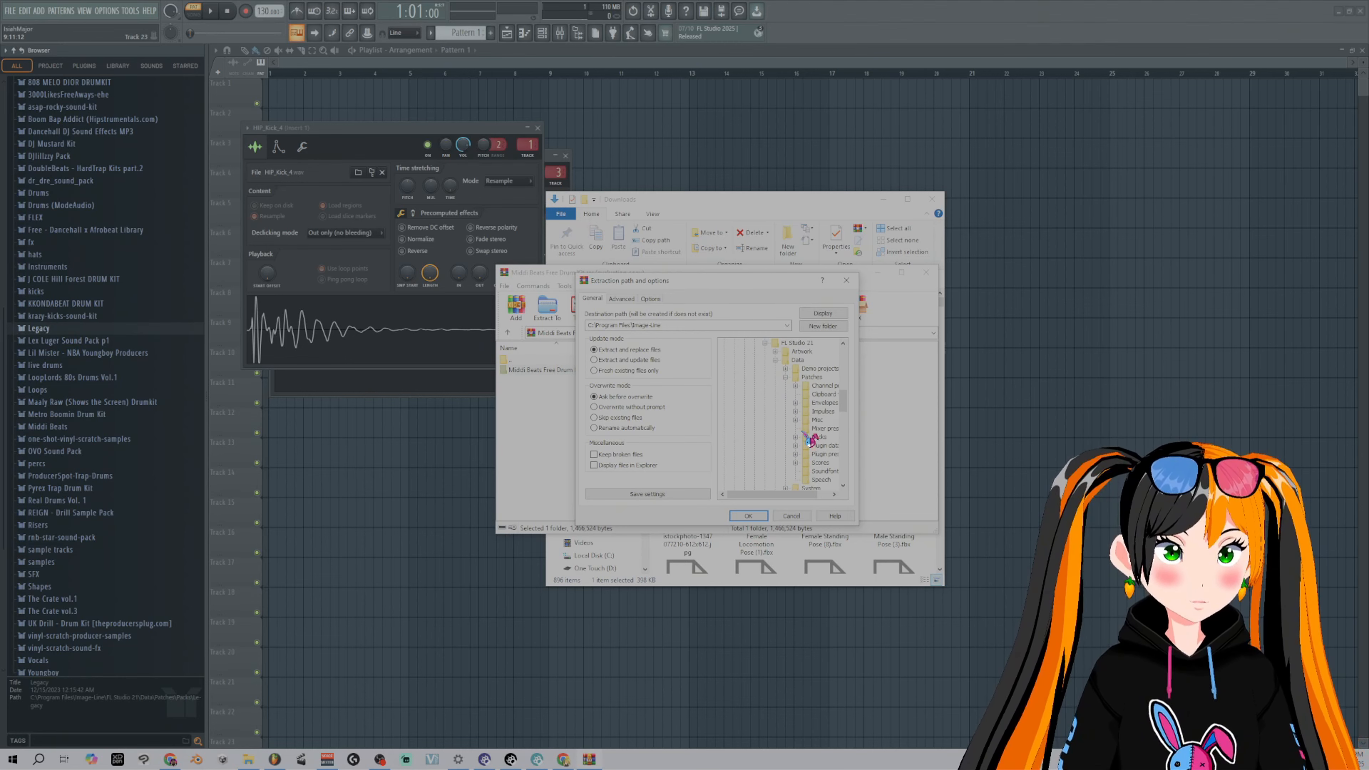
click(820, 437)
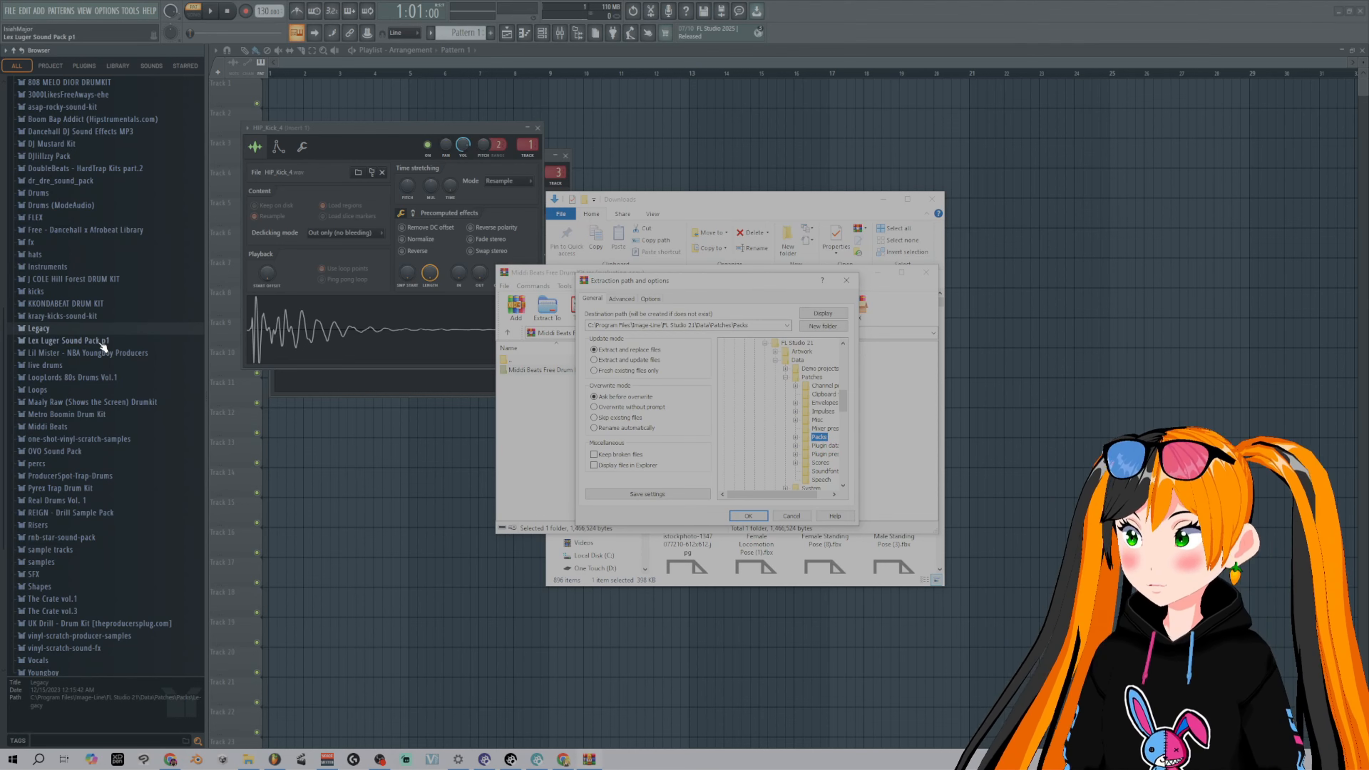
- Extract the drum kit folder to the chosen destination, and close the WinRAR archive and Downloads windows
scroll(102, 345, up, 5)
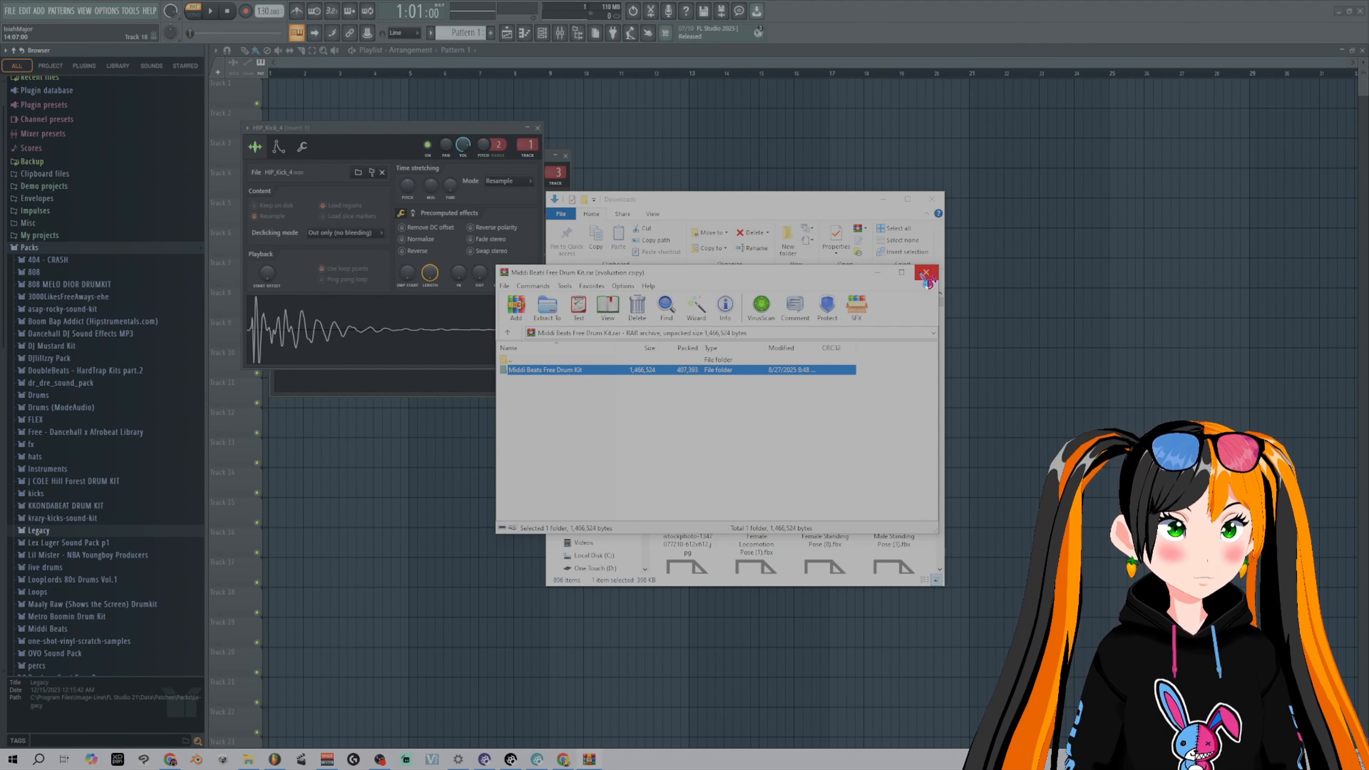
click(924, 282)
click(935, 203)
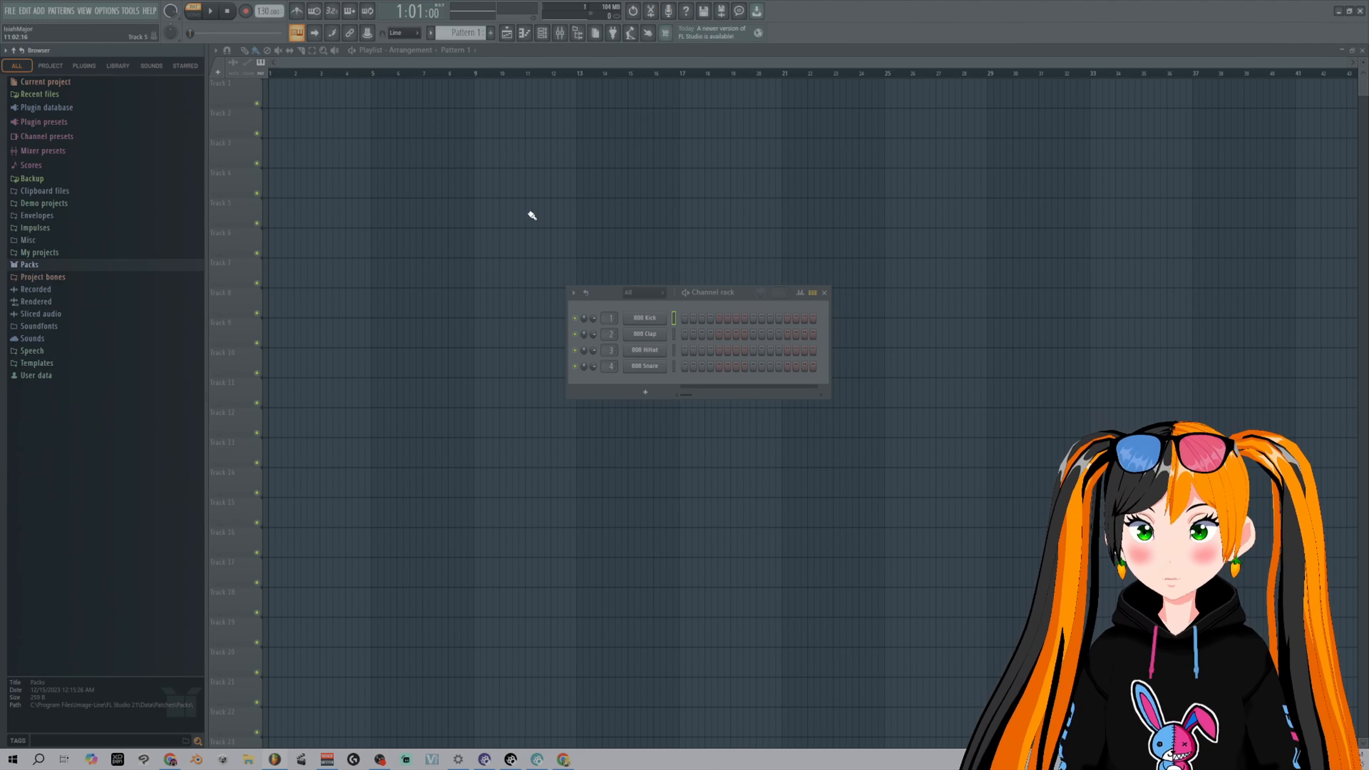
- Expand Packs in the FL Studio browser and open the Middi Beats Free Drum Kit folder
click(76, 270)
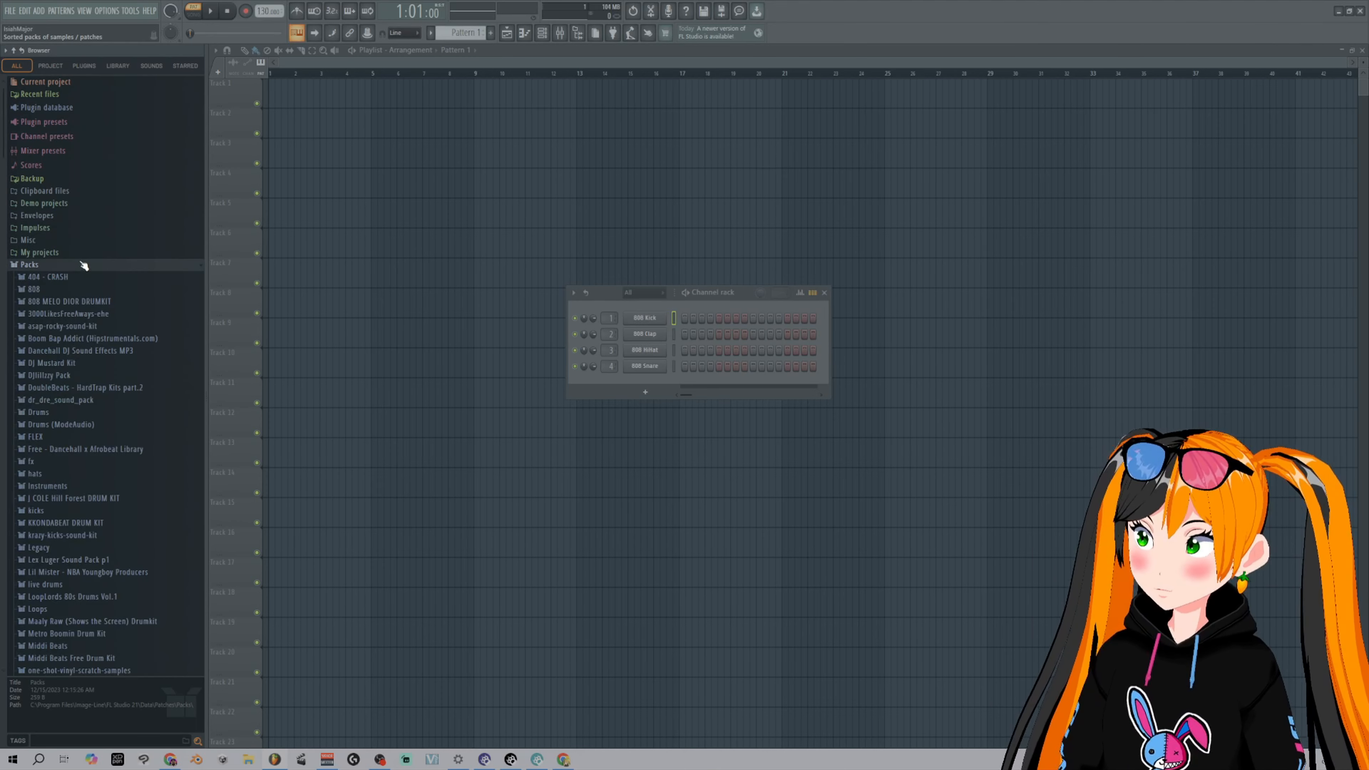
scroll(65, 266, down, 4)
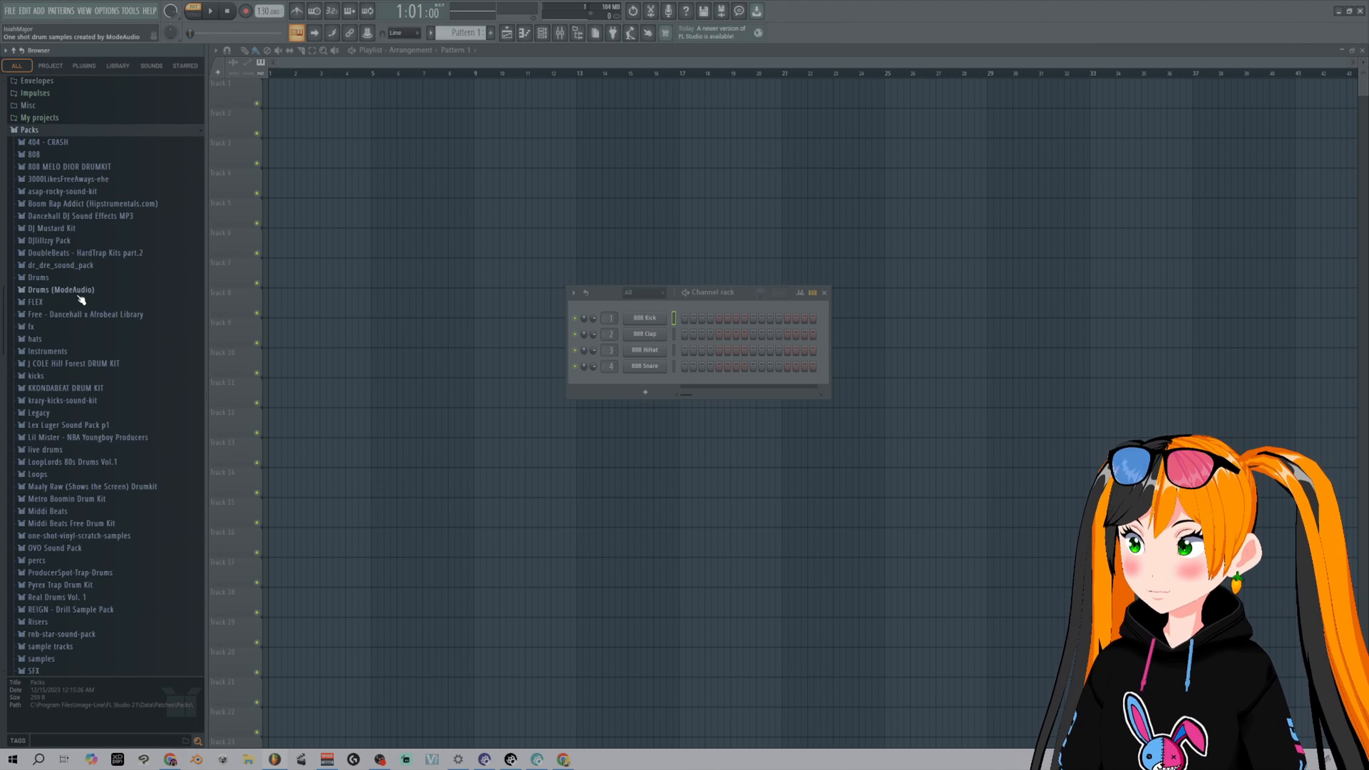
click(86, 523)
scroll(97, 522, down, 2)
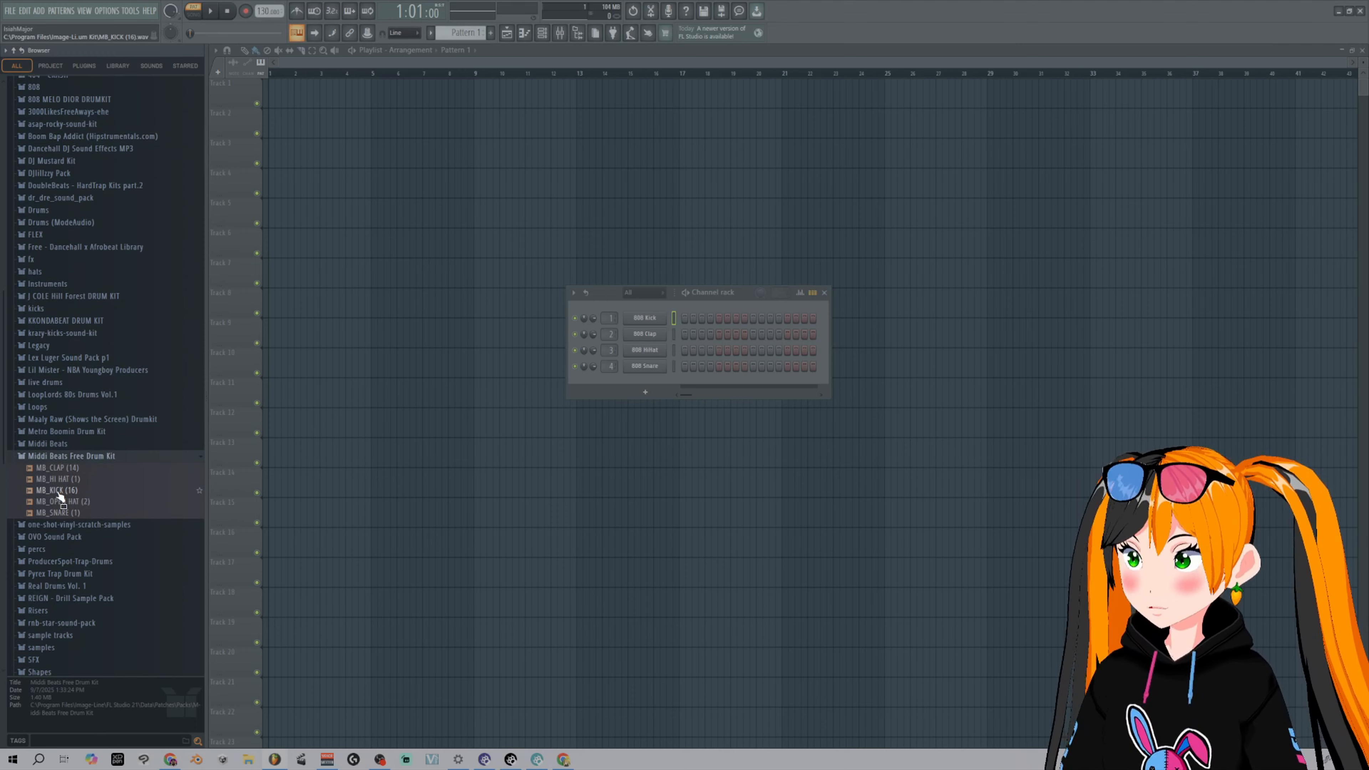
- Replace the 808 channels with MB_KICK (16), MB_CLAP (14), MB_HI HAT (1) and MB_SNARE (1), and add MB_OPEN HAT (2) as a new channel
drag(60, 495, 644, 317)
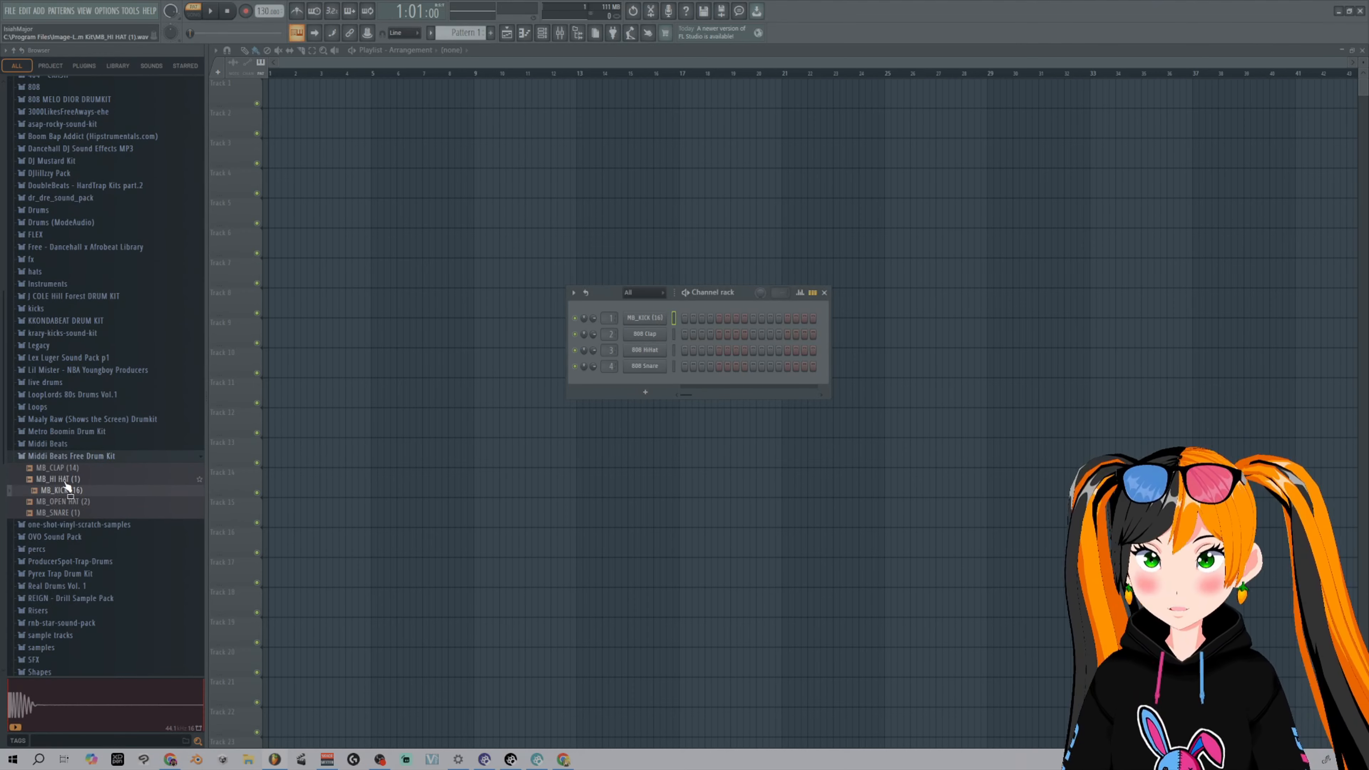
drag(58, 468, 633, 343)
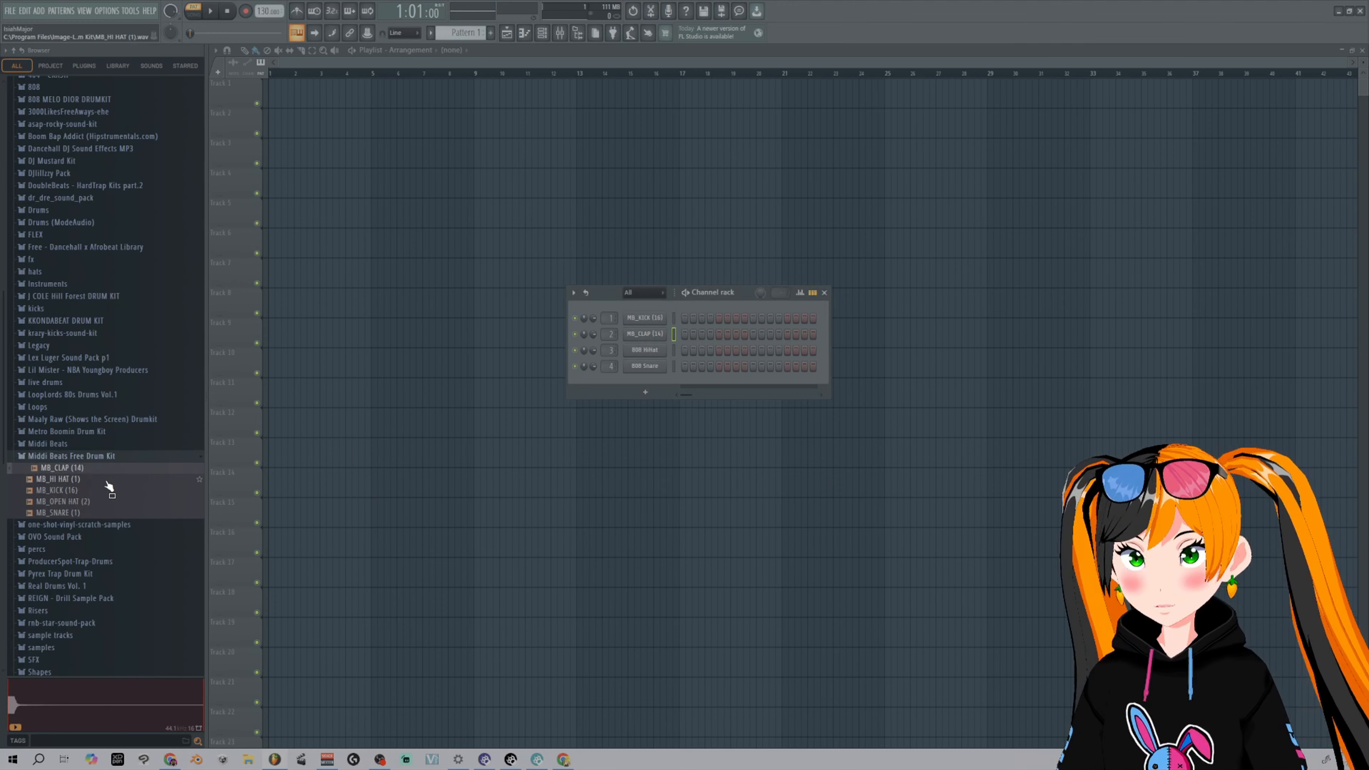
drag(59, 480, 645, 352)
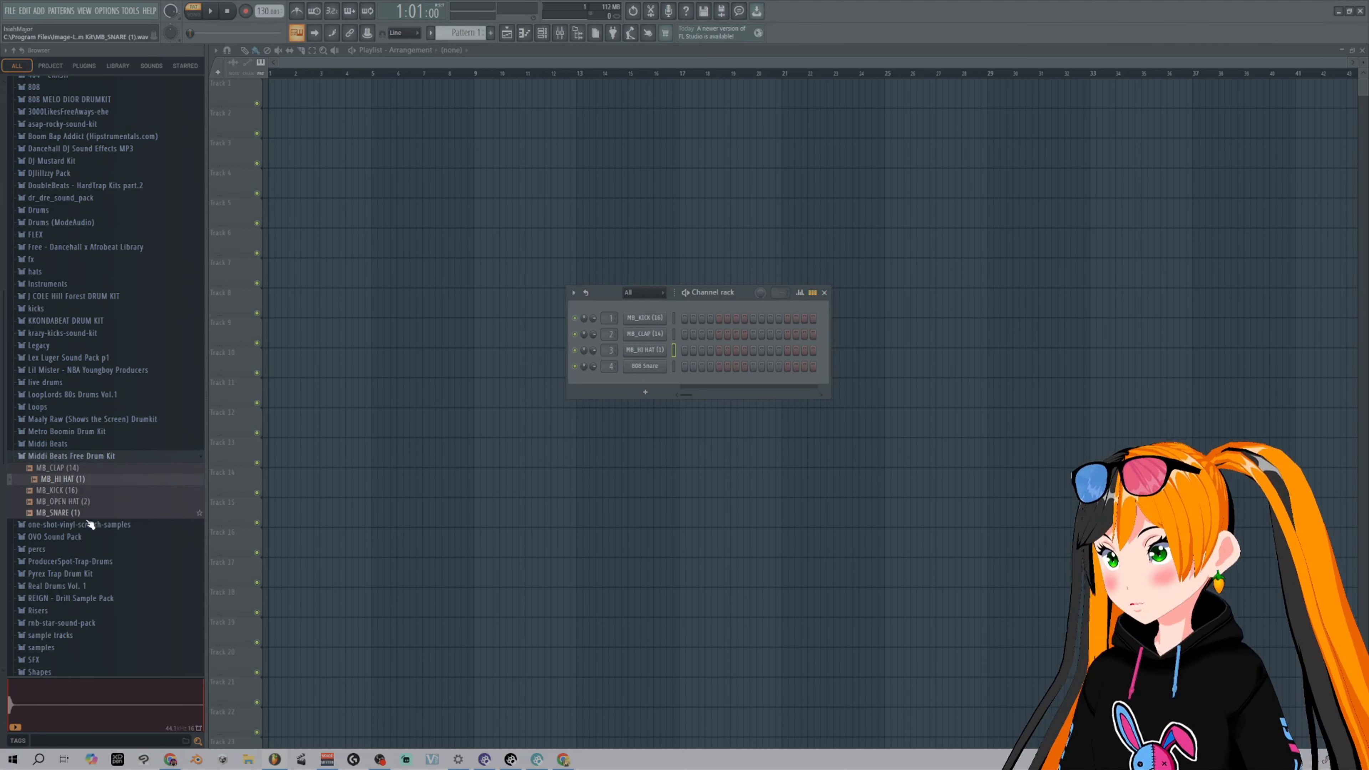
drag(66, 516, 645, 373)
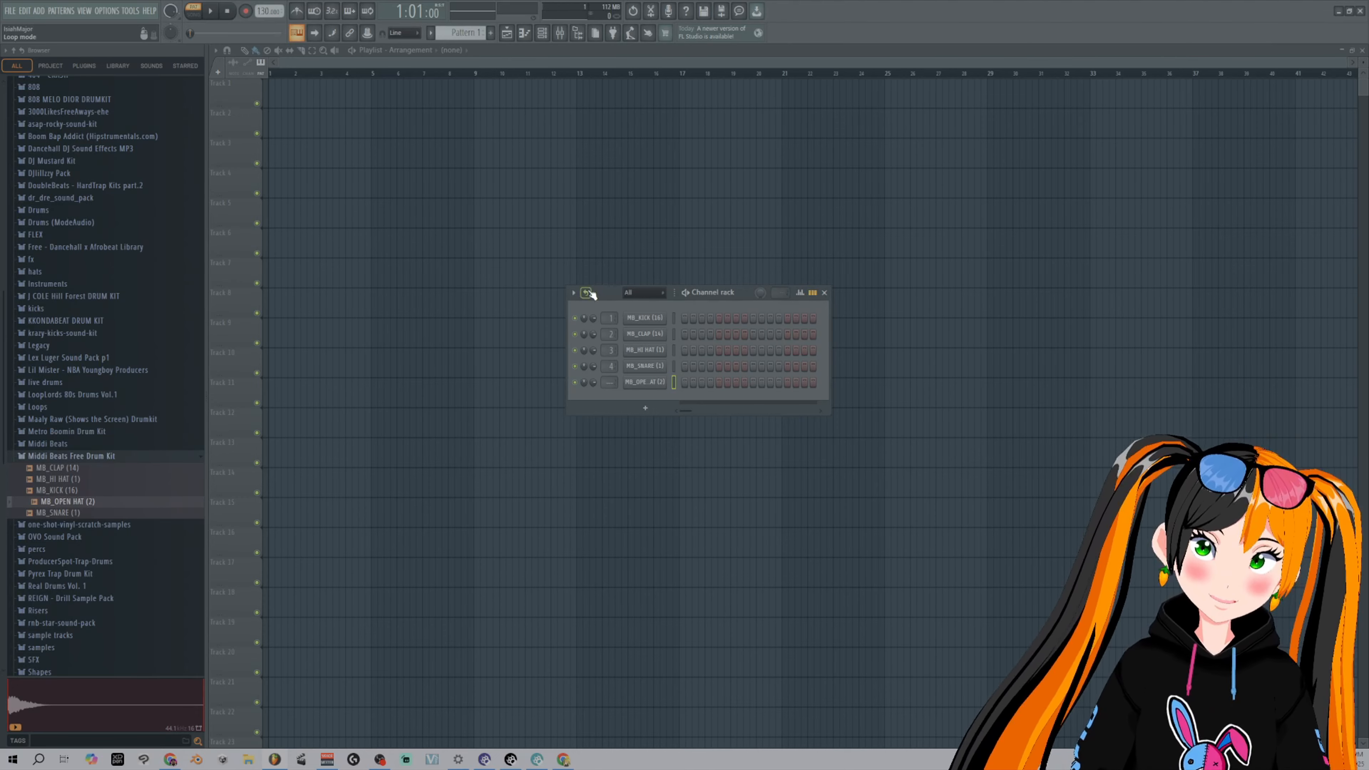
mouse_move(585, 296)
mouse_down()
mouse_move(598, 283)
mouse_move(573, 288)
mouse_up()
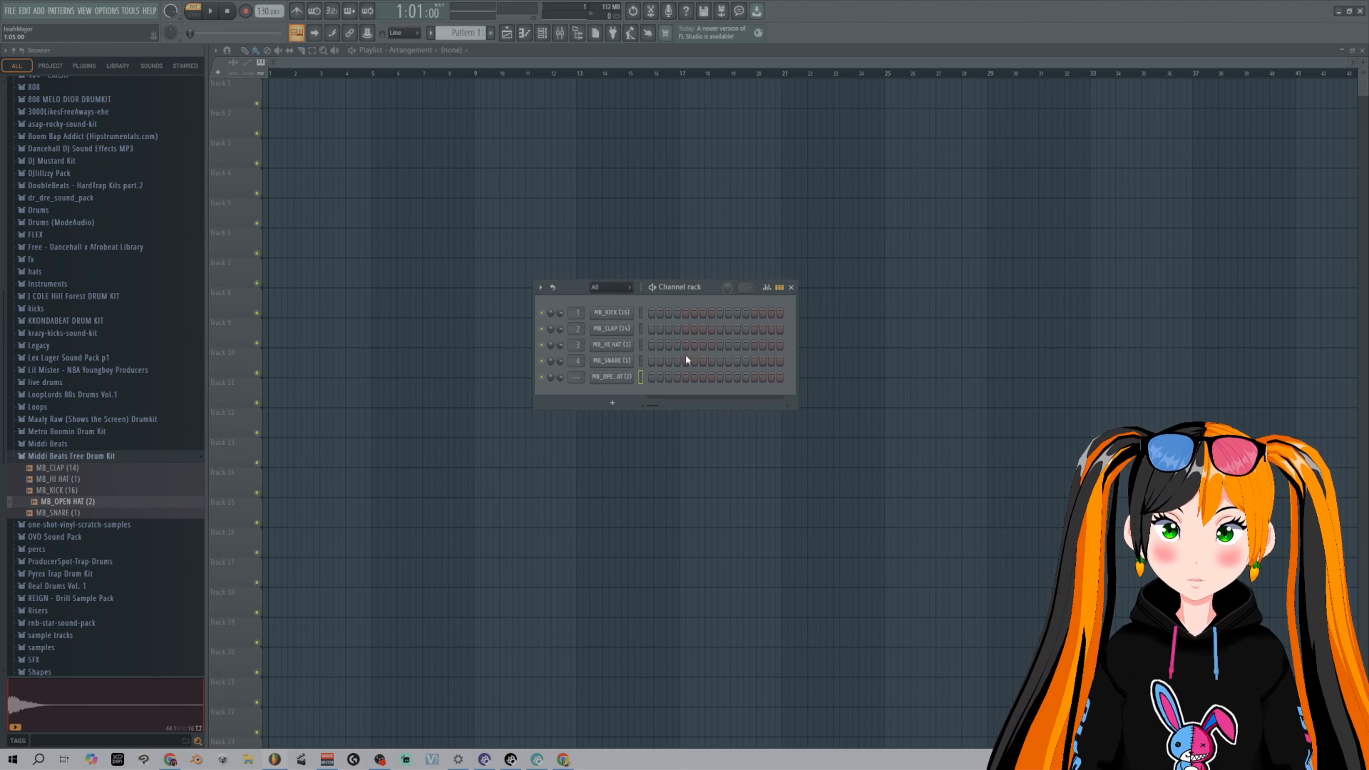
- Place a kick on the first step of MB_KICK (16) and play the pattern to hear it
click(651, 312)
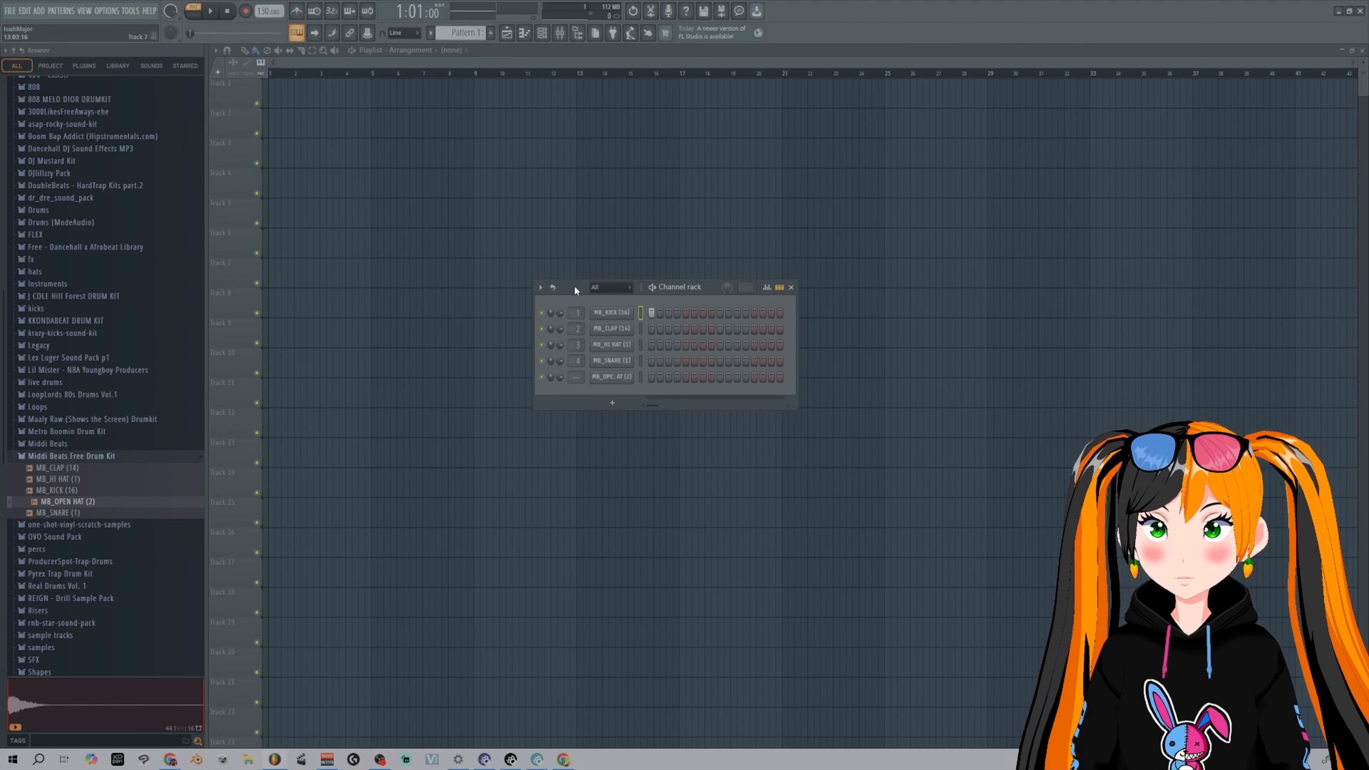
drag(575, 287, 576, 268)
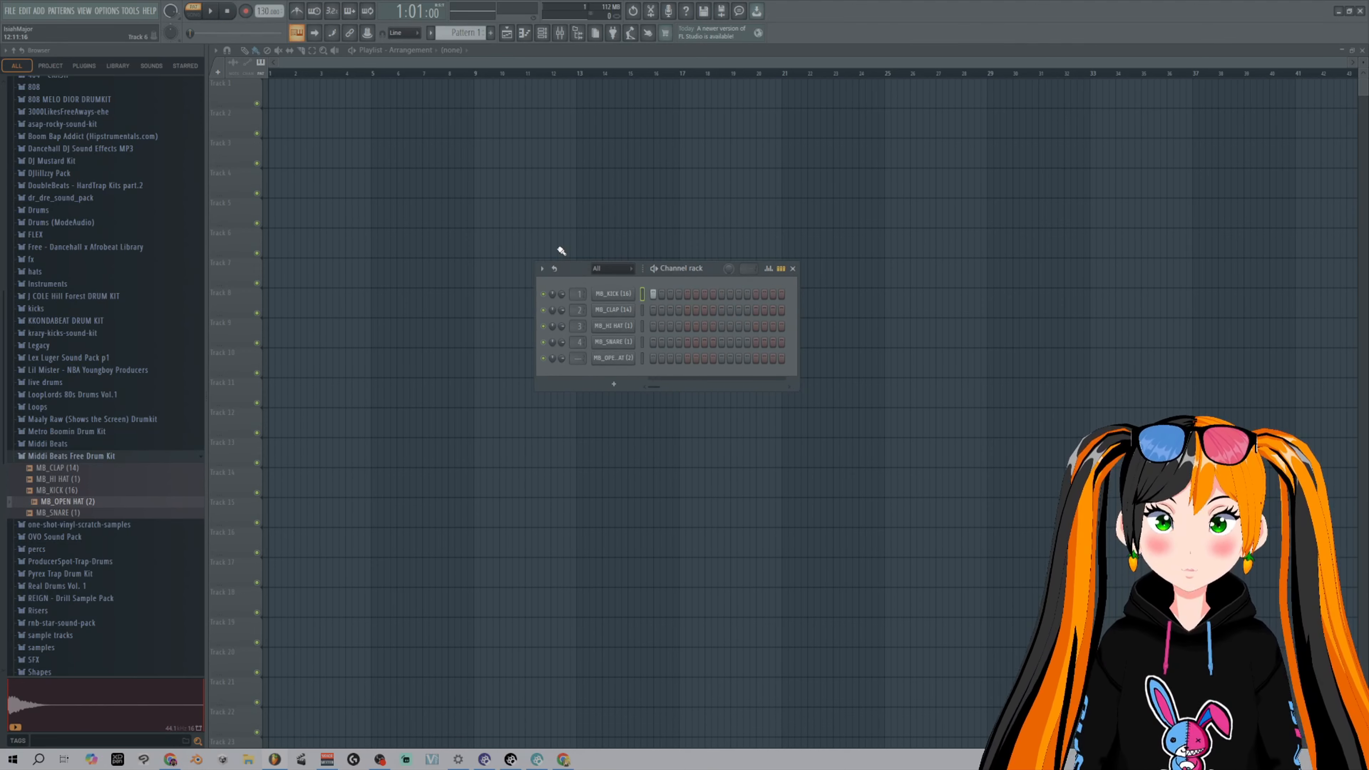
click(211, 11)
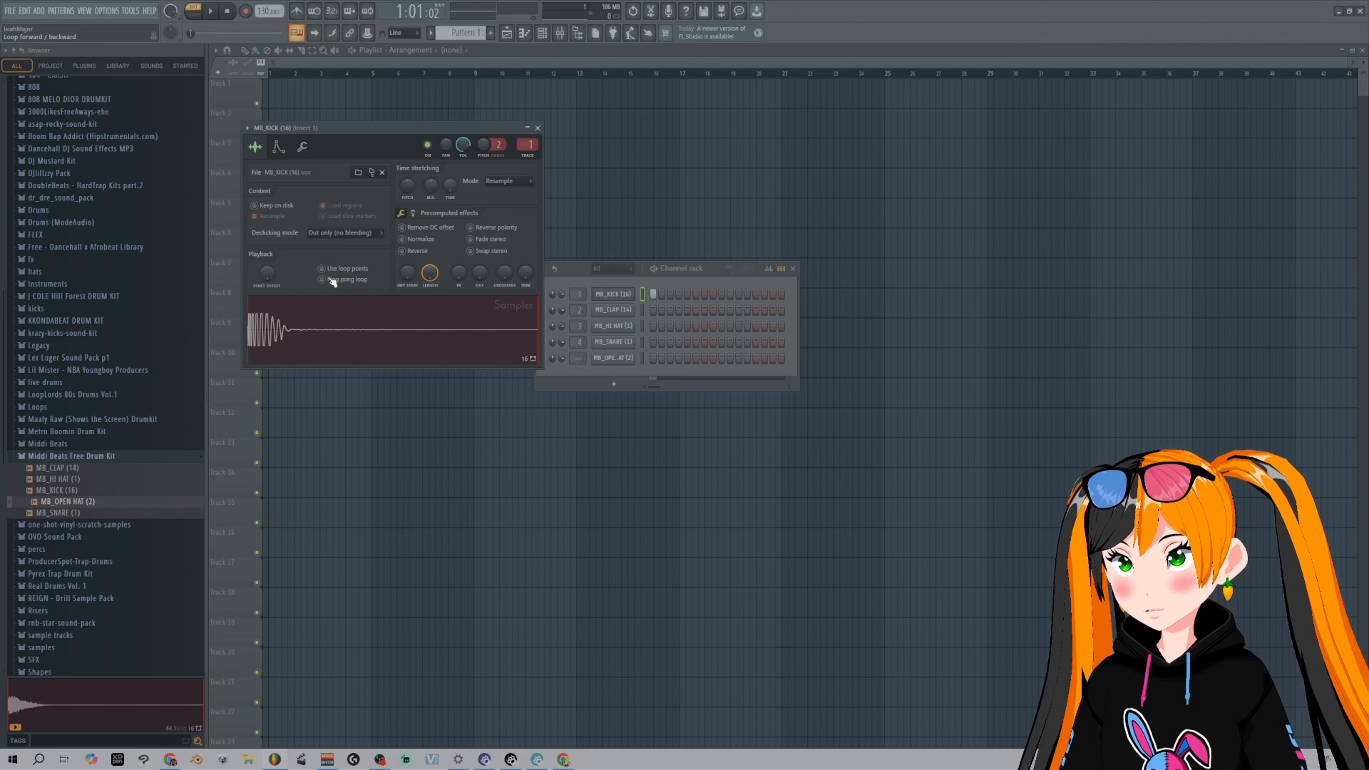
click(630, 277)
key(space)
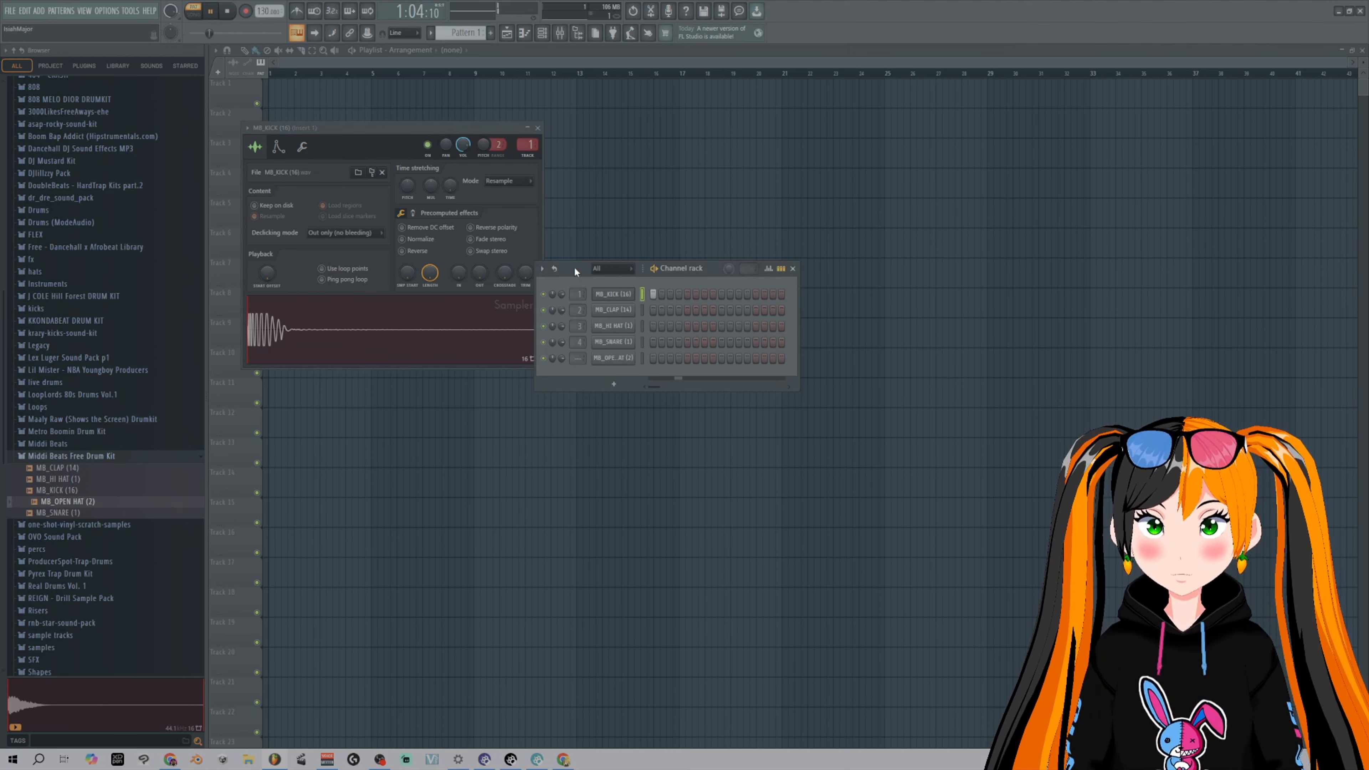
key(space)
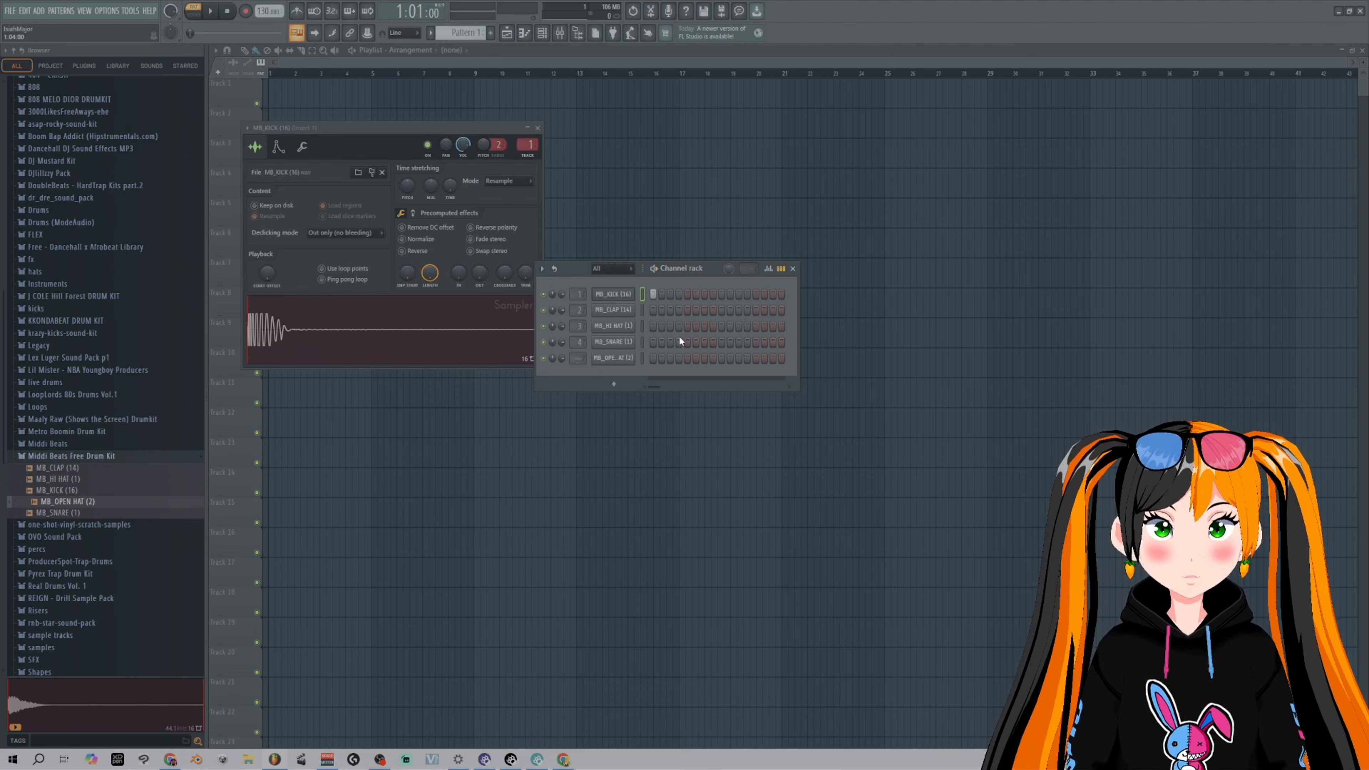
- Program kicks on steps 1 and 9, claps on 5 and 13, and hi-hats on every other step, and play the beat
click(652, 294)
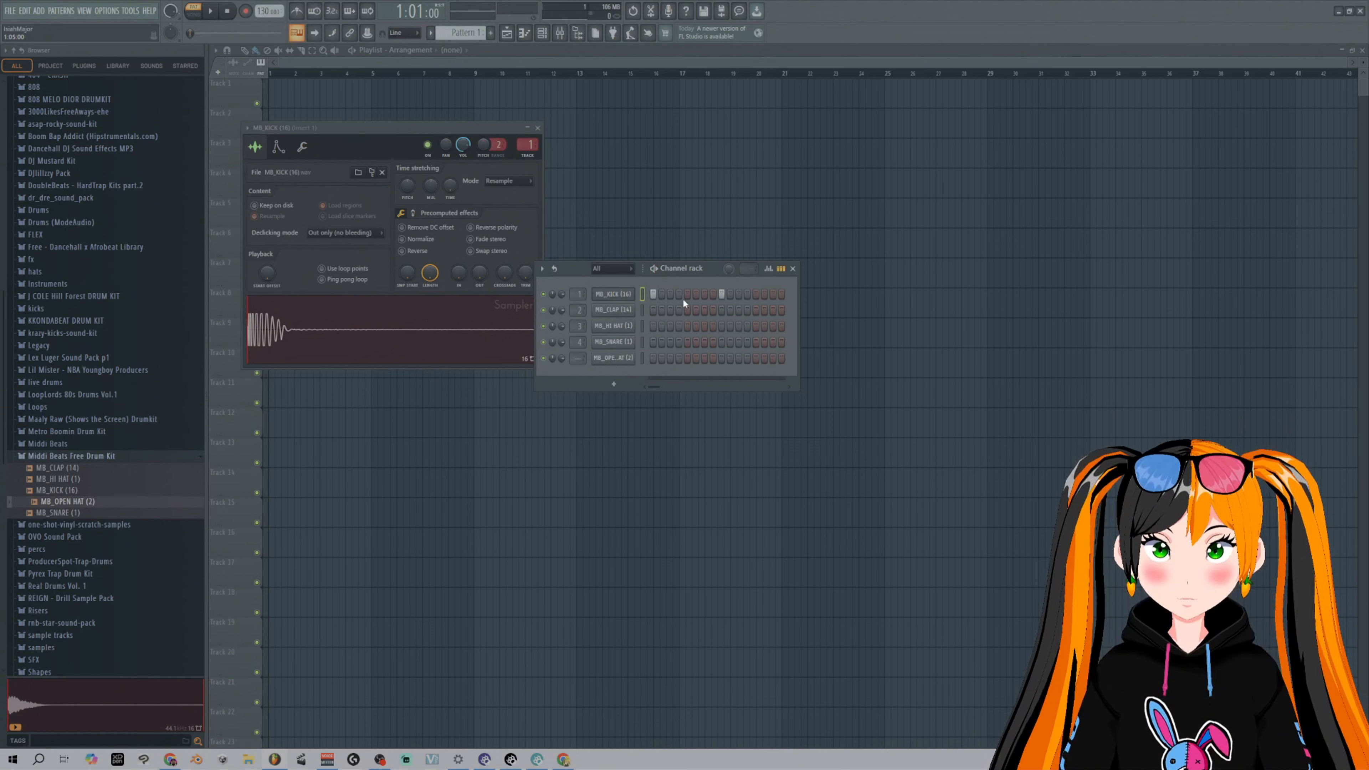
click(687, 310)
mouse_move(575, 267)
mouse_down()
mouse_move(625, 271)
mouse_move(596, 265)
mouse_up()
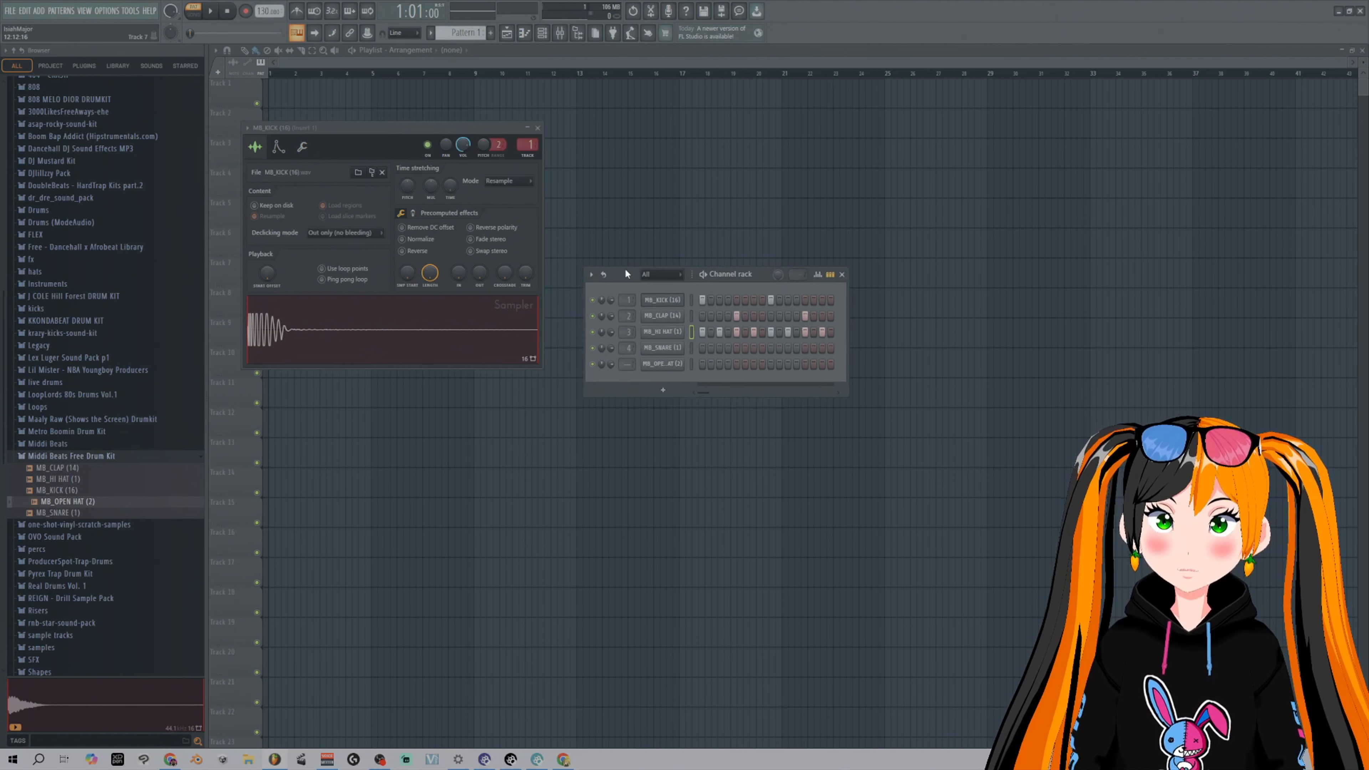
key(space)
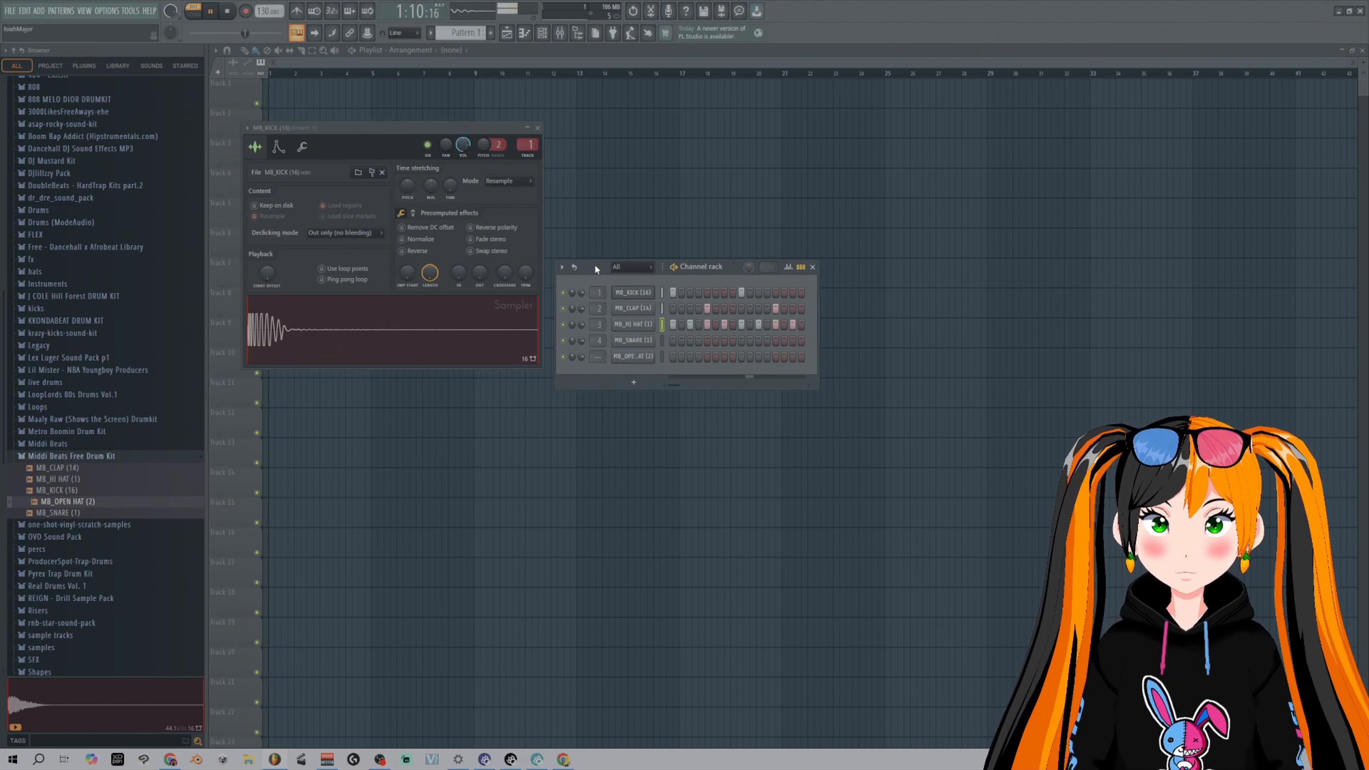
key(space)
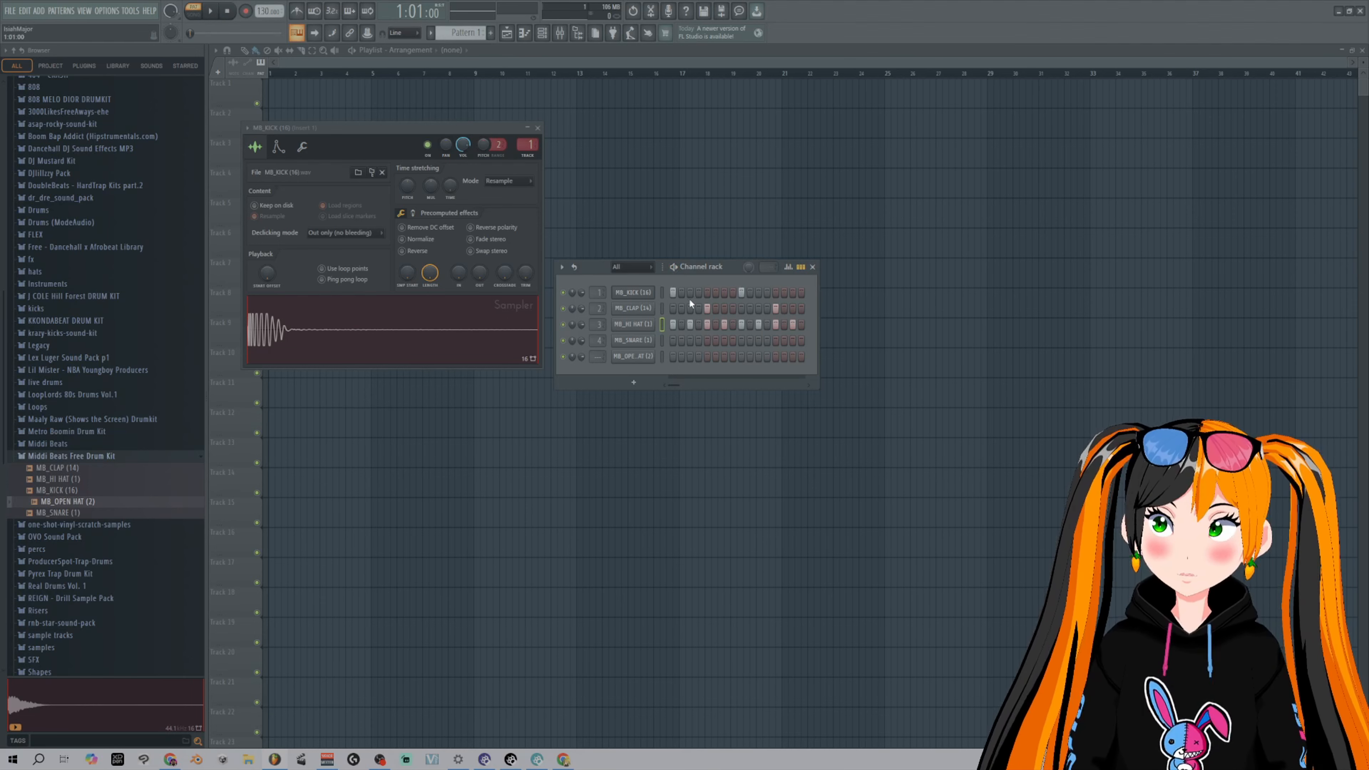
- Switch playback to song mode and choose Pattern 1 as the Playlist's clip source
click(193, 12)
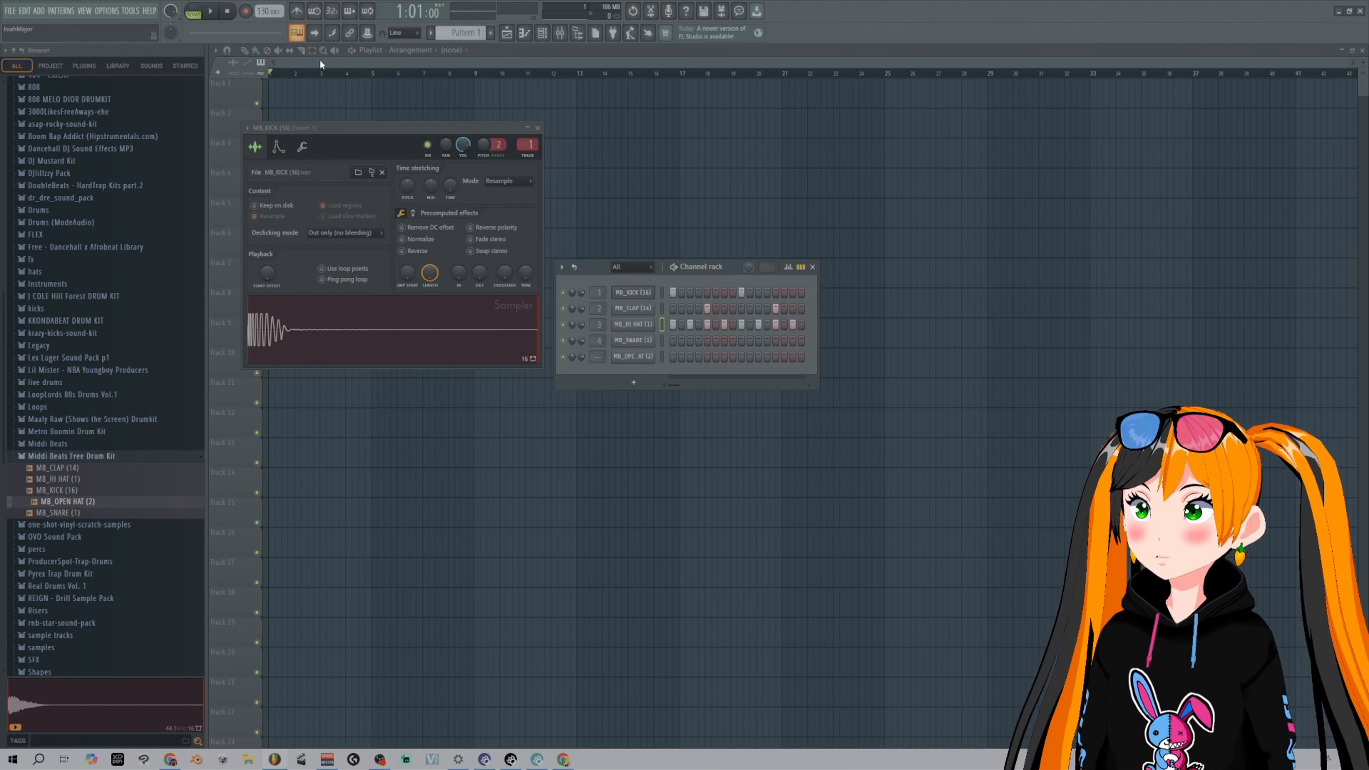
key(F12)
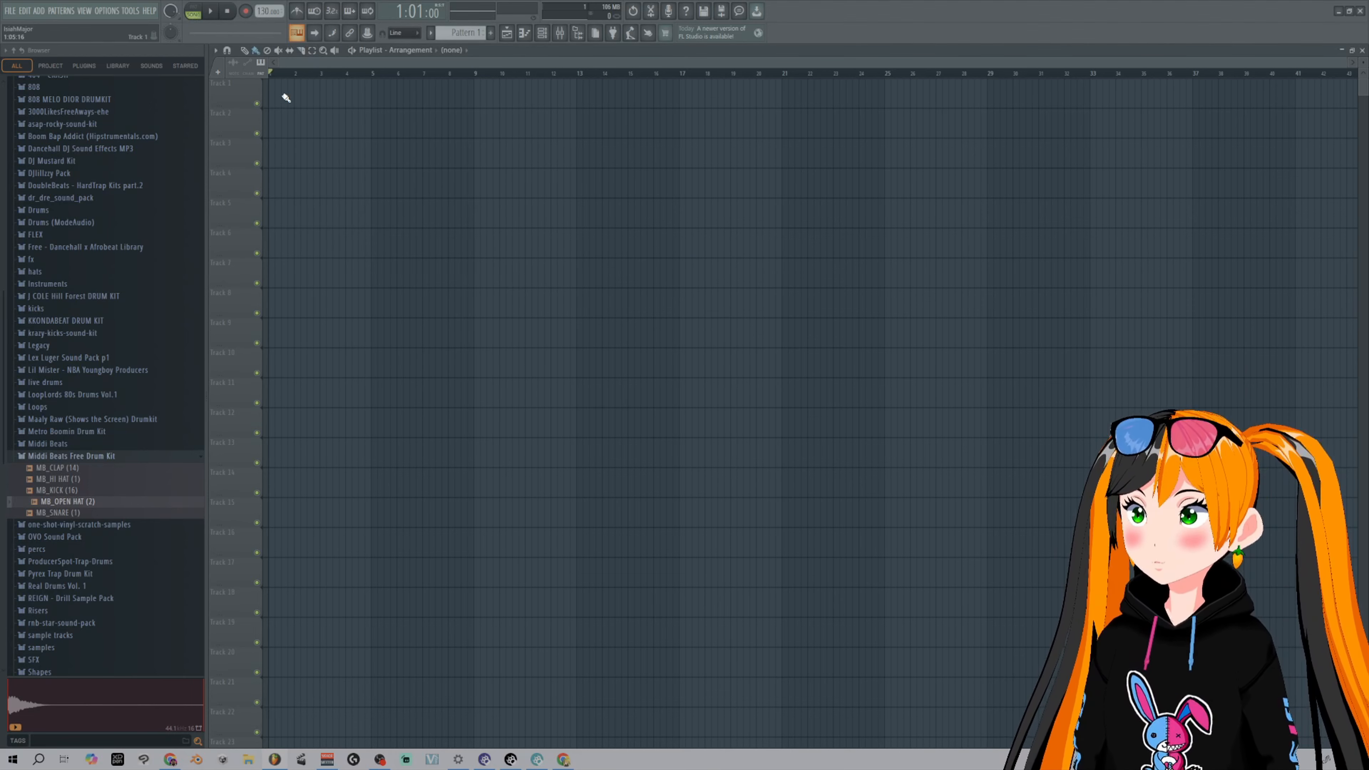
click(543, 33)
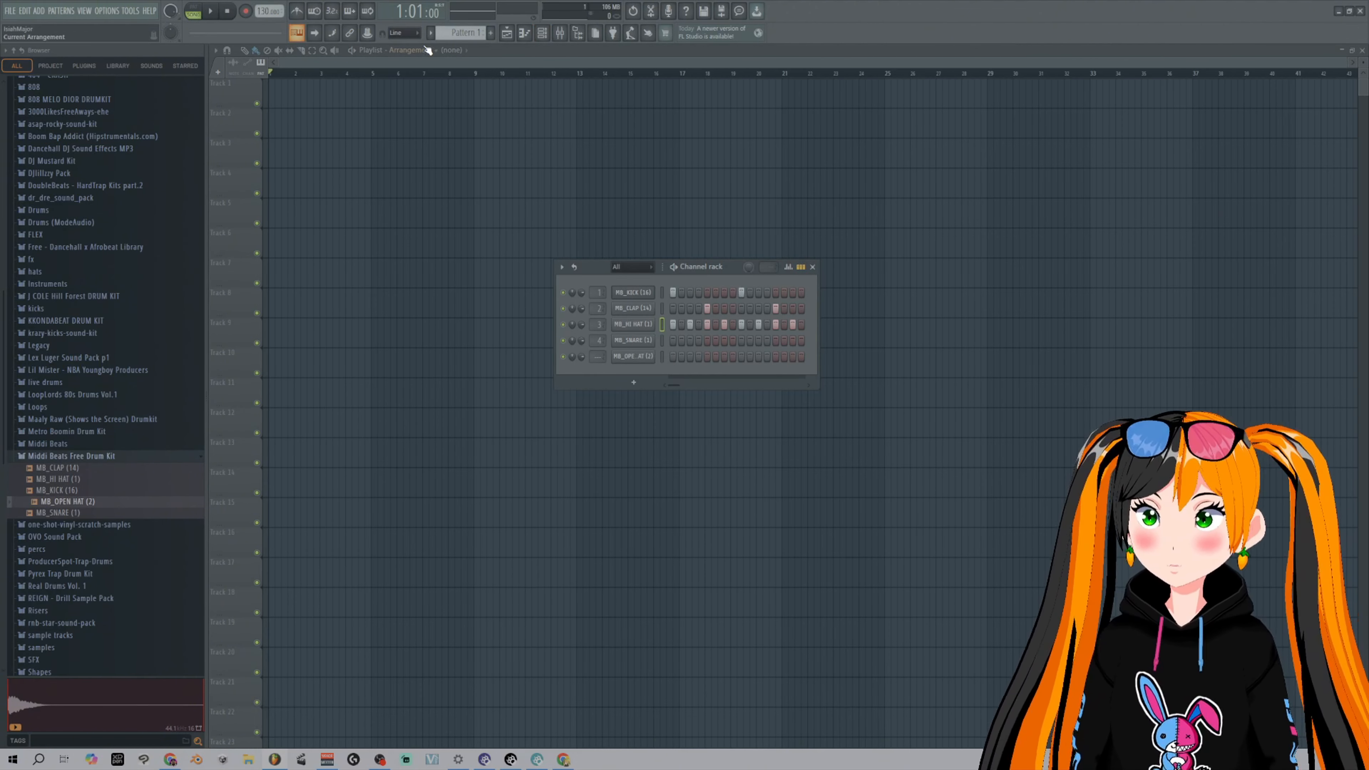
click(451, 32)
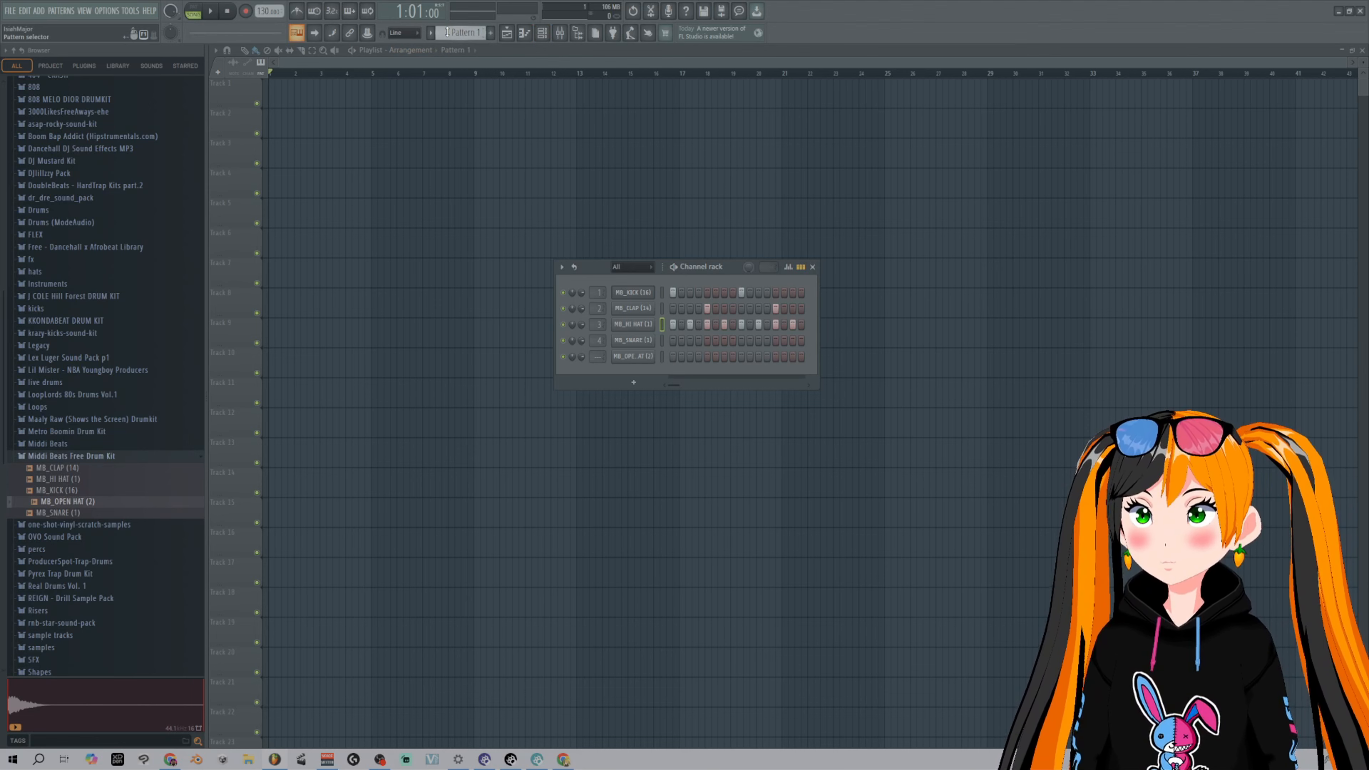
click(455, 50)
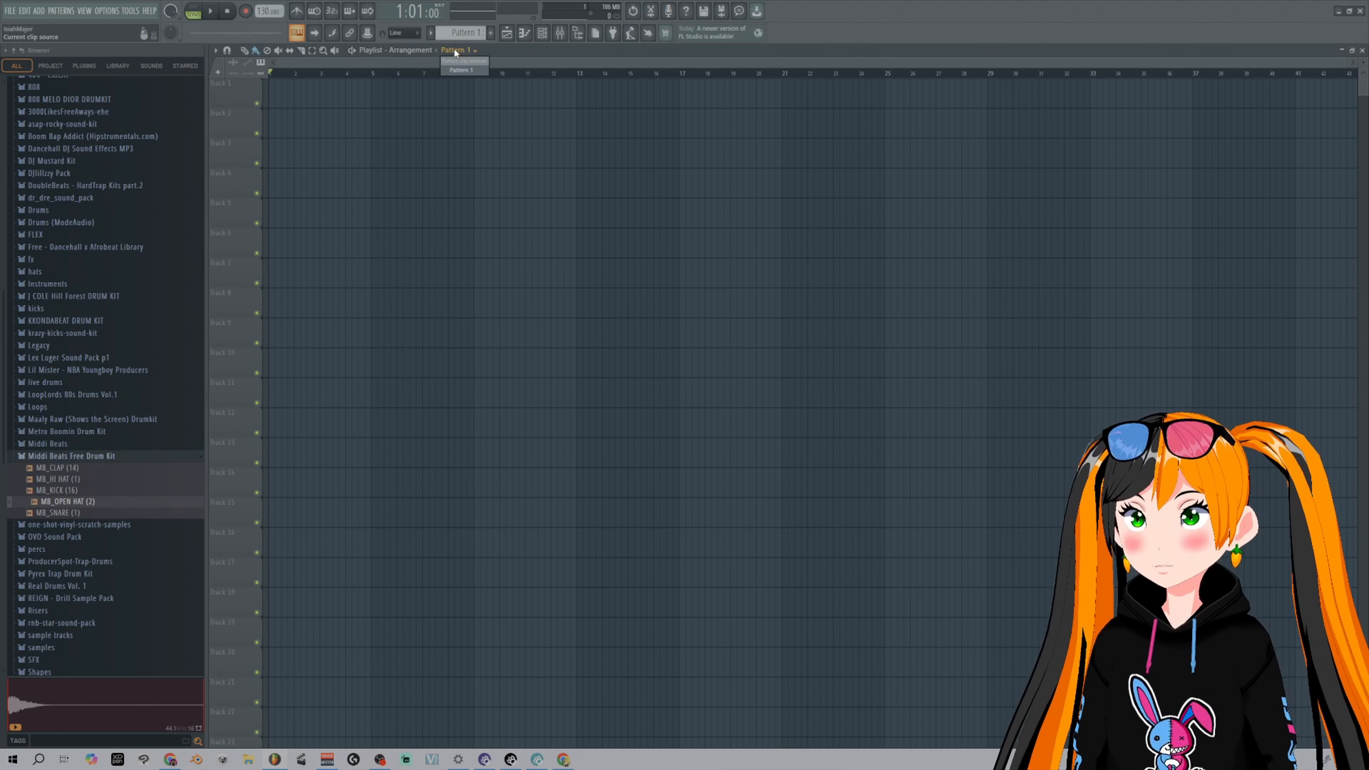
click(422, 63)
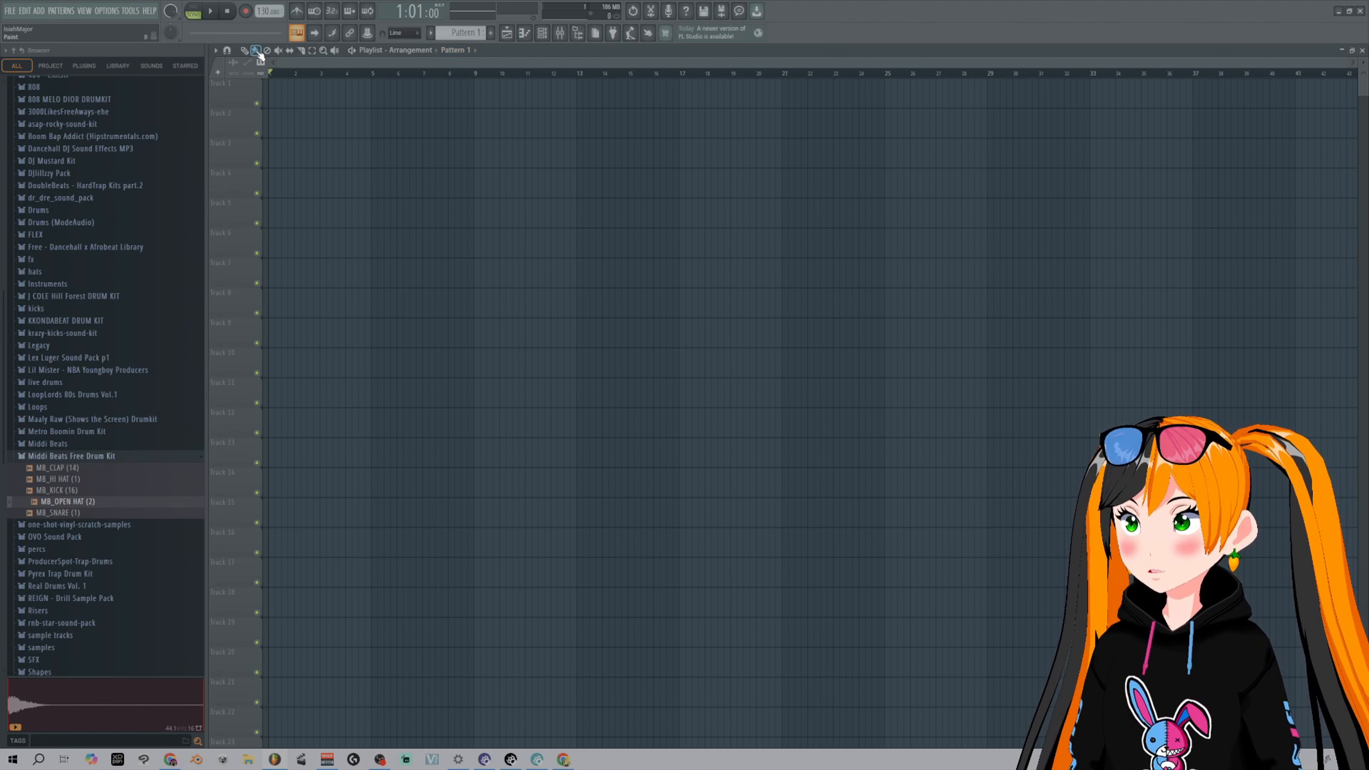
- Fill Track 1 of the Playlist with Pattern 1 clips from bar 1 through bar 20 and play the arrangement briefly
click(275, 90)
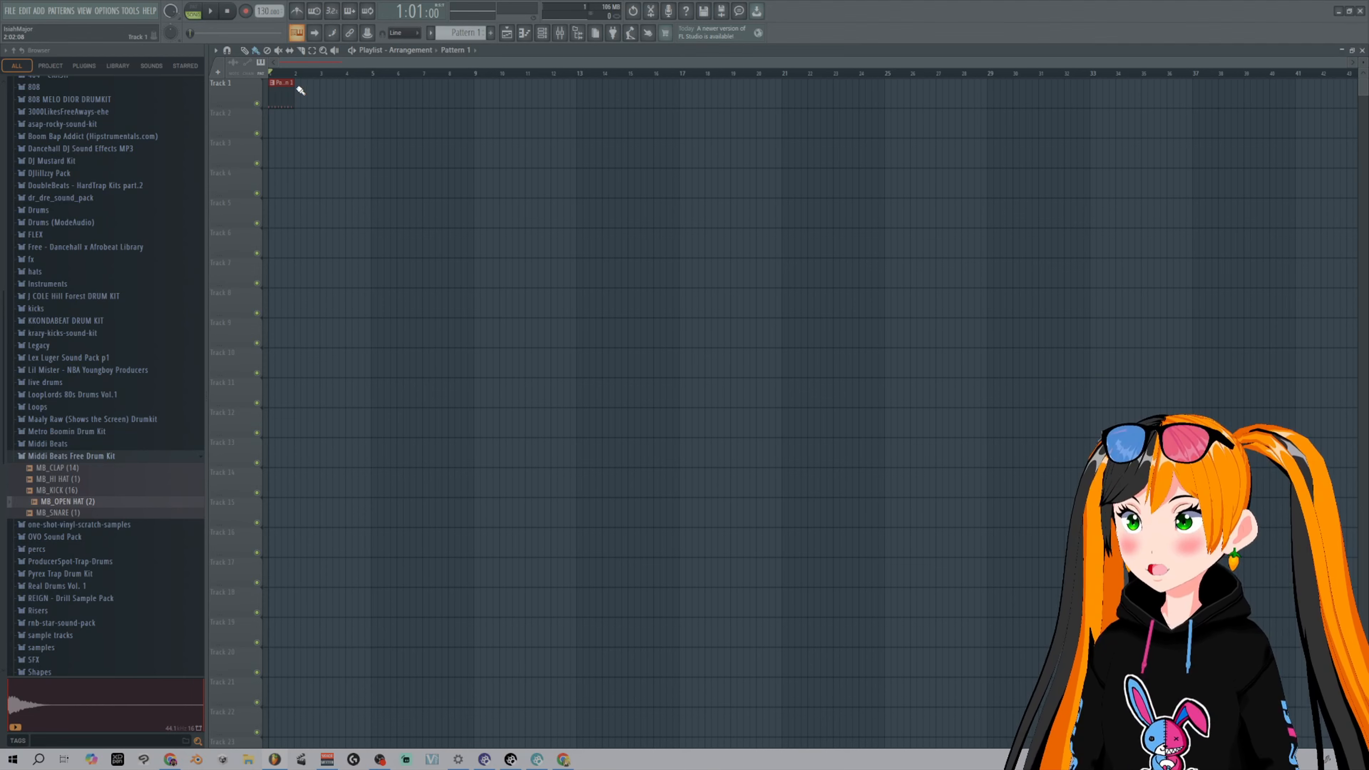
drag(301, 90, 789, 96)
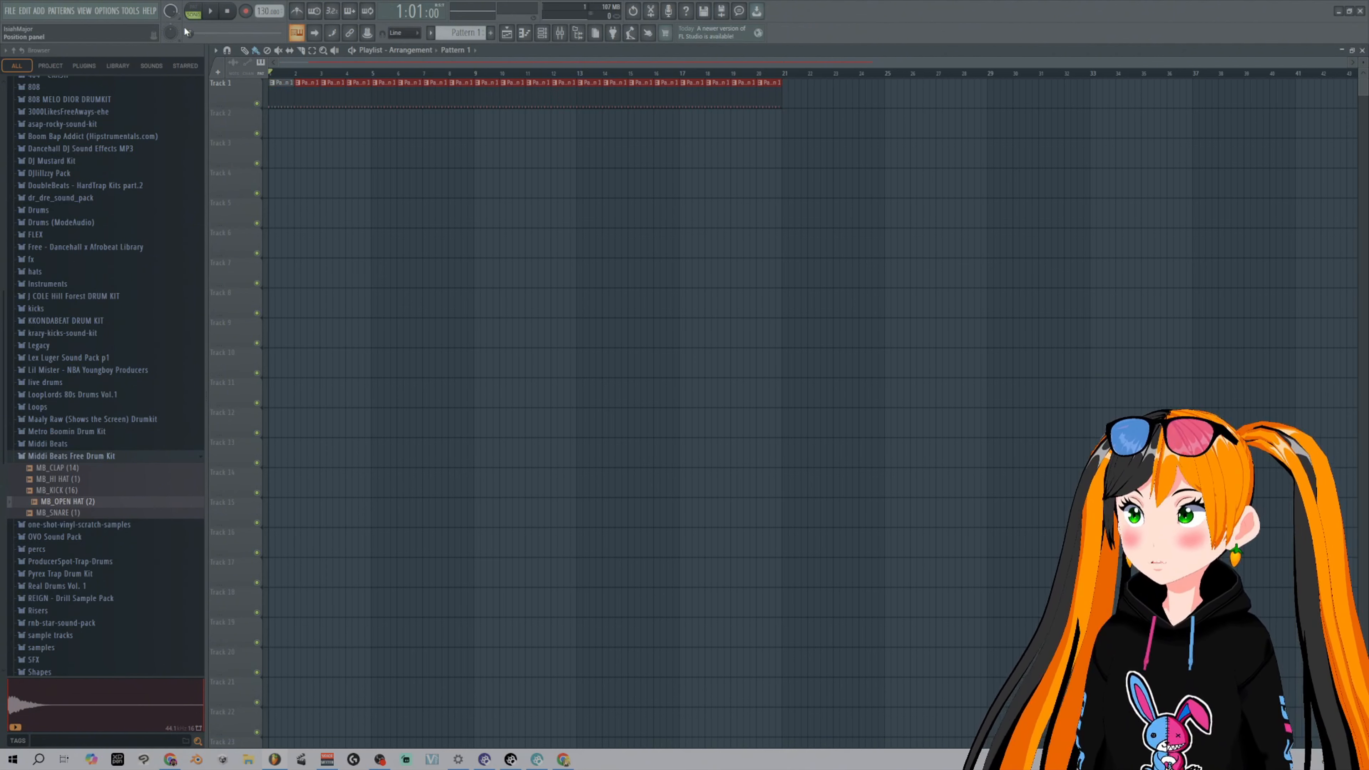
click(213, 13)
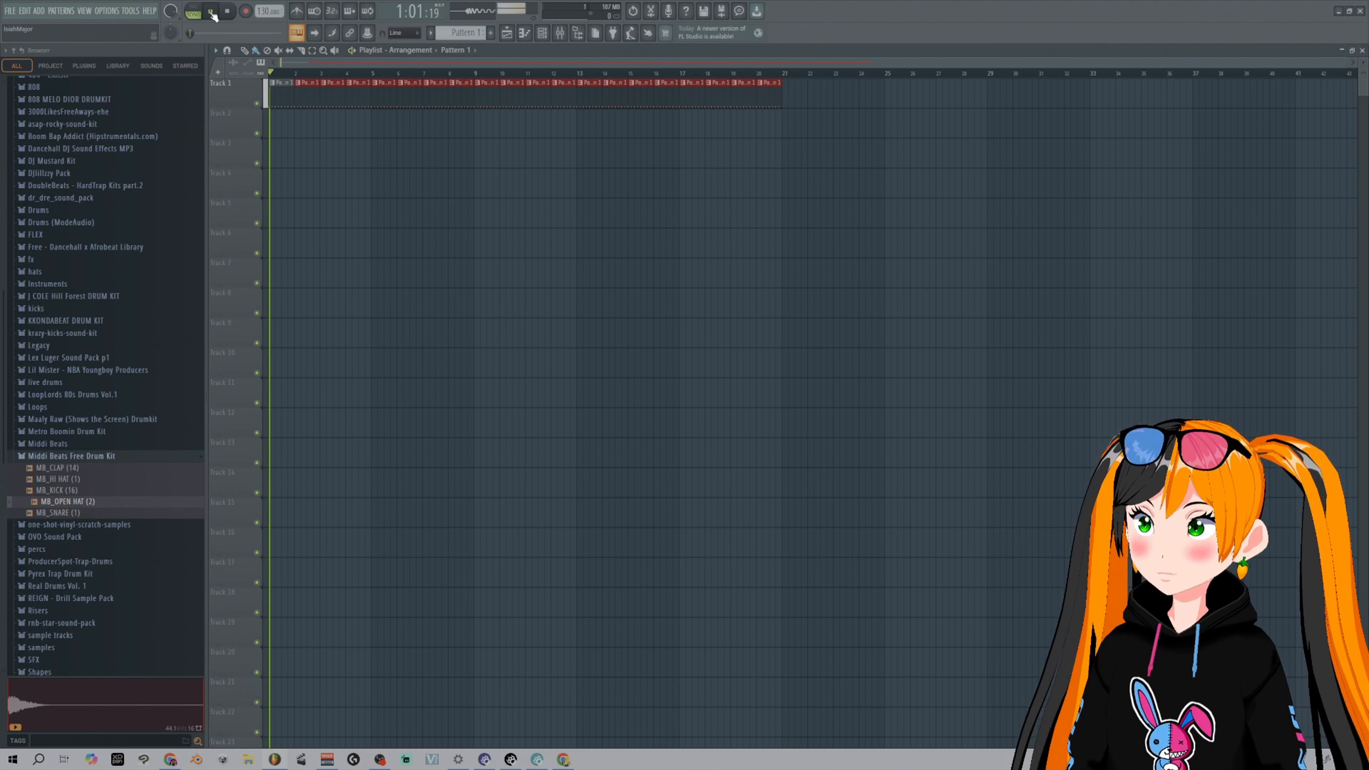
click(228, 11)
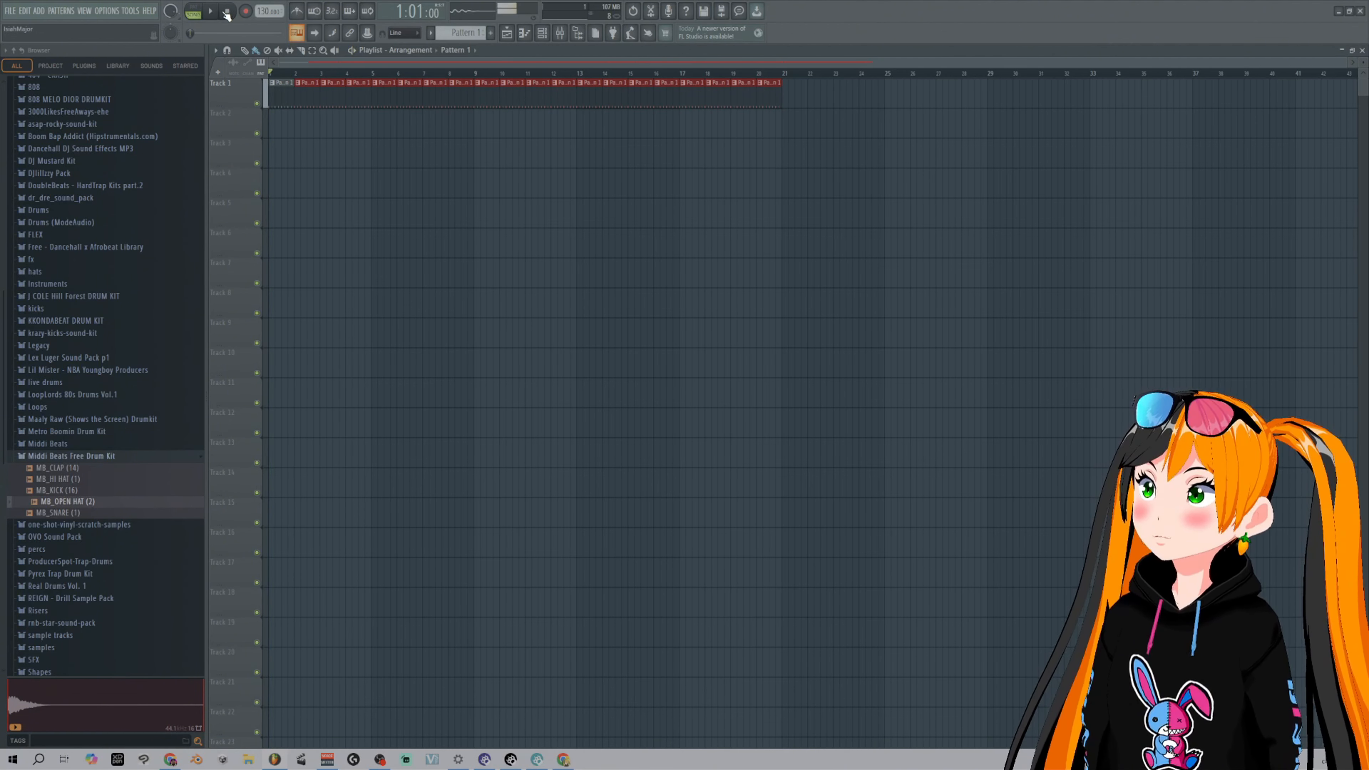
- Bring up the Channel rack, switch to pattern mode and play Pattern 1
click(542, 33)
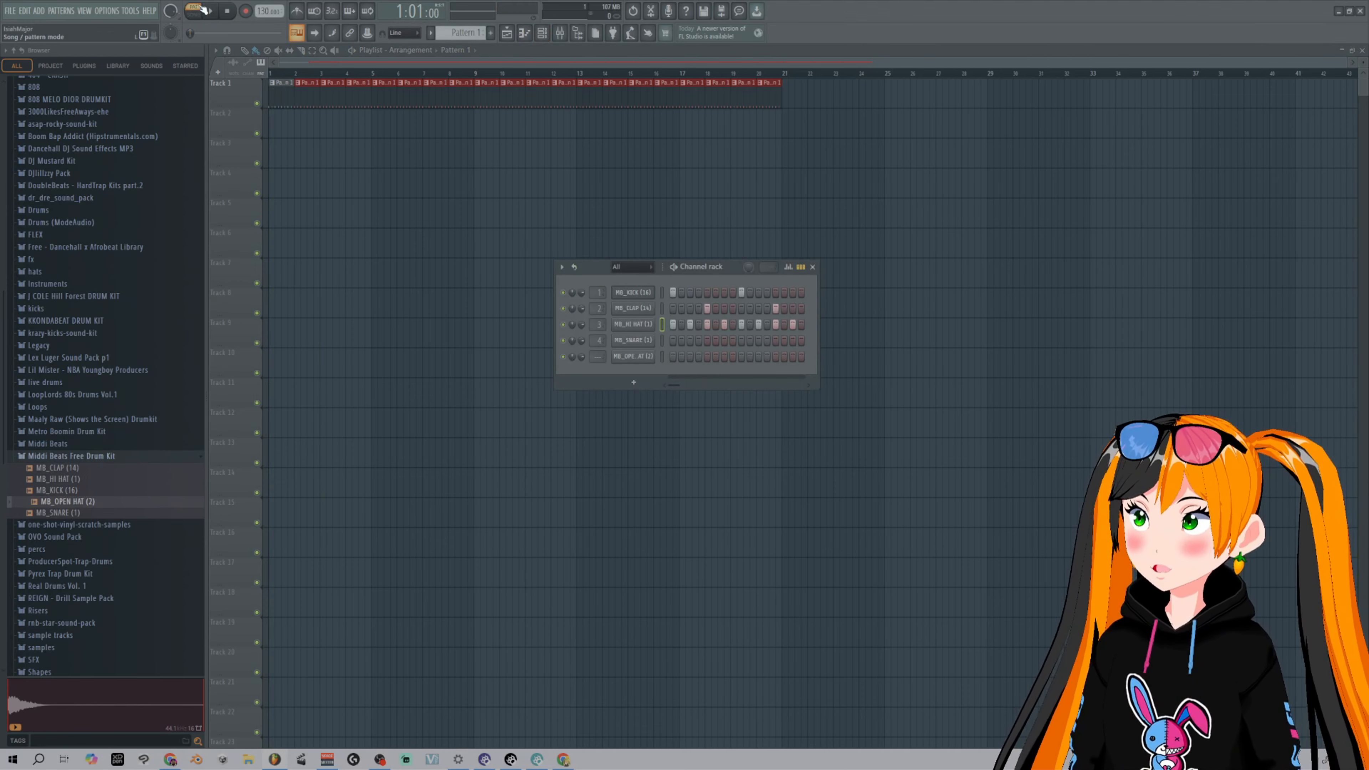
key(space)
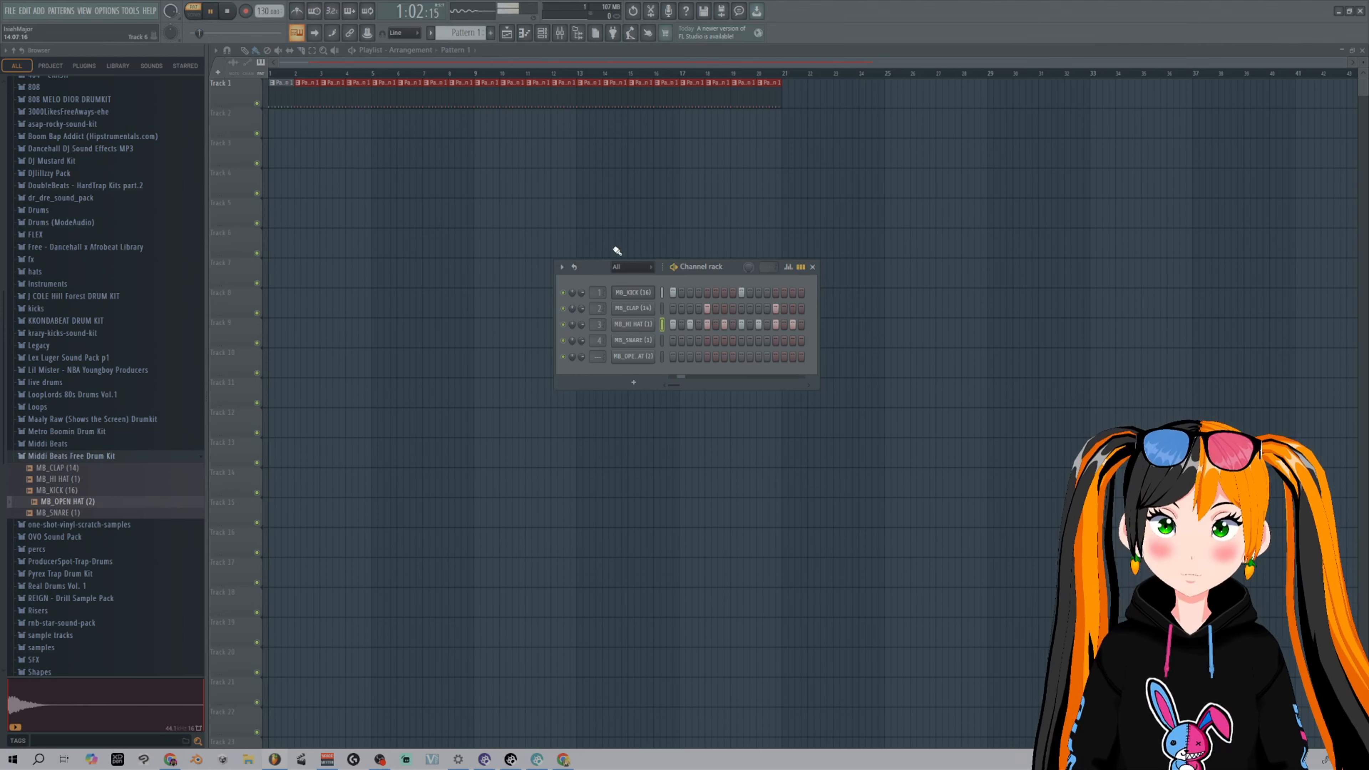
key(space)
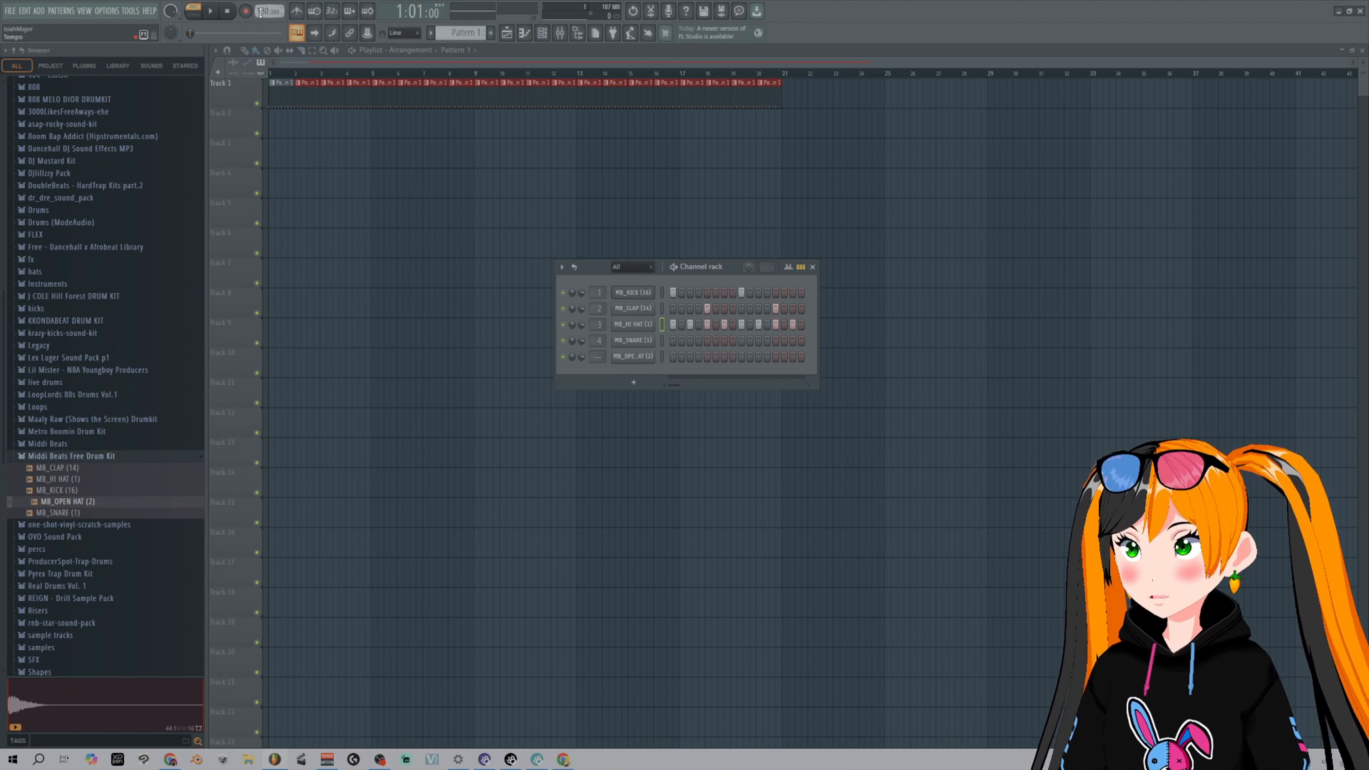
- Lower the tempo to 97 BPM and play the beat, and raise it to 155 BPM and play it again
scroll(269, 11, down, 3)
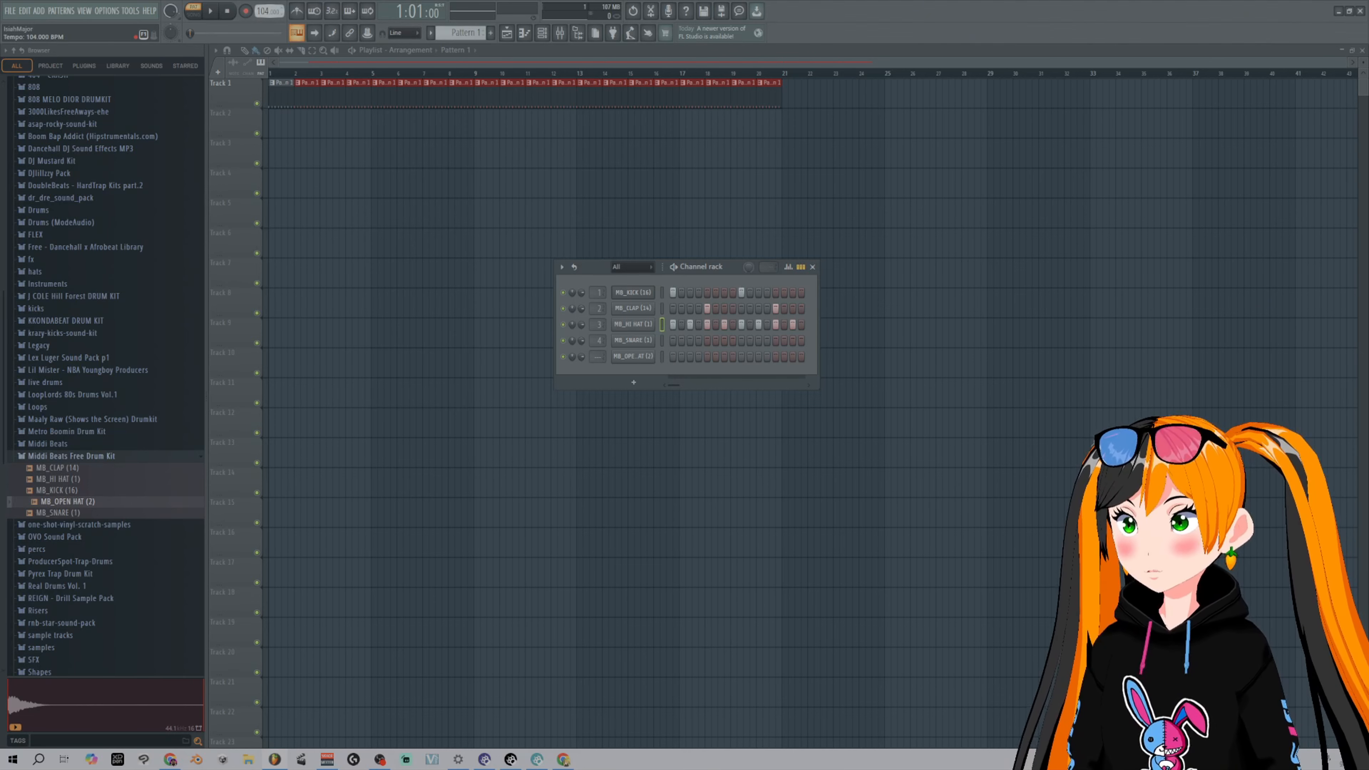
key(space)
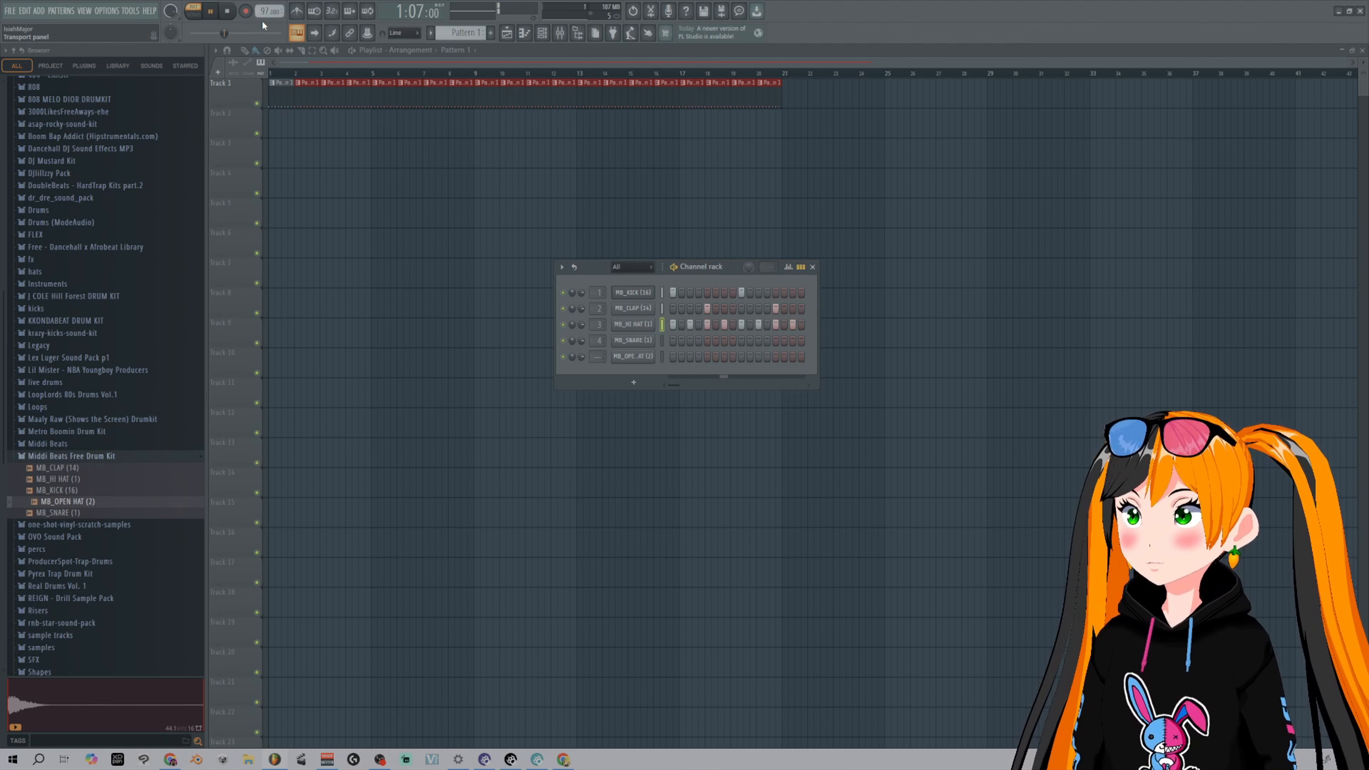
key(space)
scroll(269, 10, up, 6)
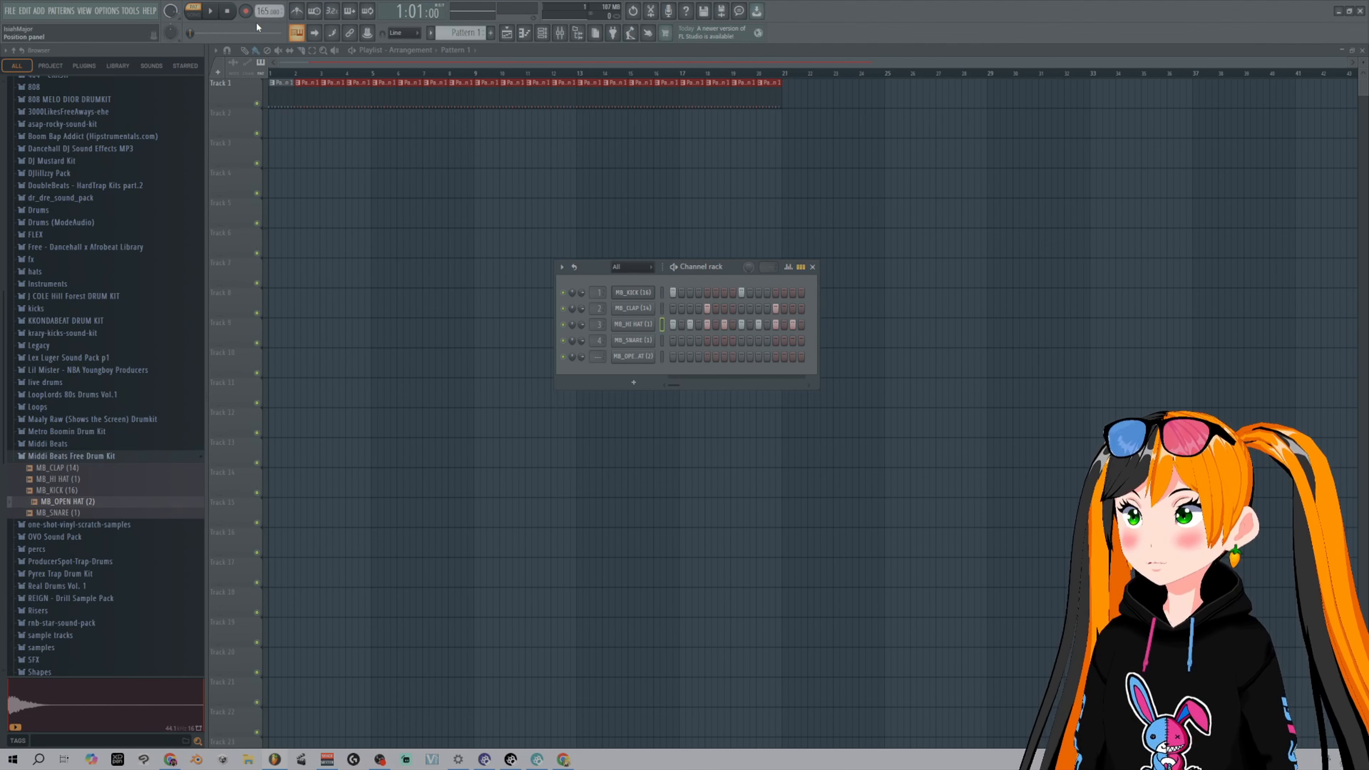
key(space)
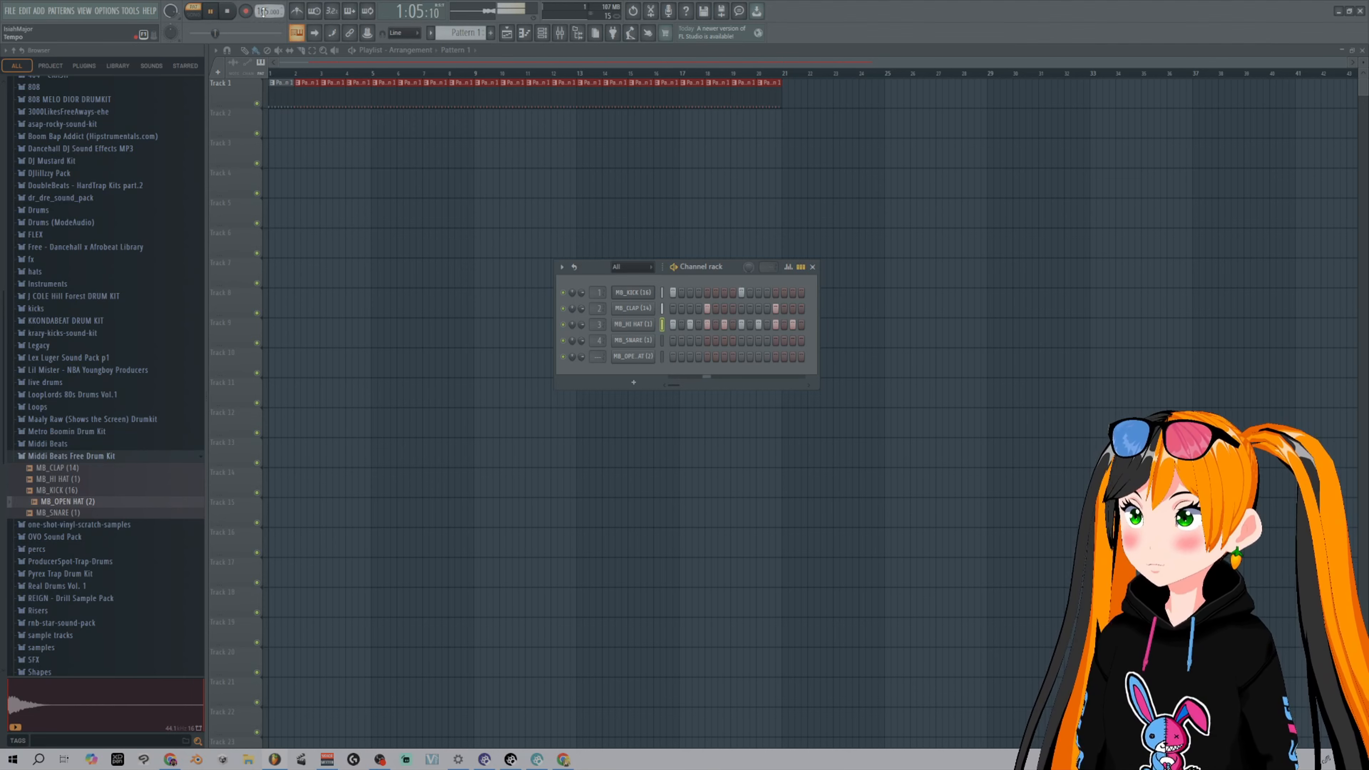
key(space)
- Cut the steps of MB_KICK (16) and paste a copy of the MB_CLAP (14) steps into that channel
drag(594, 275, 550, 282)
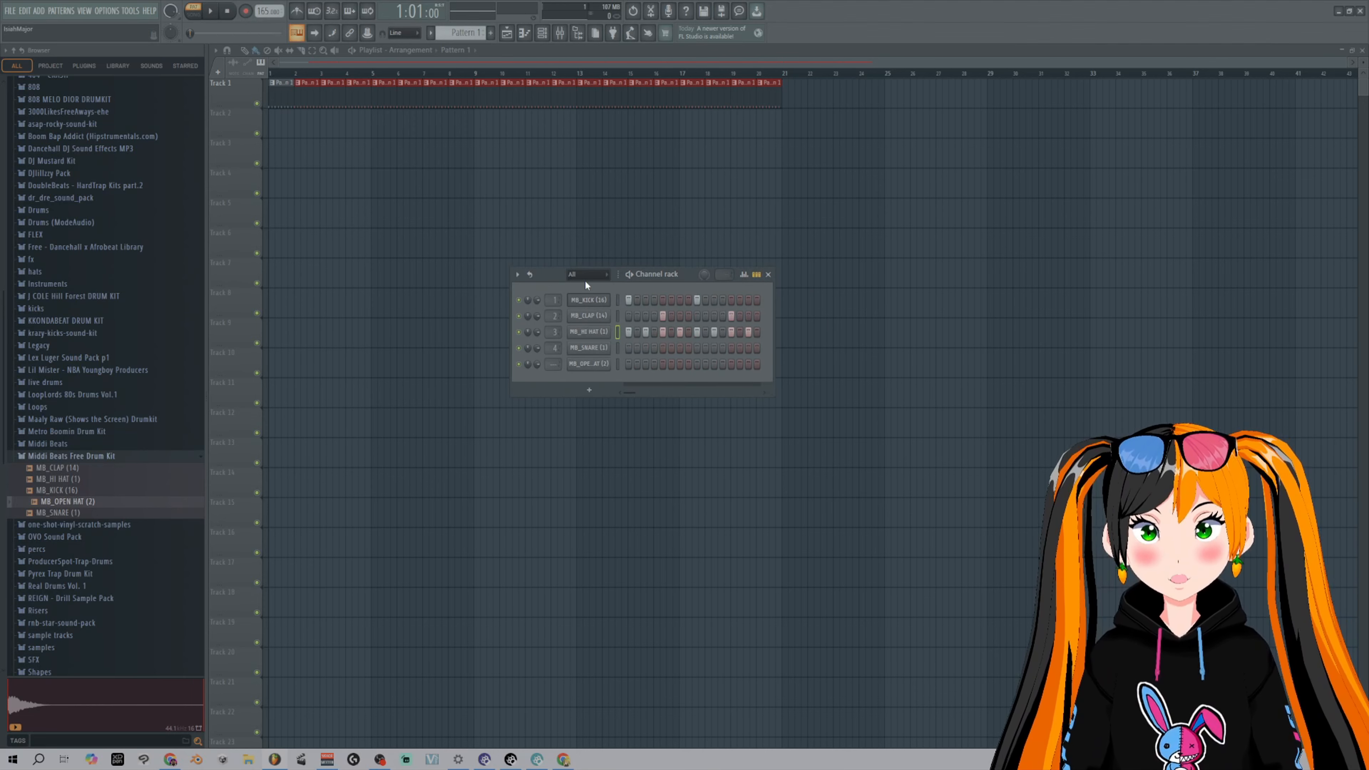
right_click(590, 300)
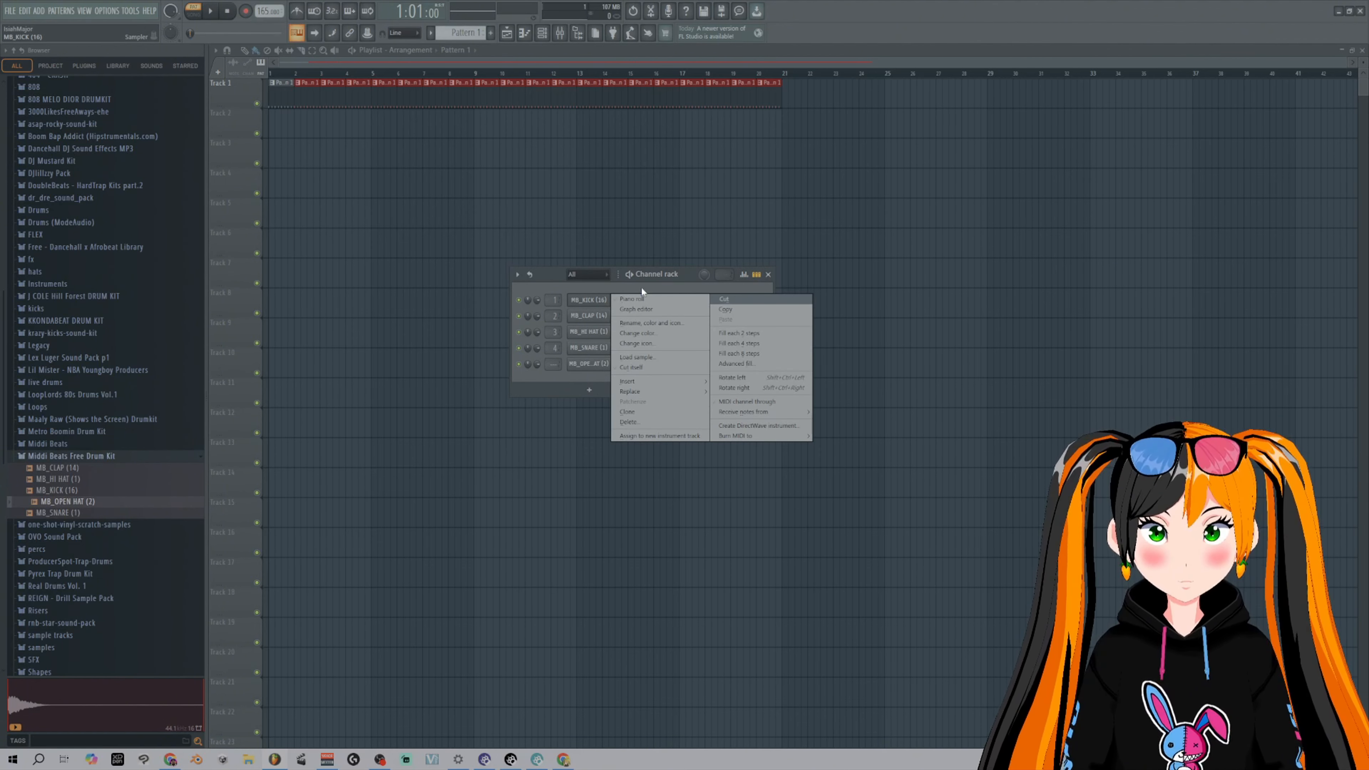
click(546, 278)
right_click(595, 302)
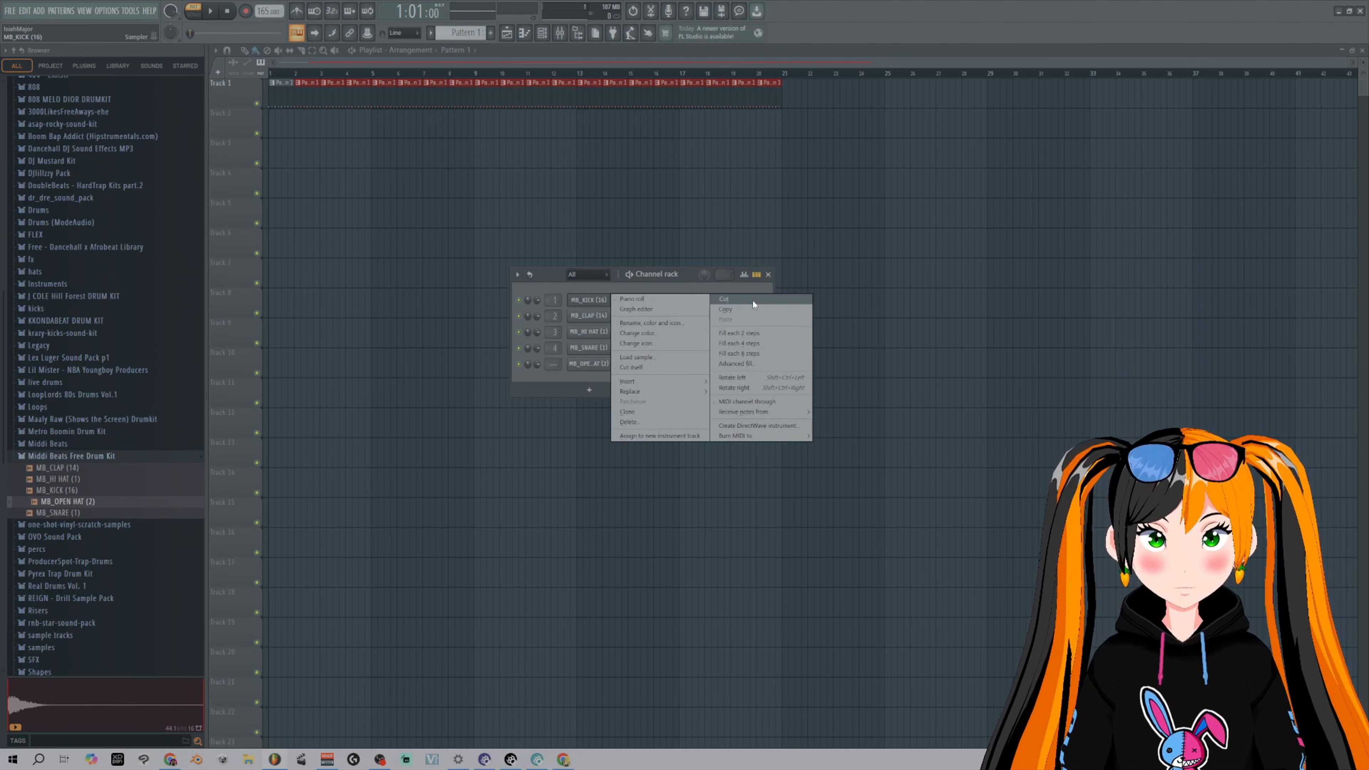
click(754, 299)
right_click(589, 317)
click(723, 326)
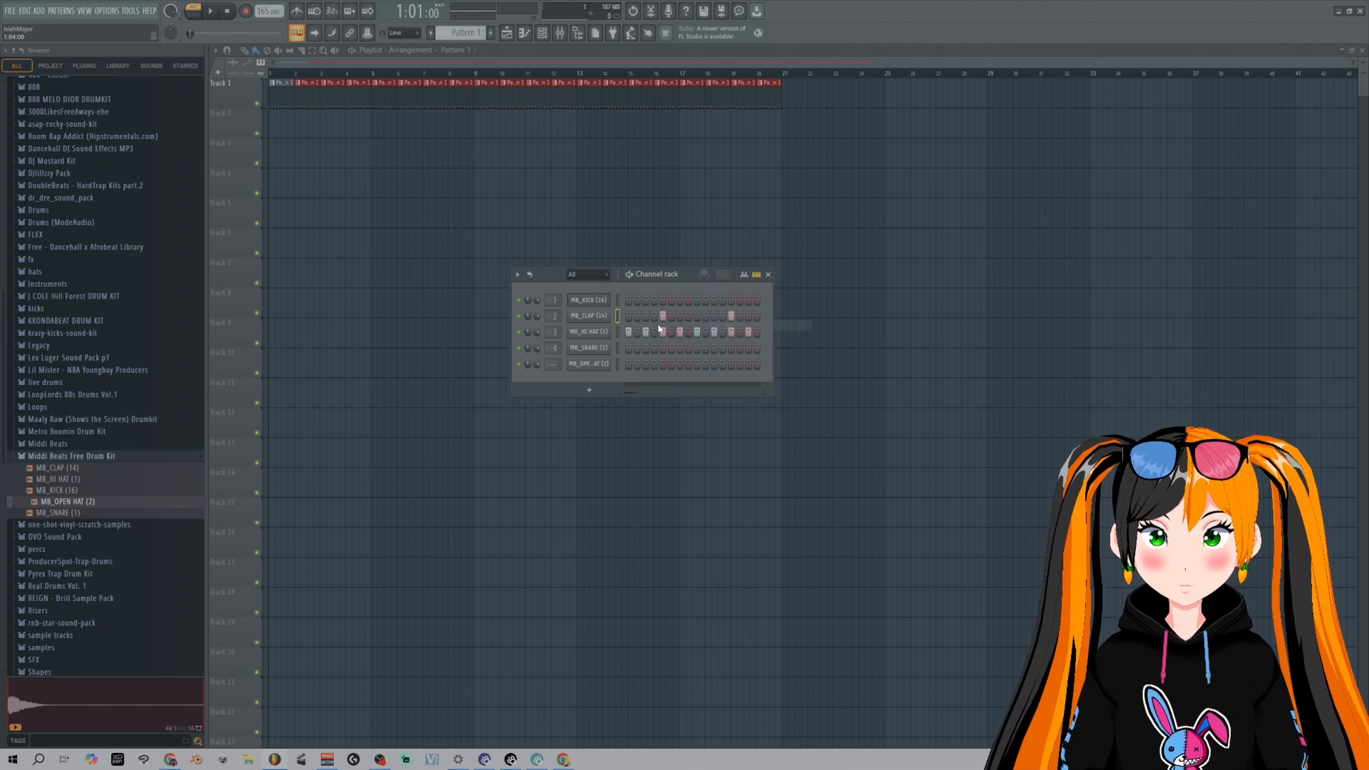
right_click(588, 303)
click(738, 320)
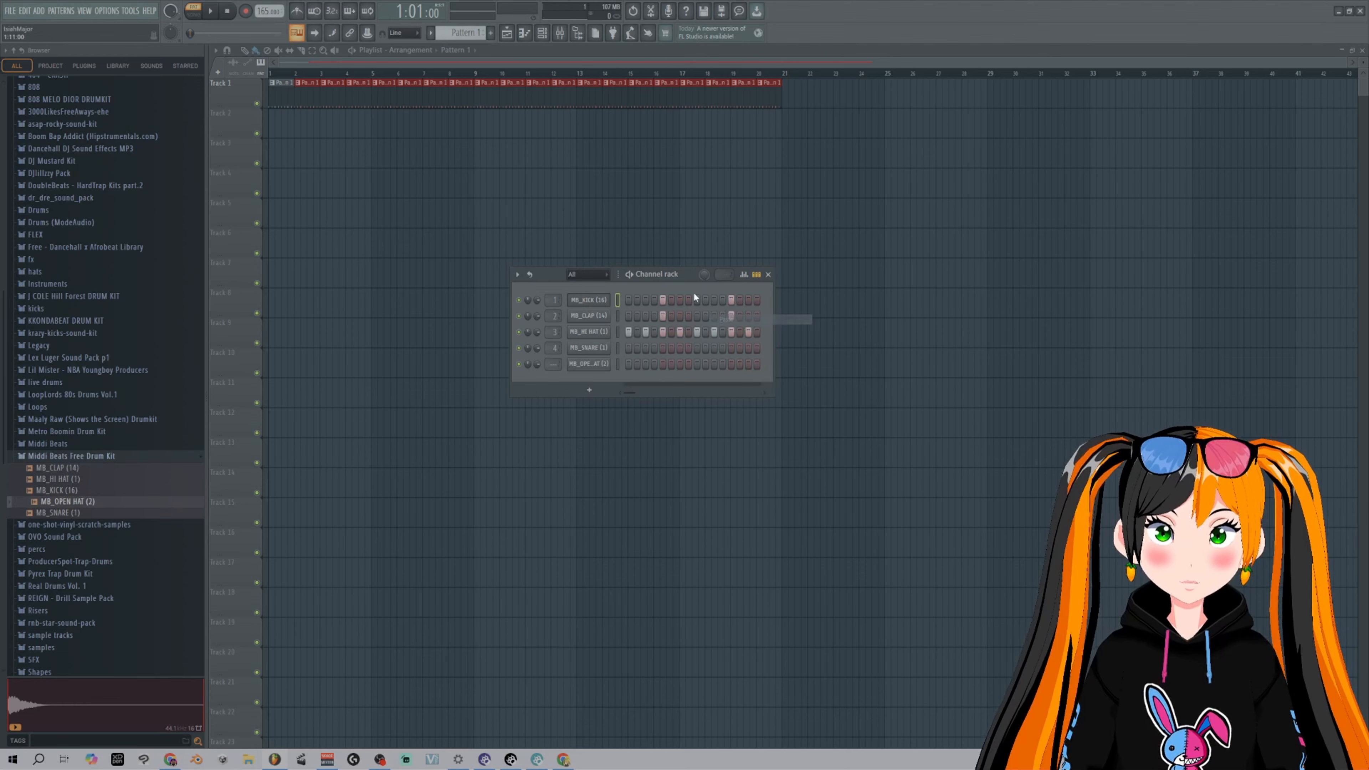
- Apply Cut itself to the MB_KICK (16) channel
right_click(598, 302)
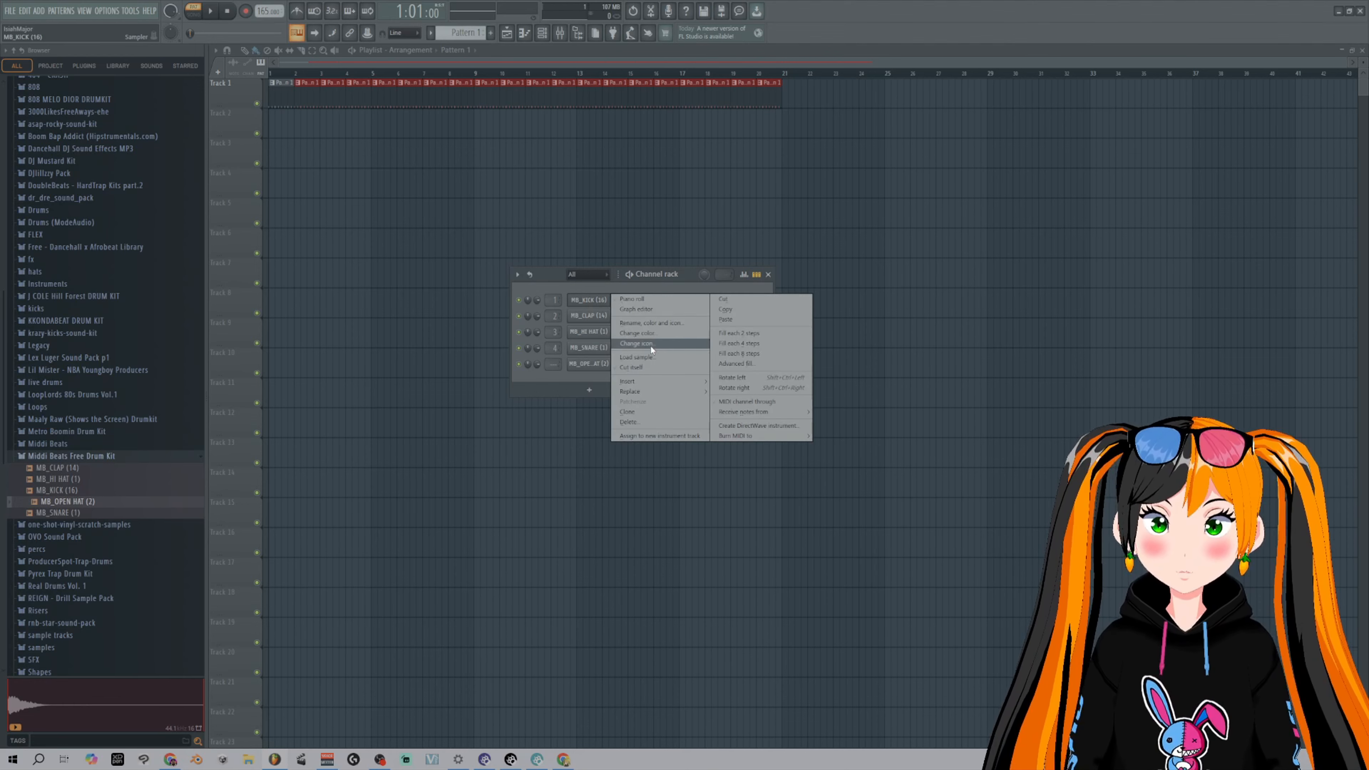
click(648, 369)
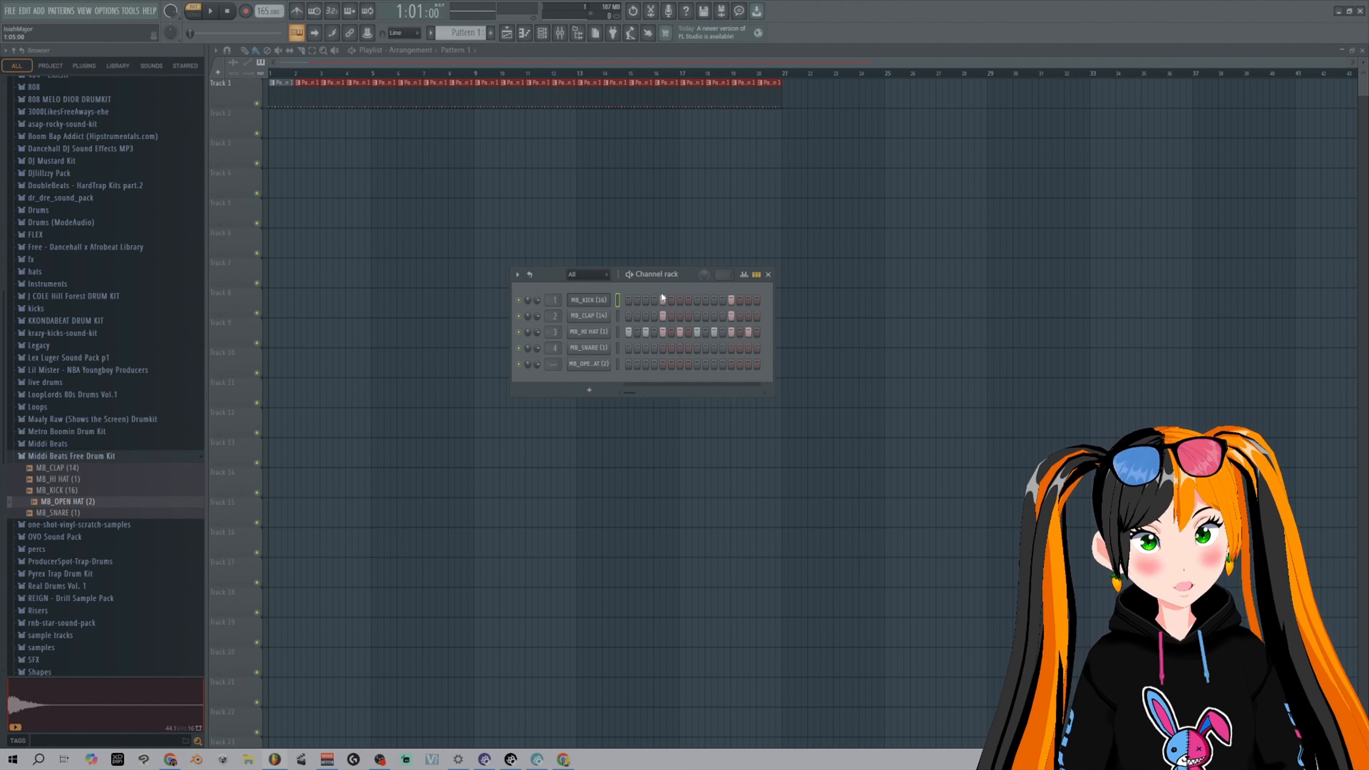
right_click(591, 305)
click(61, 309)
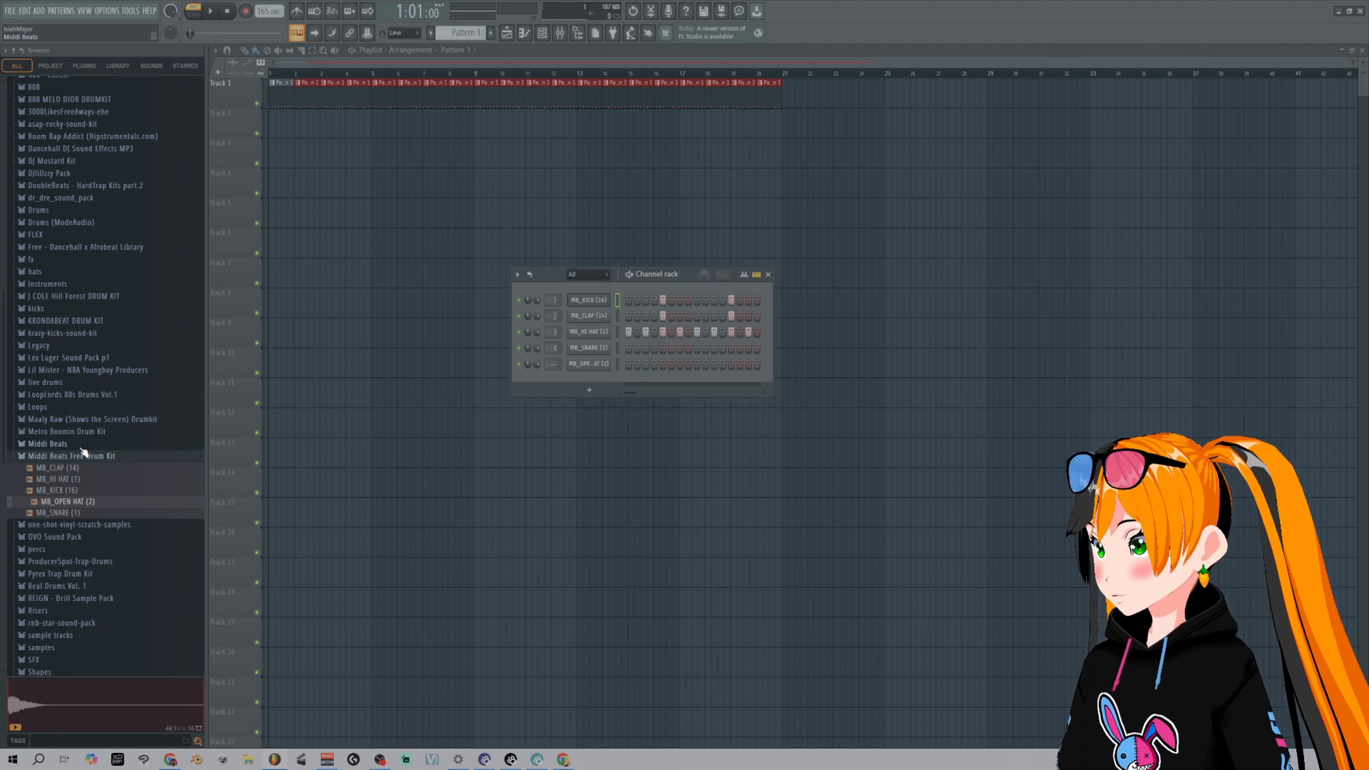
- Find Bass_Drop_04 in the Basses folder of Lex Luger Sound Pack p1 and add it as a new channel
click(73, 459)
click(73, 360)
click(63, 325)
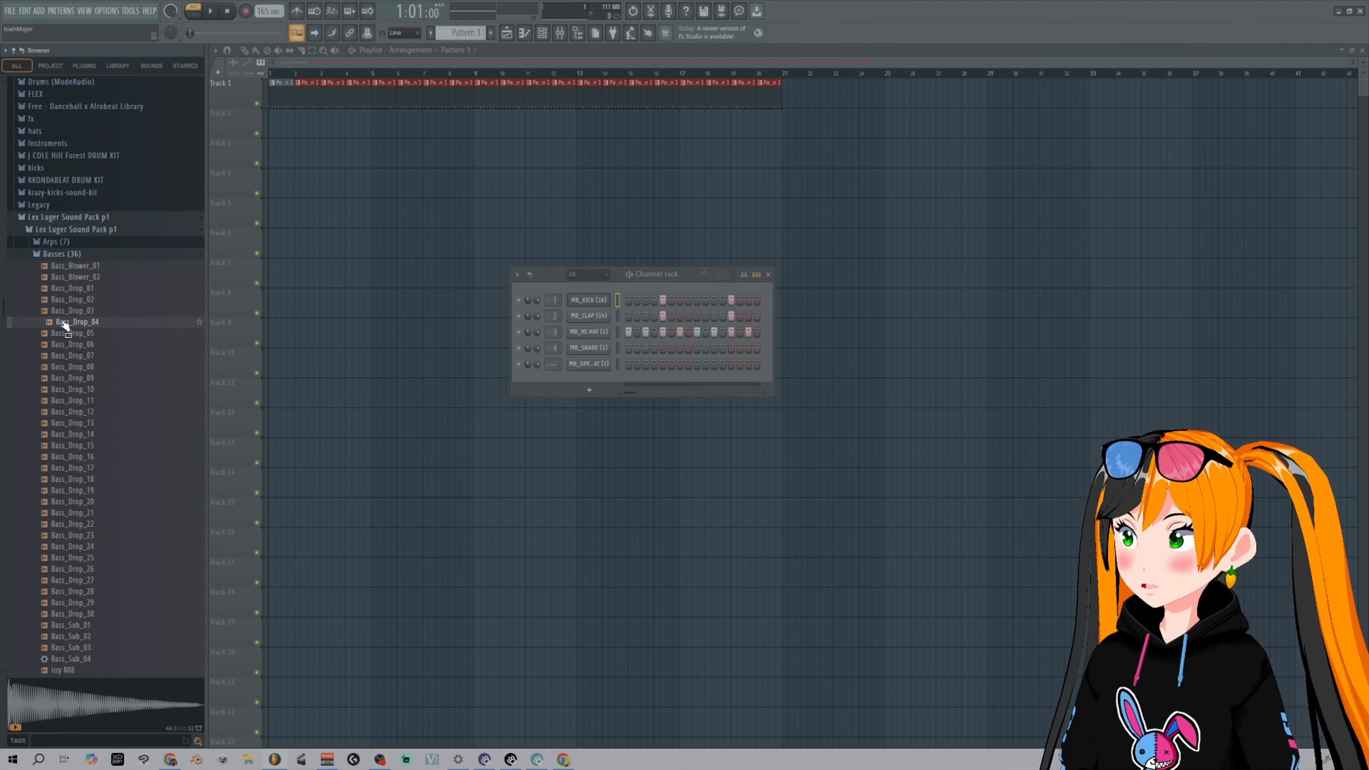
drag(63, 325, 593, 374)
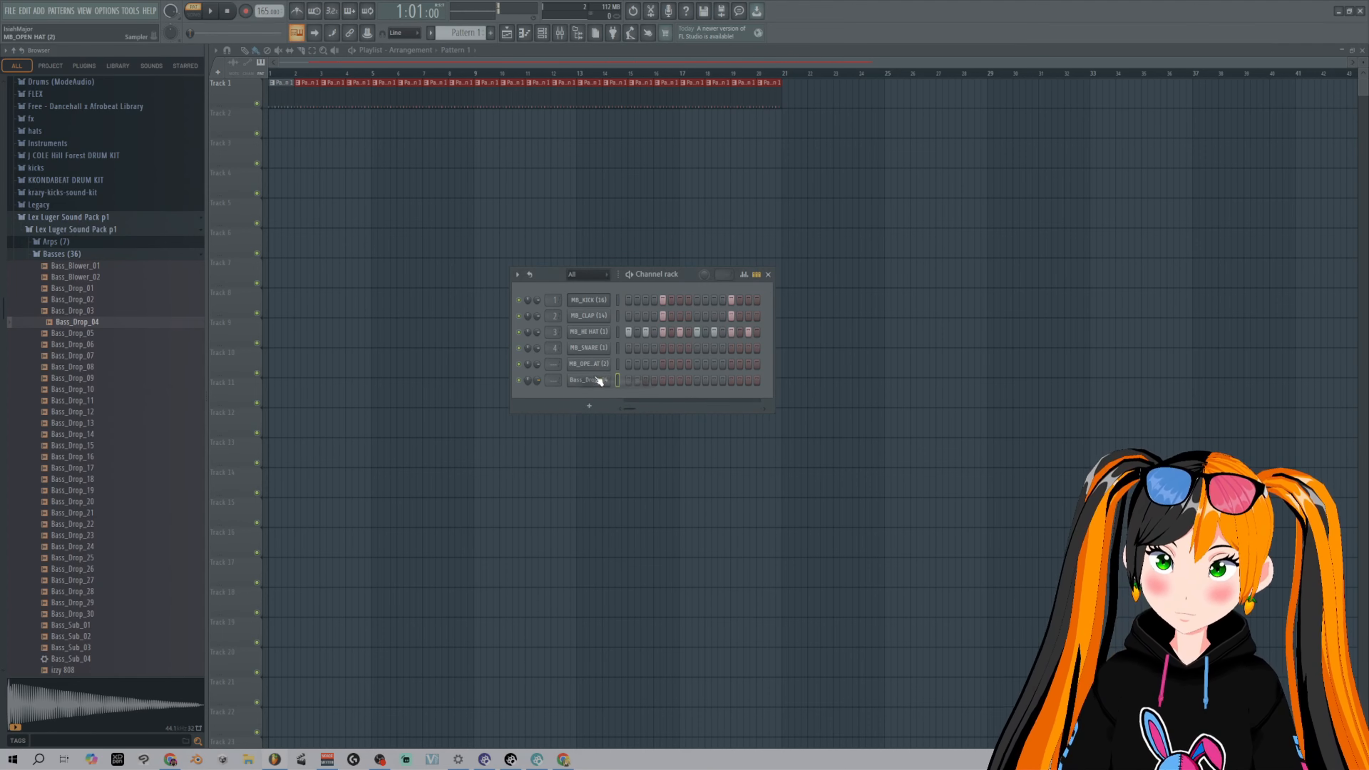
- Clear the hi-hat, clap and kick steps and place Bass_Drop_04 on steps 1, 5, 9 and 13
right_click(590, 331)
click(671, 331)
right_click(590, 316)
click(716, 314)
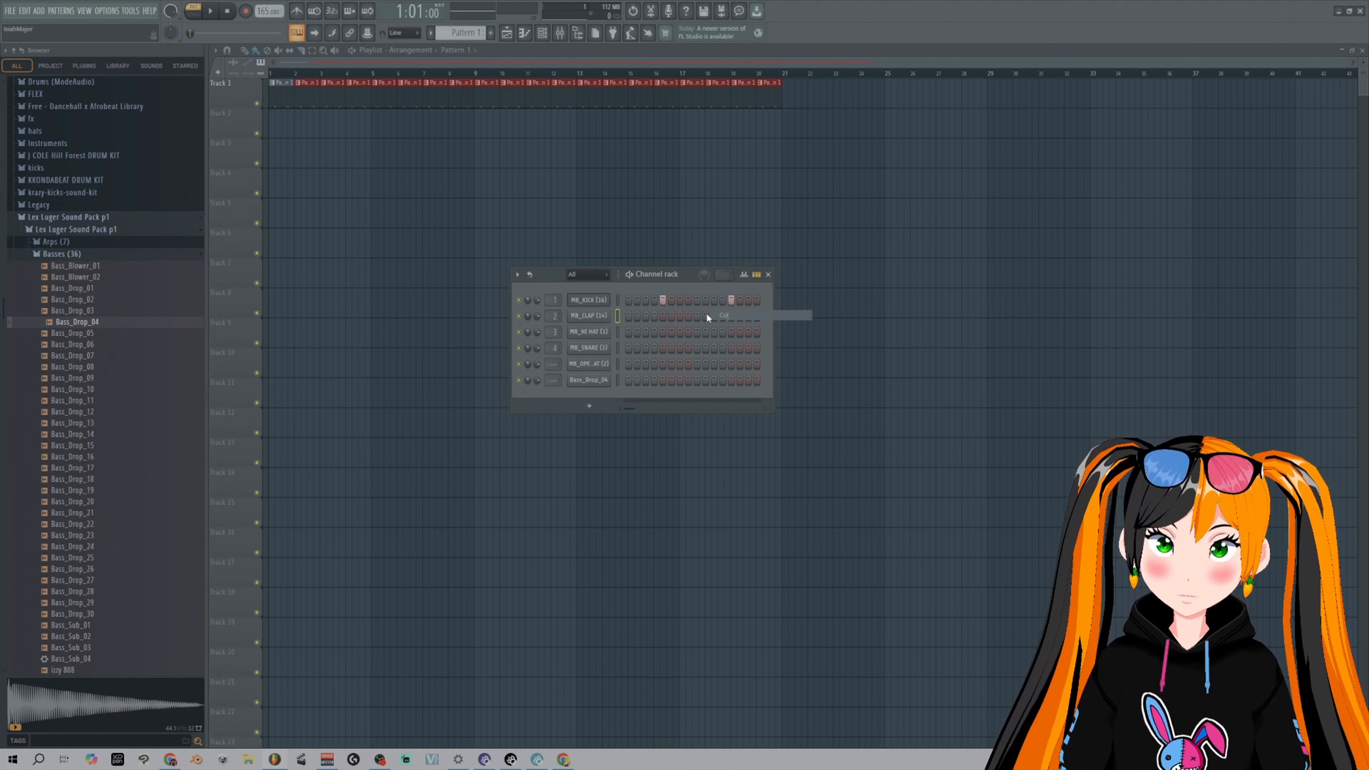
right_click(590, 300)
click(721, 300)
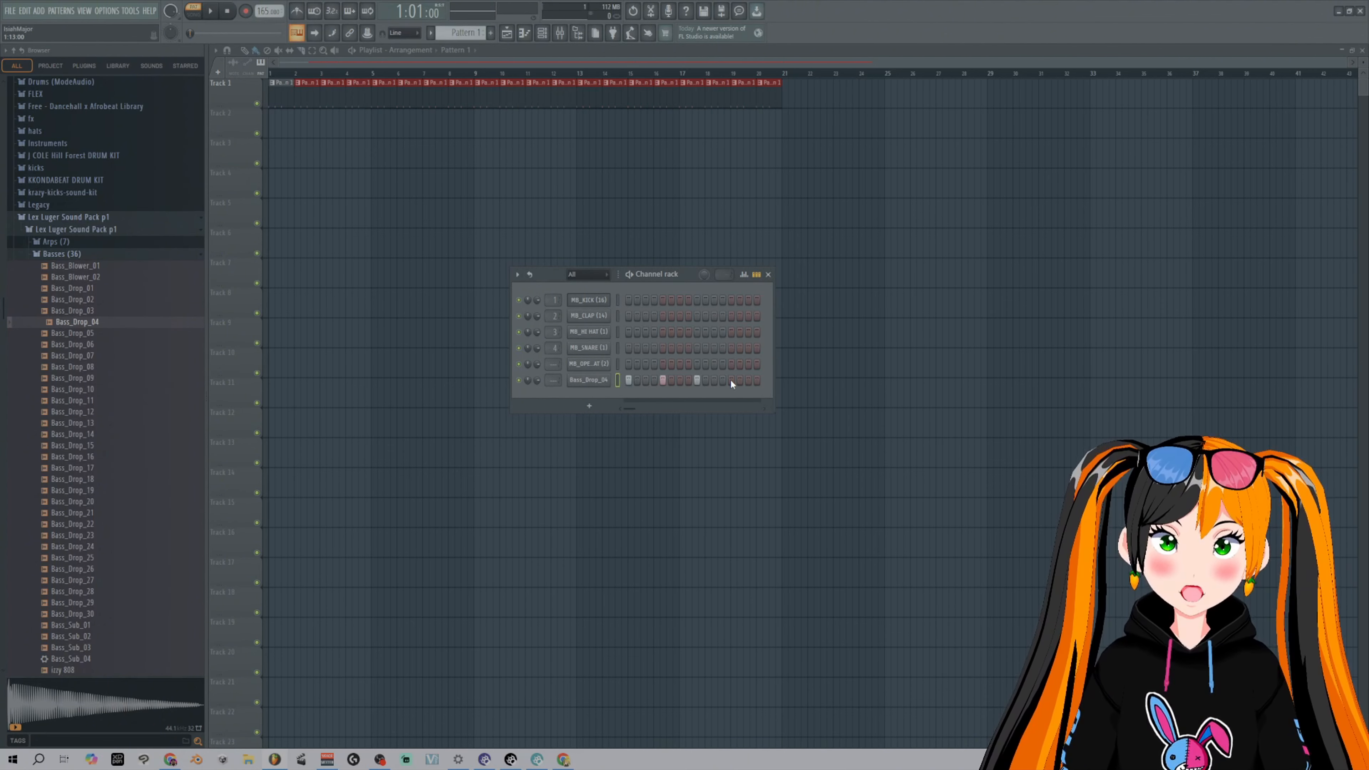
- Play the pattern to hear the overlapping Bass_Drop_04 hits and apply Cut itself to that channel
right_click(588, 380)
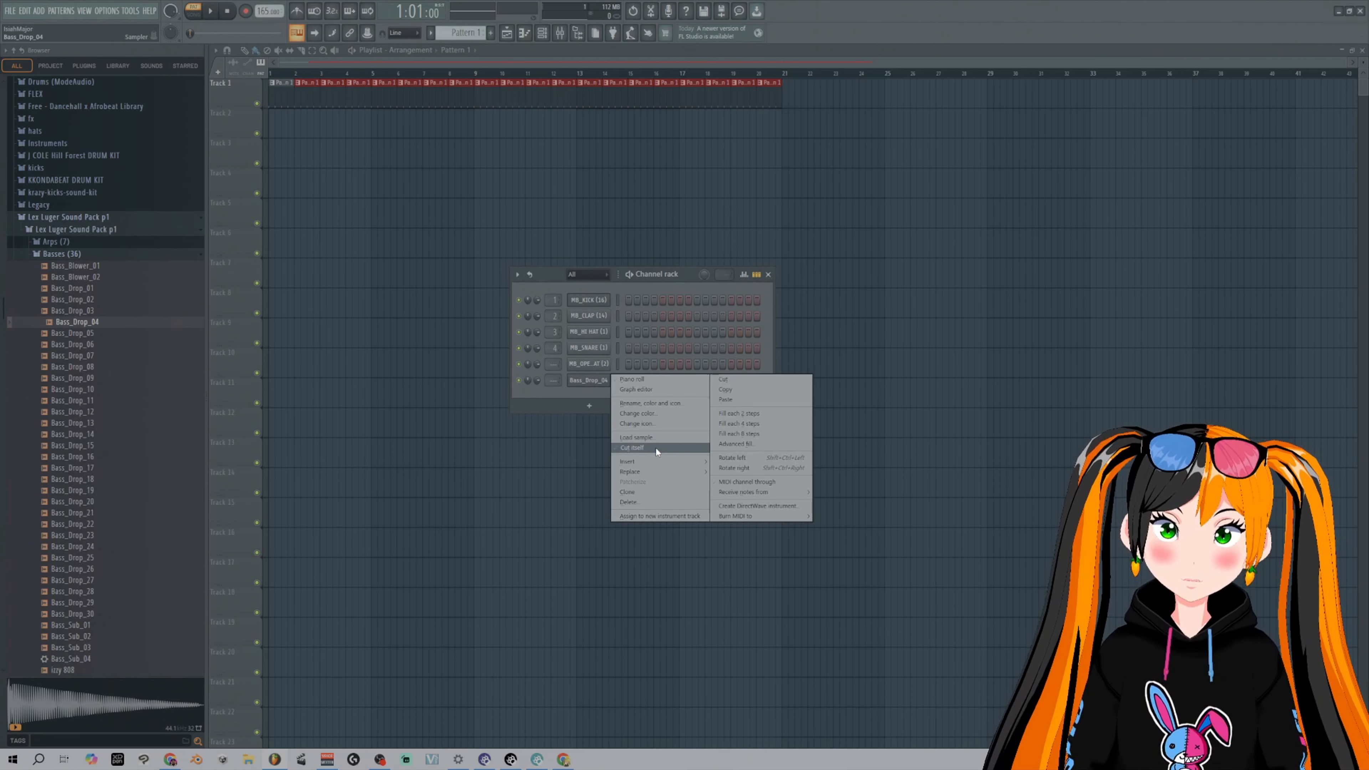
click(567, 408)
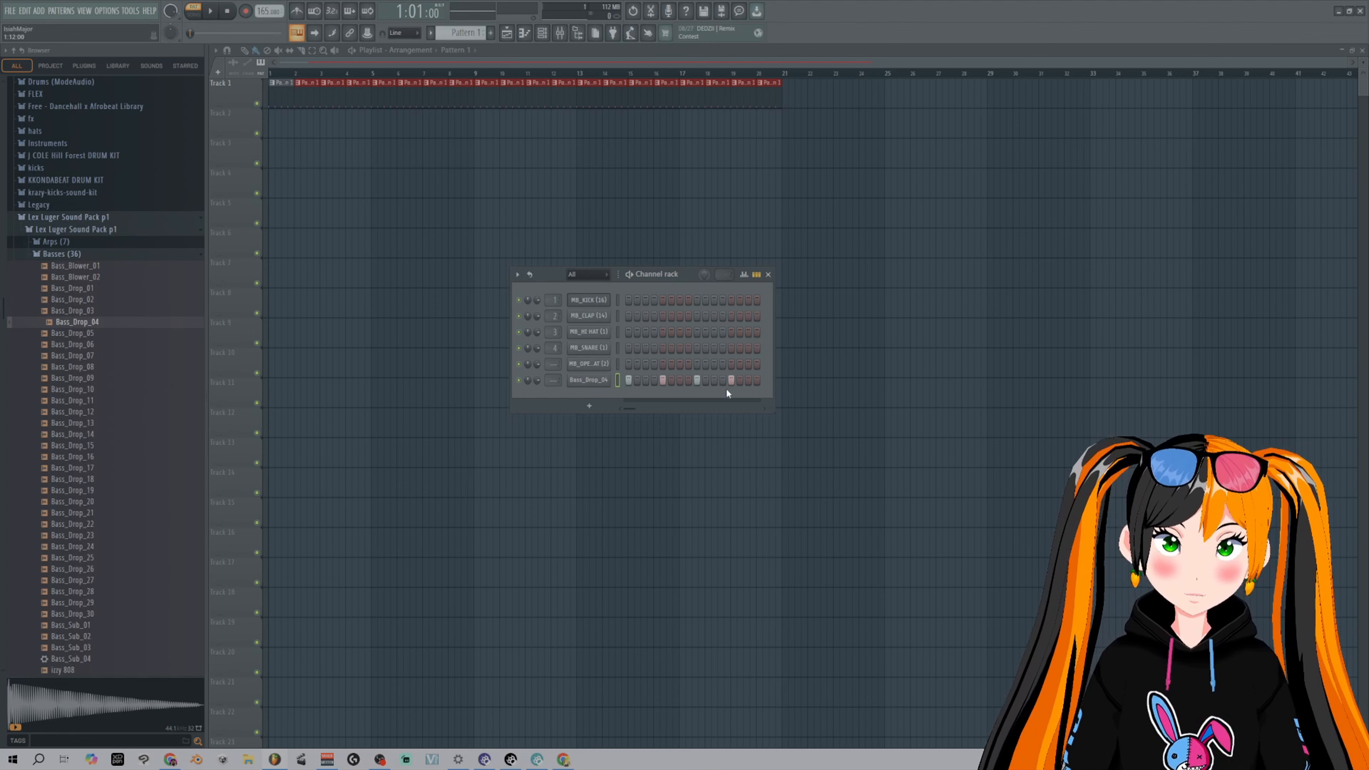
key(space)
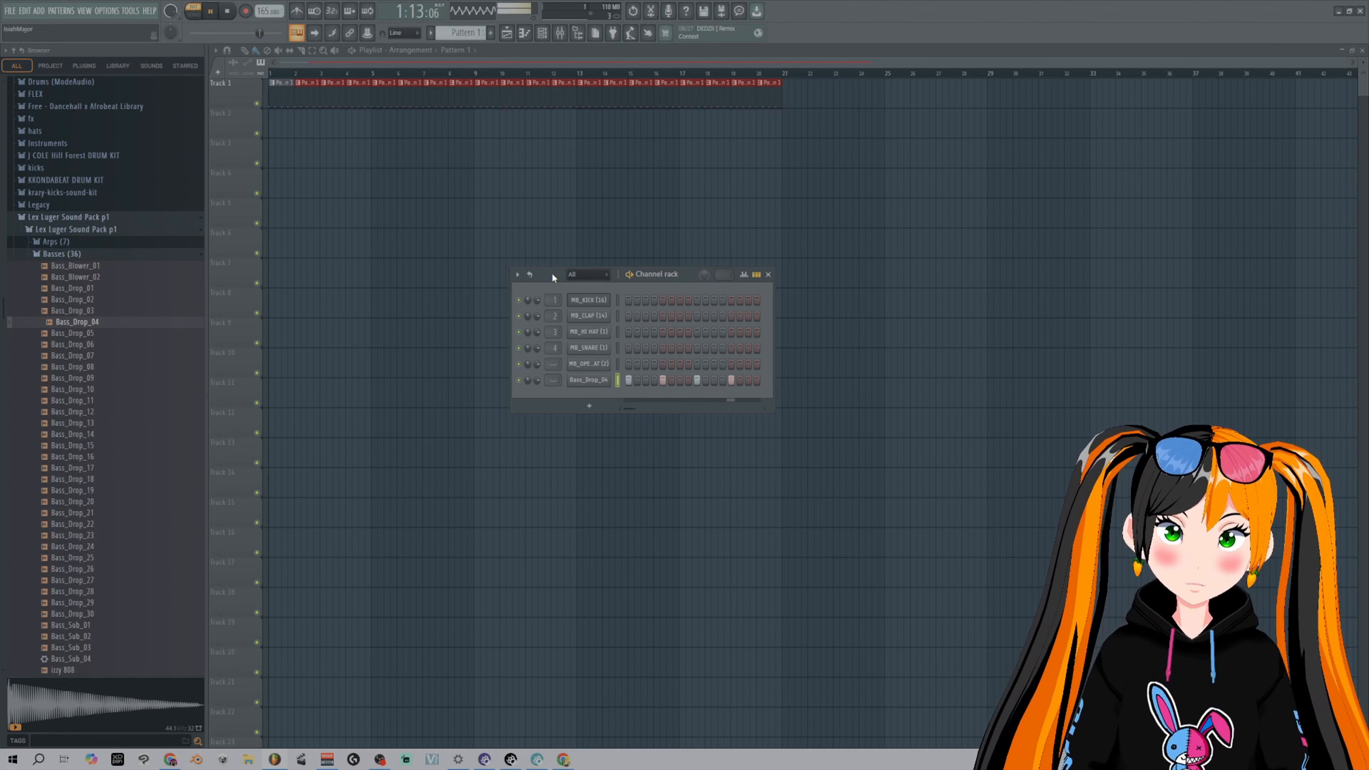
key(space)
right_click(605, 380)
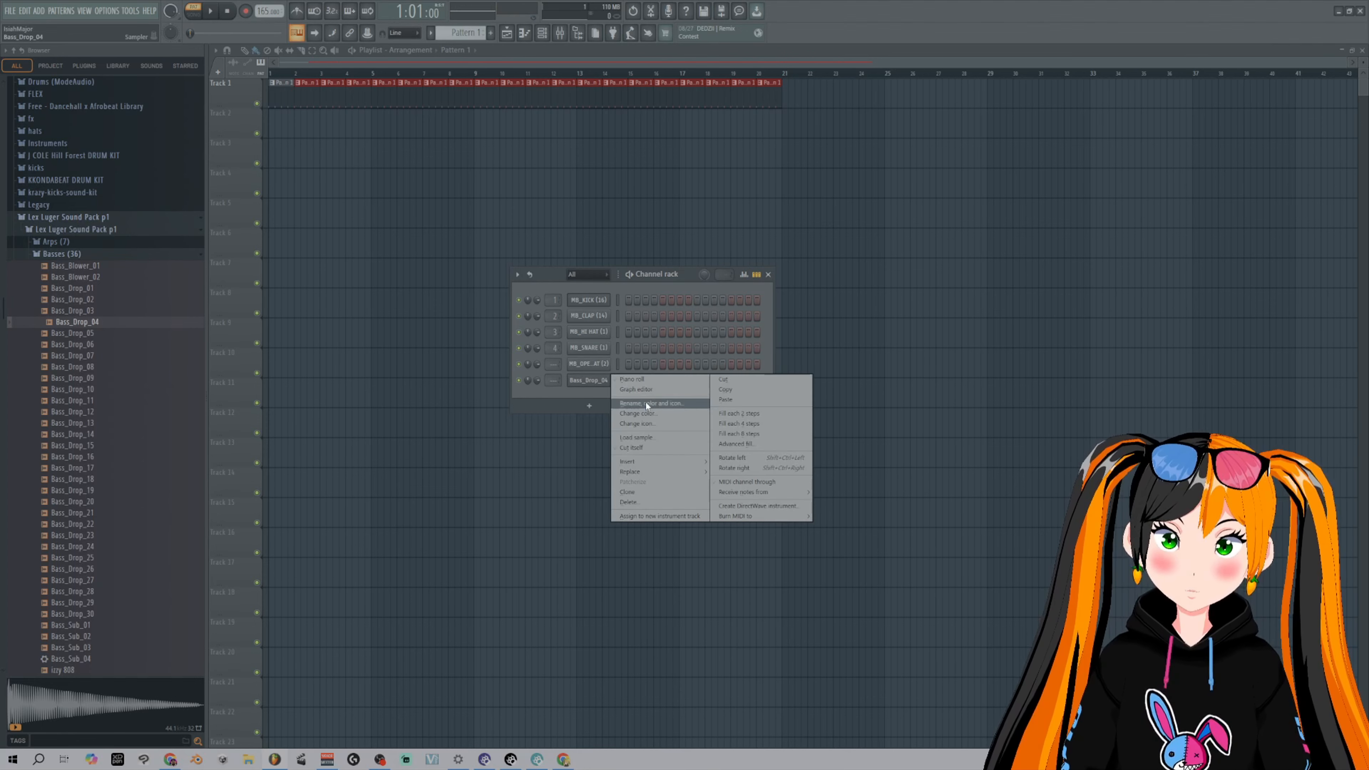
click(648, 447)
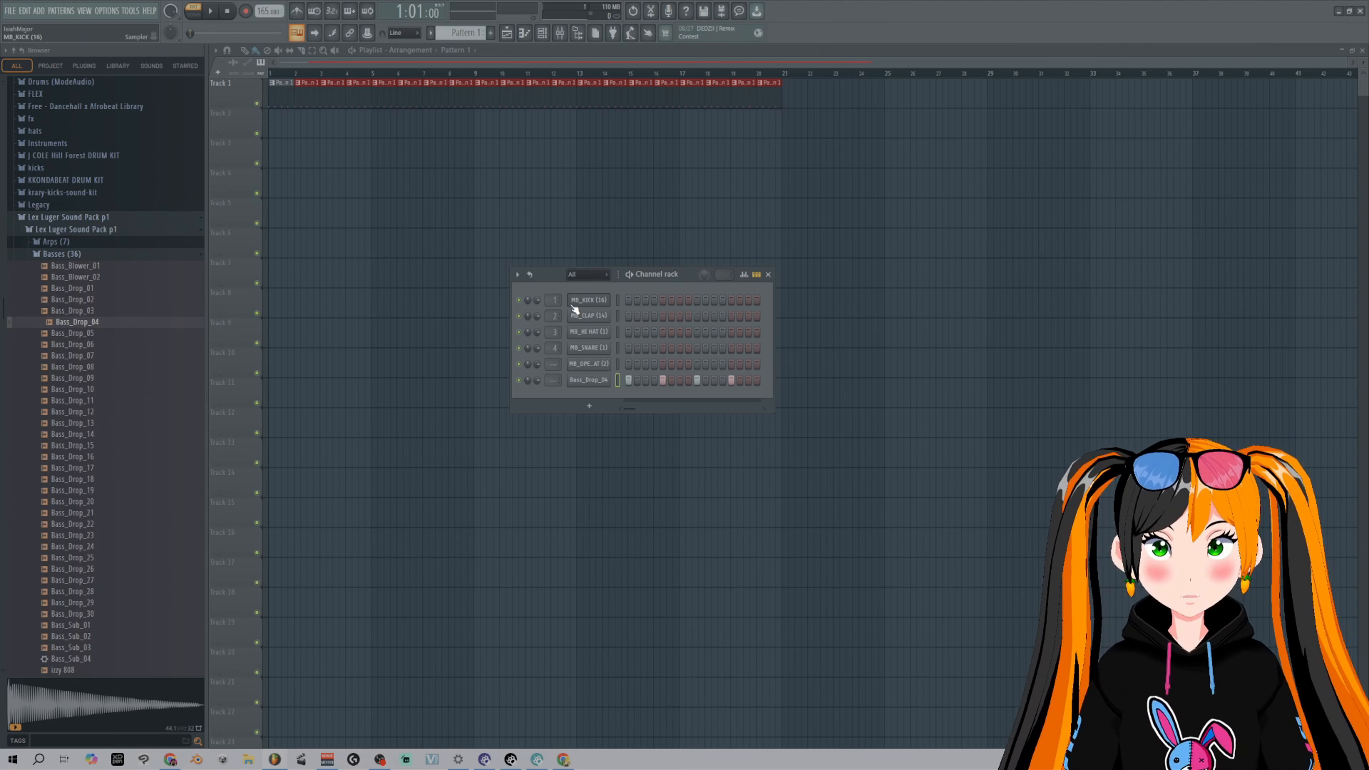
- Try kicks on steps 1, 3, 5, 7 and 9 of MB_KICK (16) and clear them again
click(628, 299)
click(646, 300)
click(663, 300)
click(679, 299)
click(697, 300)
drag(700, 301, 629, 300)
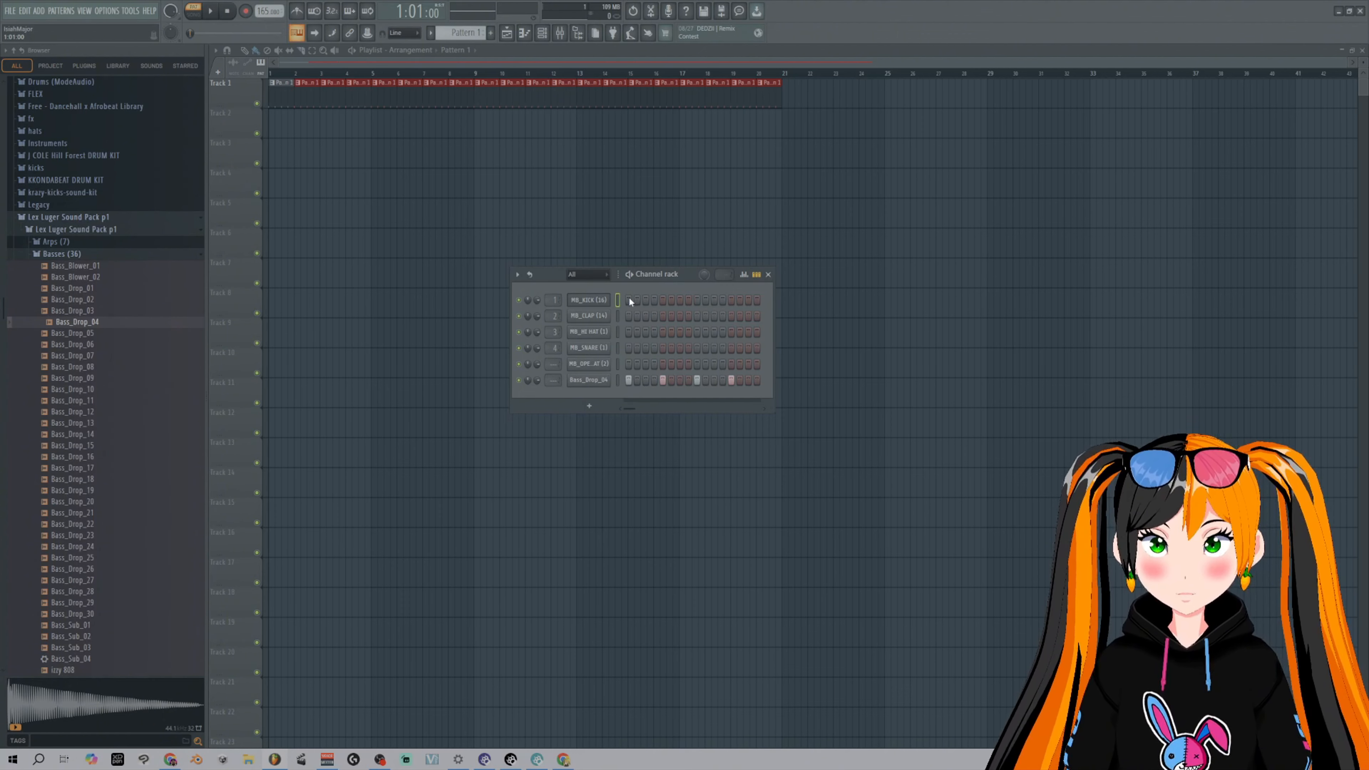
- Clear all Bass_Drop_04 steps and collapse the Basses folder in the browser
drag(732, 380, 629, 380)
click(81, 254)
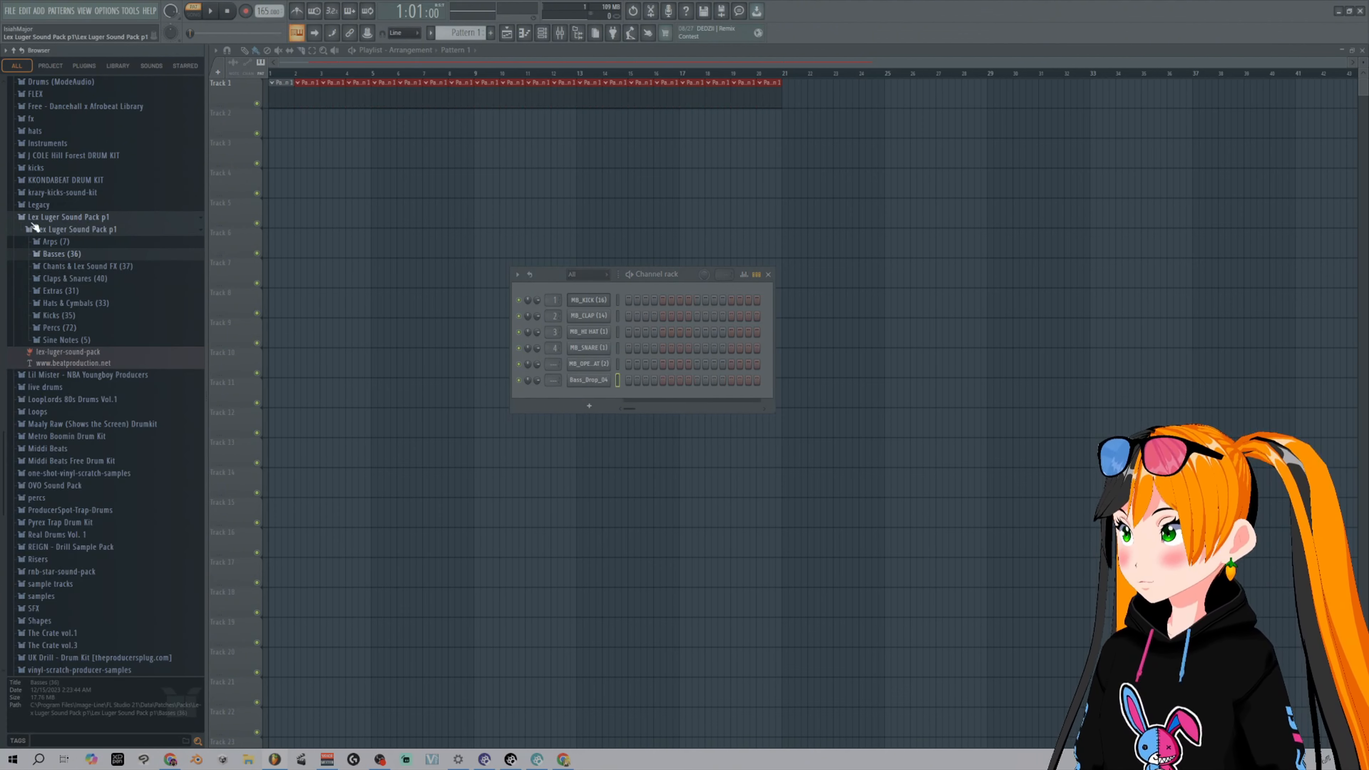
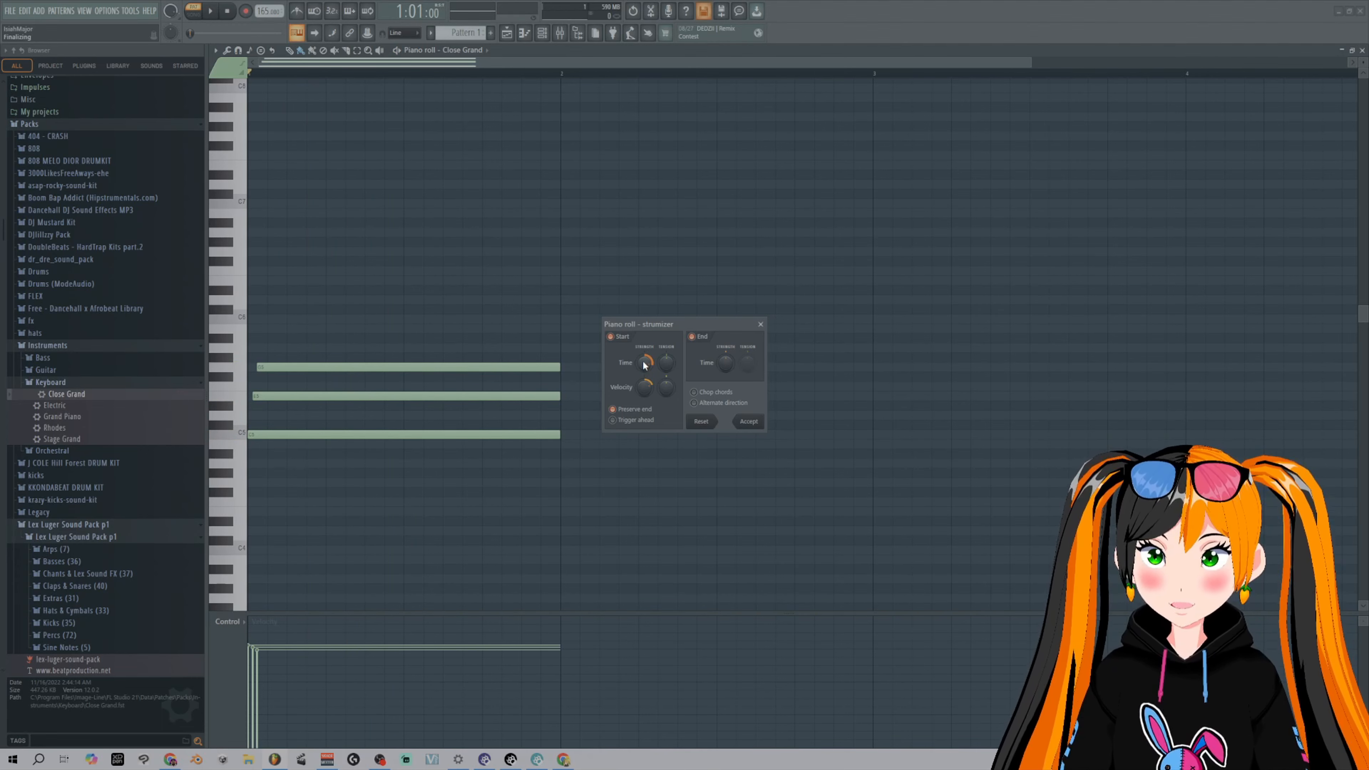
- Increase the Strumizer's start time and velocity strength for the Close Grand chord, and compare Preserve end off and on
drag(645, 365, 645, 331)
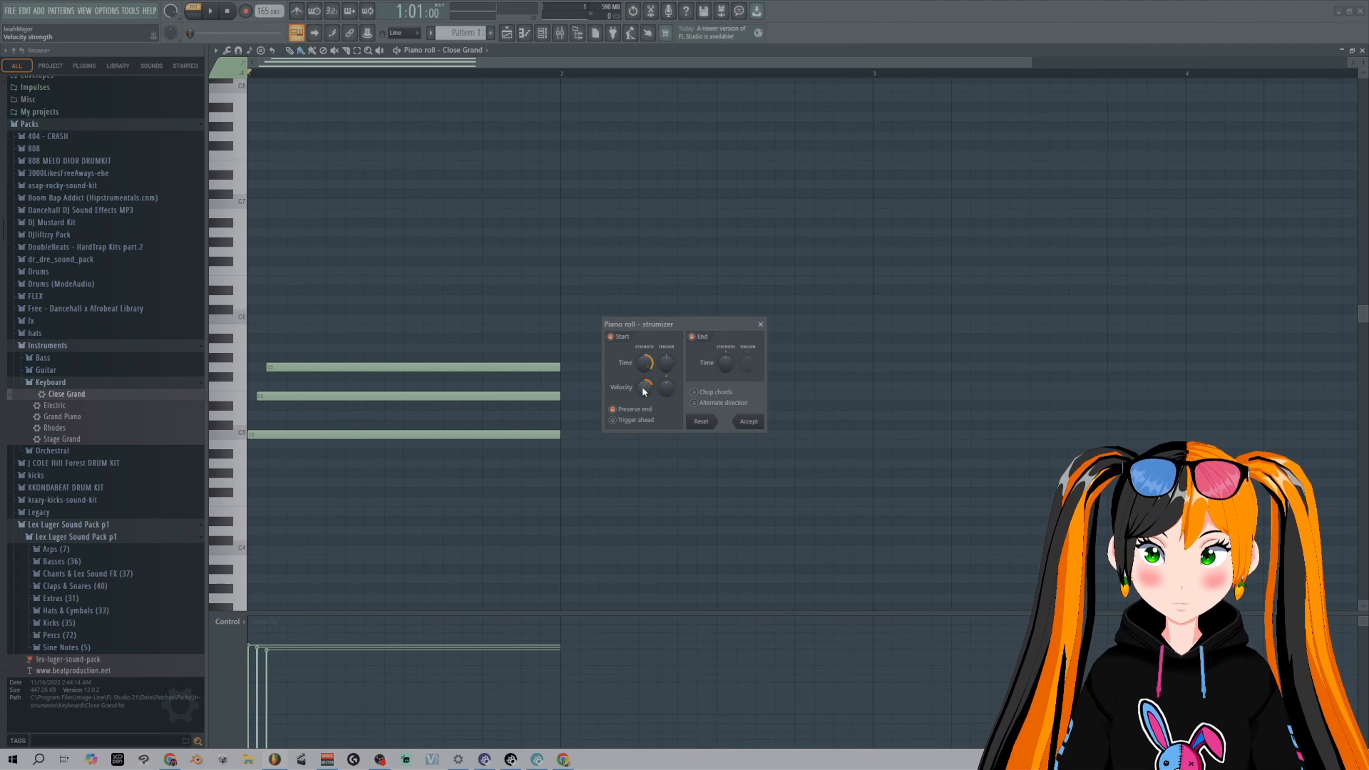
mouse_move(644, 388)
mouse_down()
mouse_move(644, 360)
mouse_move(644, 377)
mouse_up()
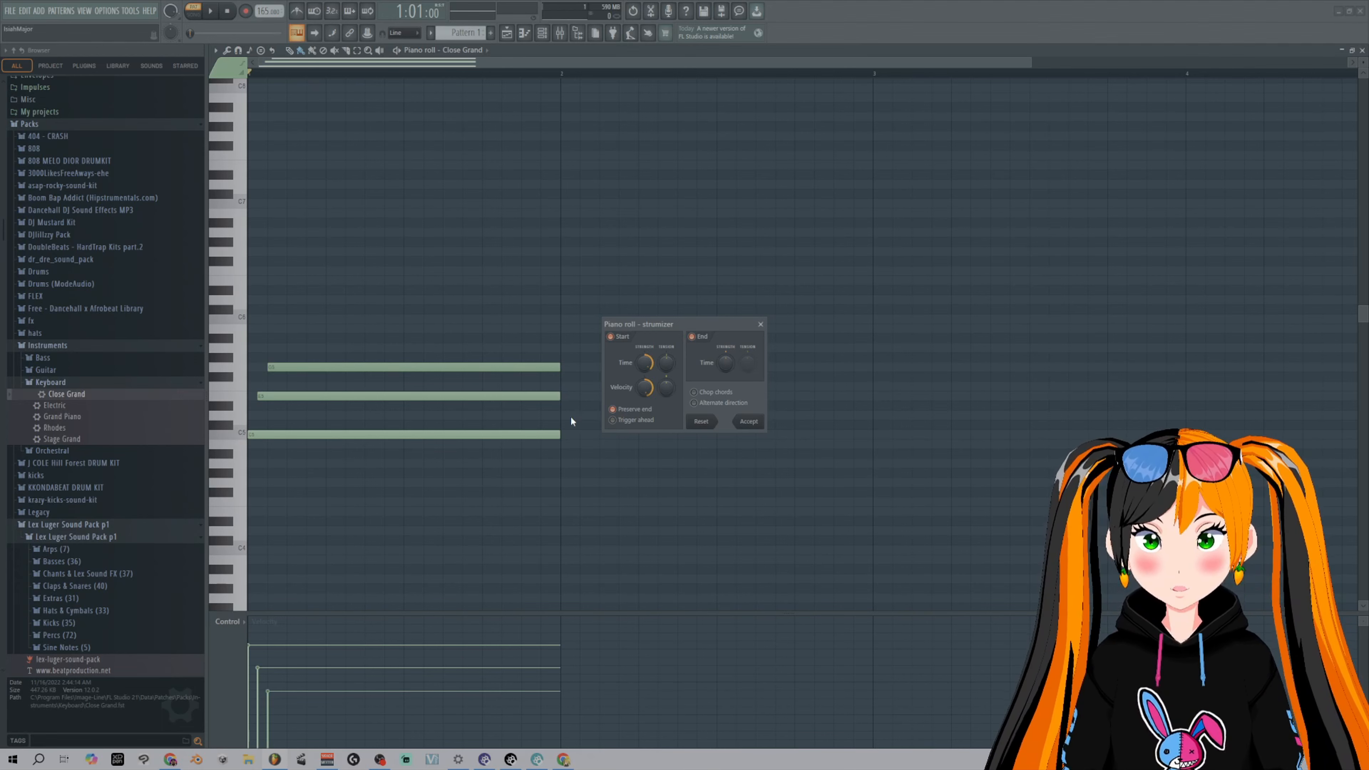
click(612, 409)
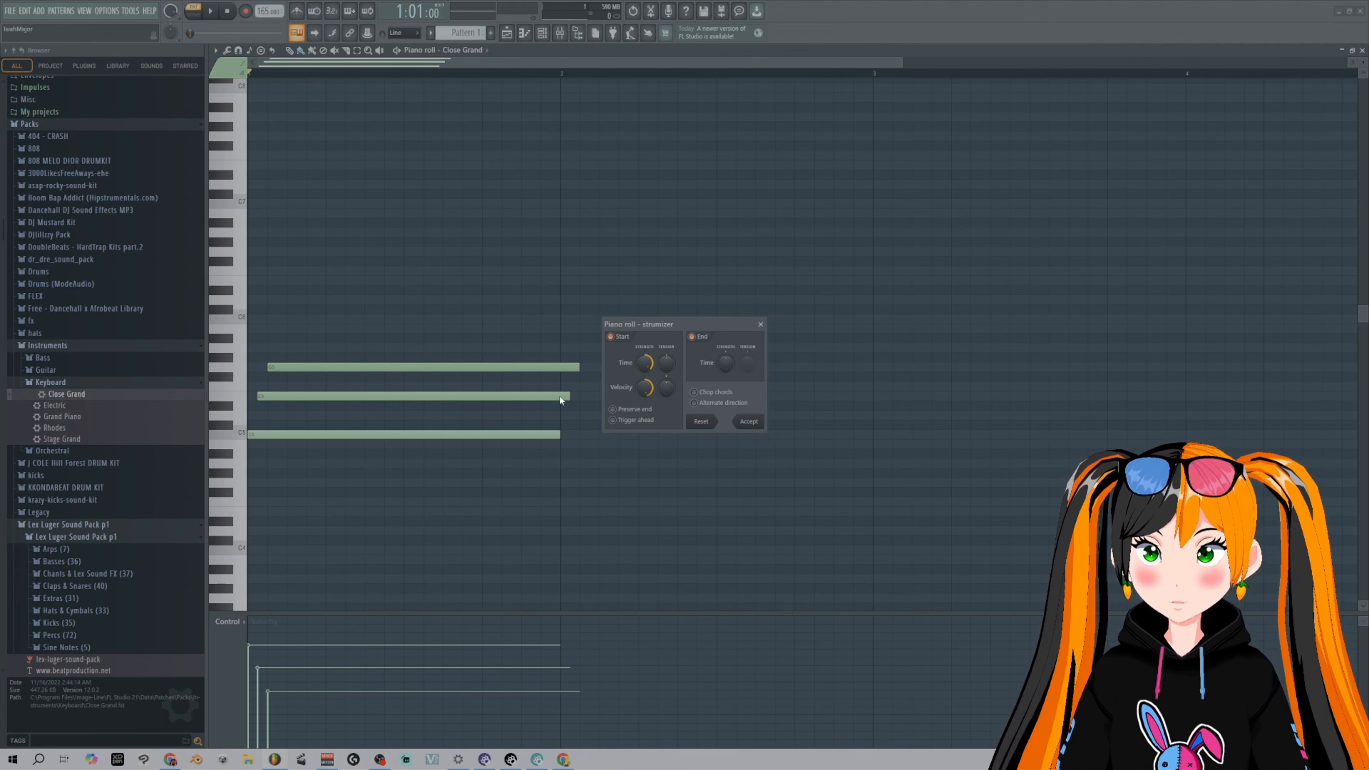
click(613, 409)
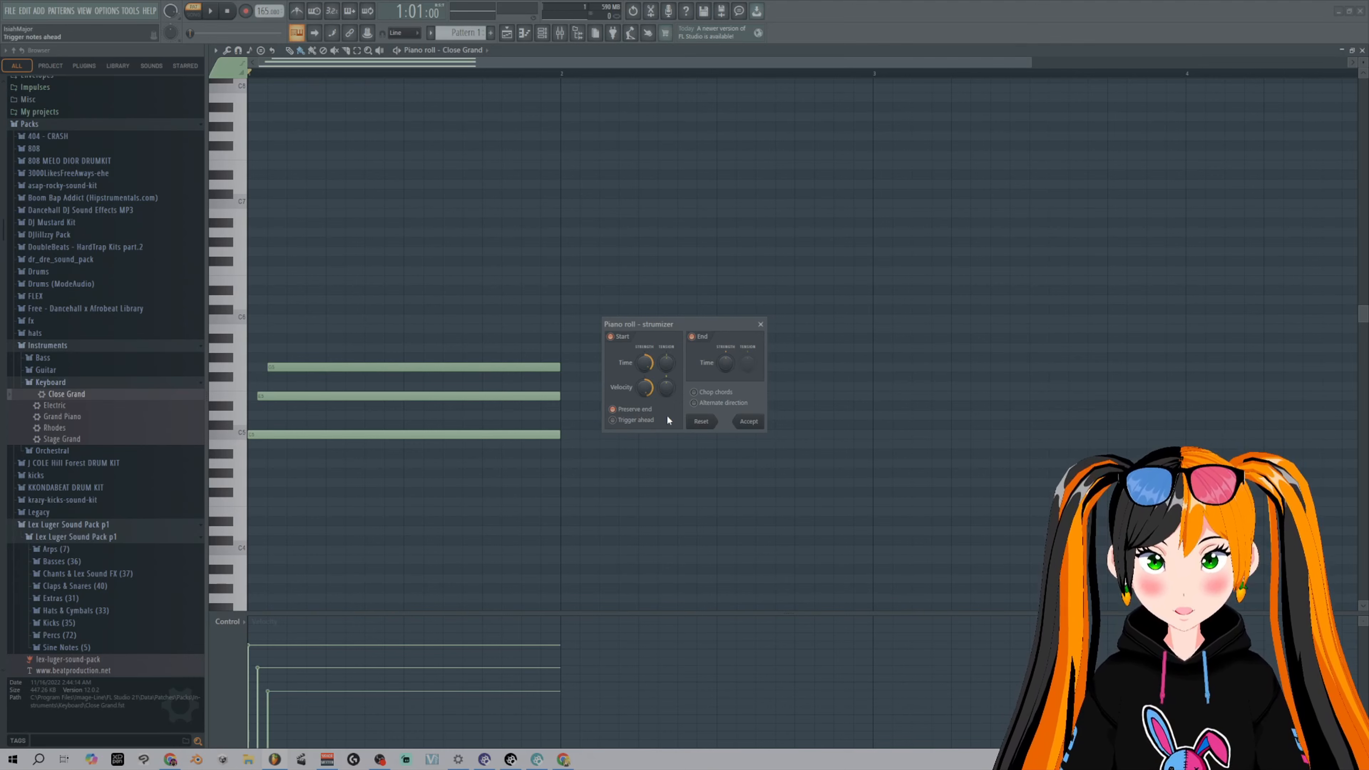
- Close the Strumizer without applying it and add a second one-bar chord of E5, G5 and B5 in bar 2
key(Escape)
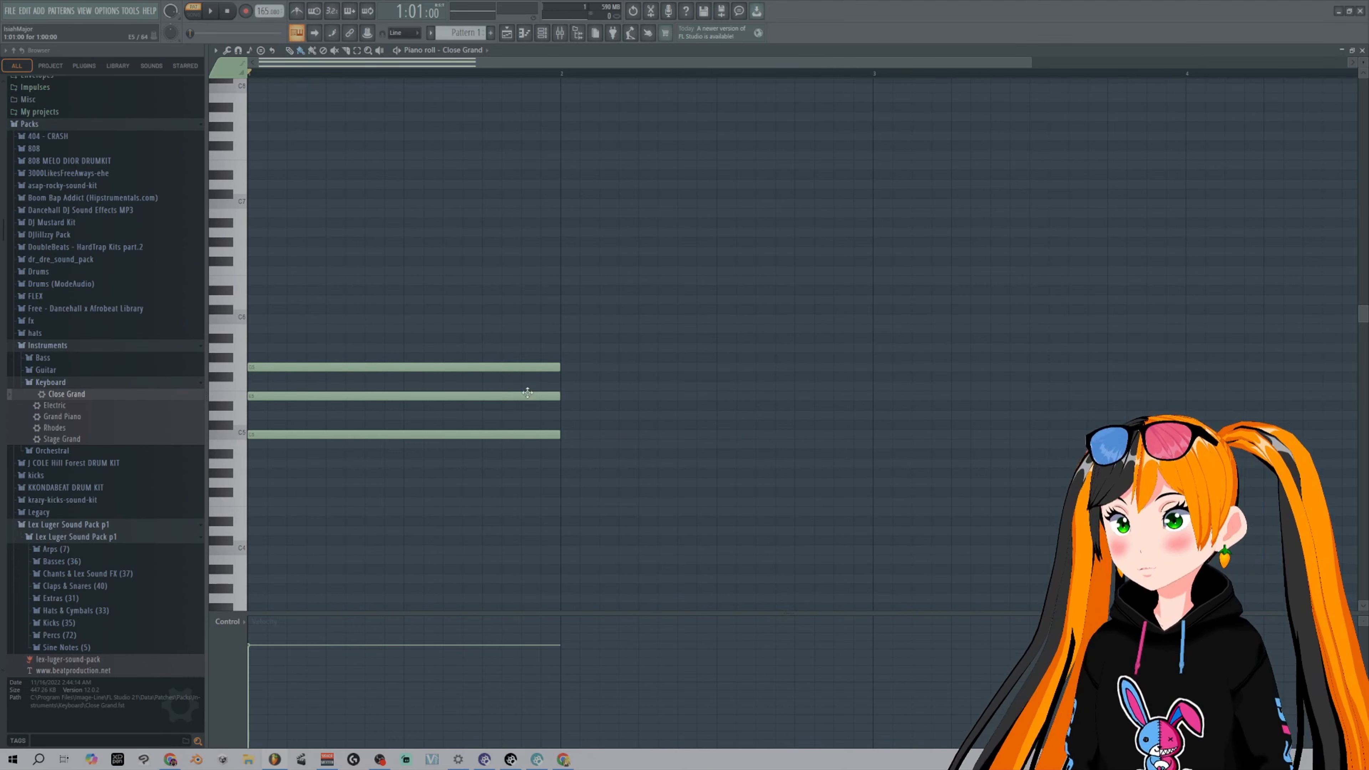
click(568, 399)
click(566, 368)
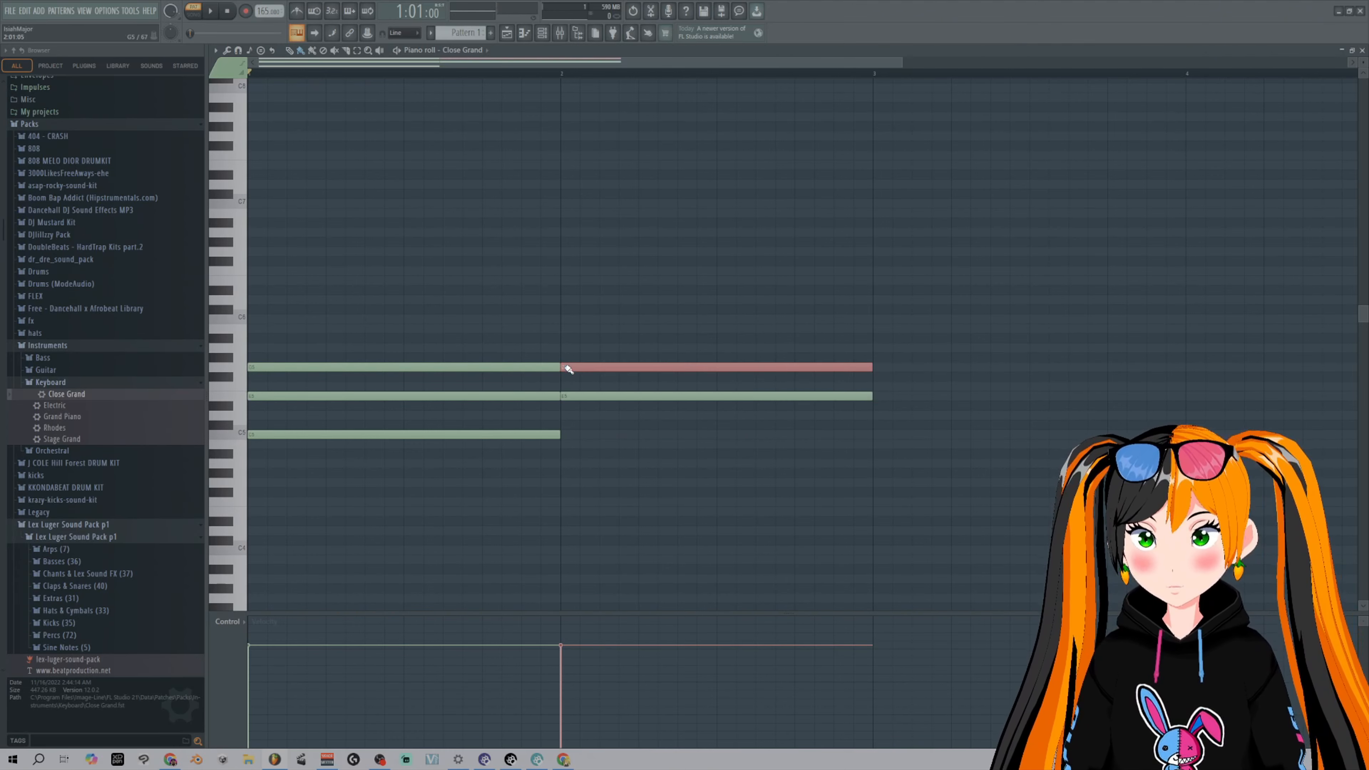
click(563, 329)
click(215, 50)
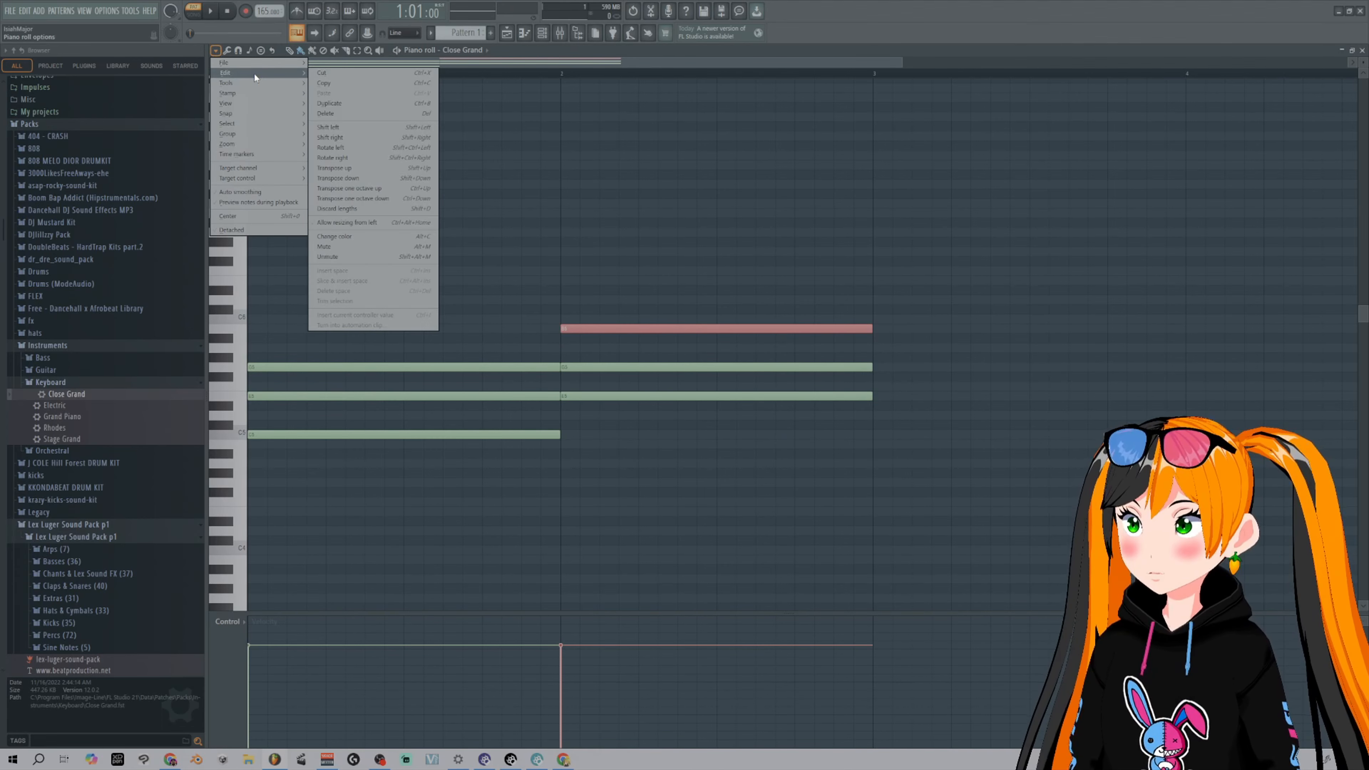
mouse_move(244, 92)
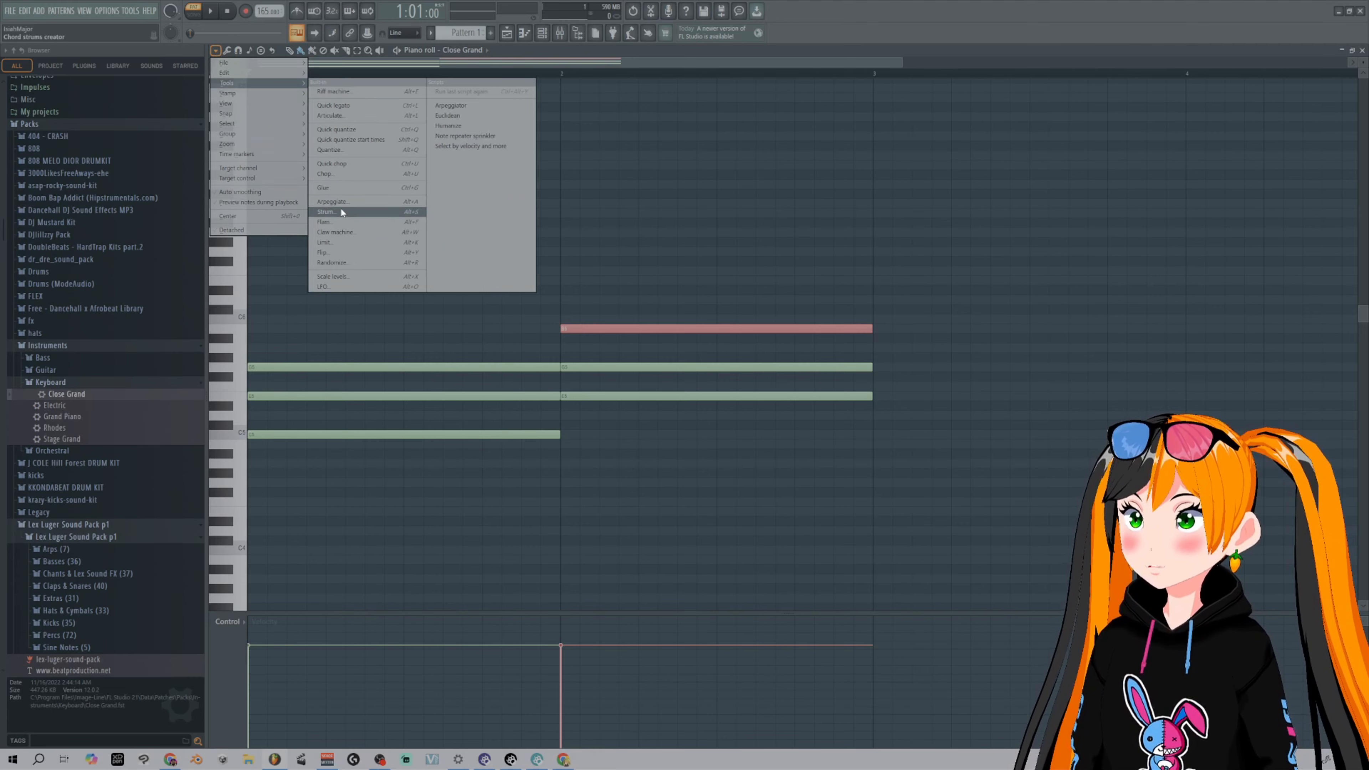
click(340, 211)
drag(683, 335, 765, 440)
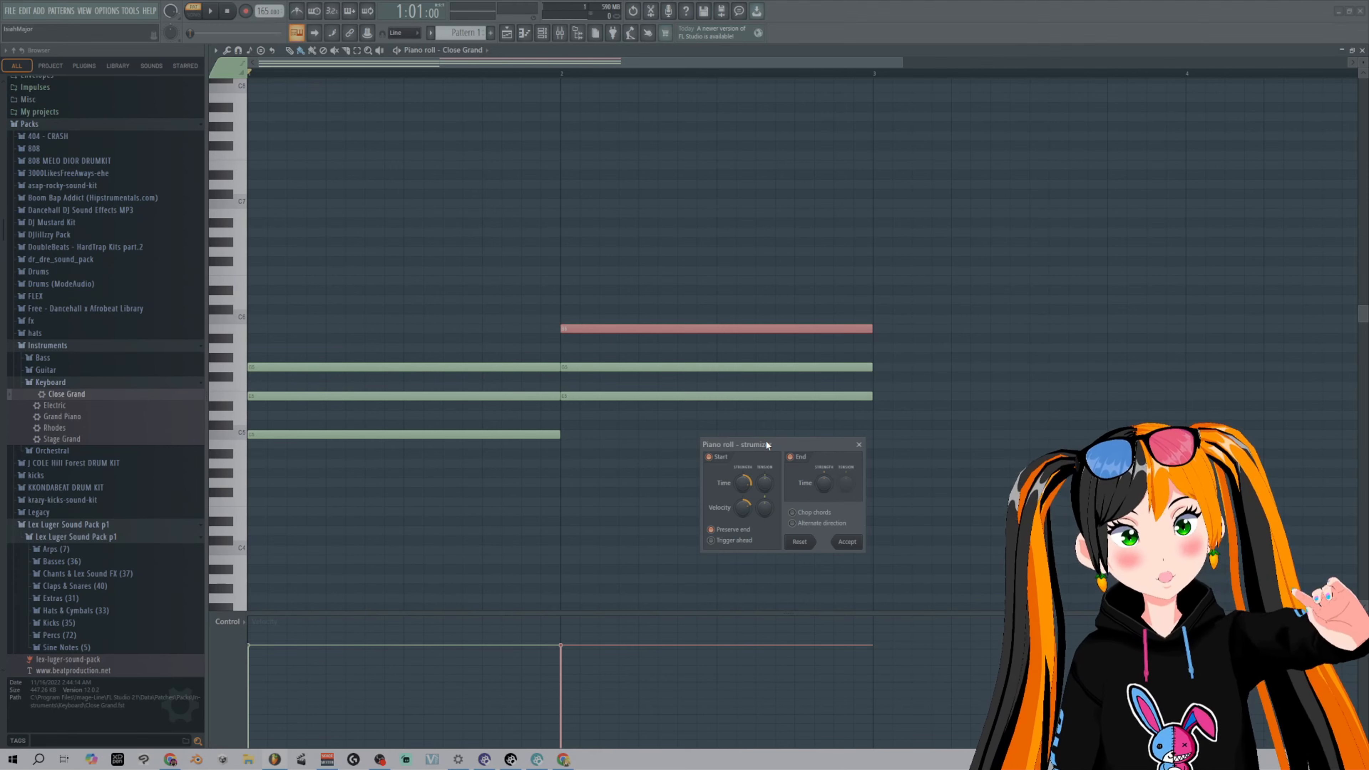
click(793, 524)
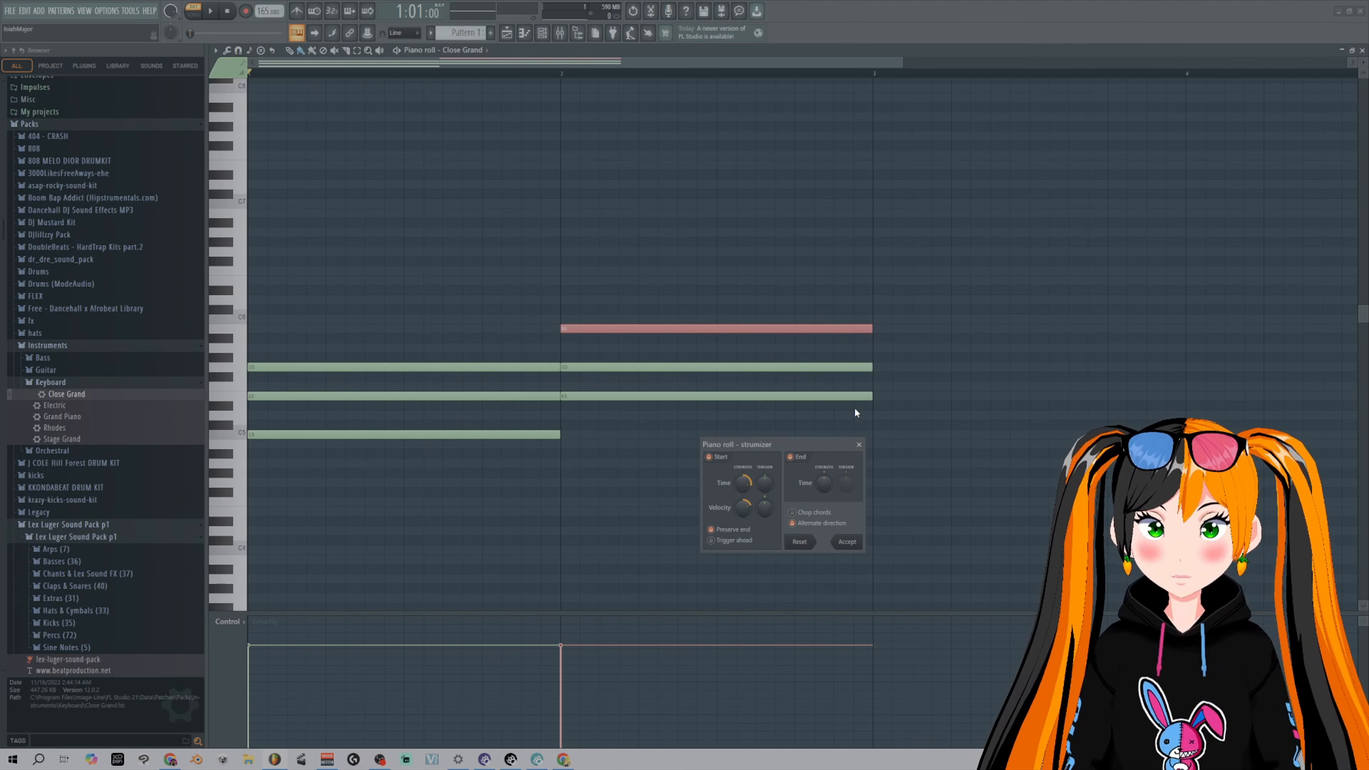
click(859, 443)
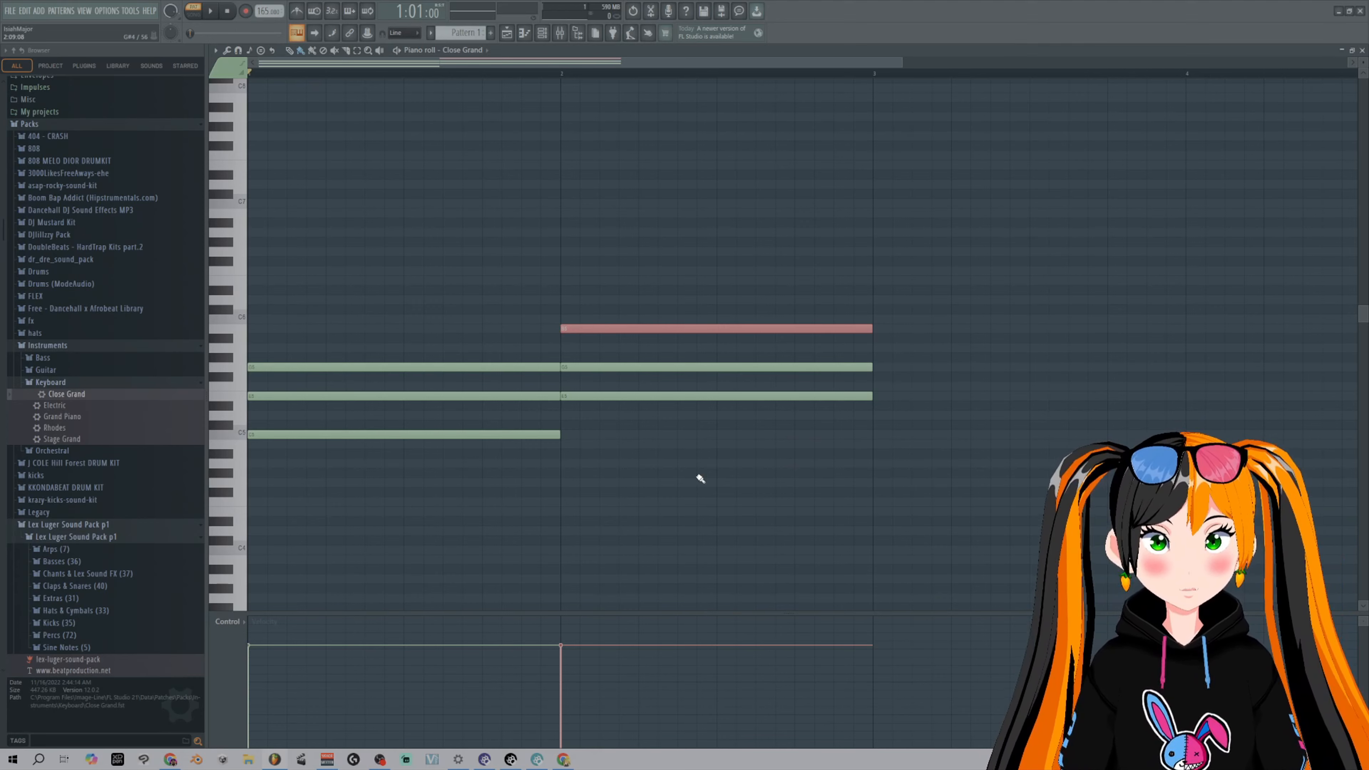
- Deselect the notes, preview a Strumizer strum of both chords with Alternate direction on, and close it without accepting
click(675, 476)
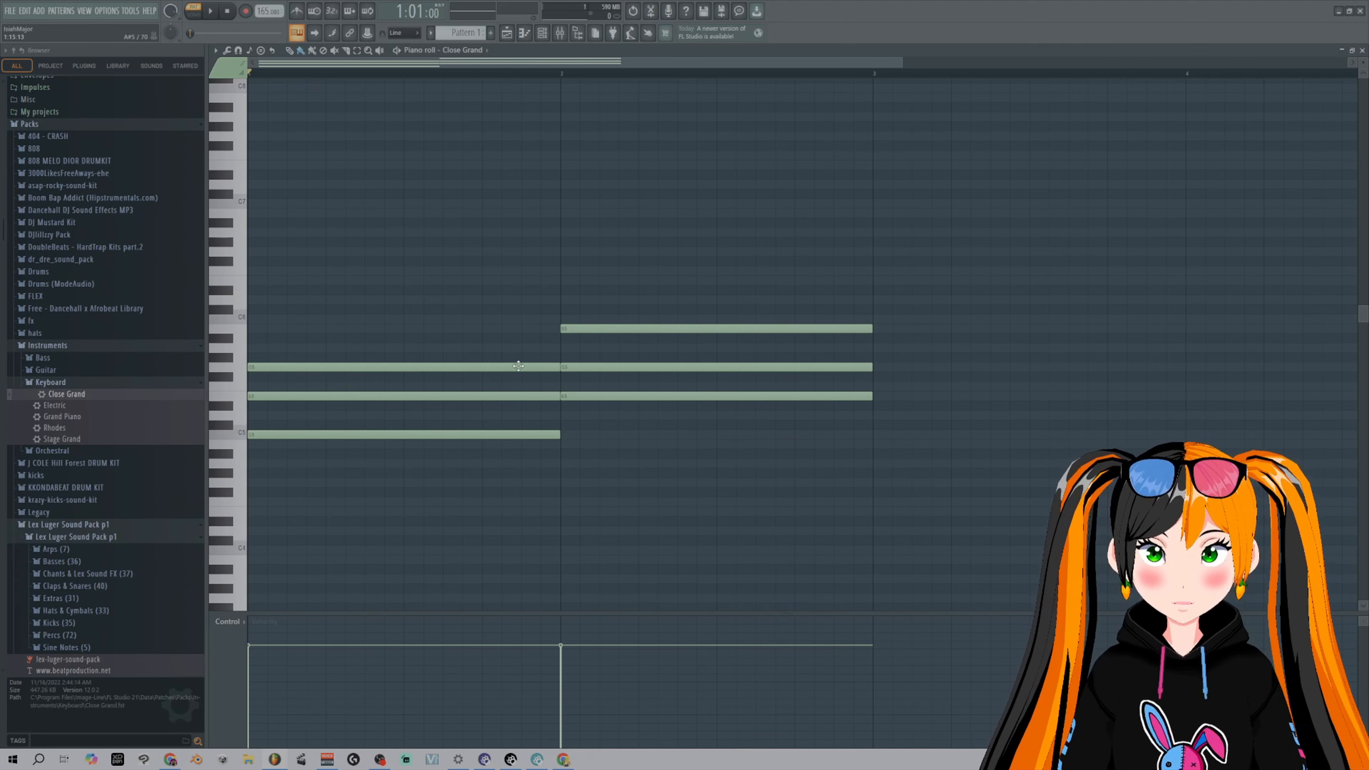
click(215, 50)
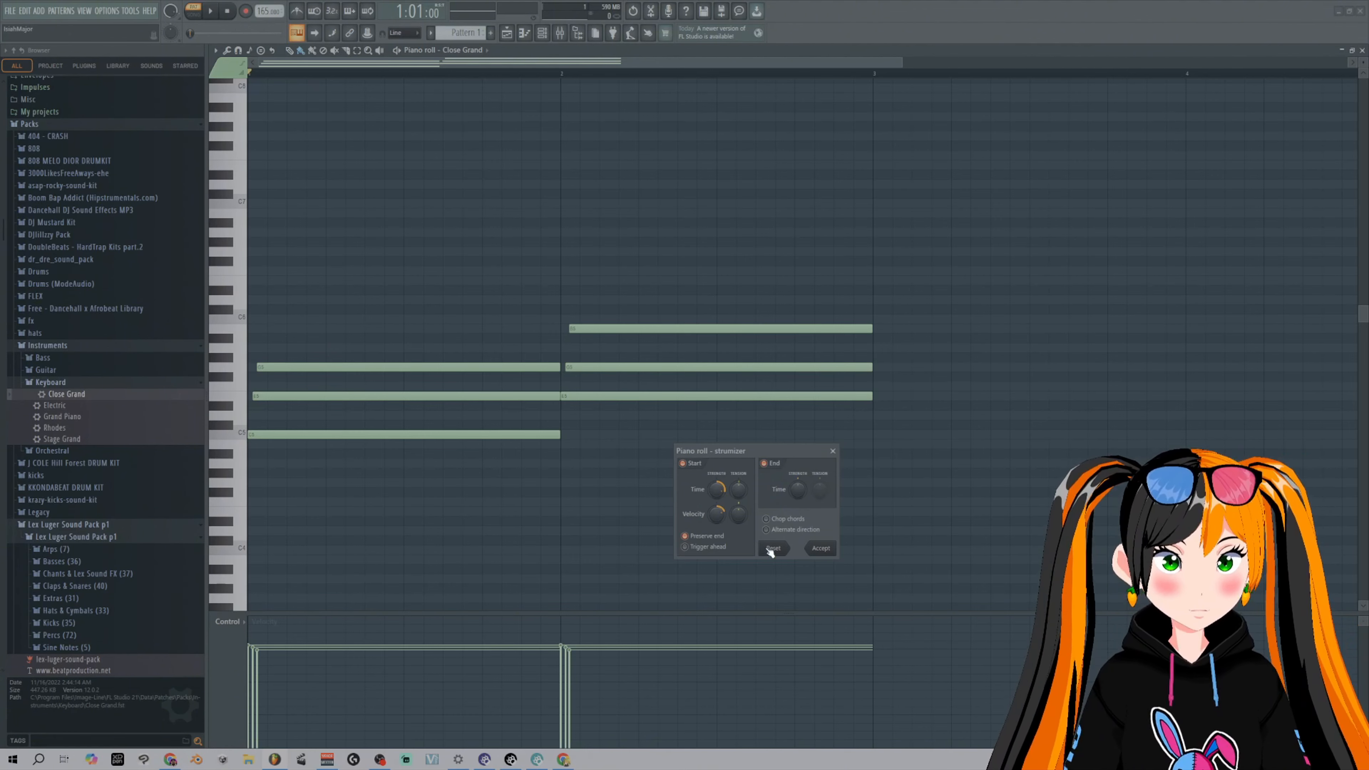
click(768, 529)
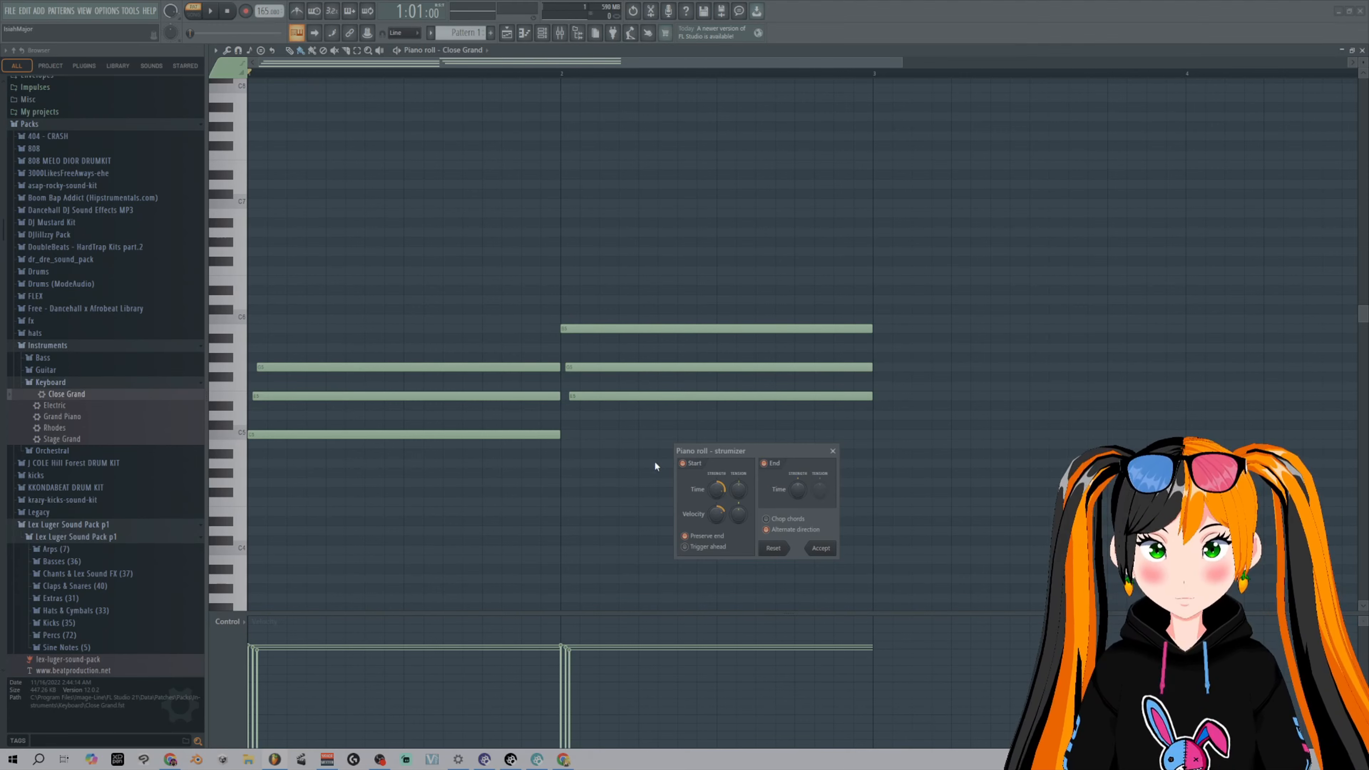
key(space)
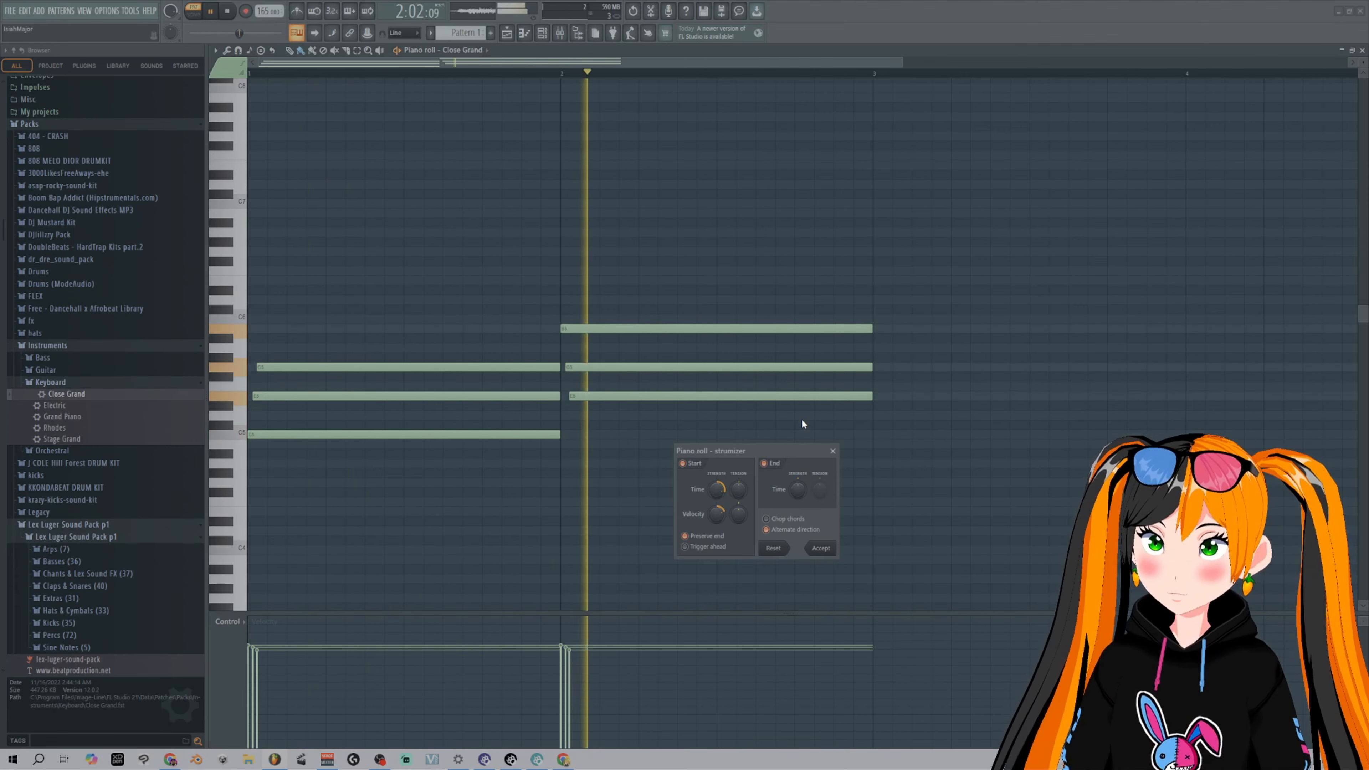
key(space)
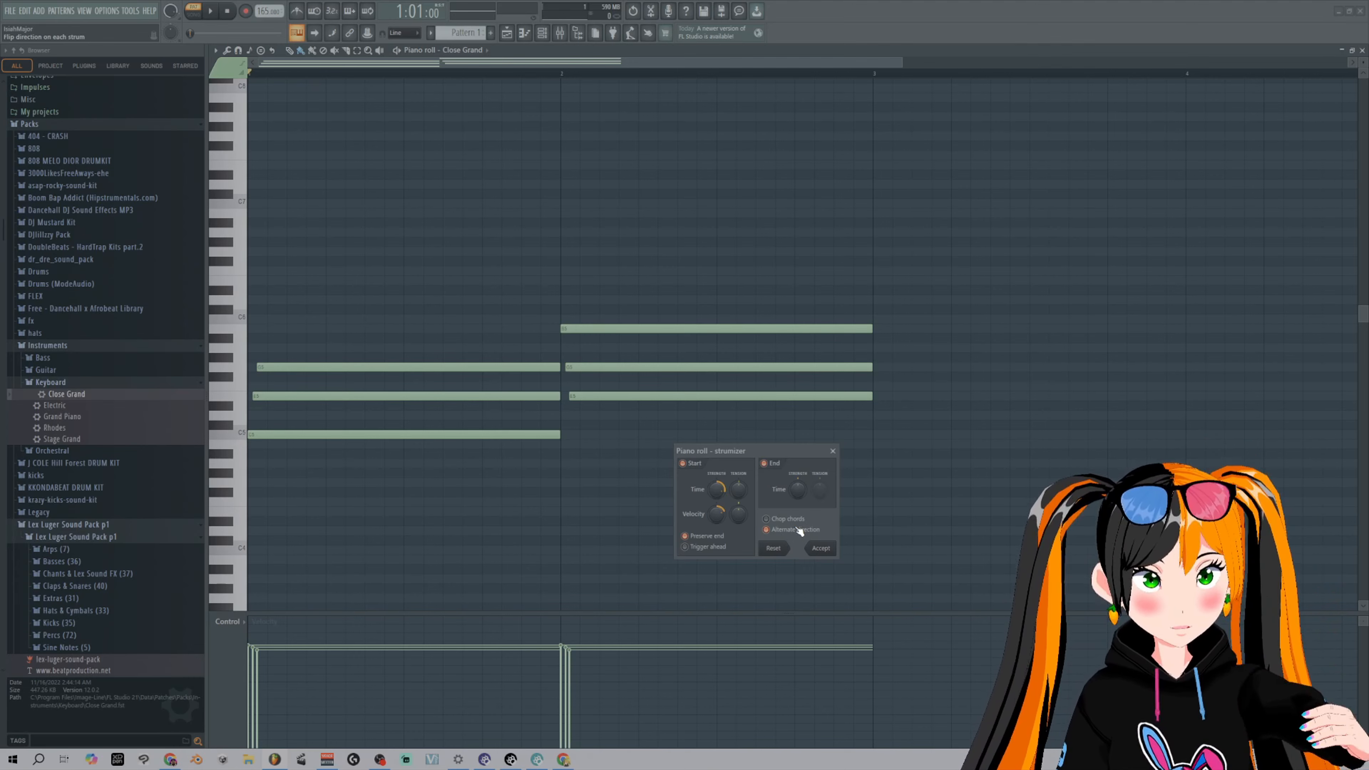
click(833, 452)
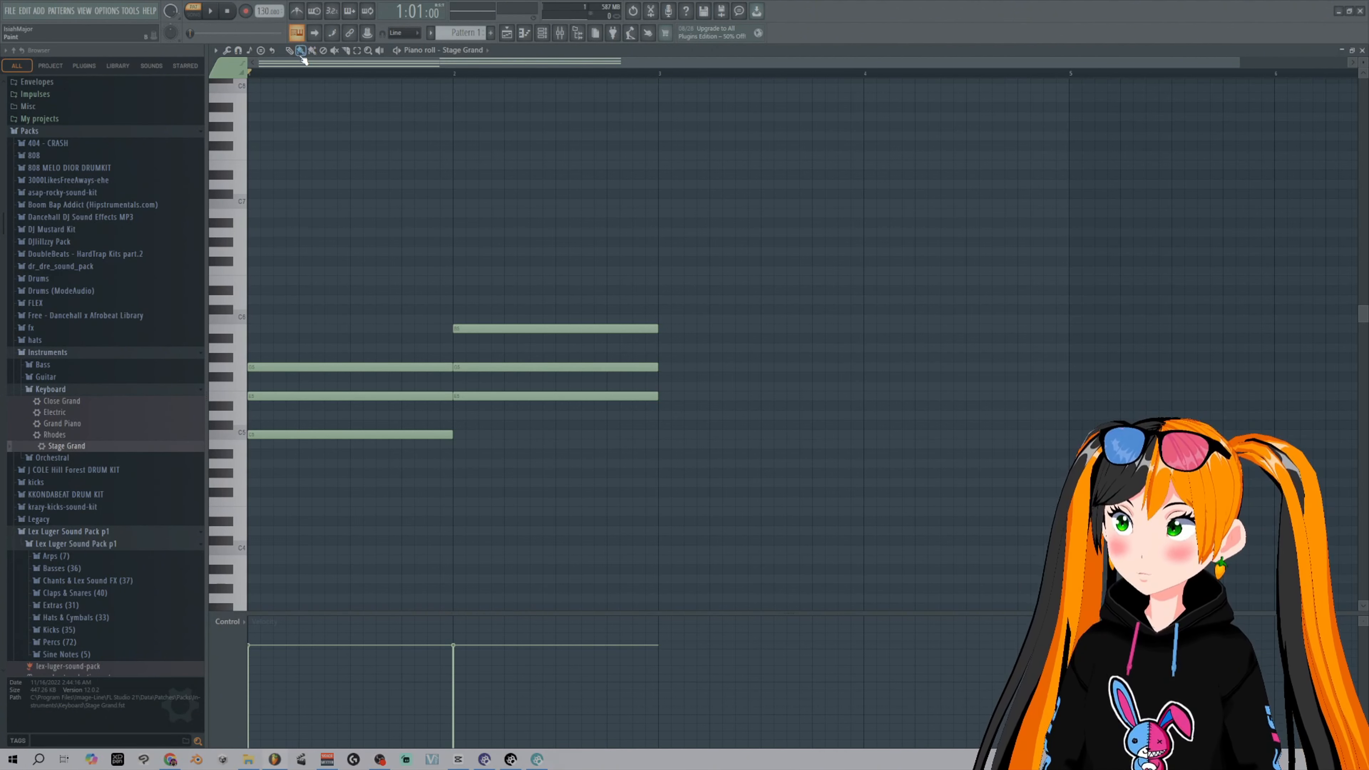
- Paint a D7 note at the start of bar 1, shorten it to two steps, paint copies past bar 2 and erase them
click(302, 52)
click(254, 185)
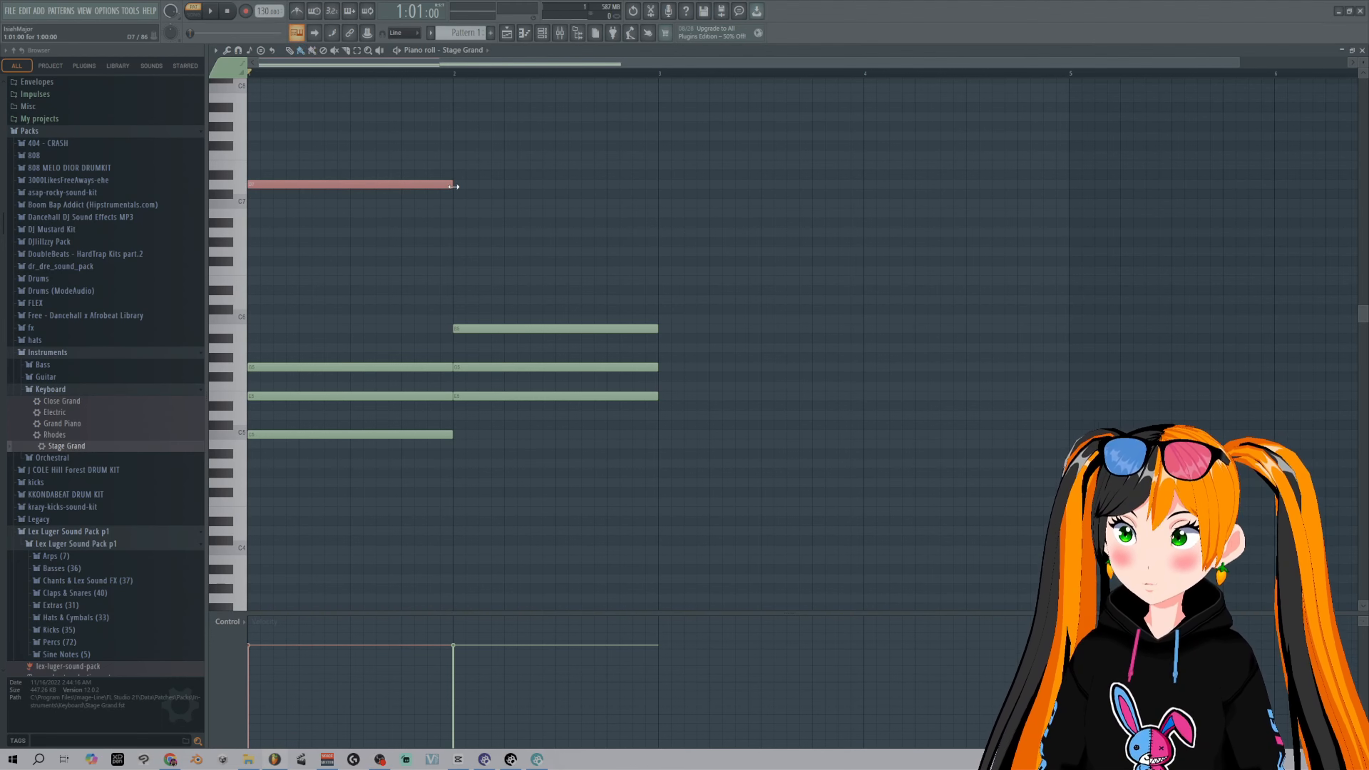
drag(451, 184, 280, 185)
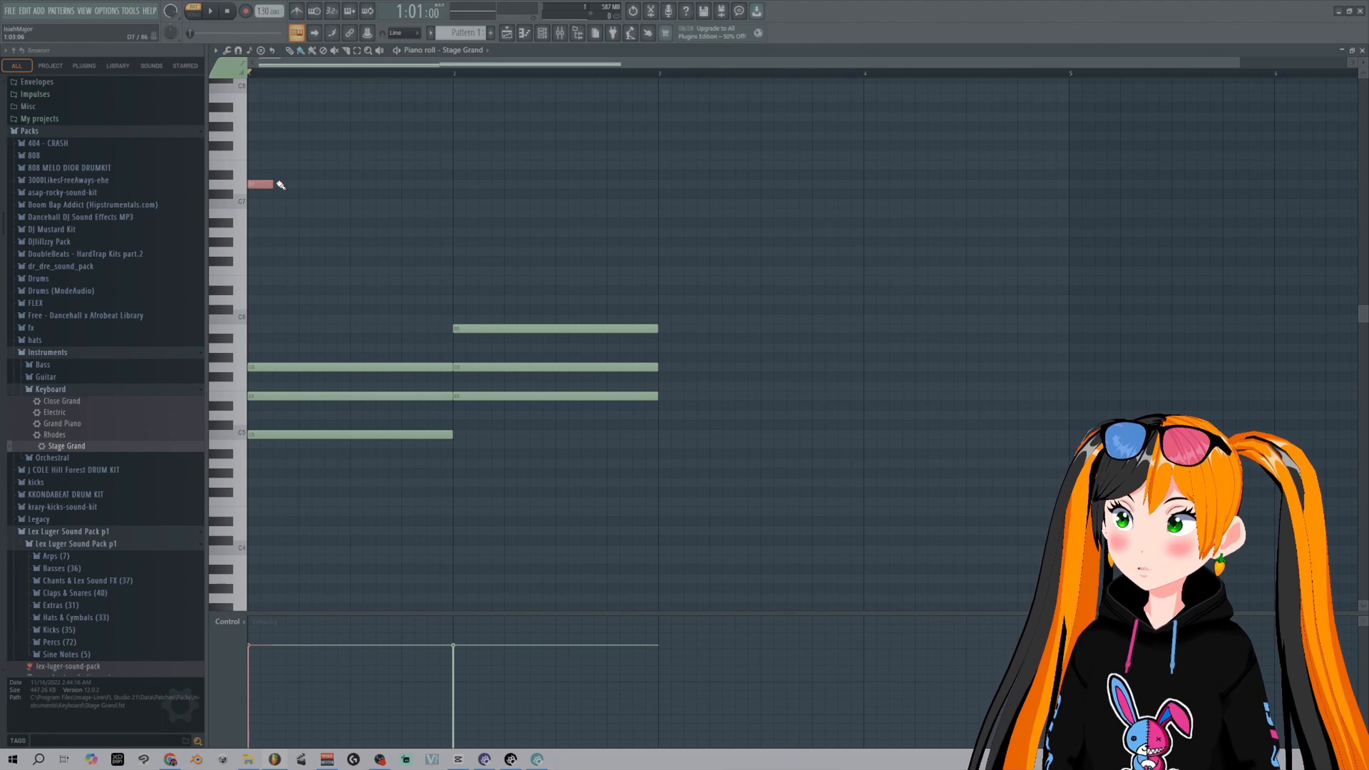
drag(281, 185, 691, 187)
right_click(691, 186)
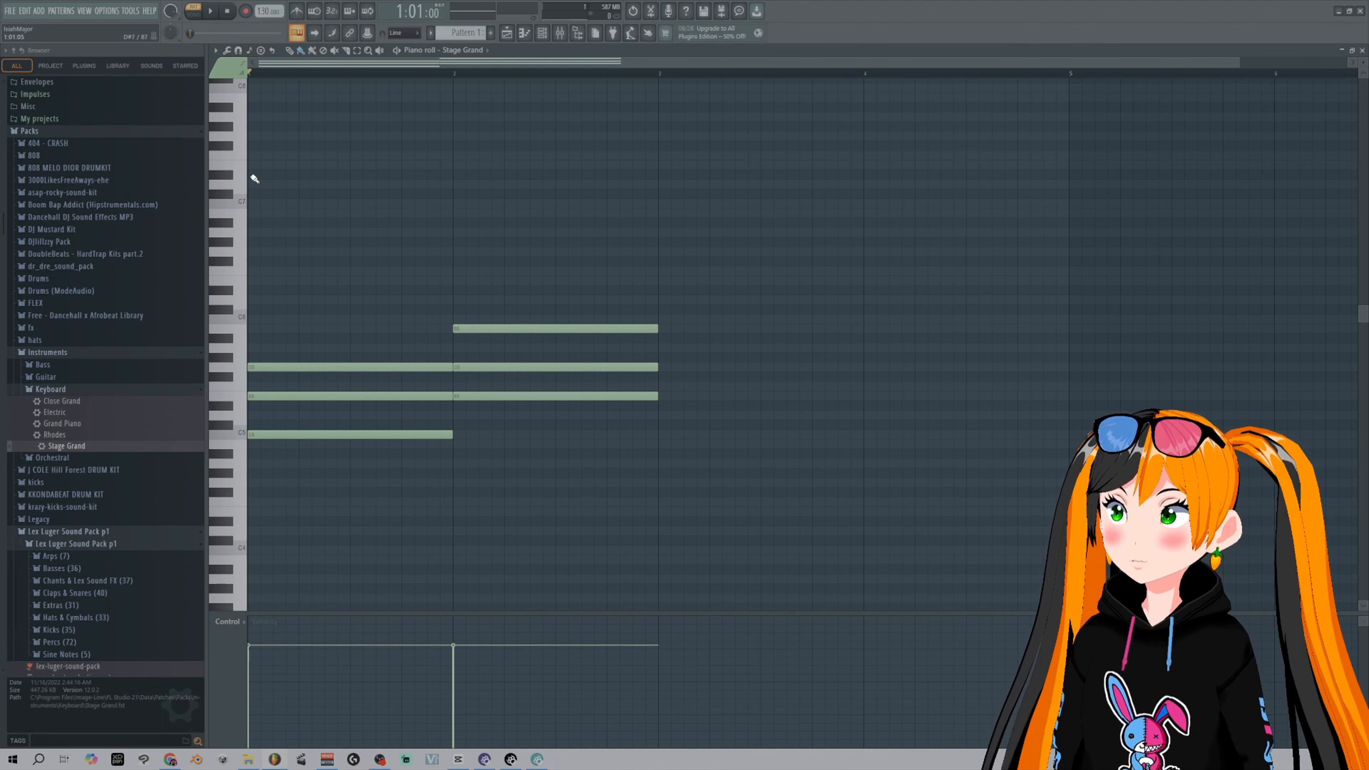
- Paint a run of two-step D7 notes from bar 1 to mid bar 2 and delete the whole run
drag(250, 183, 543, 186)
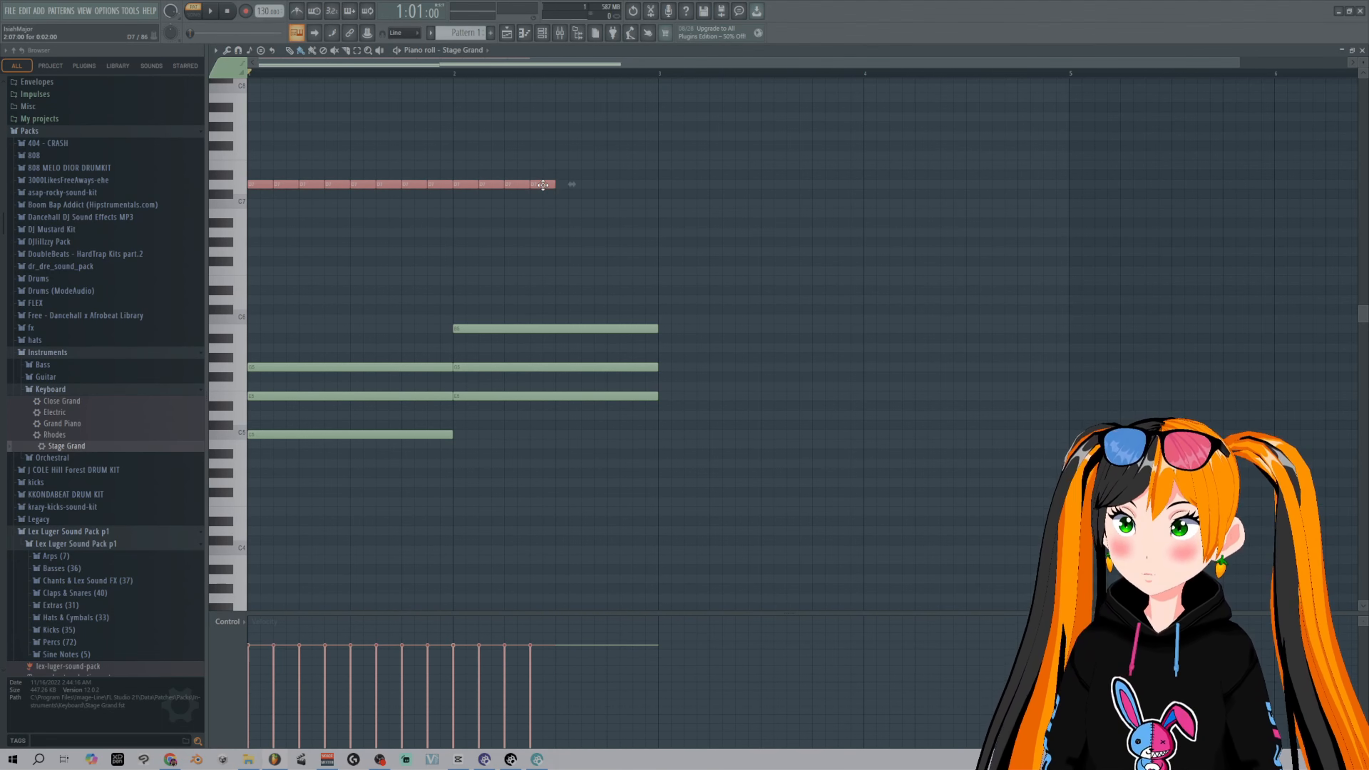
right_click(543, 185)
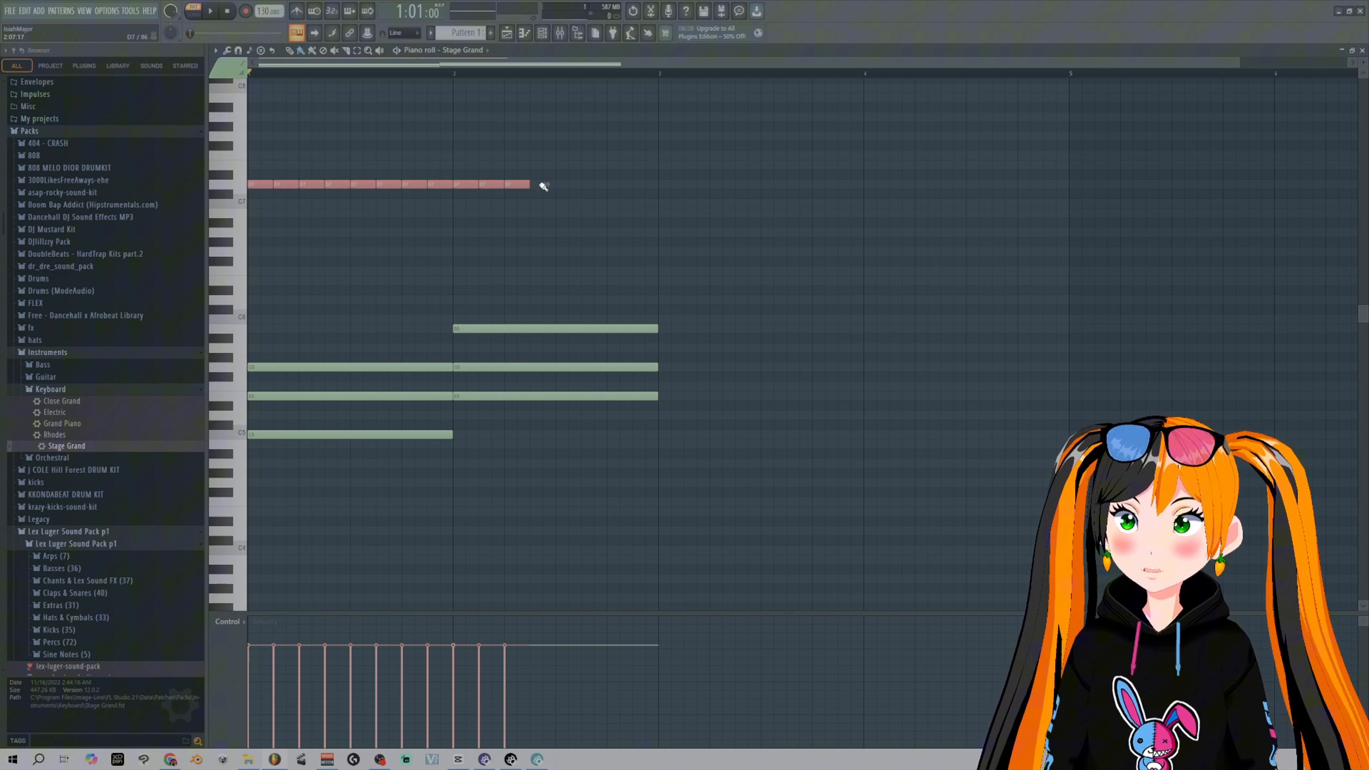
right_click(562, 184)
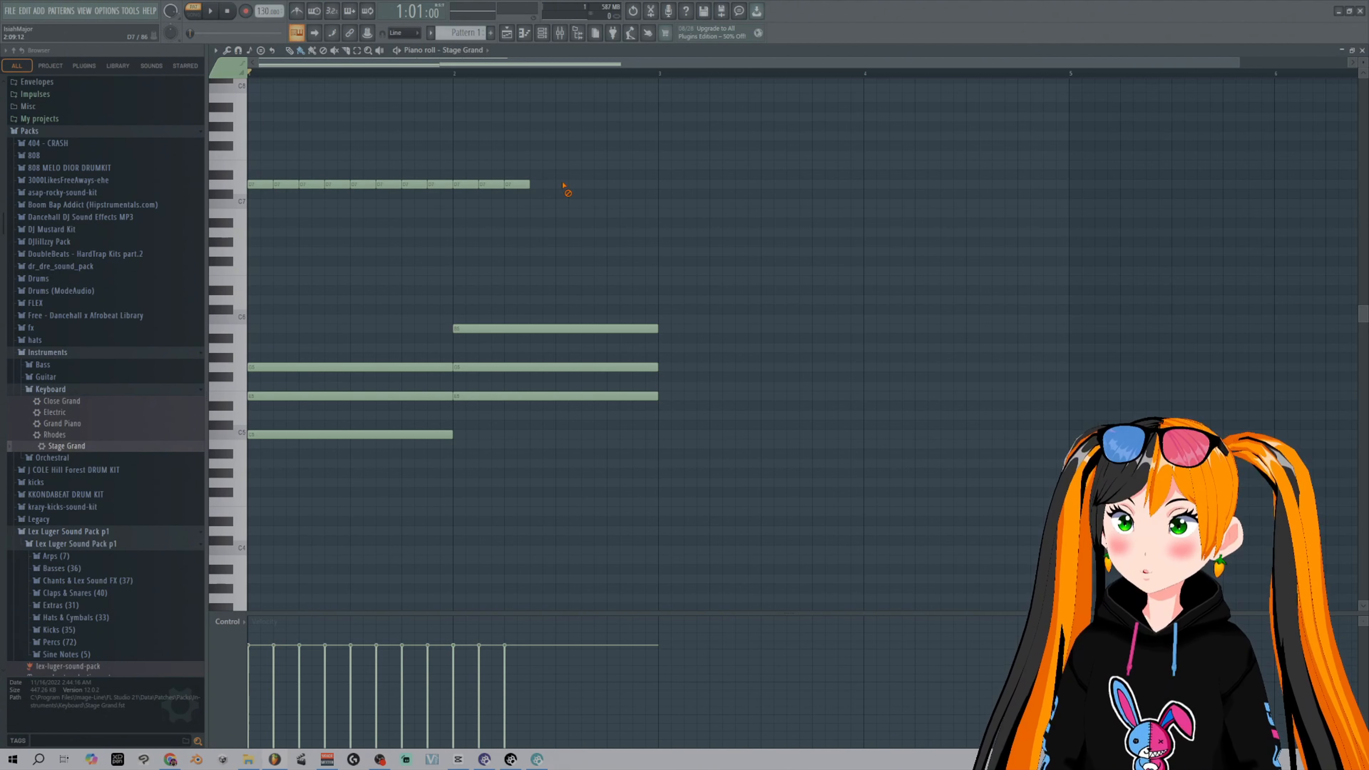
mouse_move(561, 185)
mouse_down()
mouse_move(228, 194)
mouse_move(412, 190)
mouse_up()
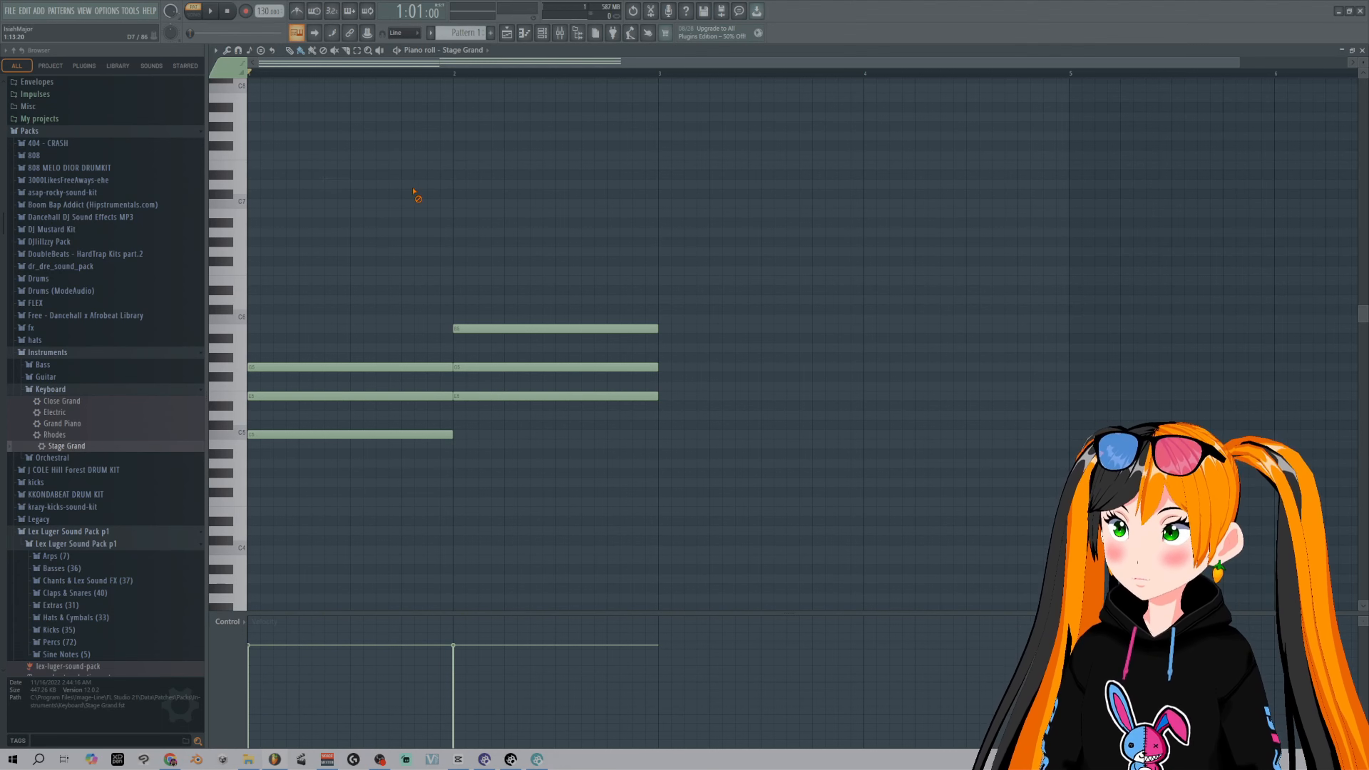
- Slice the bar 1 Stage Grand chord at its midpoint, cut its second half diagonally, and delete the small leftover slivers
click(347, 50)
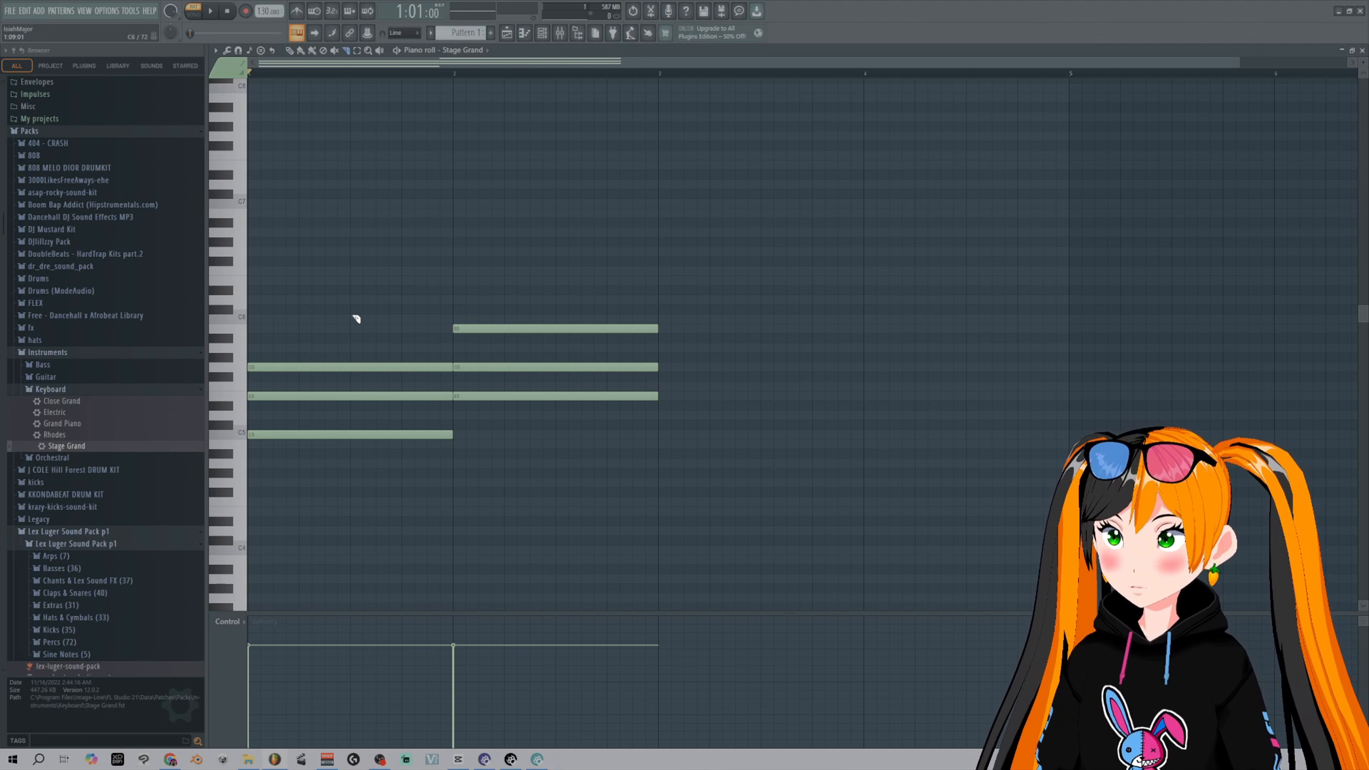
drag(352, 315, 351, 497)
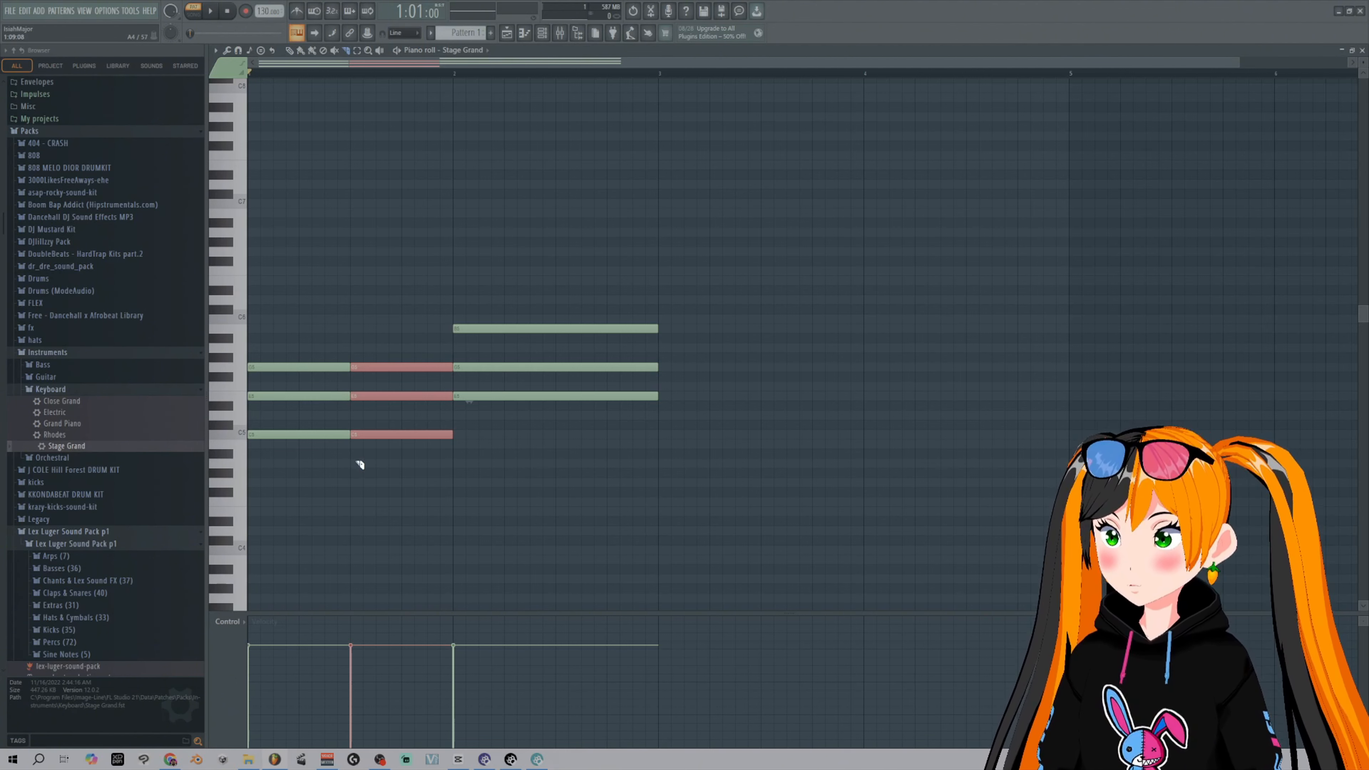
drag(353, 442, 387, 222)
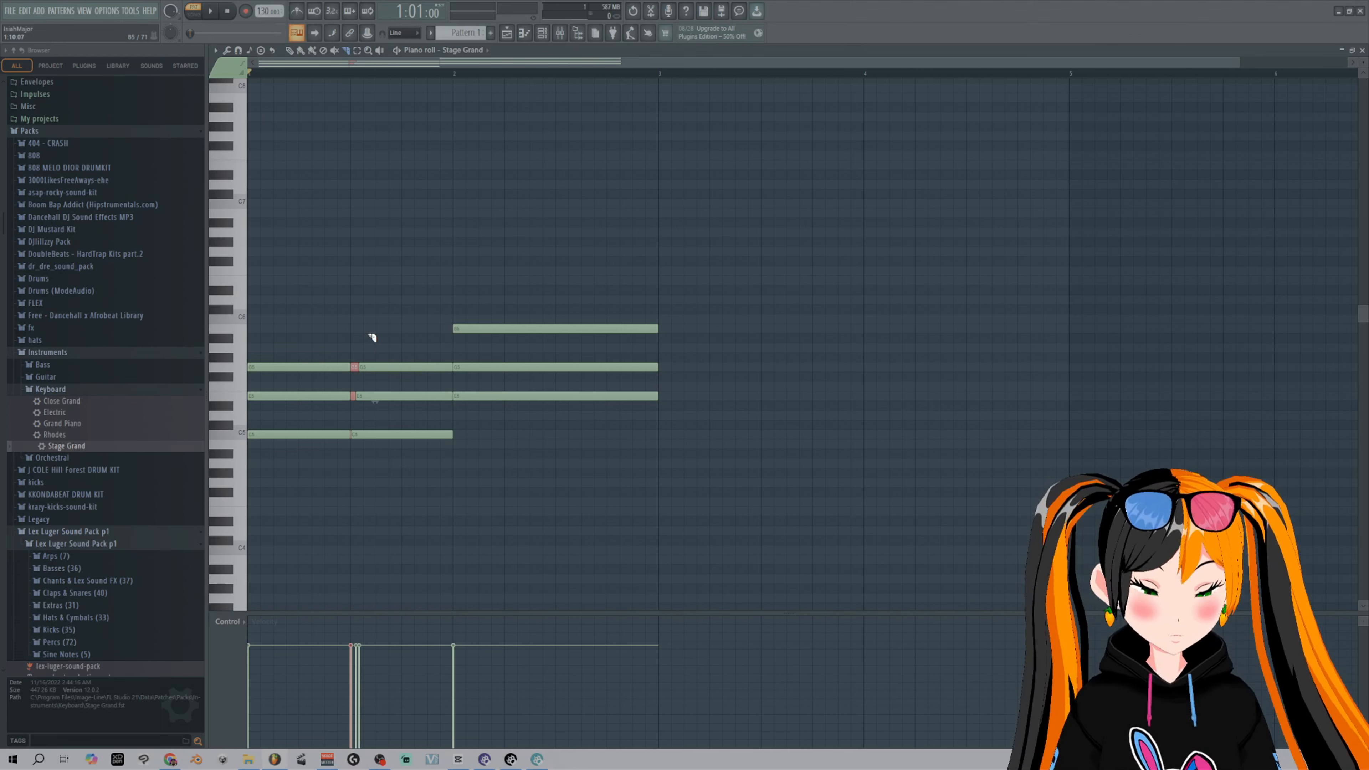
key(Delete)
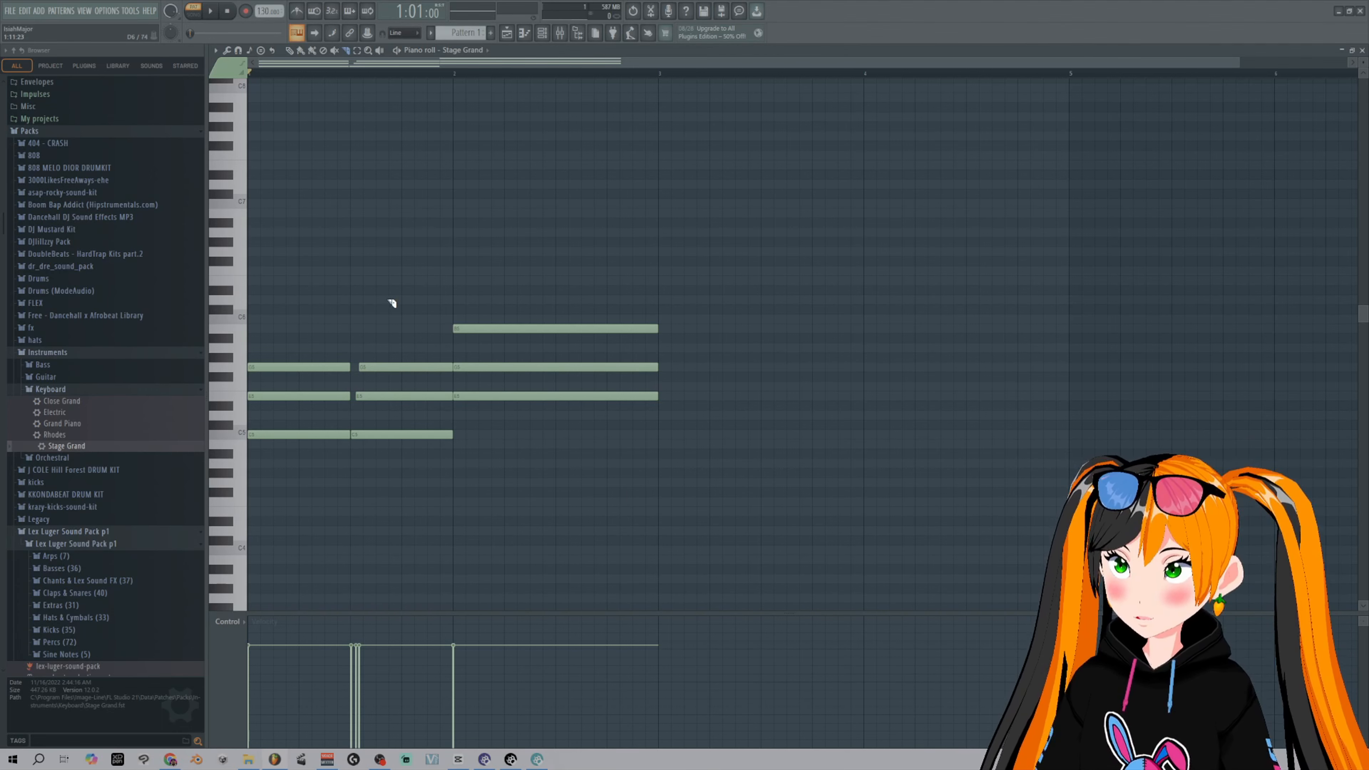
- Select the three staggered notes in the second half of bar 1, delete them and undo the deletion
click(357, 51)
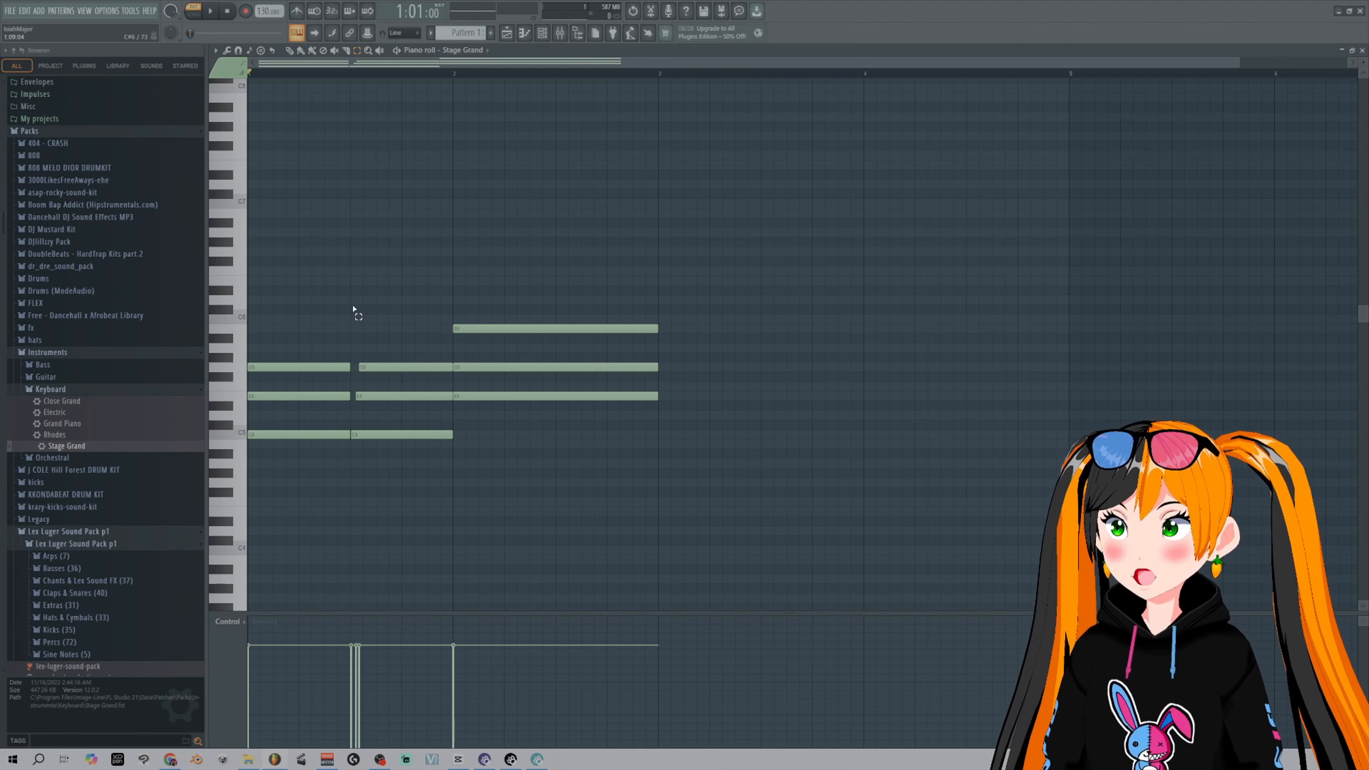
drag(353, 296, 450, 495)
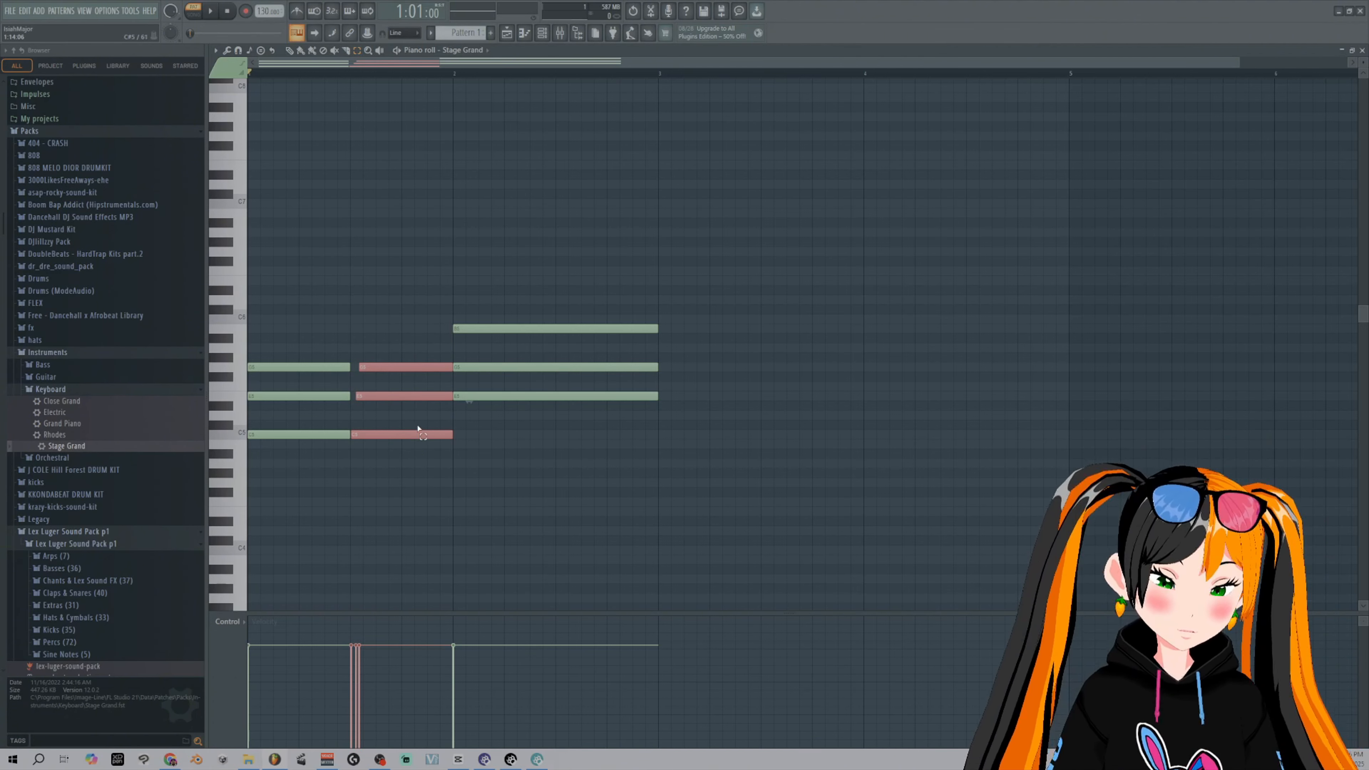
key(Delete)
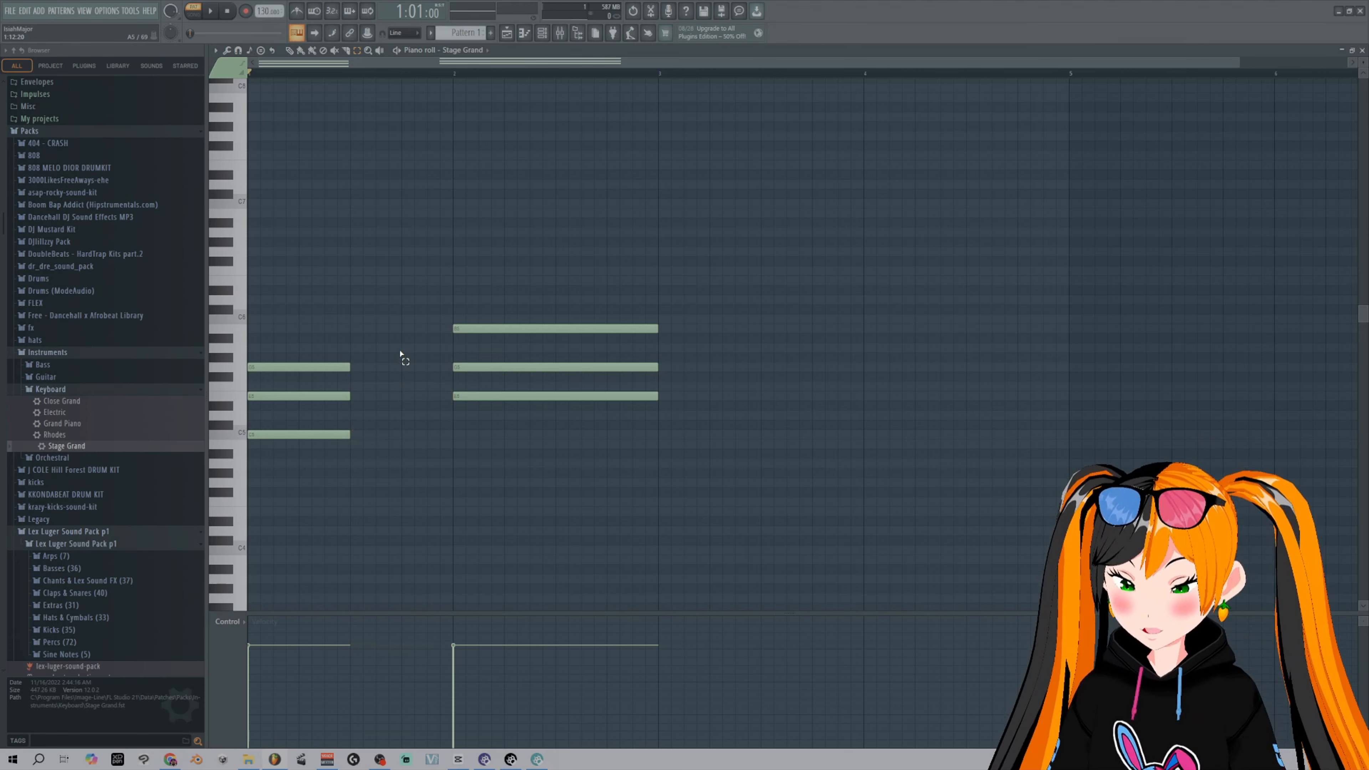
key(ctrl+z)
click(439, 339)
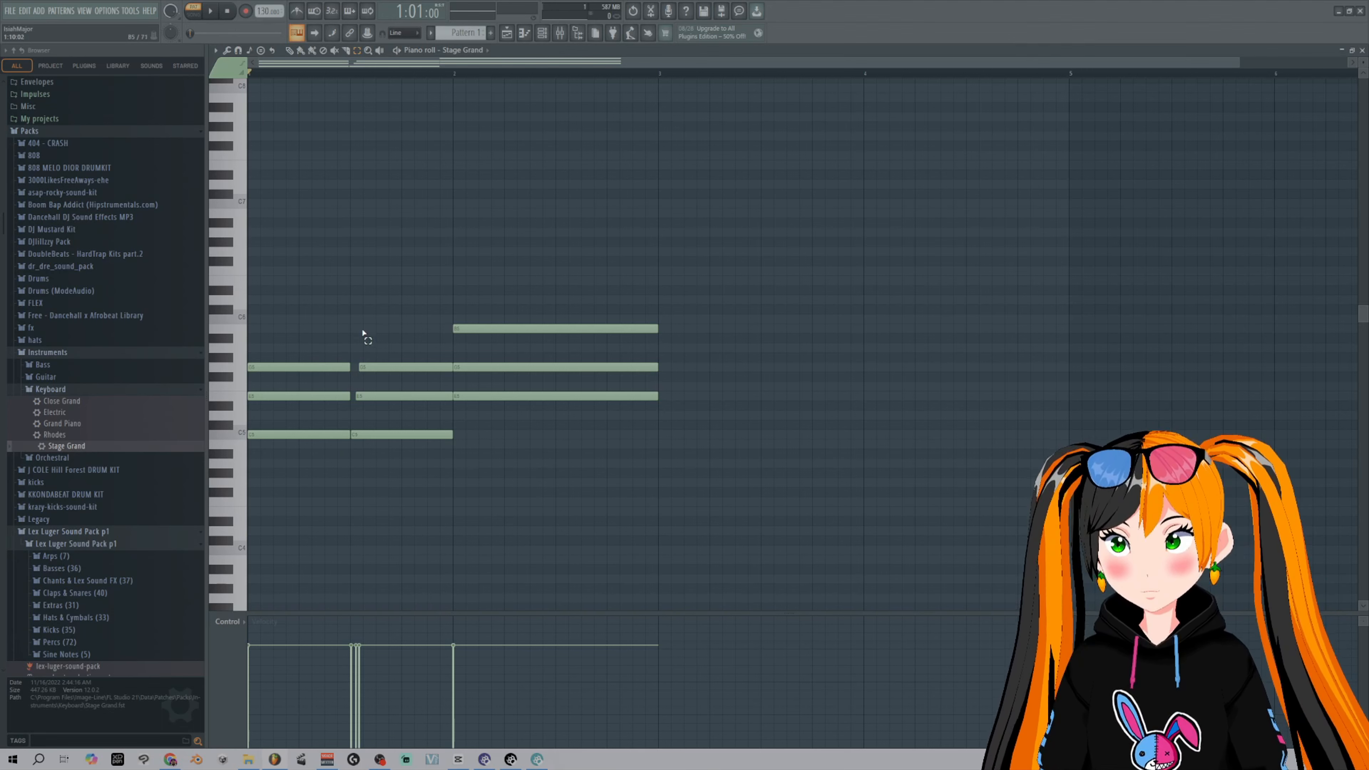
drag(352, 315, 442, 459)
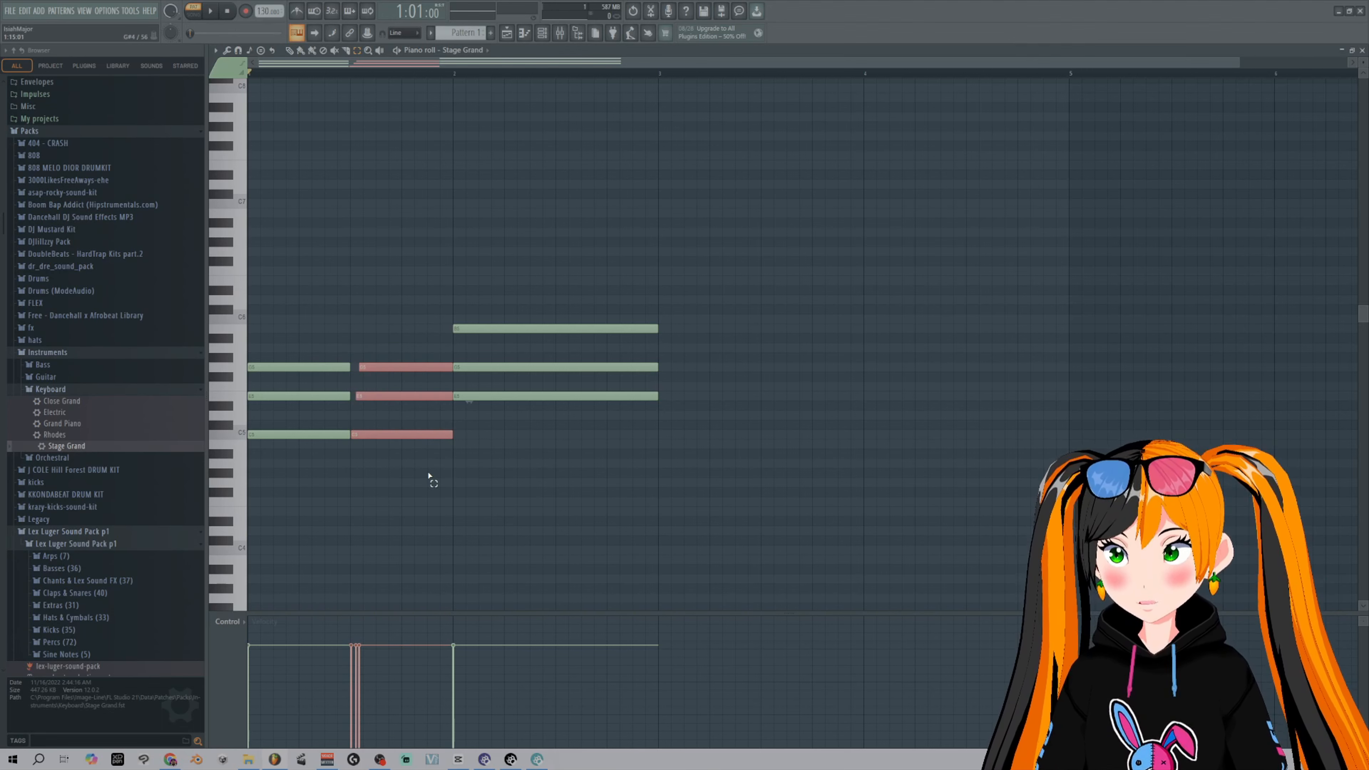
click(375, 289)
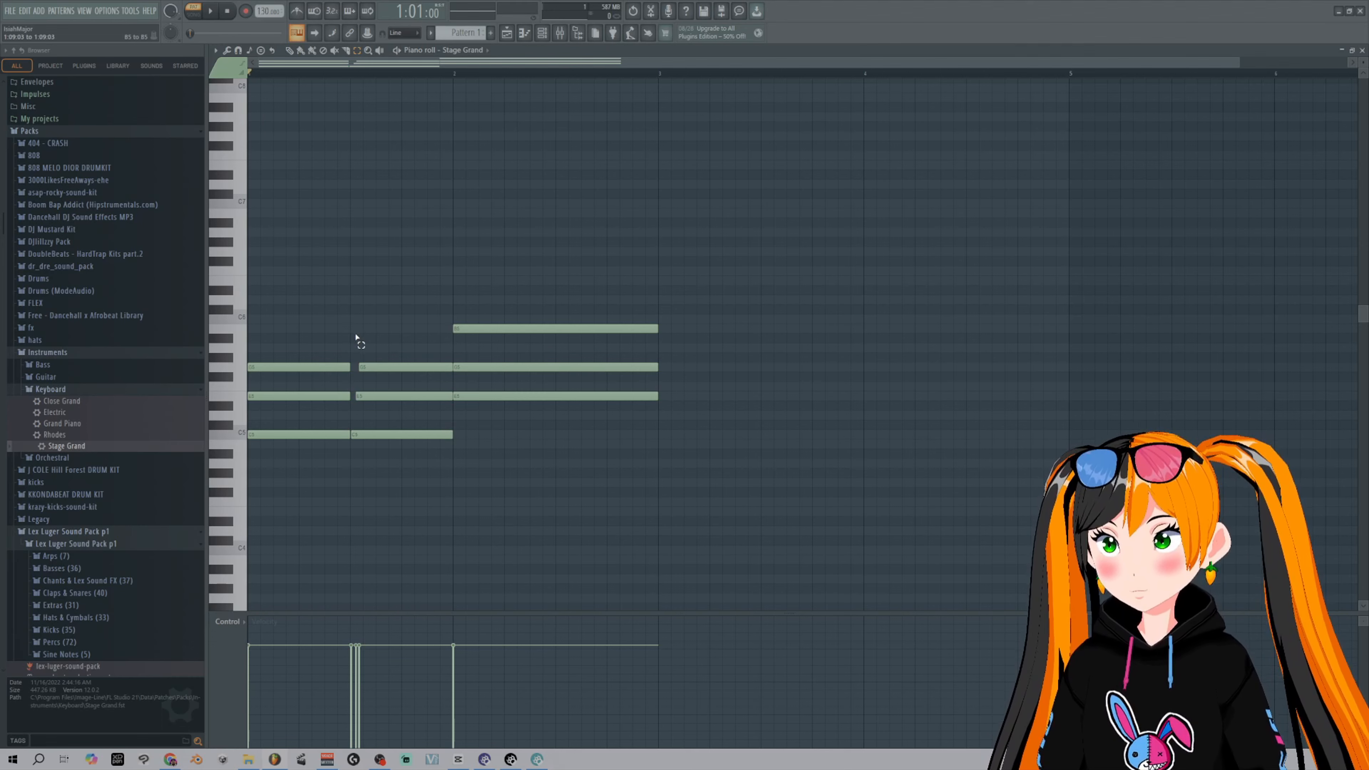
- Slightly lower the velocity of the staggered E5 and G5 notes in the second half of bar 1
drag(353, 325, 449, 411)
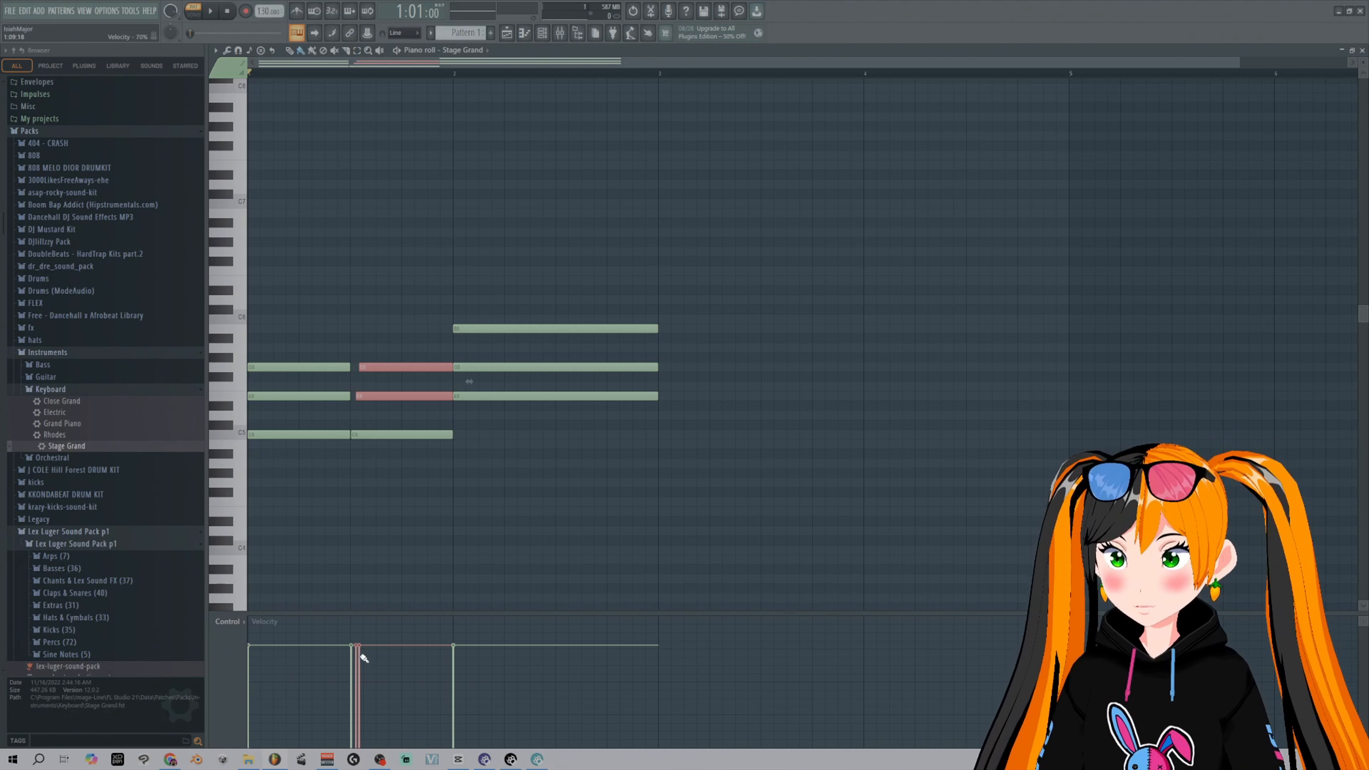
drag(364, 657, 362, 662)
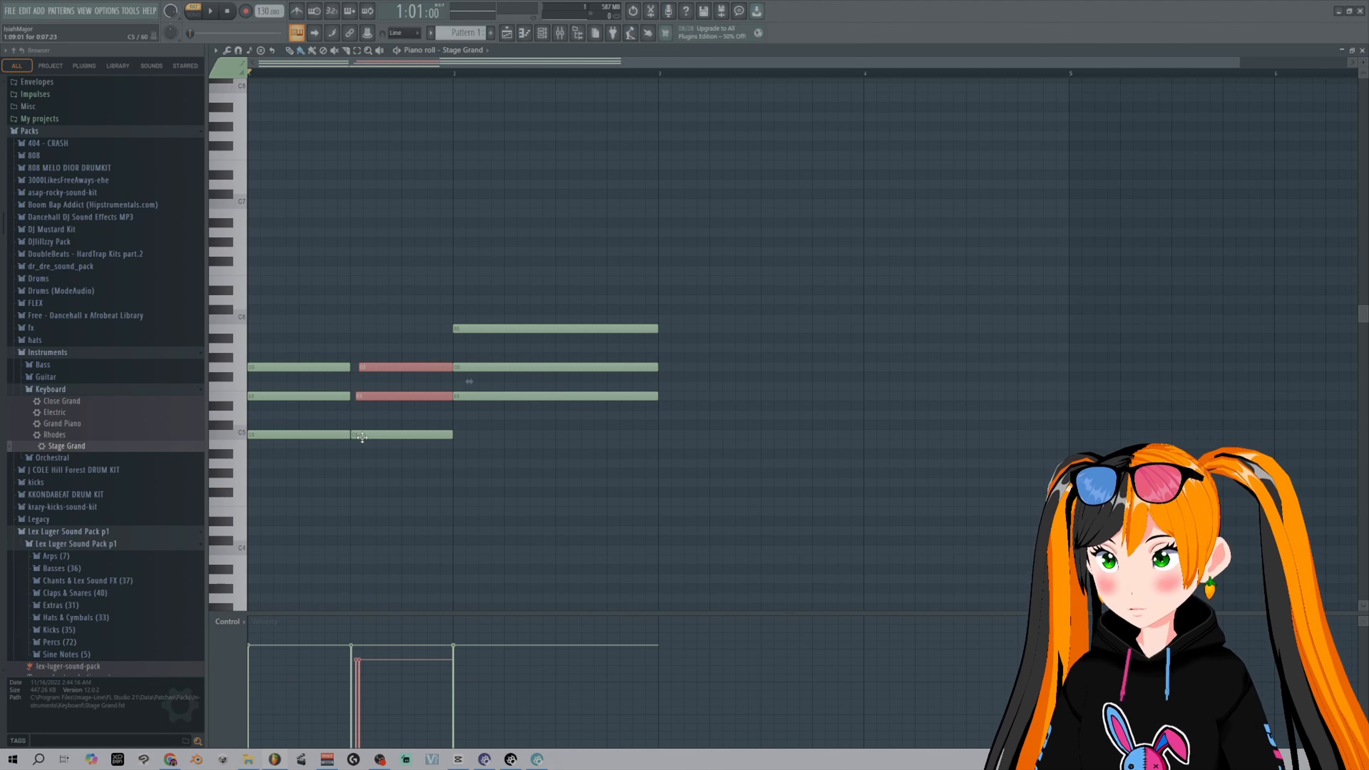
click(350, 350)
- Lower the velocity of the staggered G5 note in bar 1 further, below that of the E5 note
click(358, 50)
drag(370, 308, 434, 374)
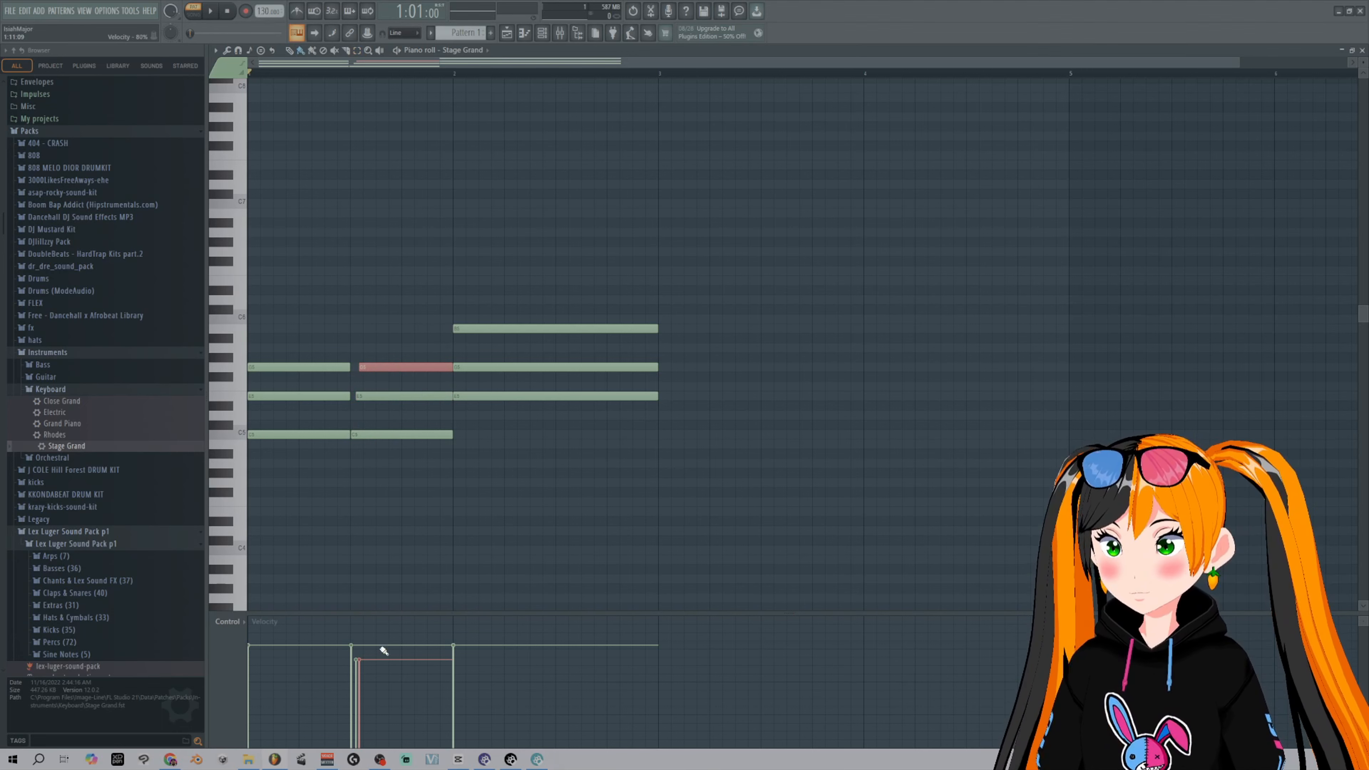
drag(367, 664, 386, 687)
drag(406, 522, 436, 373)
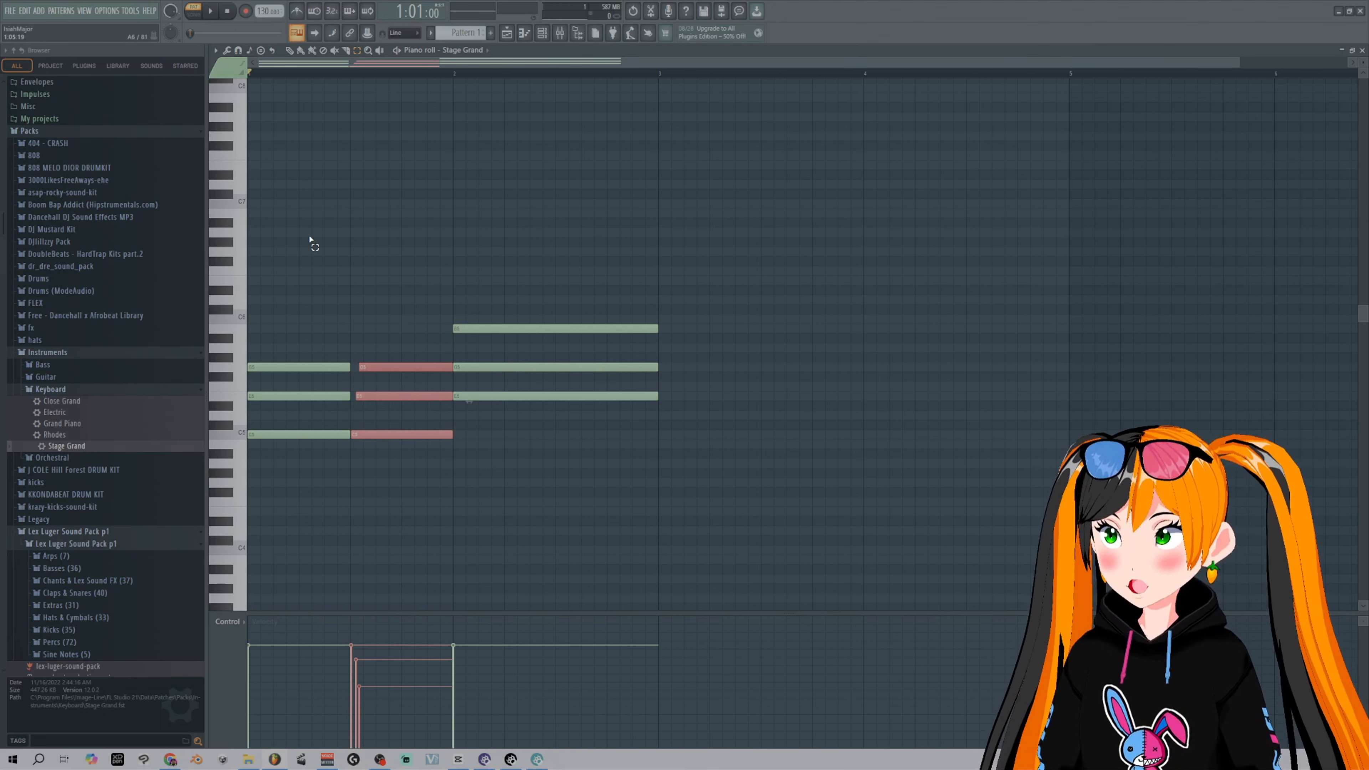
click(414, 317)
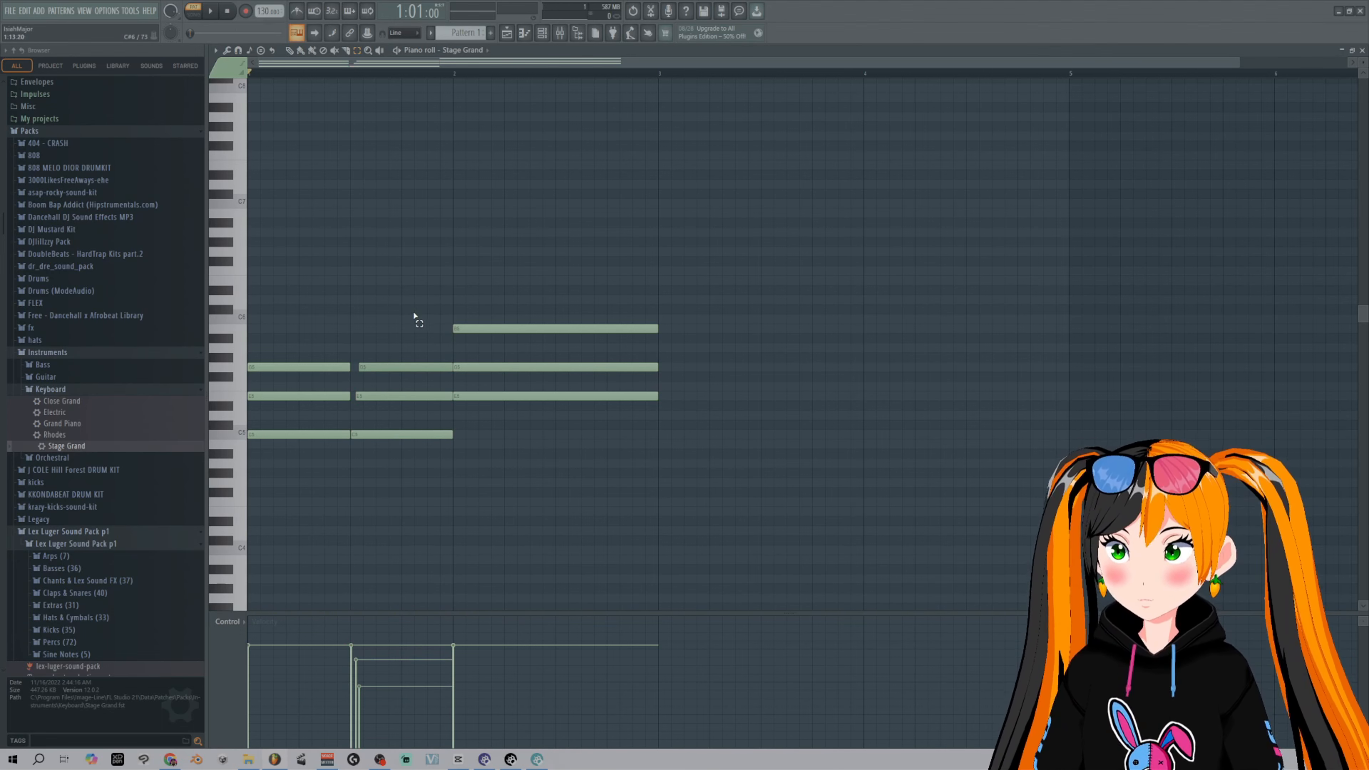
- Undo the velocity changes, sliver deletions and diagonal cut on the second half of the bar 1 chord
key(ctrl+z)
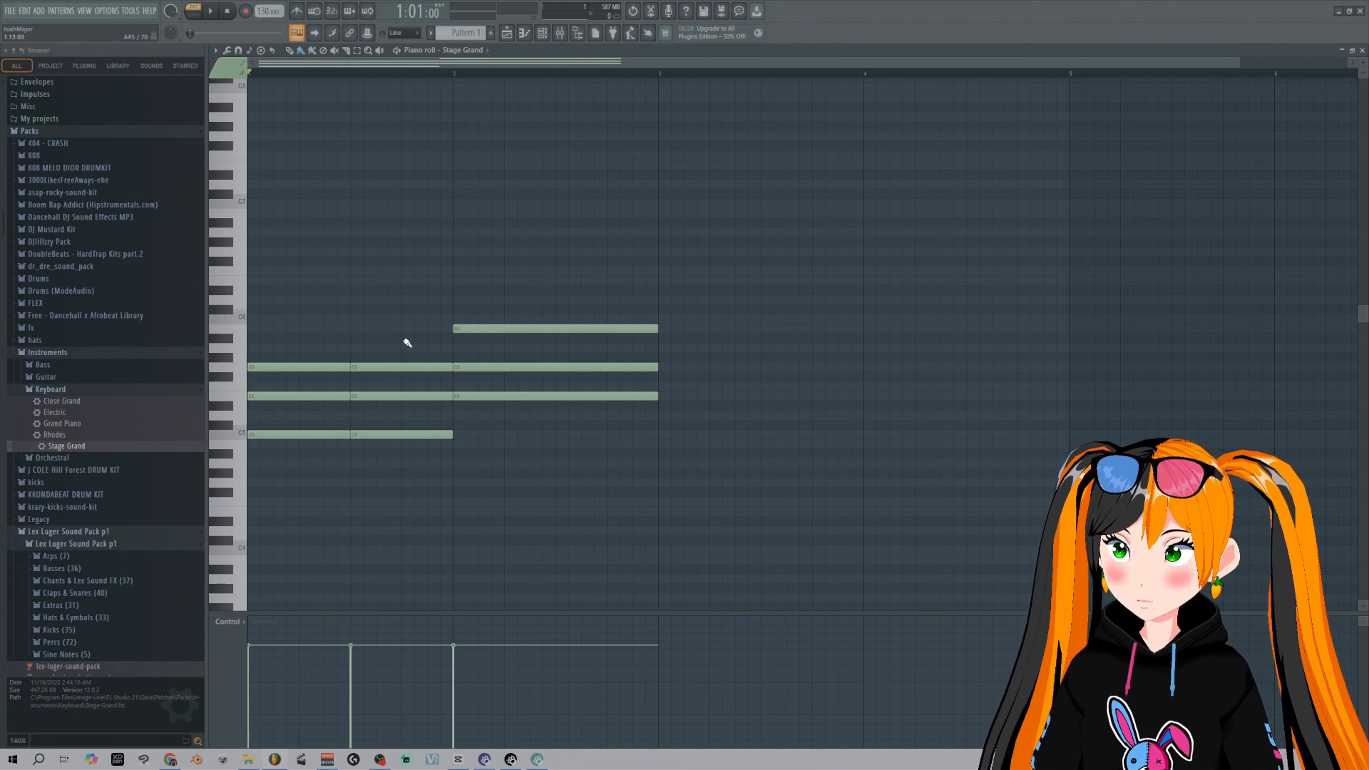
click(25, 10)
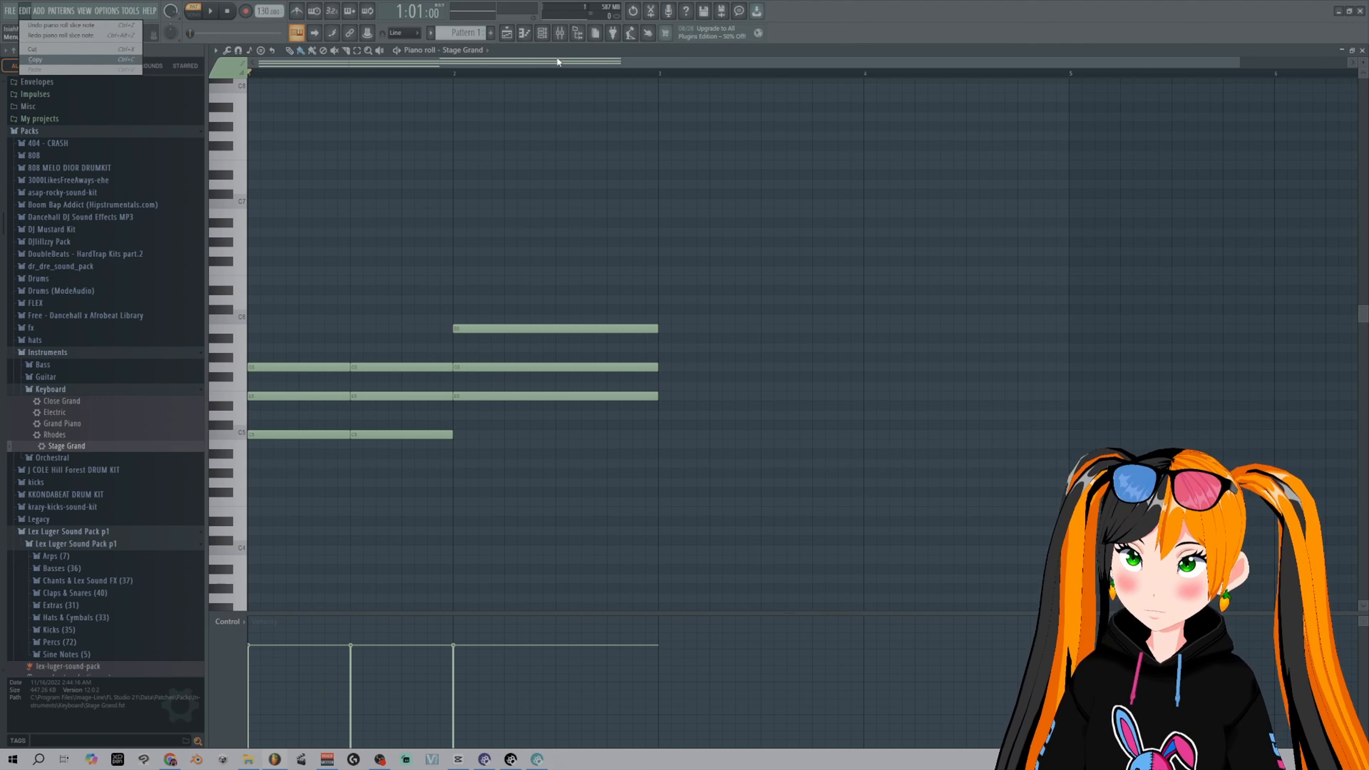
- Replace the Stage Grand channel's instrument with Sytrus and move its plugin window clear of the first notes
key(F6)
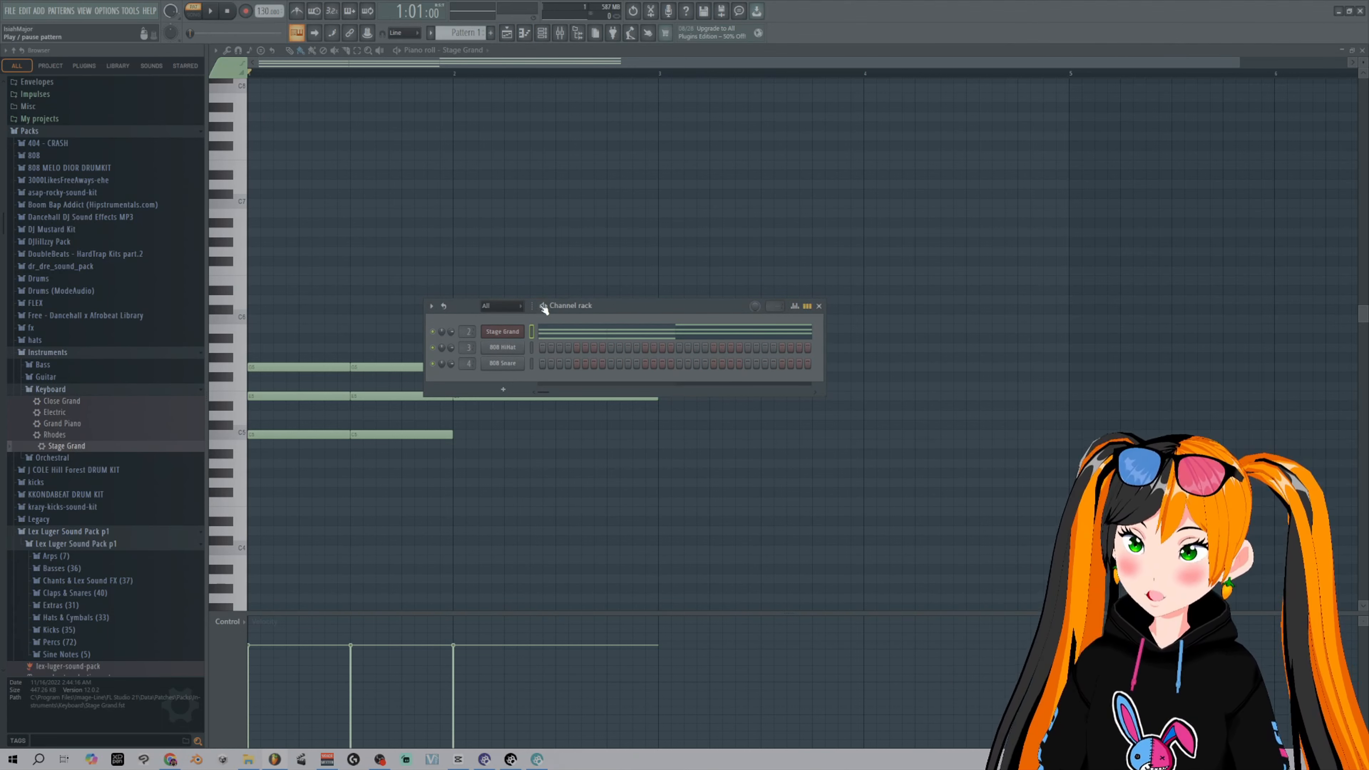
right_click(502, 332)
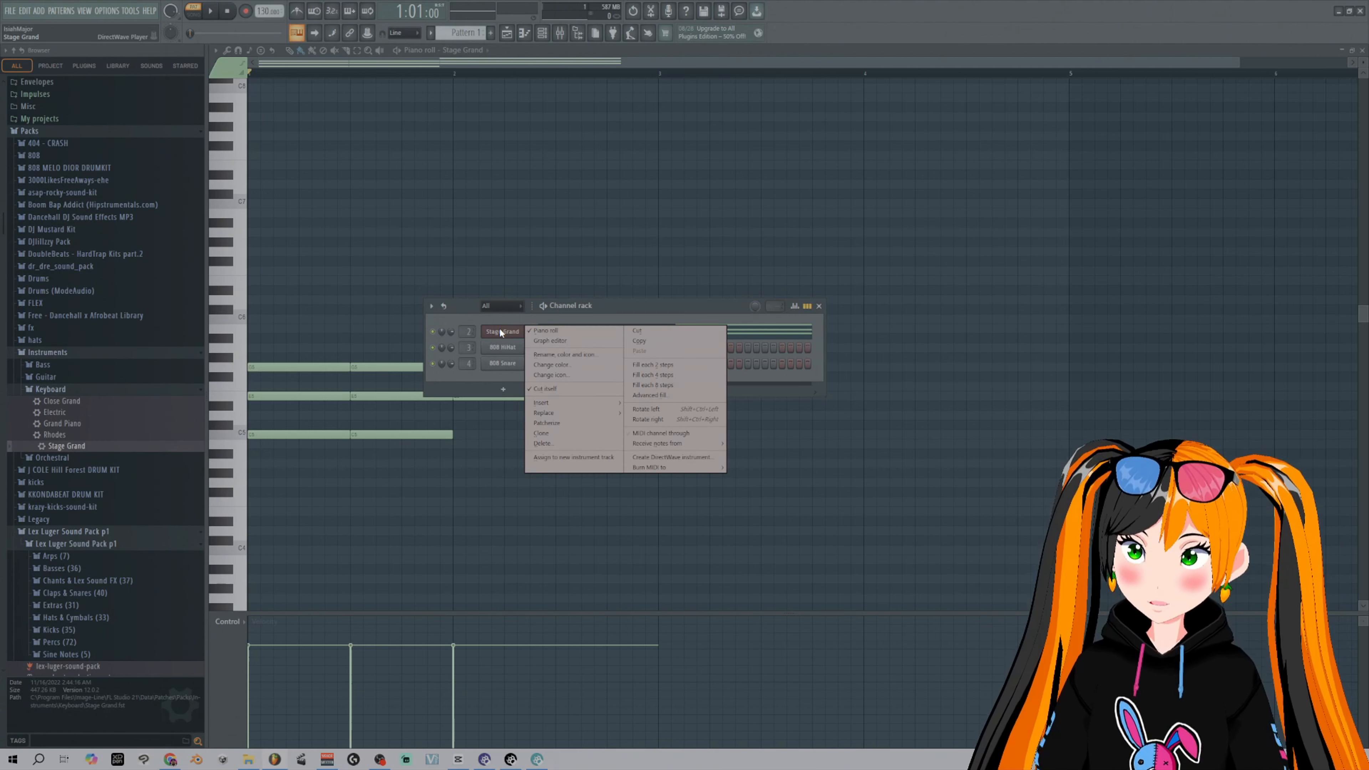
mouse_move(556, 413)
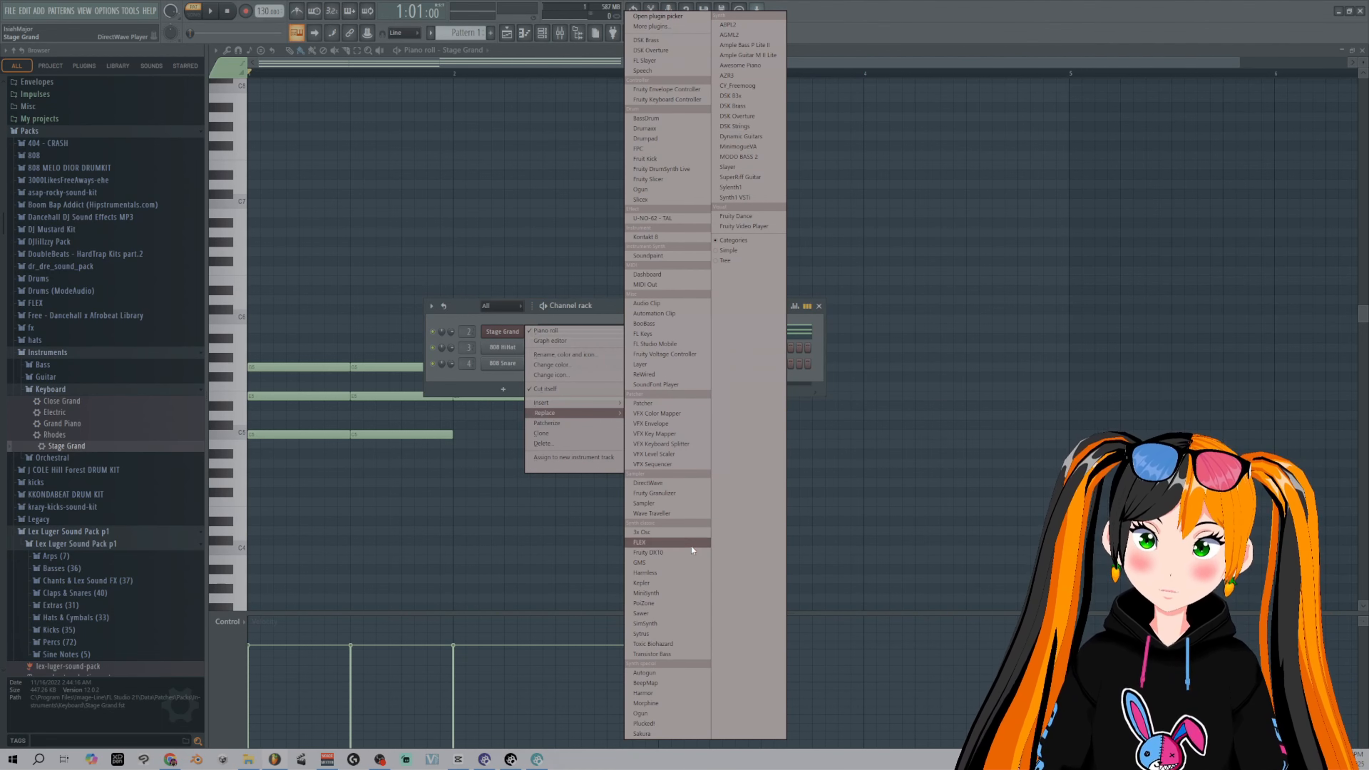
click(655, 633)
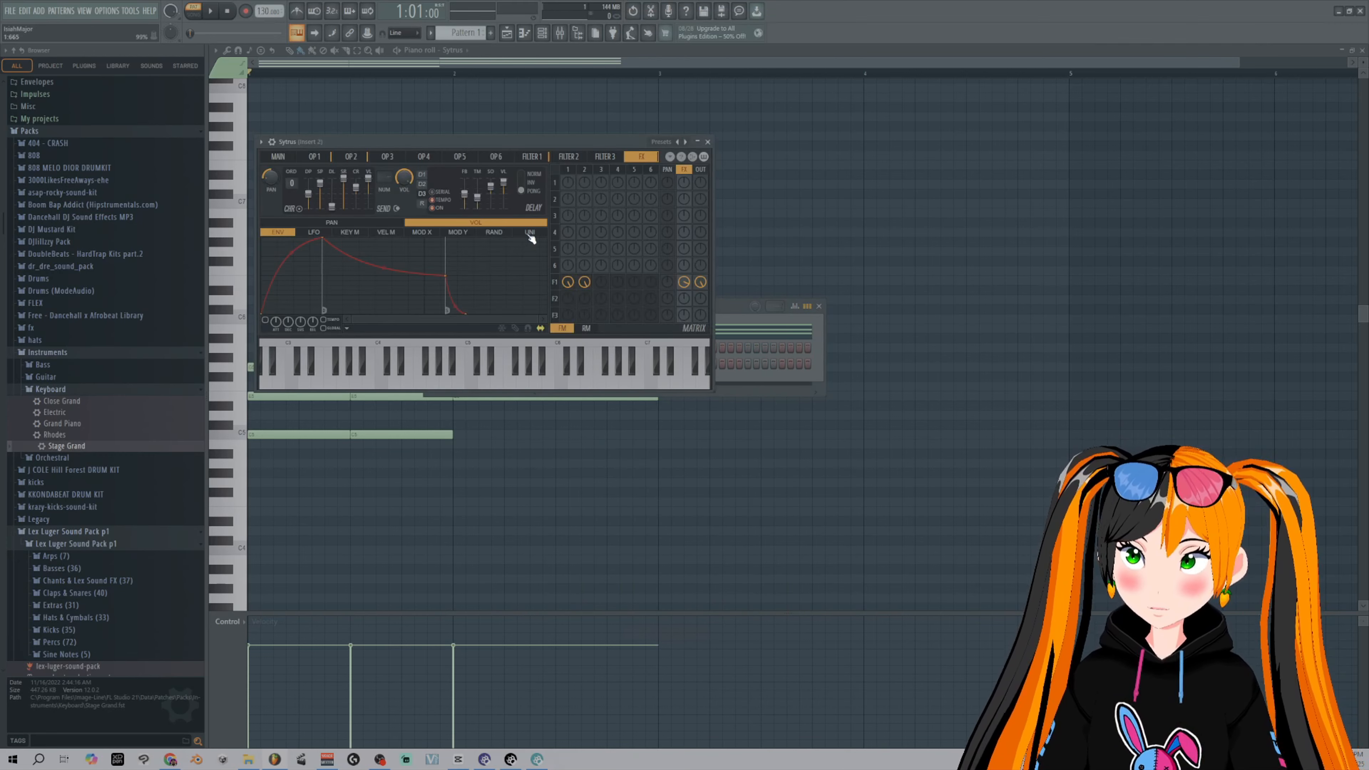
drag(439, 144, 600, 301)
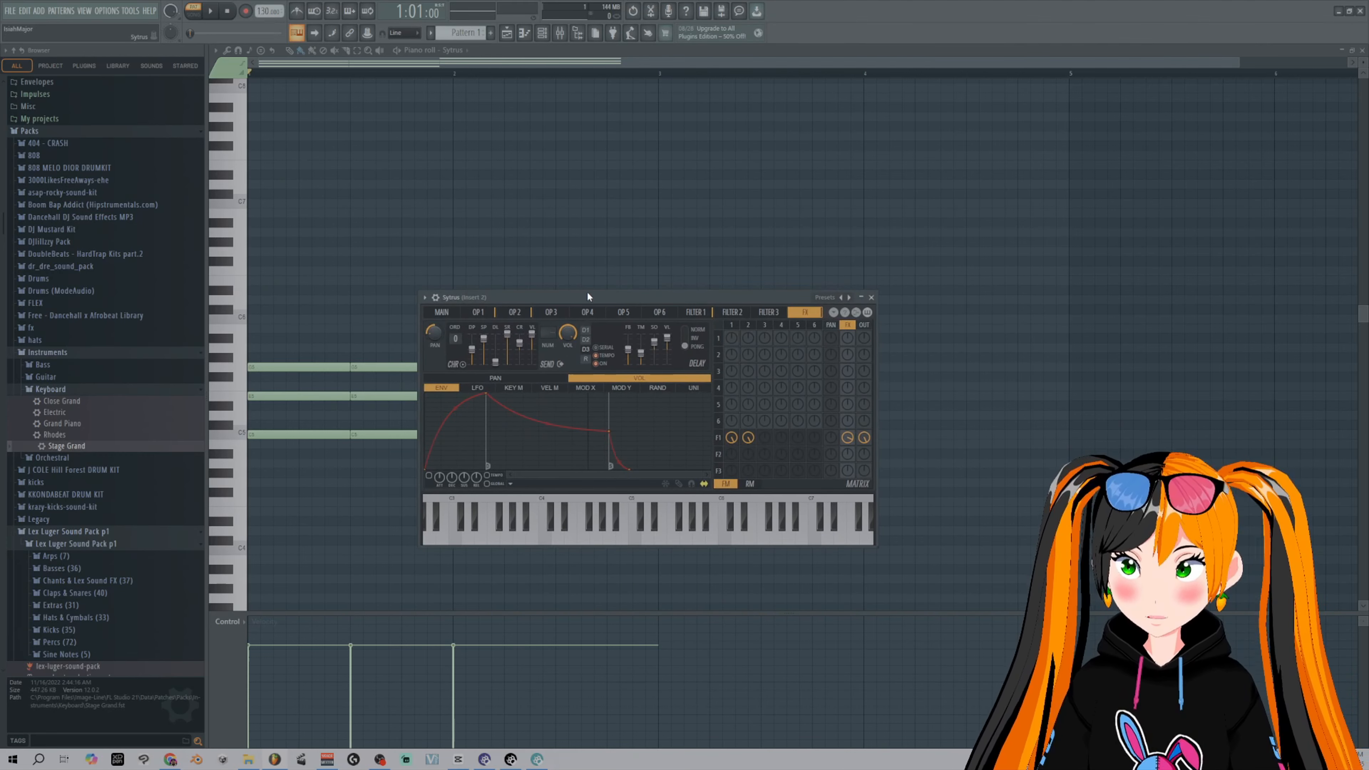
- Look over the Sytrus plugin options and its channel's replacement options, and reposition the channel rack
click(439, 298)
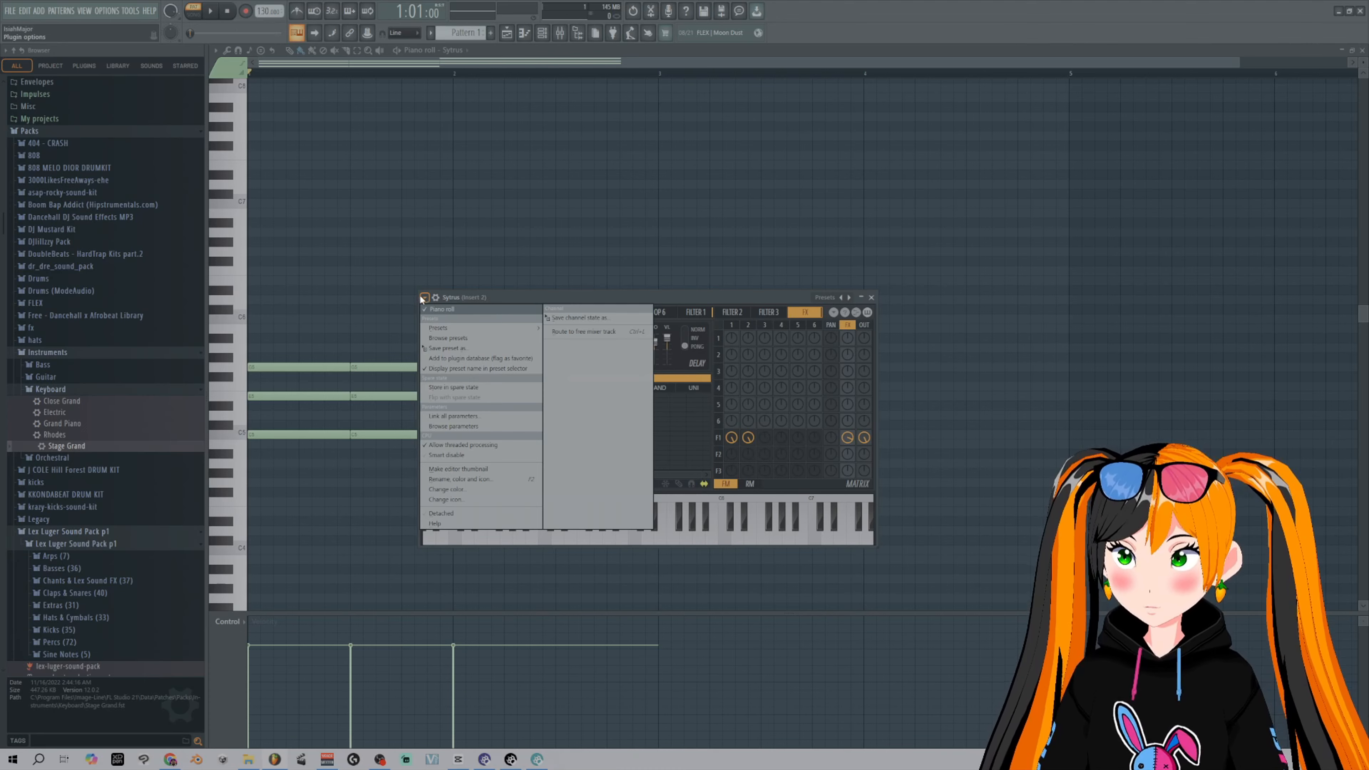
mouse_move(454, 329)
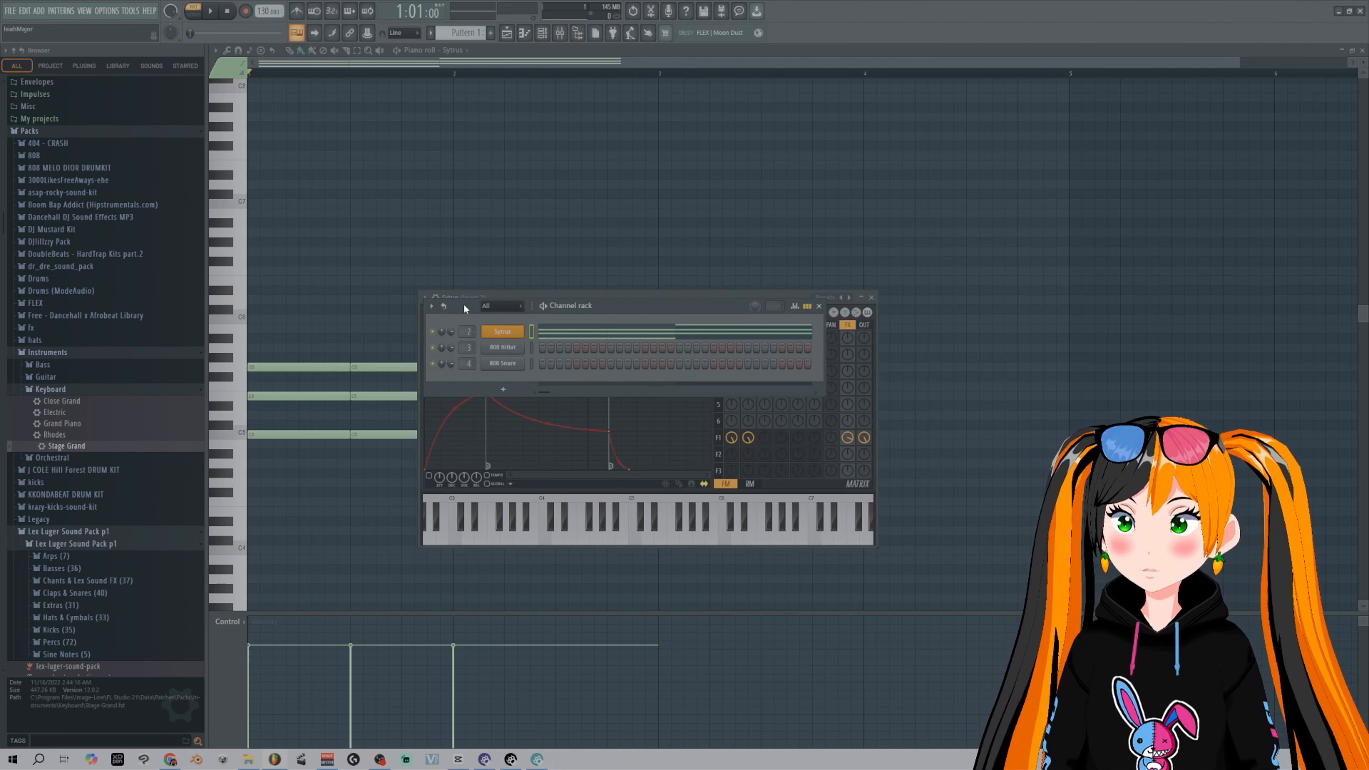
right_click(521, 331)
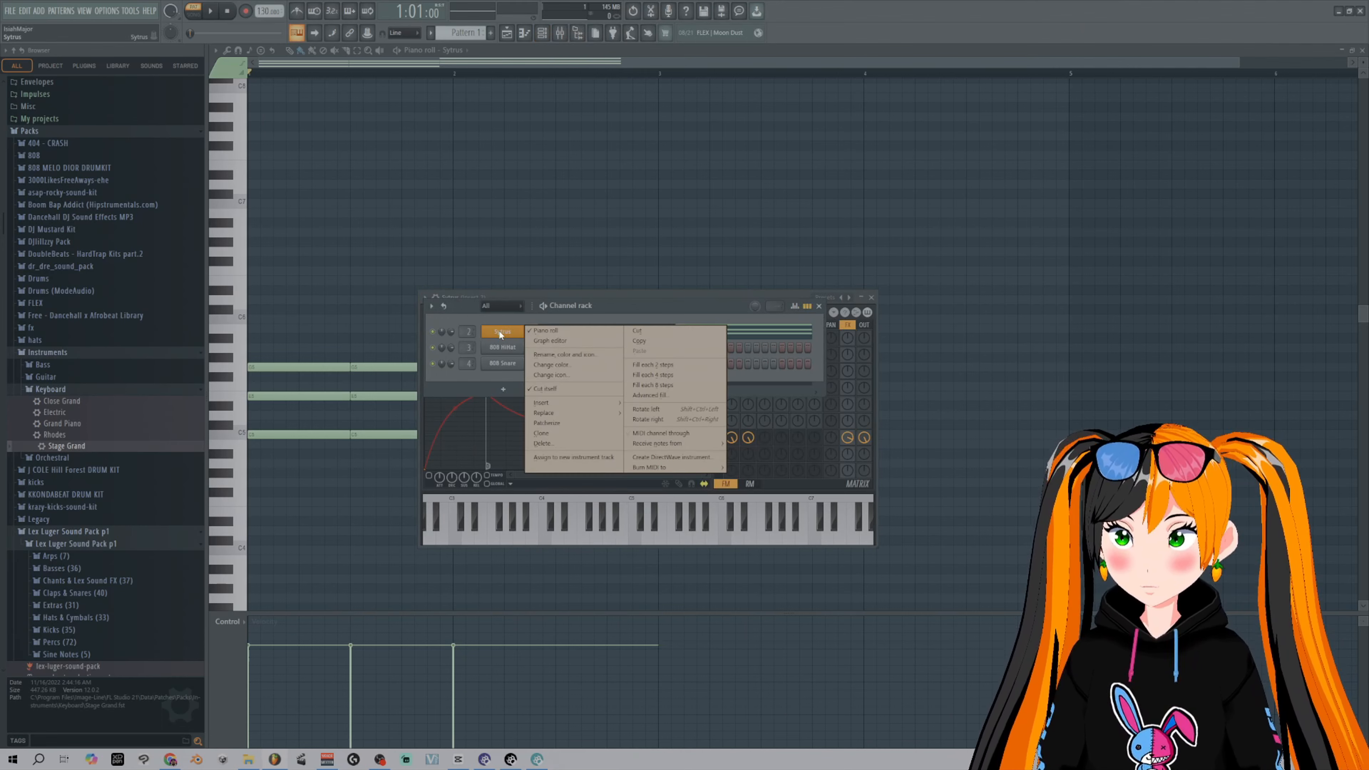
mouse_move(562, 414)
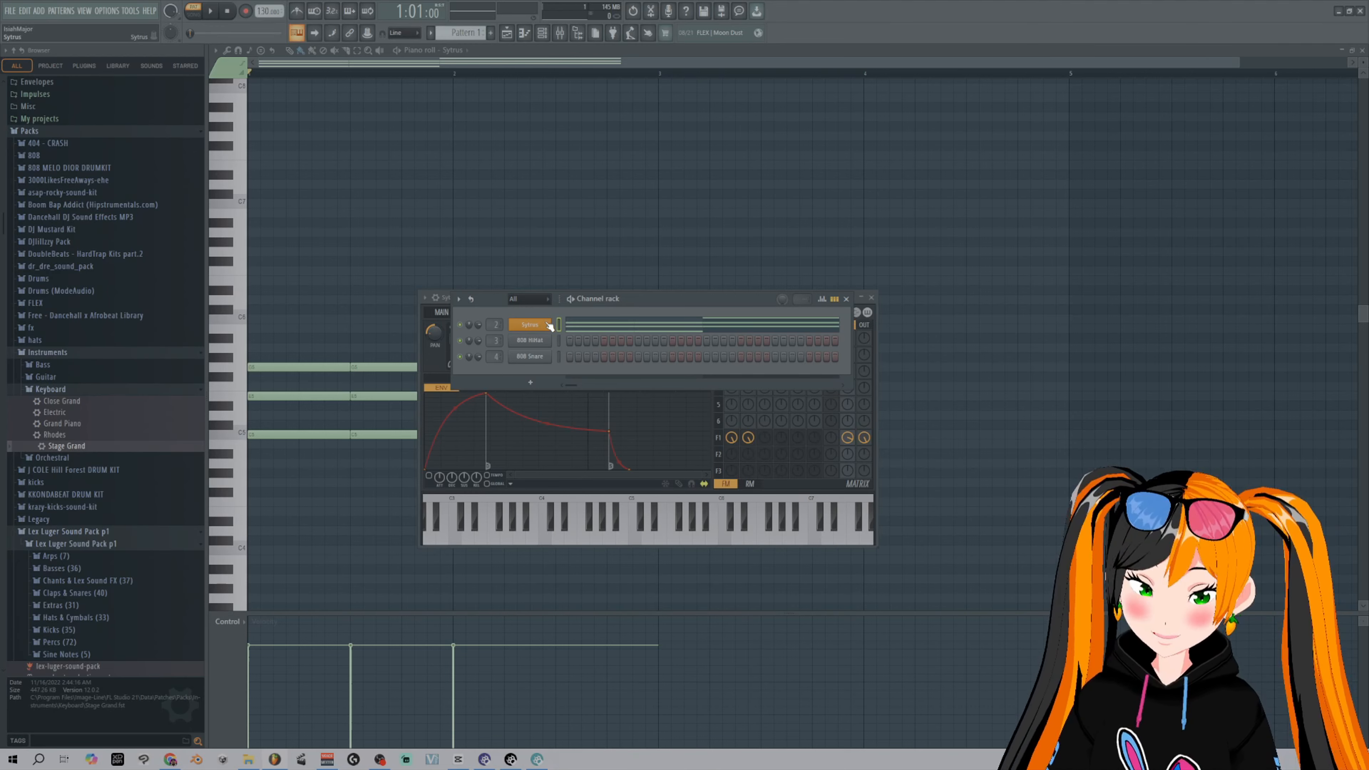
drag(489, 294, 459, 309)
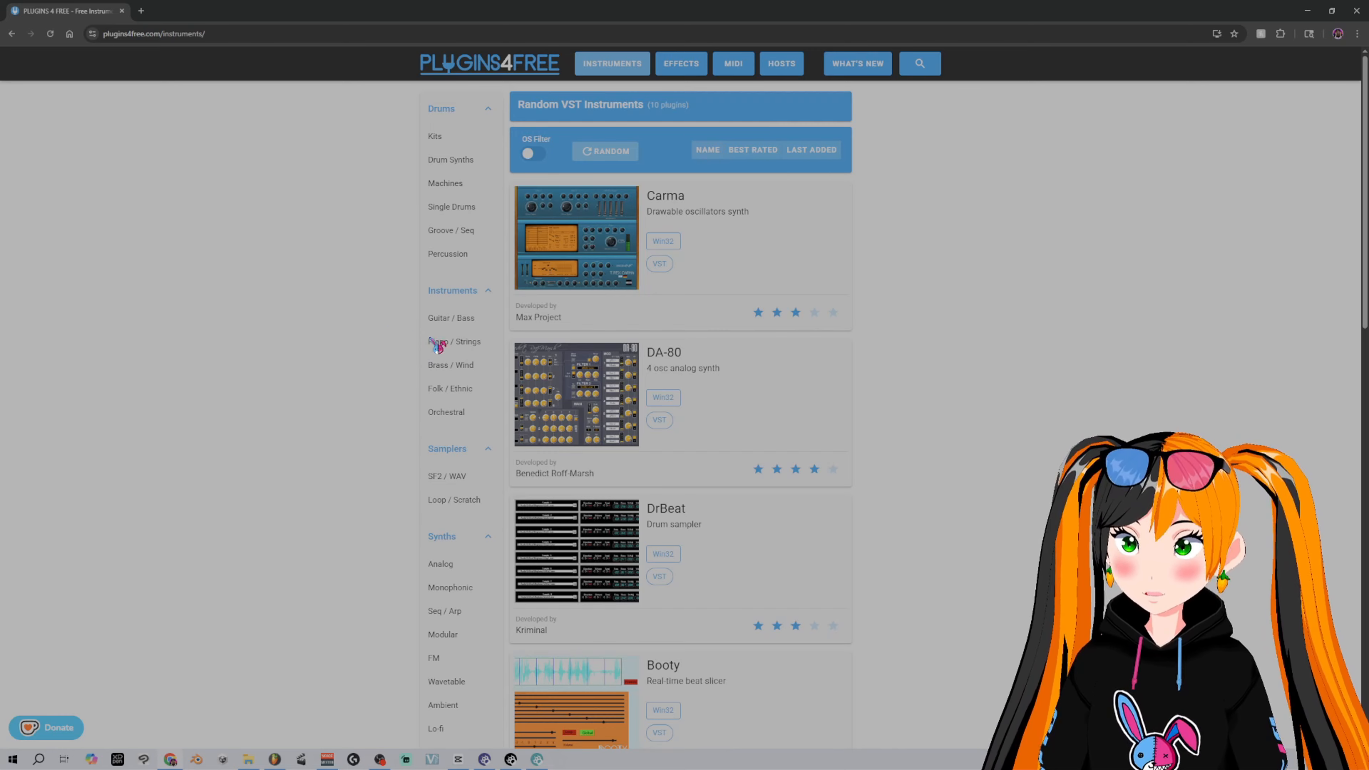
- In the browser, browse the Piano / Strings instruments on Plugins4Free and open the City Piano plugin page
click(439, 343)
scroll(673, 323, down, 3)
scroll(717, 305, down, 10)
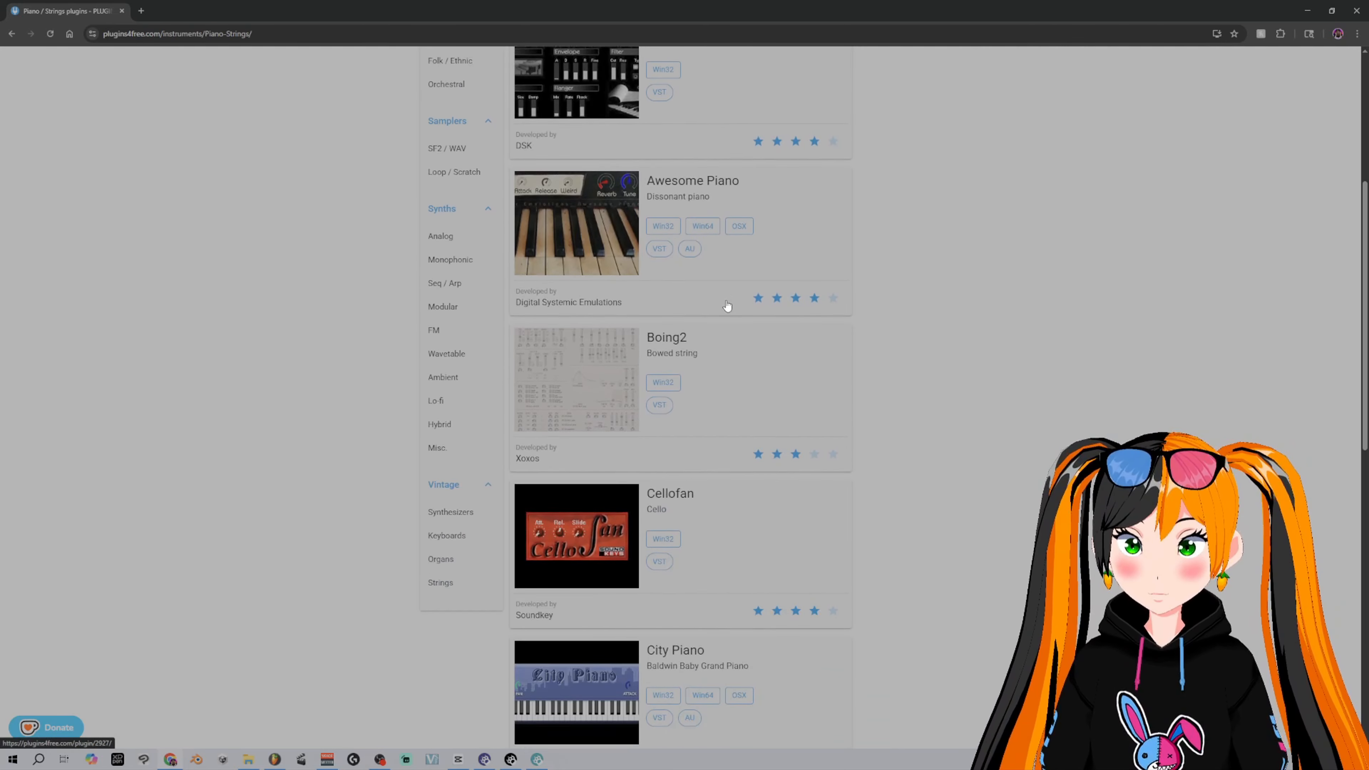
scroll(593, 318, up, 3)
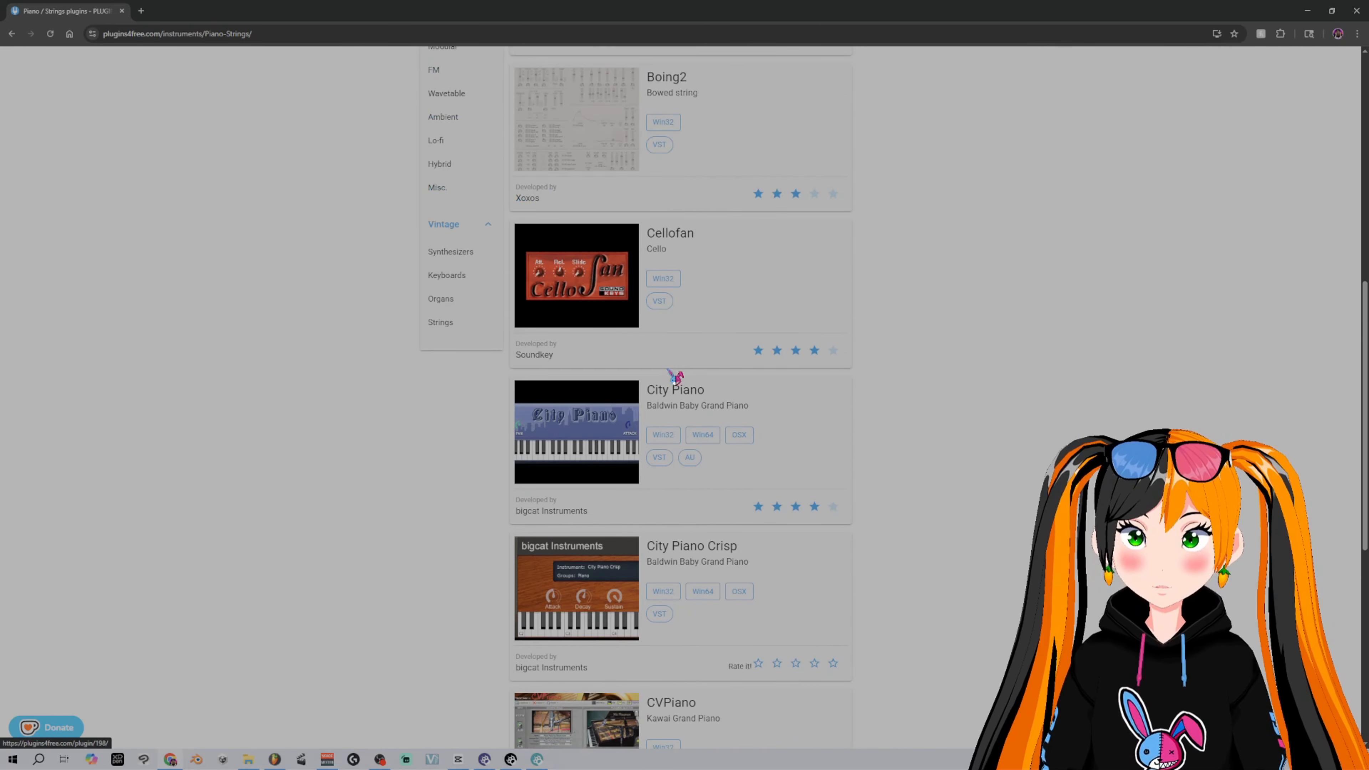
click(597, 423)
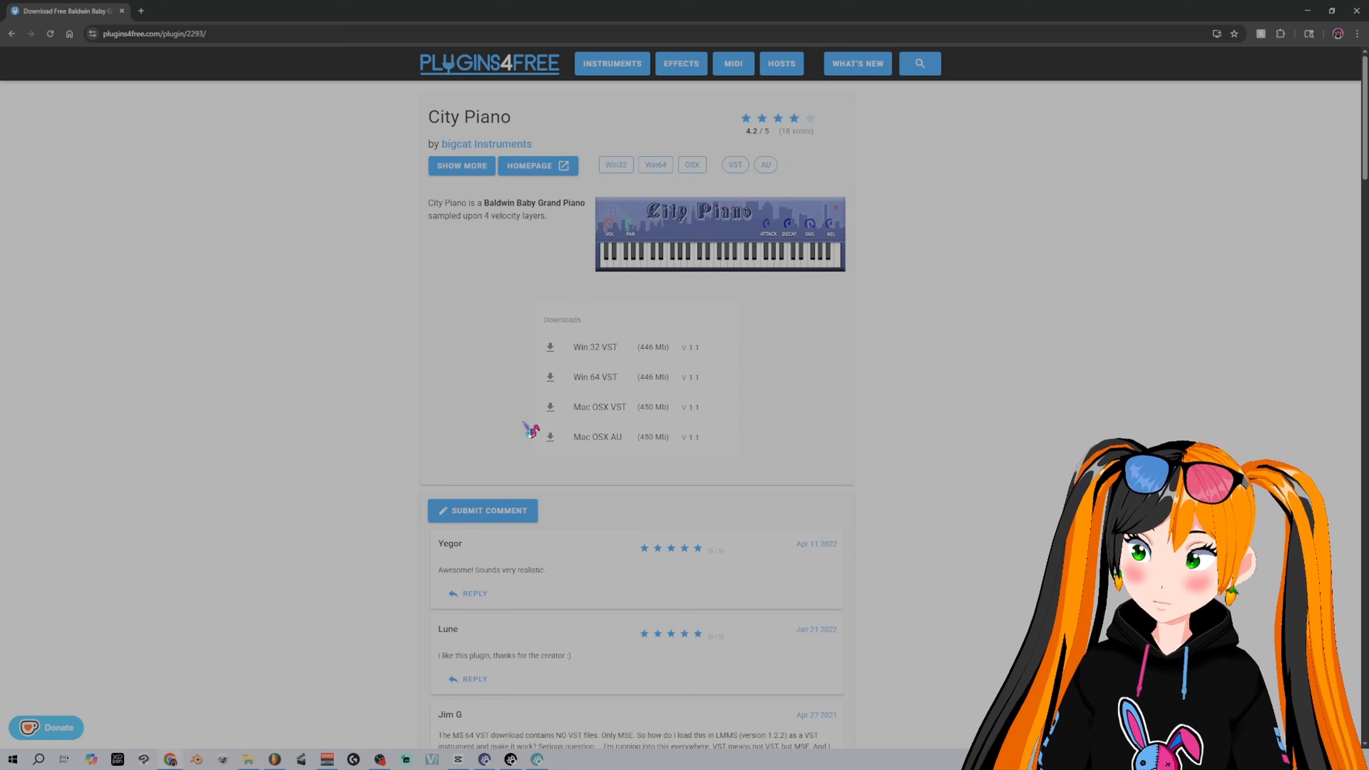
- Check the computer's system type in the Device Specifications of Windows Settings
click(11, 755)
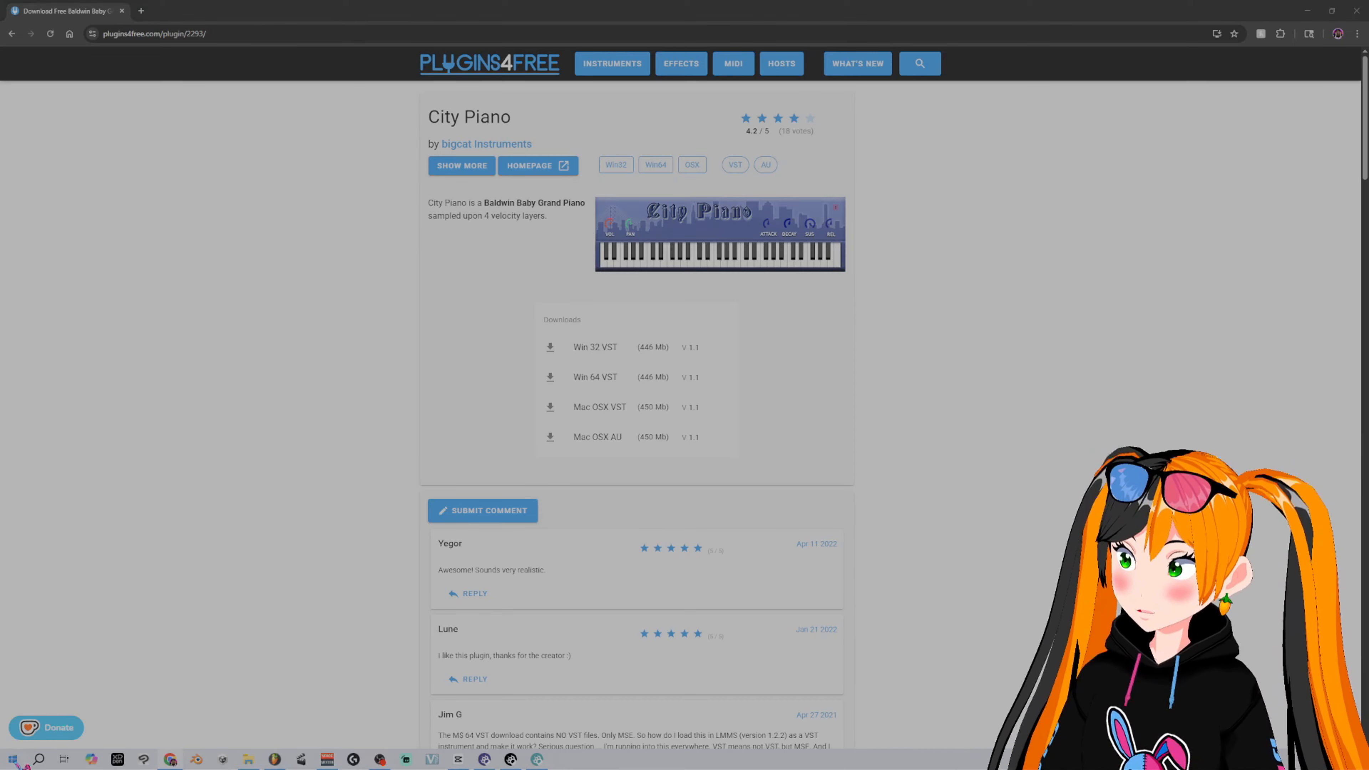
click(15, 707)
click(455, 507)
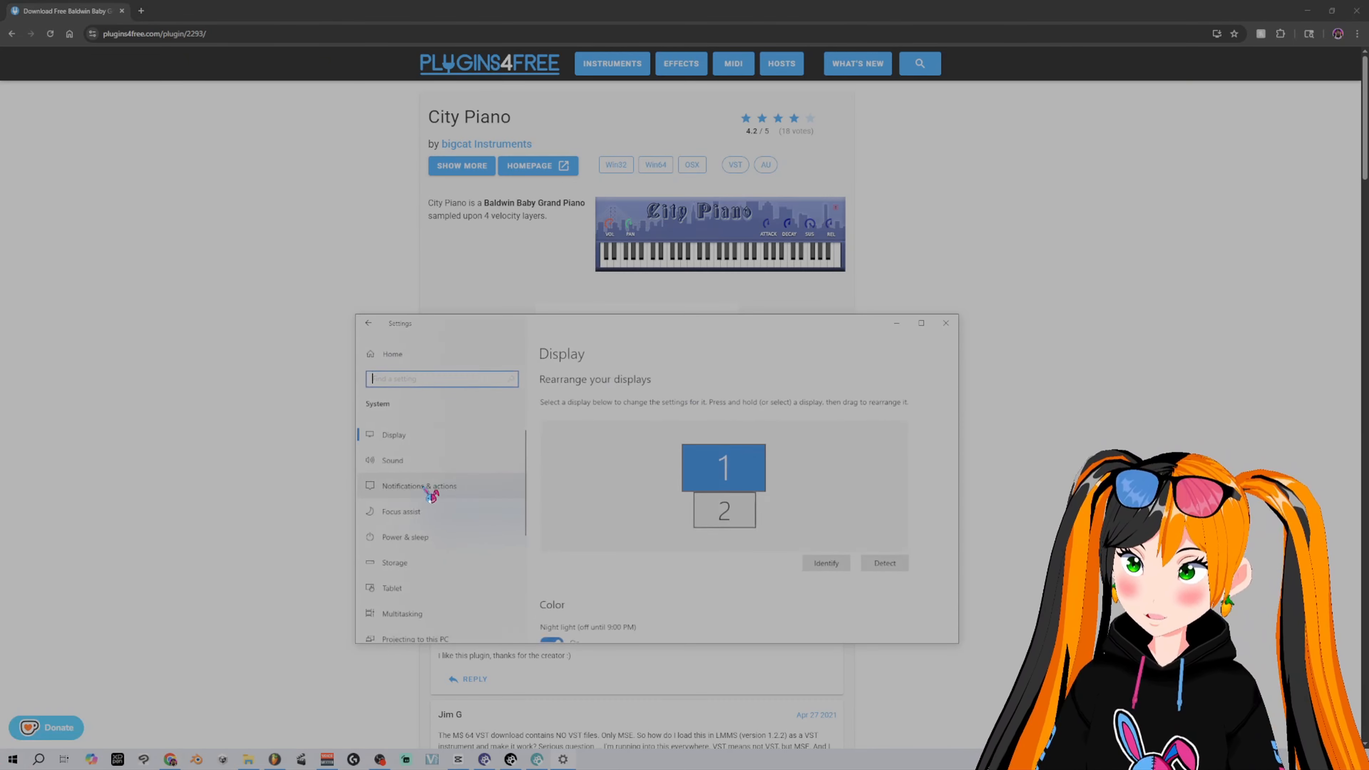
scroll(455, 485, down, 5)
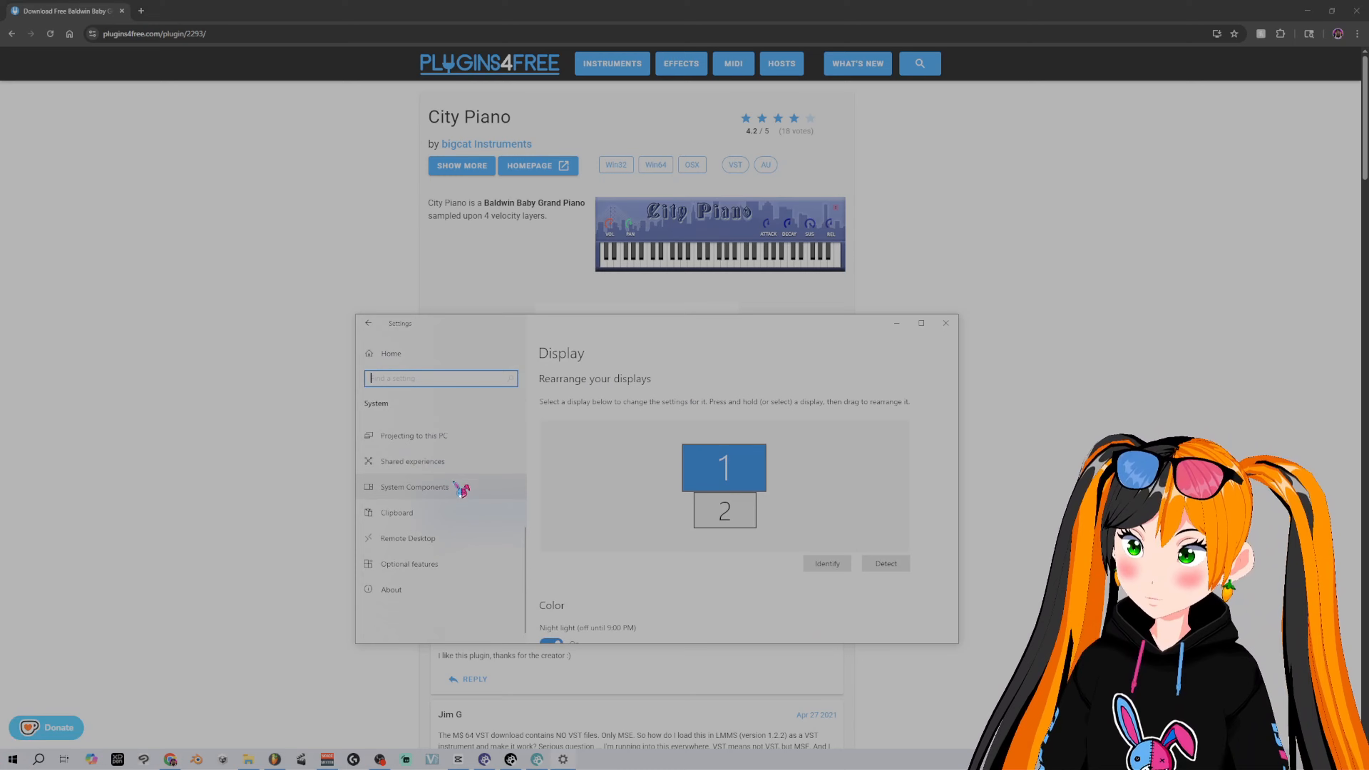
click(416, 590)
scroll(674, 435, down, 2)
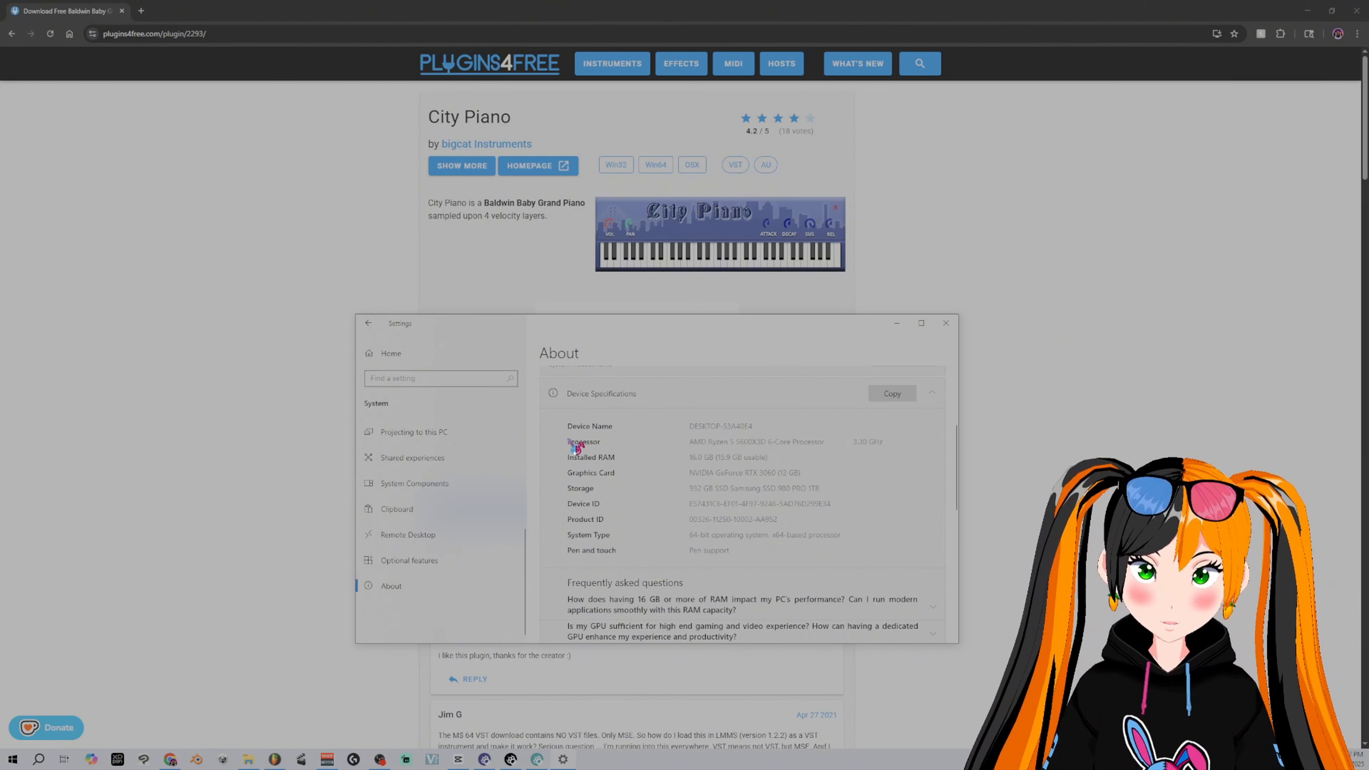
- Return to the City Piano page and download its Win 64 VST version
click(305, 440)
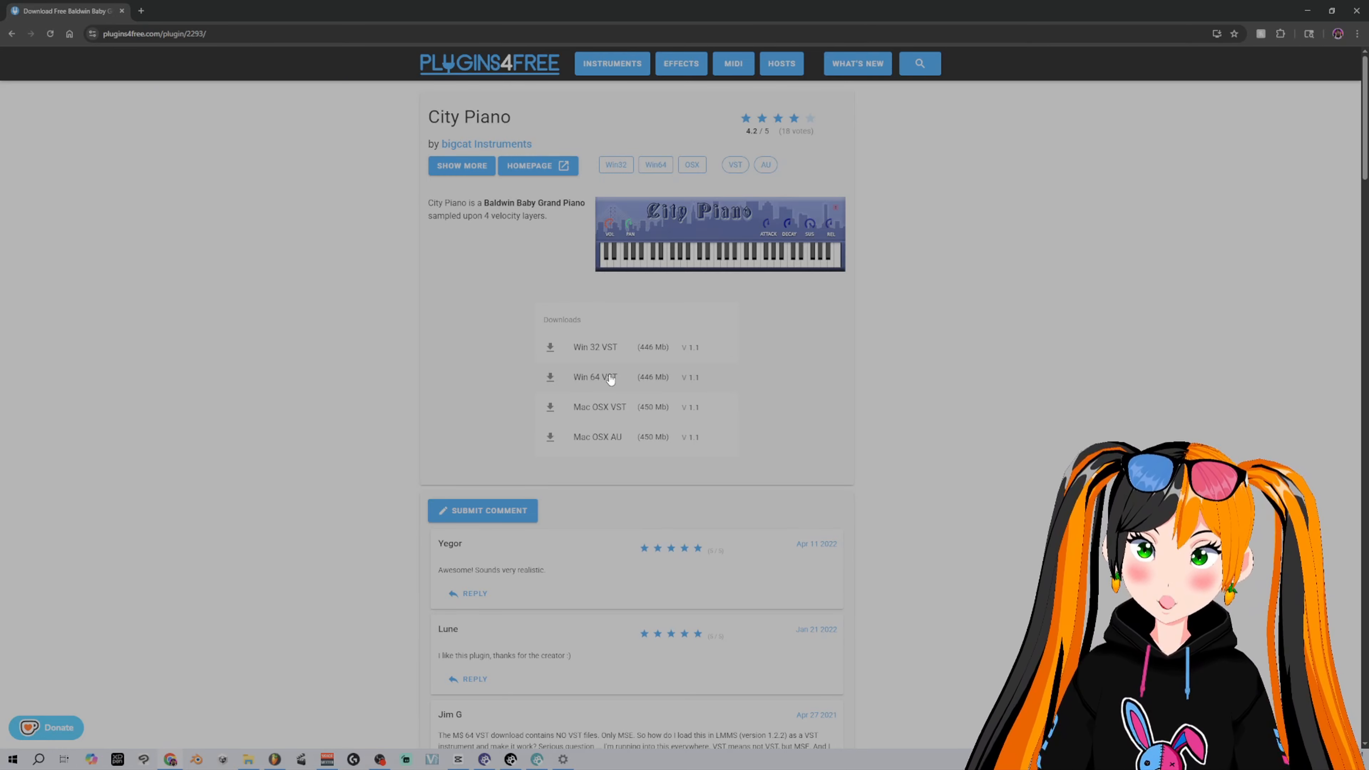
click(567, 381)
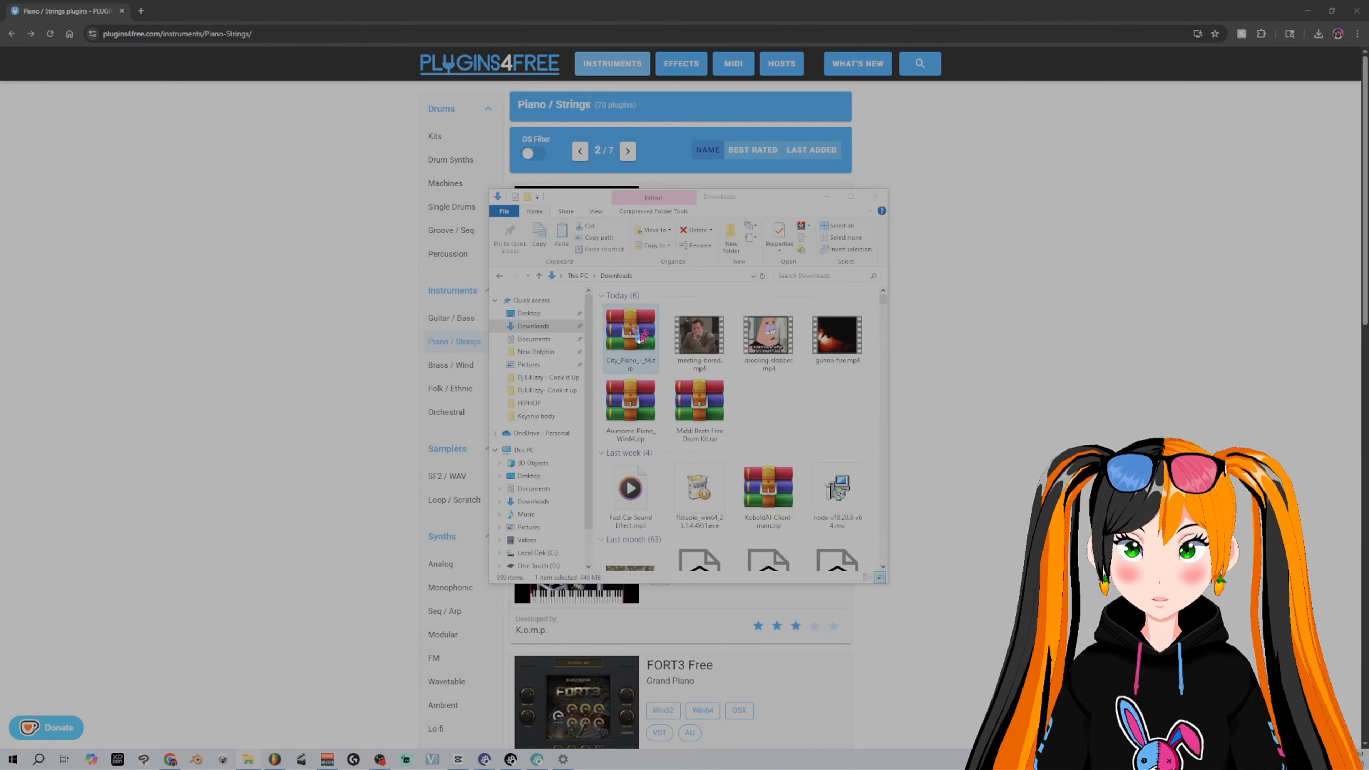
- Open the downloaded City Piano 64 zip, select its instruments folder and DLL, and start extracting them to a specified folder
double_click(639, 336)
shift+click(521, 389)
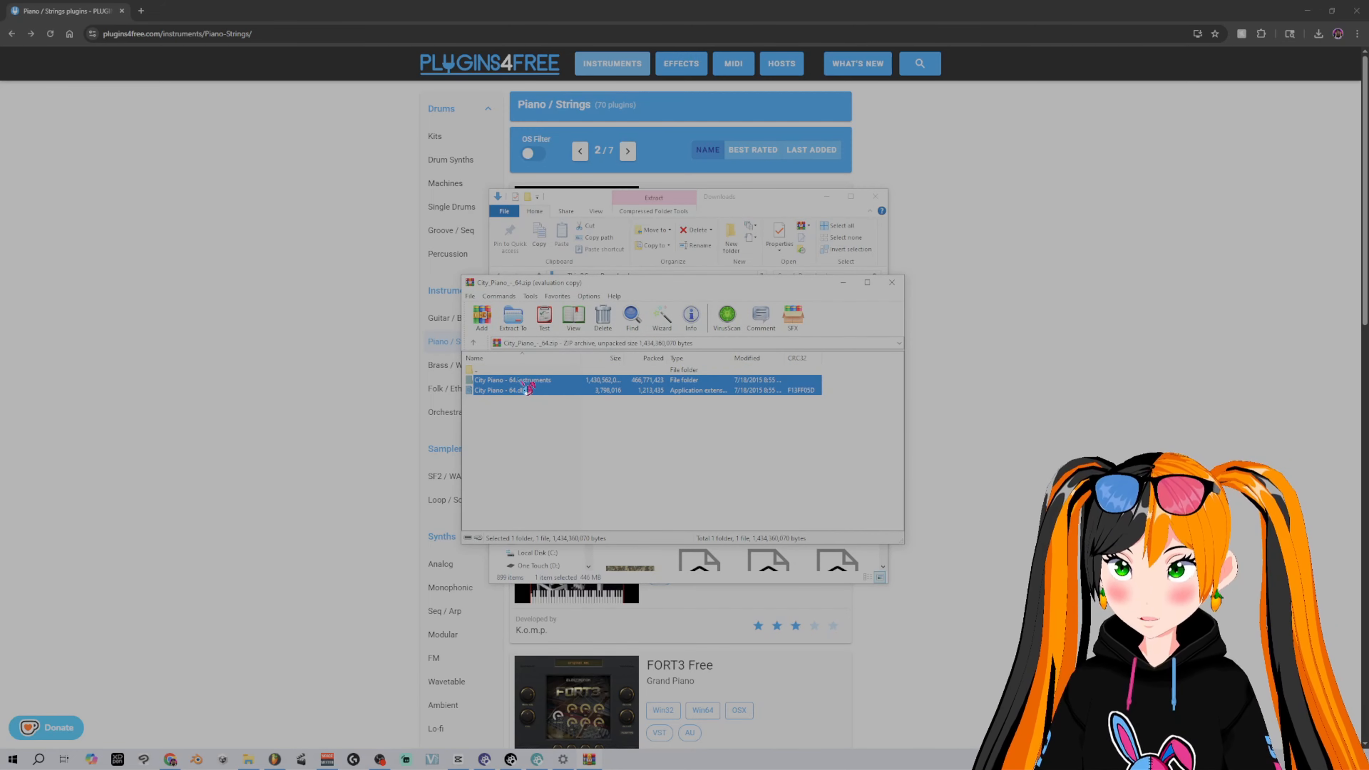
right_click(528, 389)
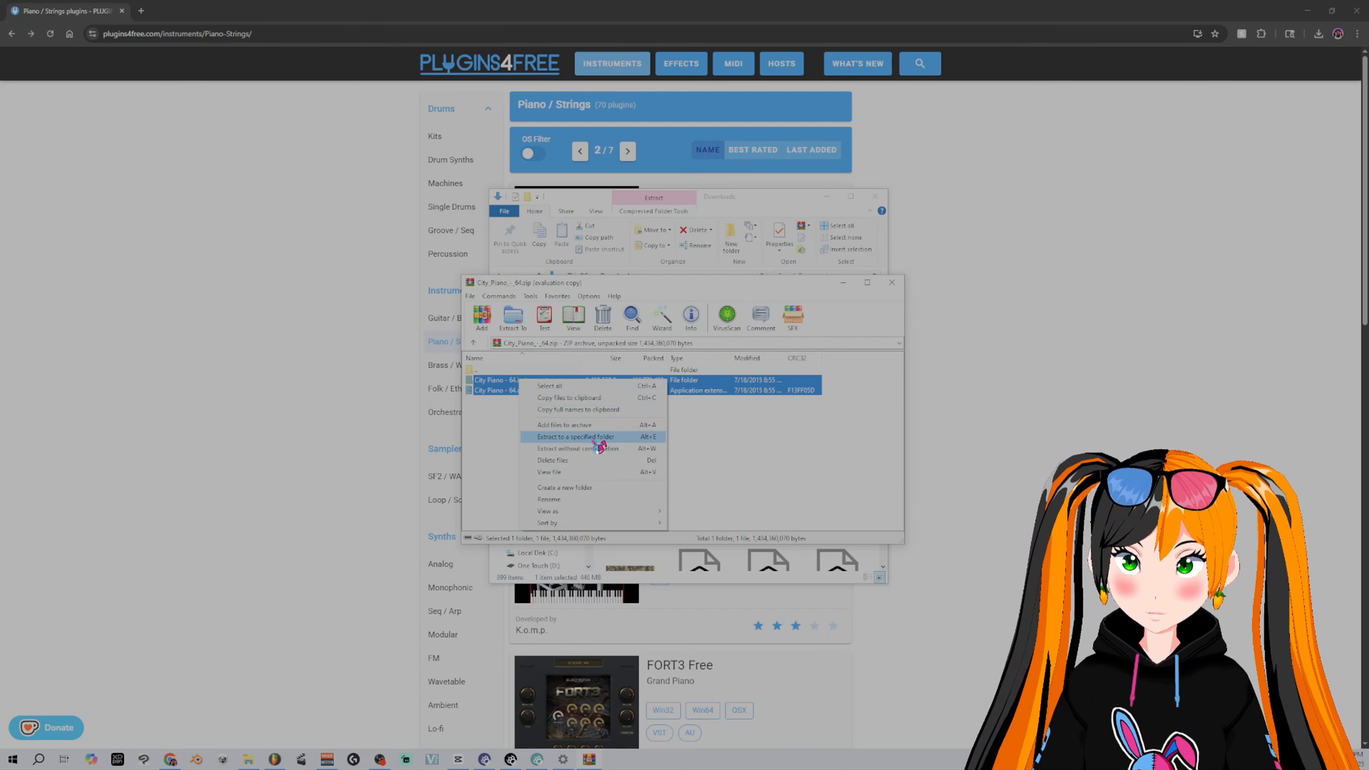
click(603, 437)
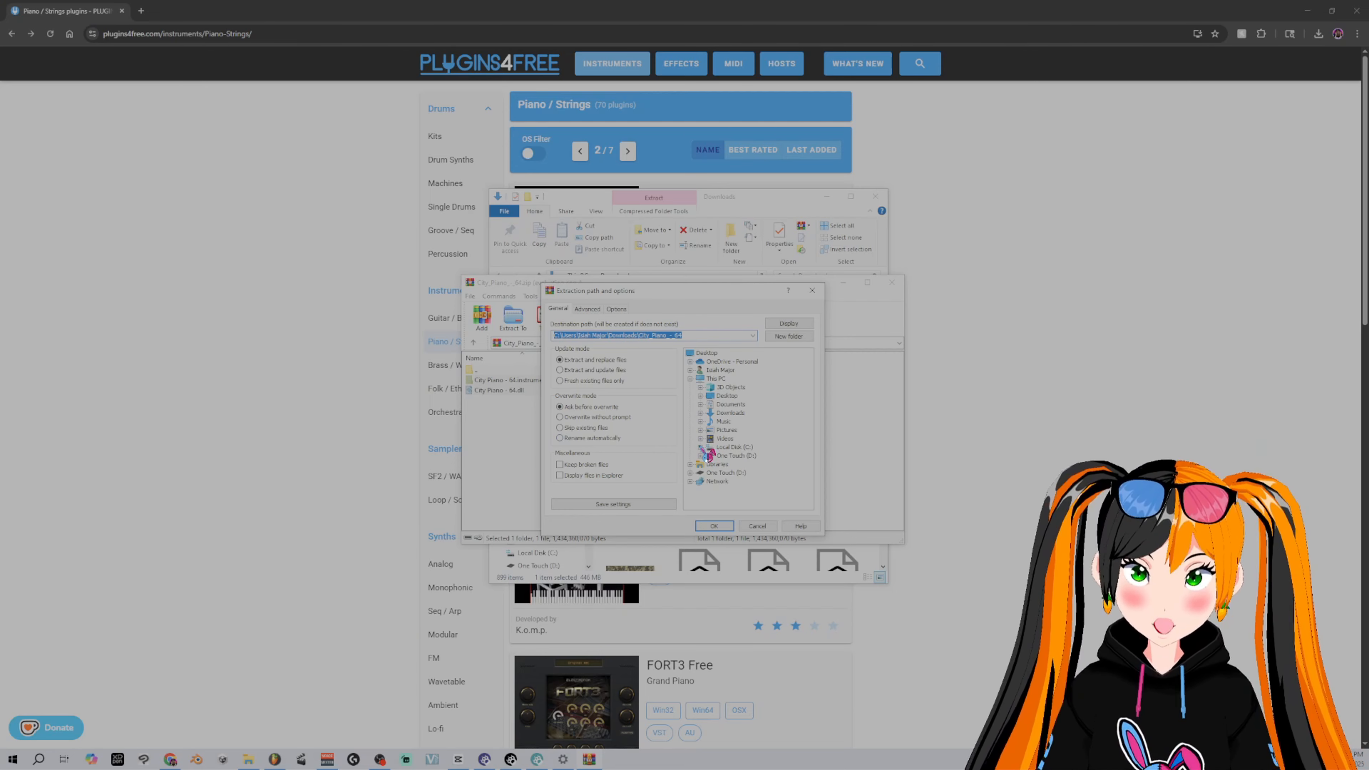
- Extract the files within FL Studio's Plugins folder under Program Files > Image-Line, and close the archive and Downloads windows
click(706, 447)
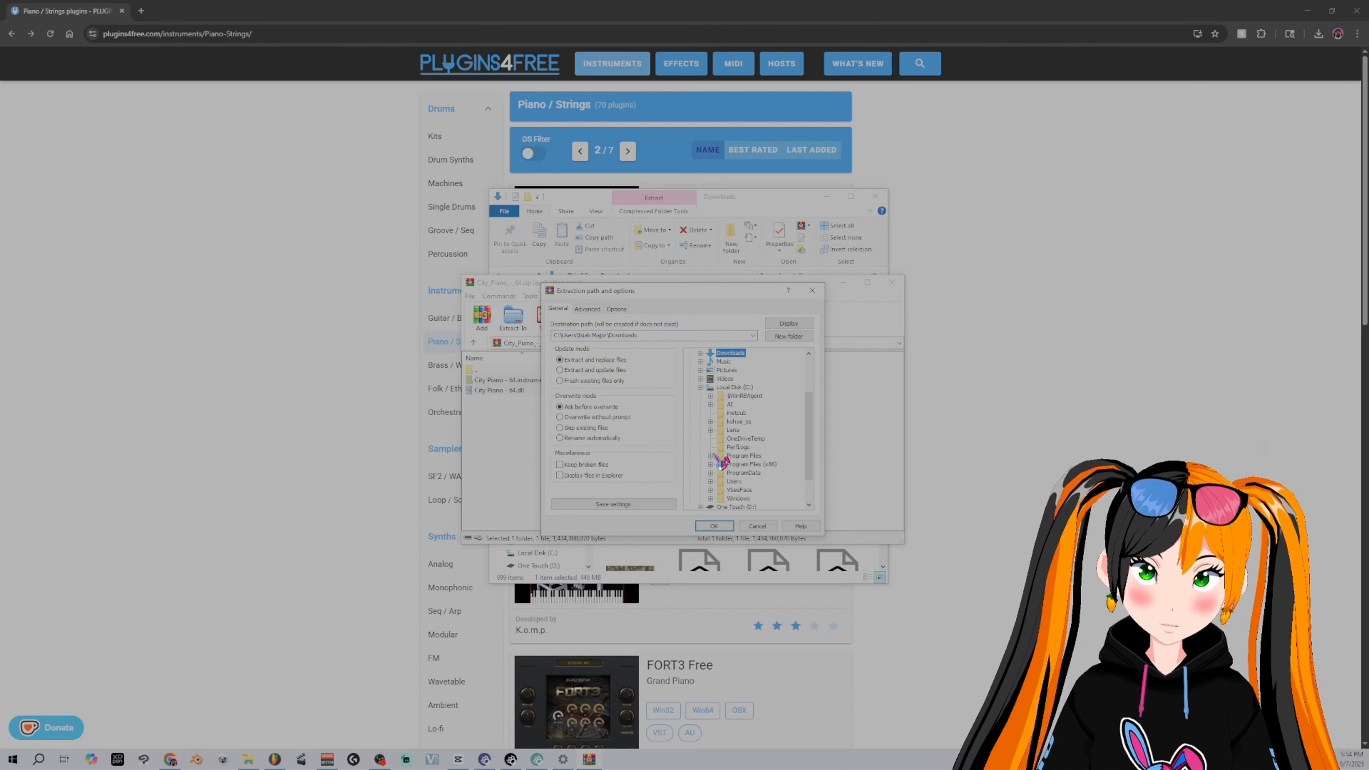
click(712, 457)
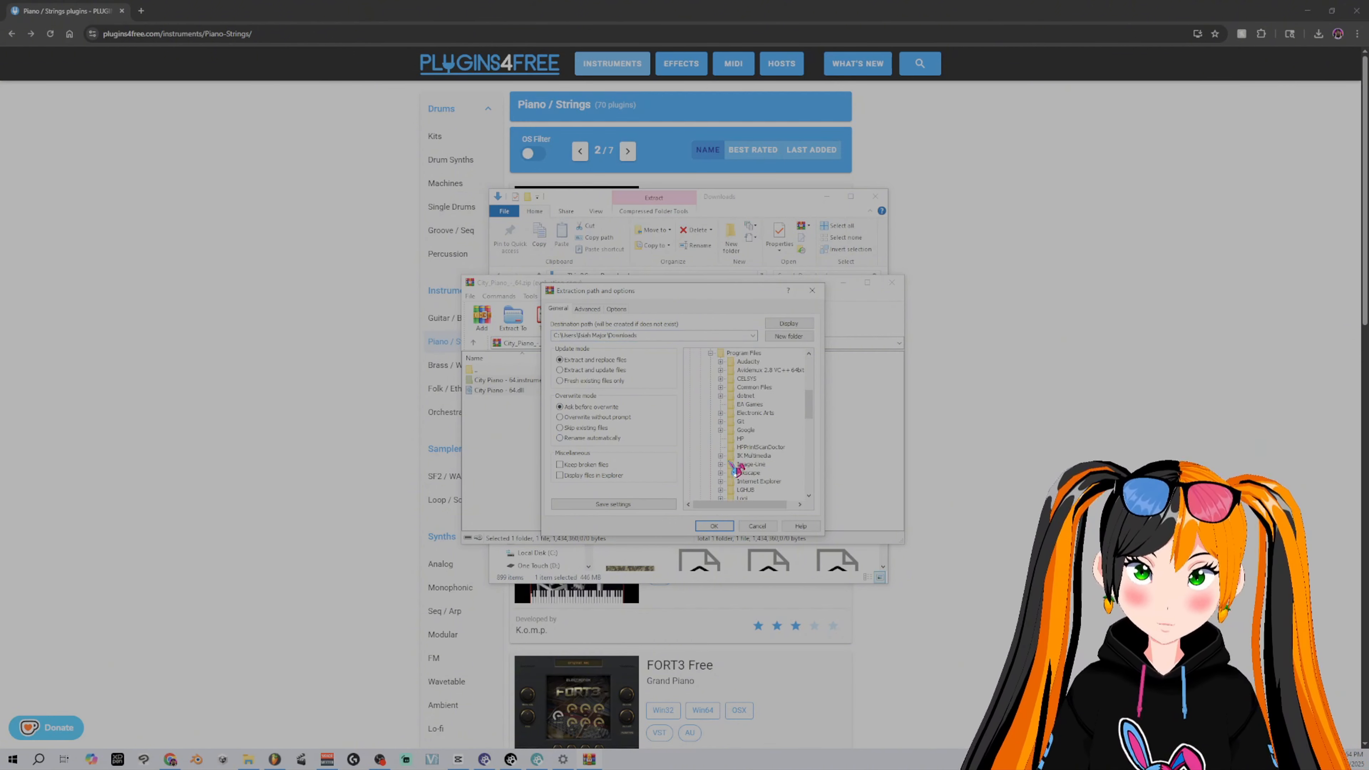
click(721, 464)
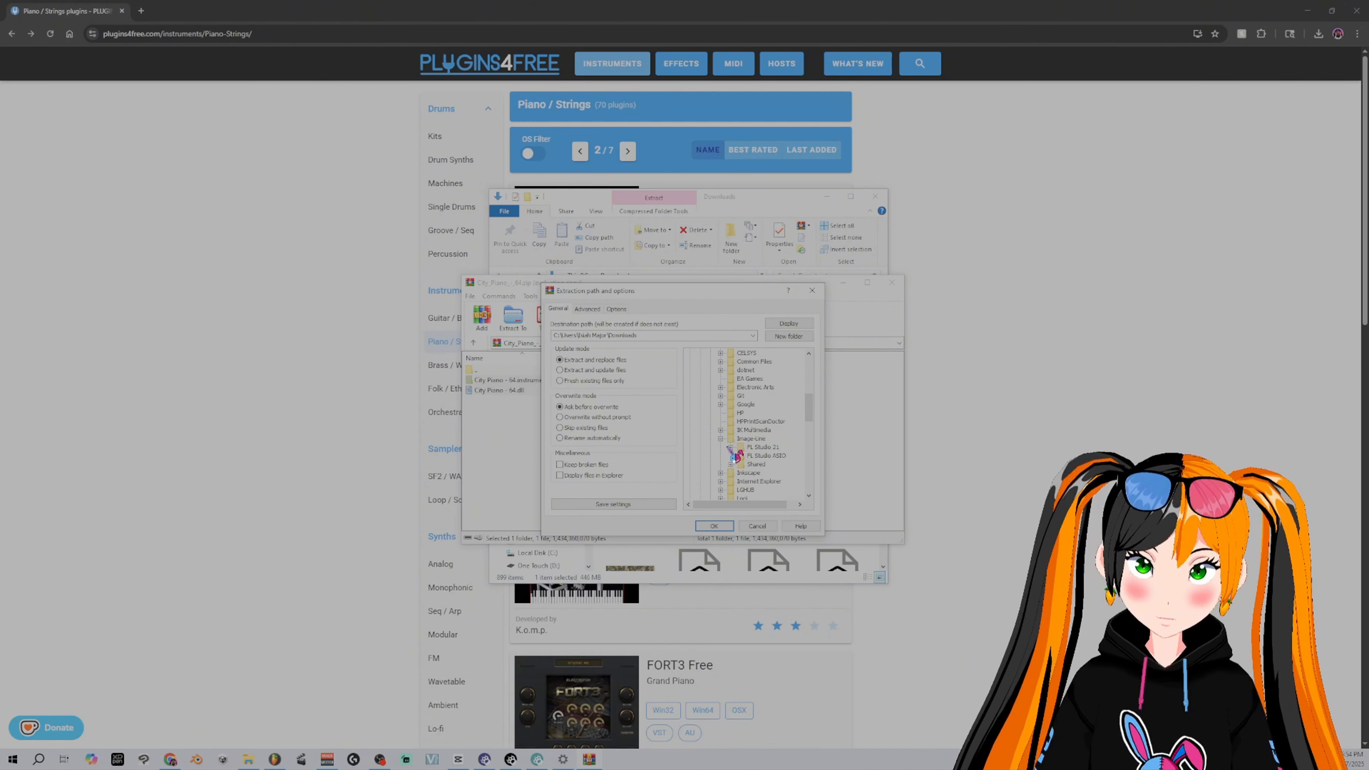
click(731, 447)
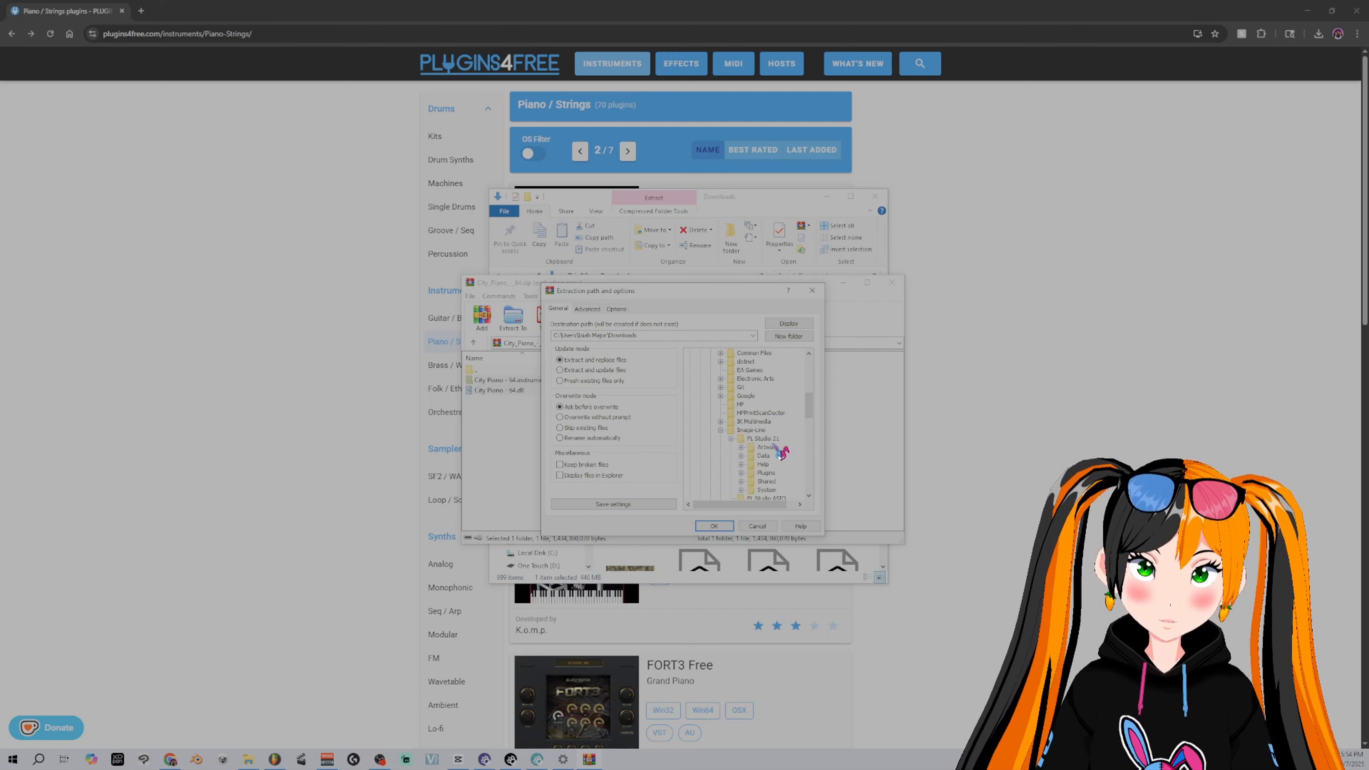
scroll(781, 446, down, 1)
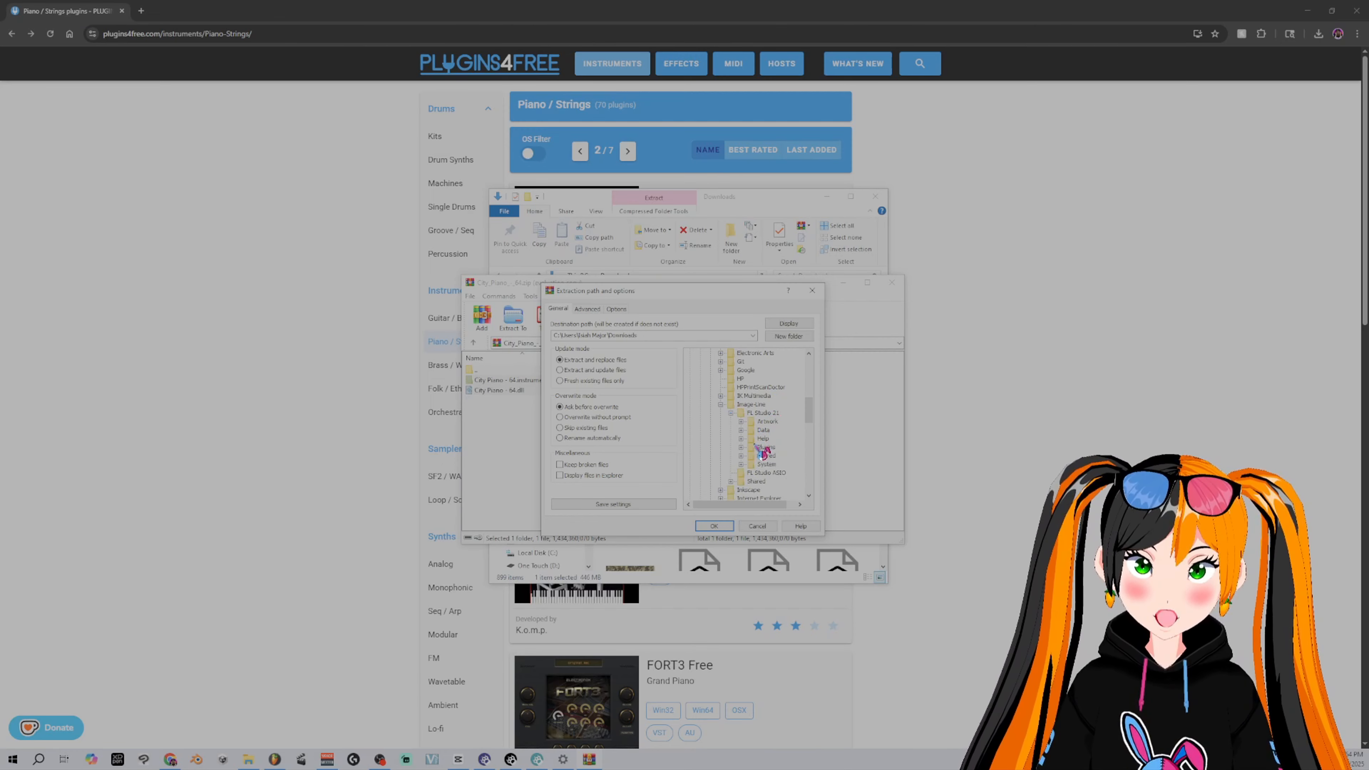
click(741, 447)
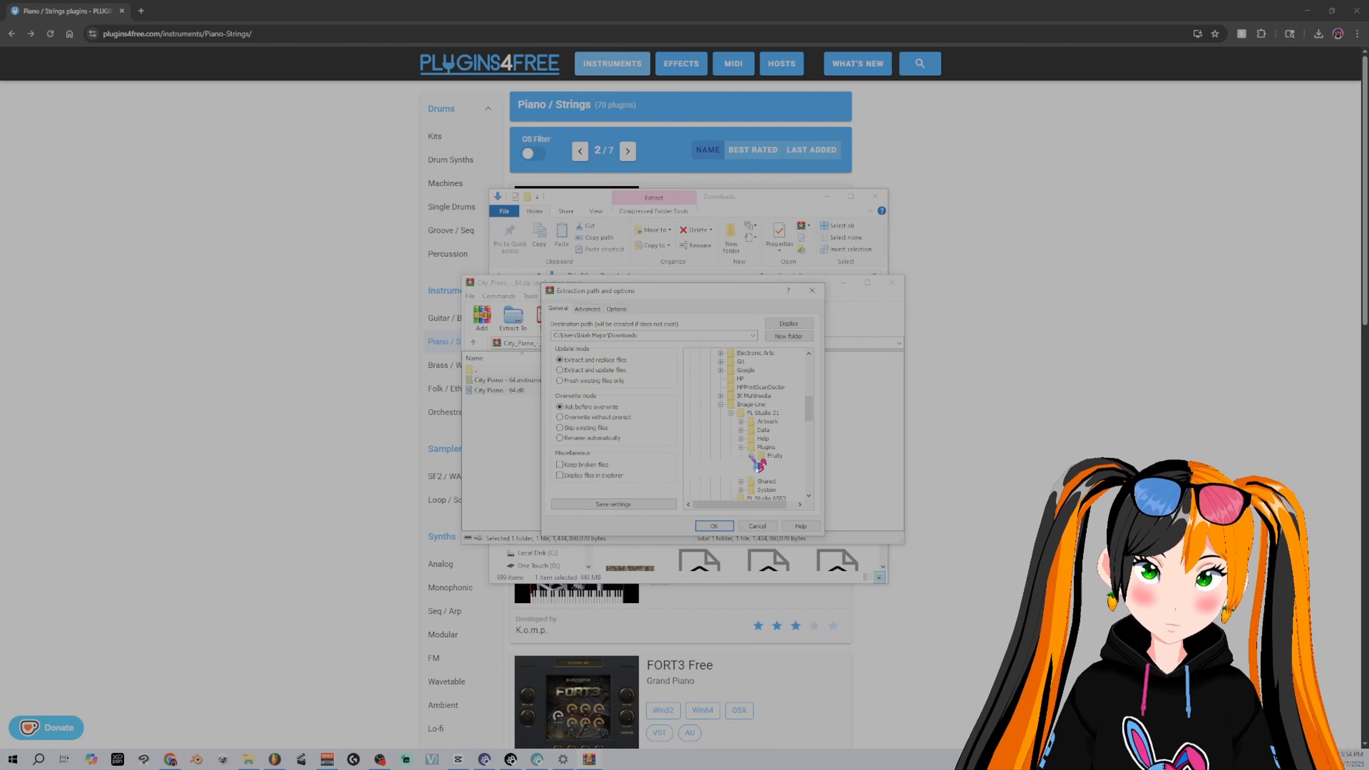
click(784, 448)
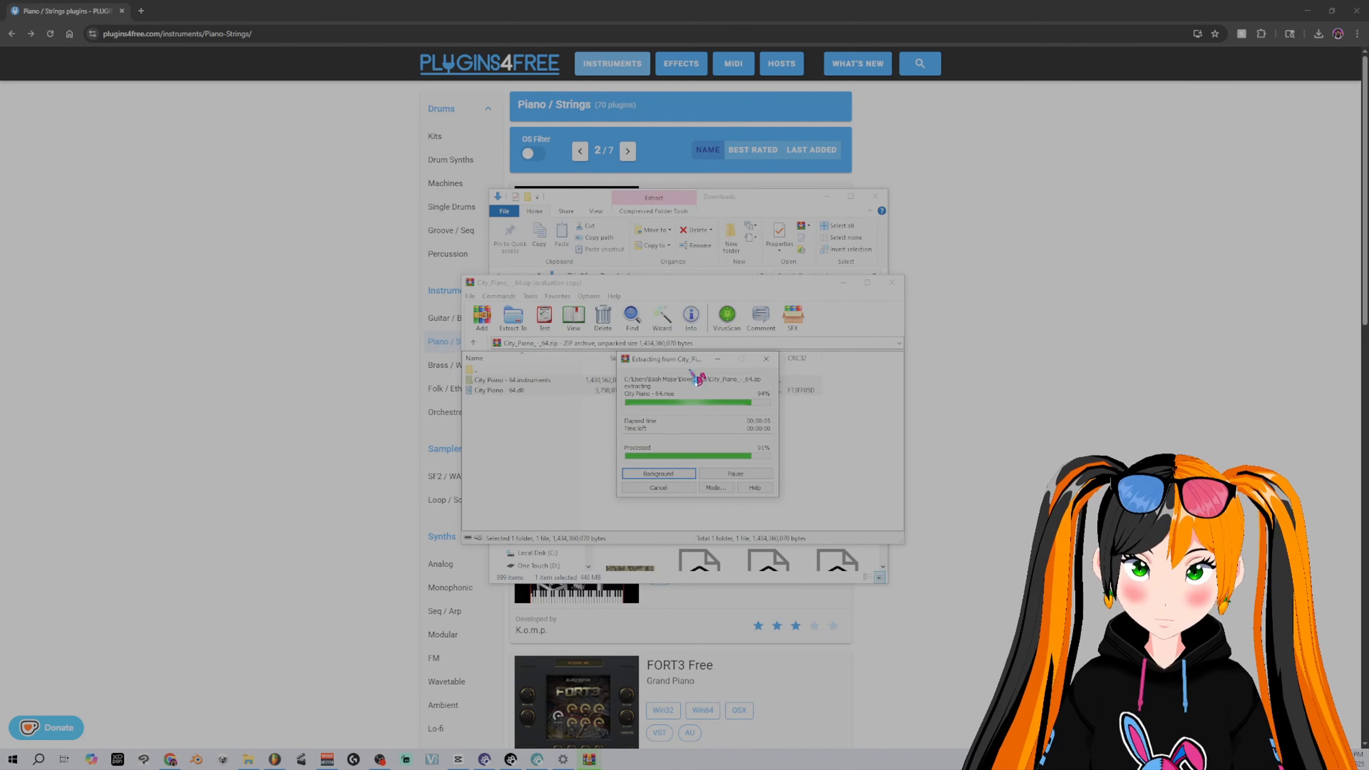
click(892, 282)
click(876, 197)
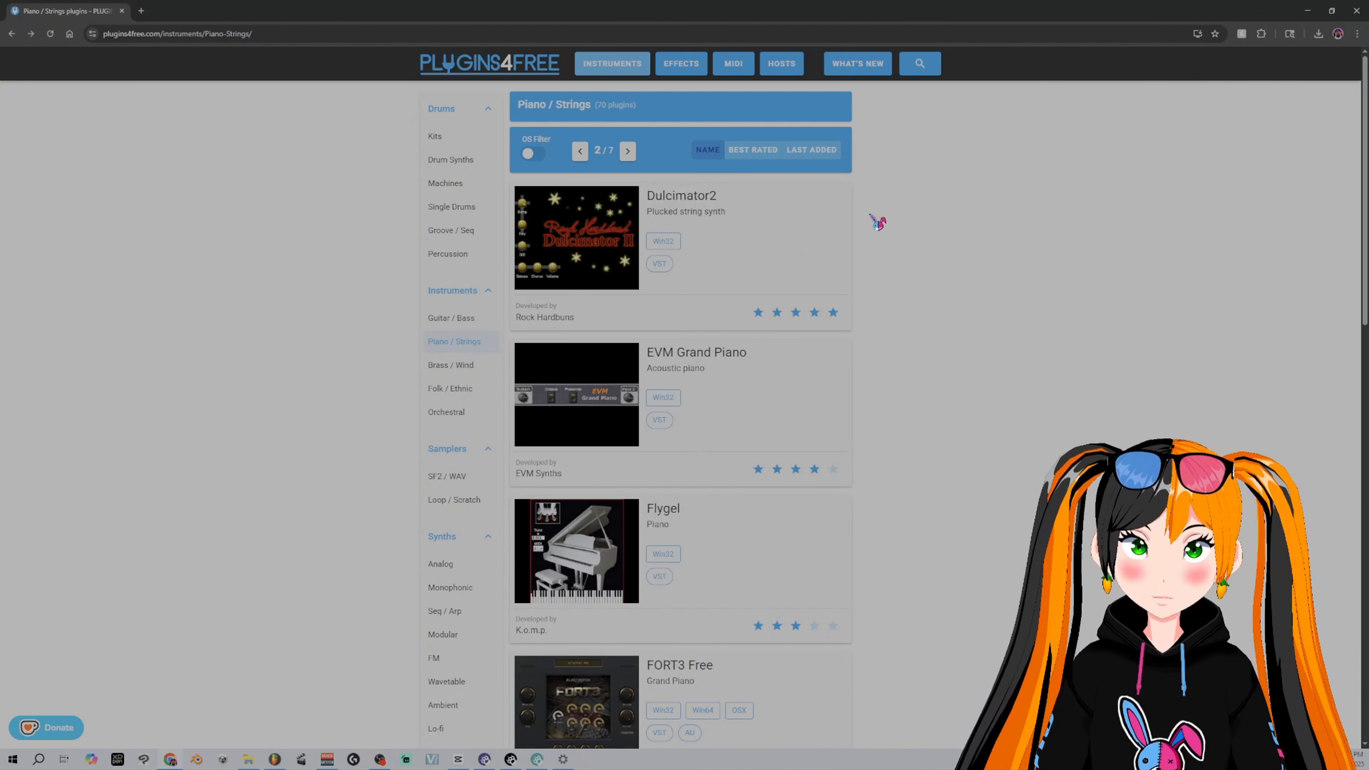
- Switch to FL Studio and scan for installed plugins in the Plugin Manager
click(286, 760)
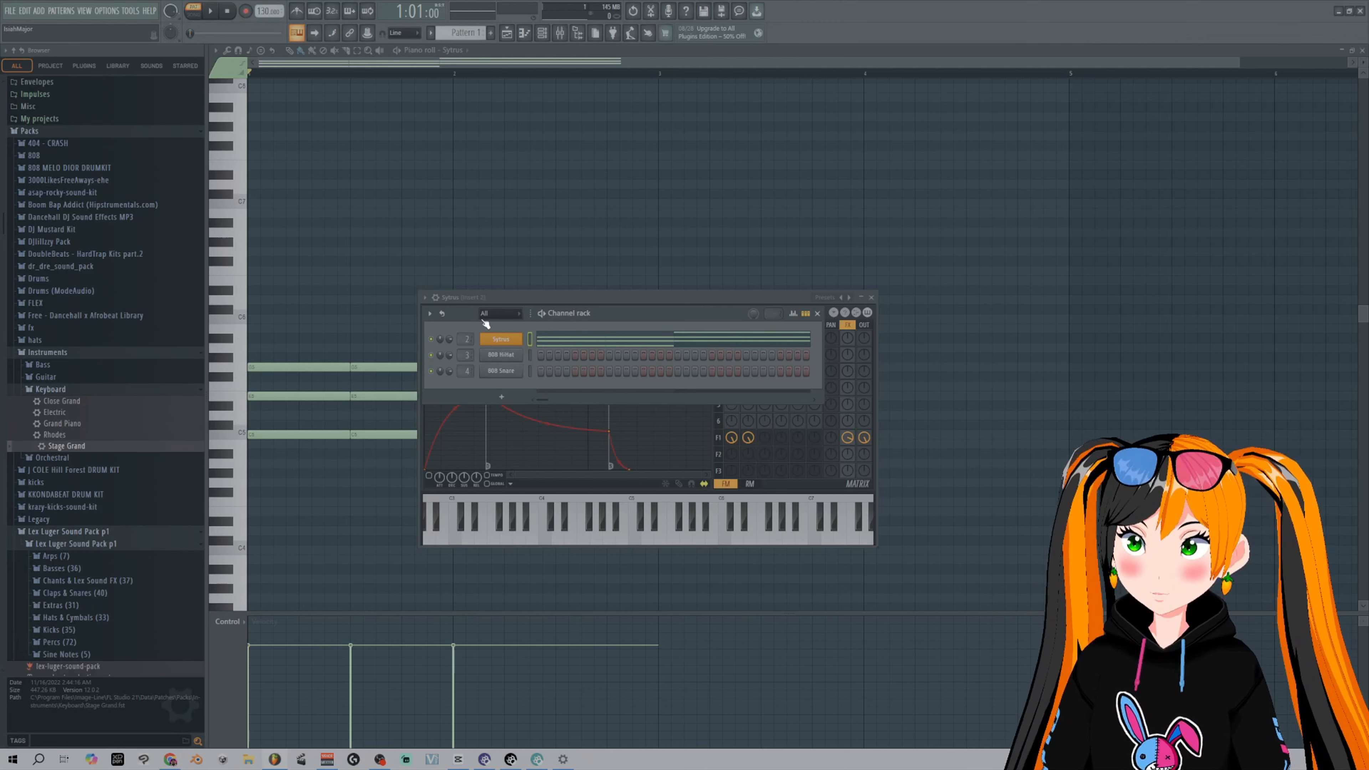
right_click(503, 341)
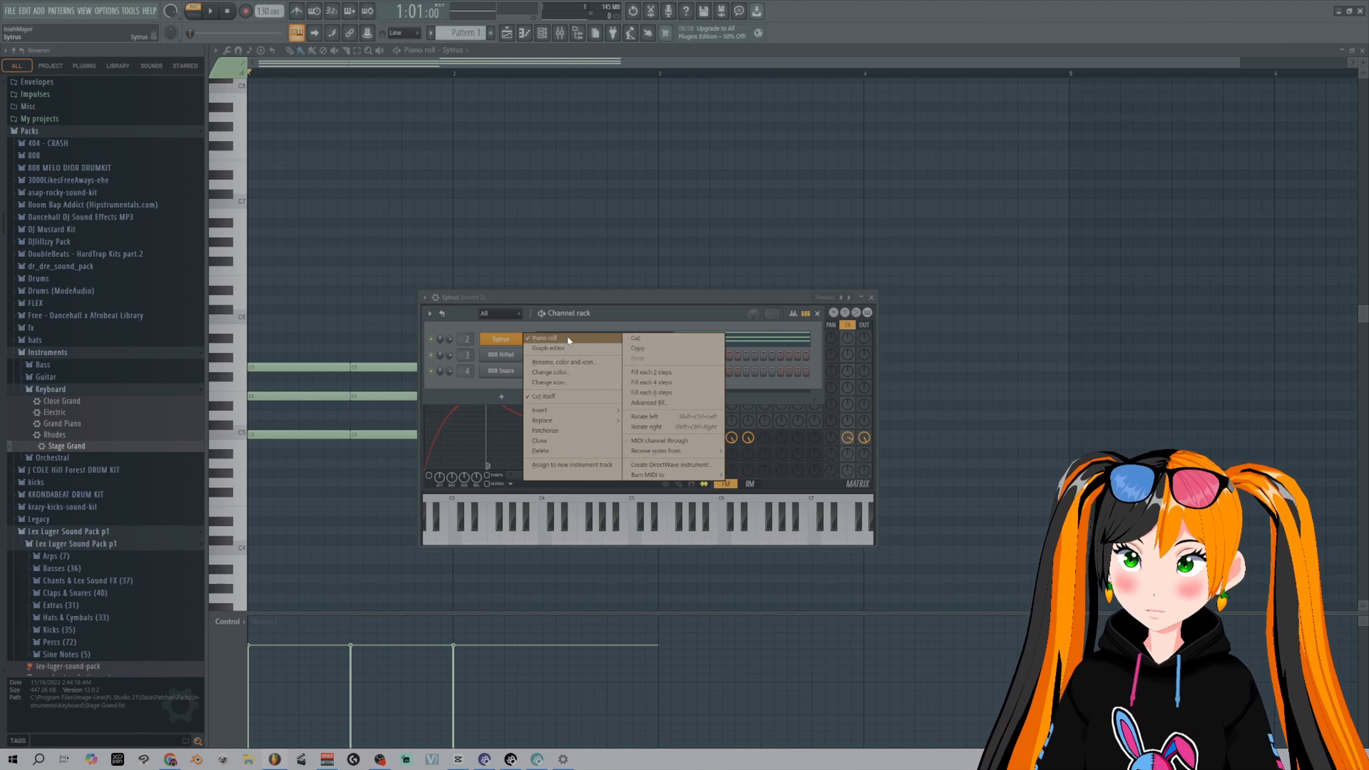
mouse_move(542, 420)
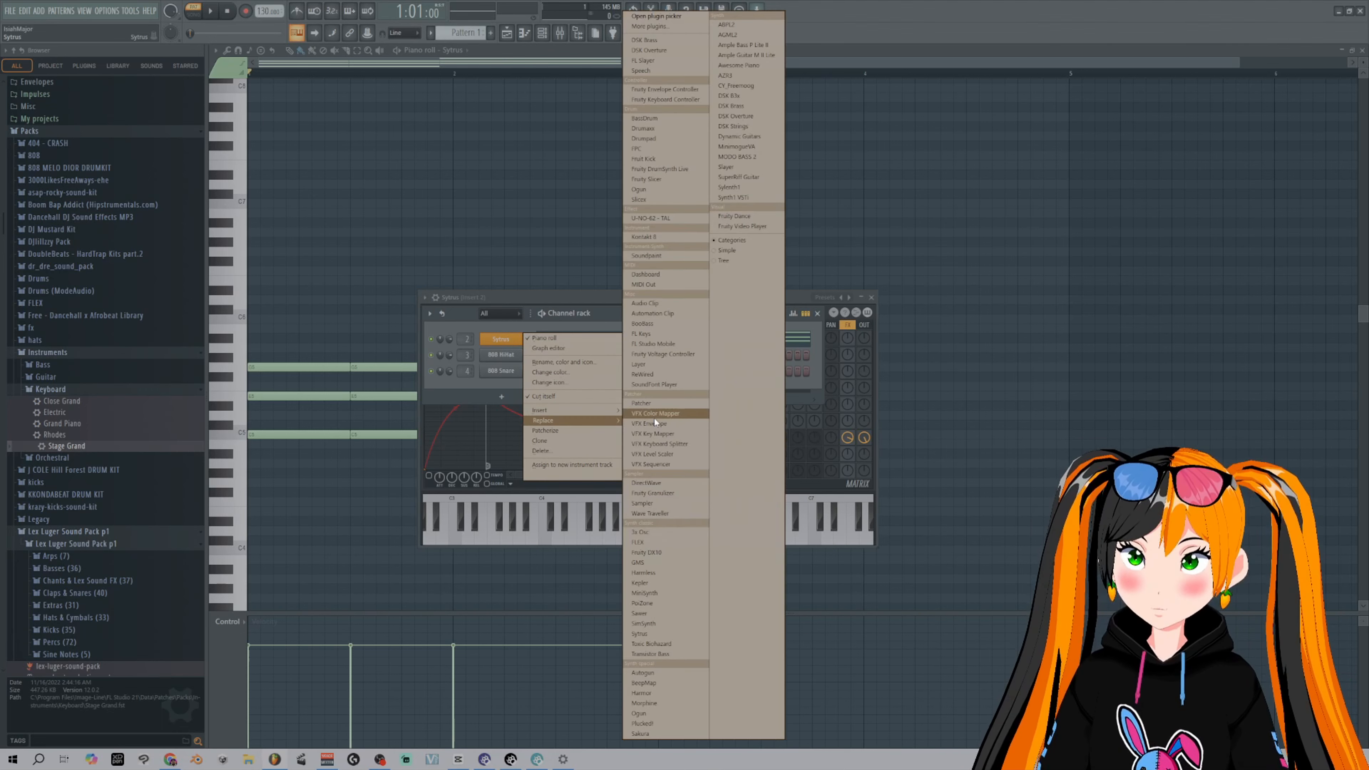
click(666, 25)
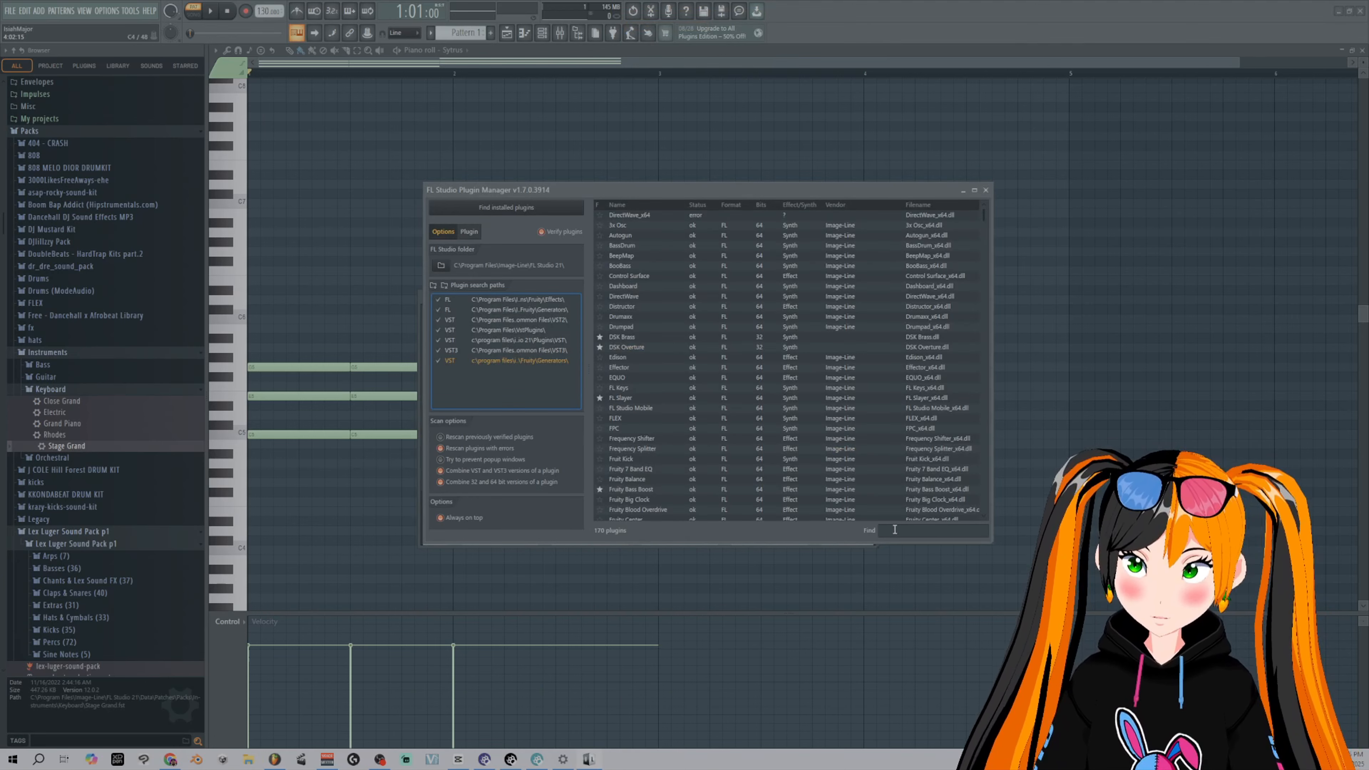
click(504, 209)
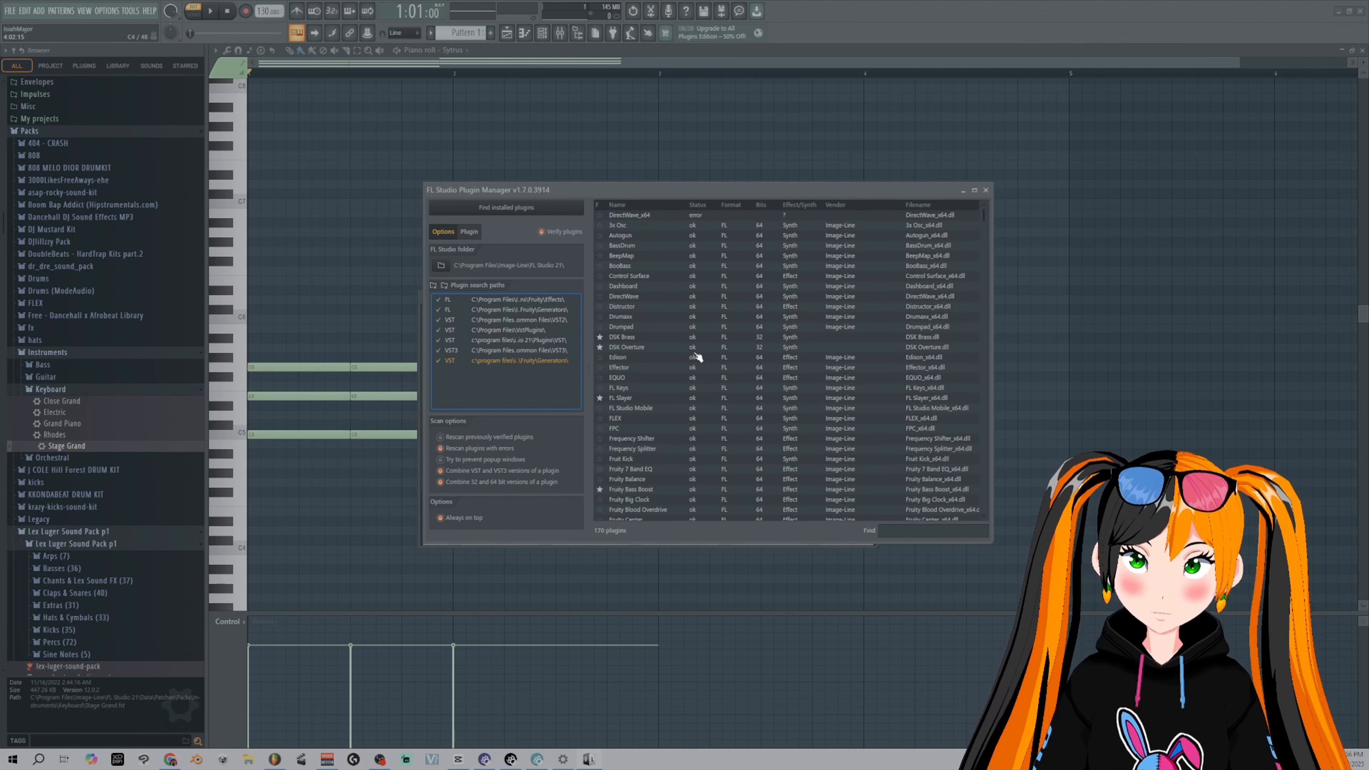
- Find City Piano in the Plugin Manager's list, mark it as a favorite, and close the manager
scroll(734, 367, down, 3)
scroll(735, 368, up, 3)
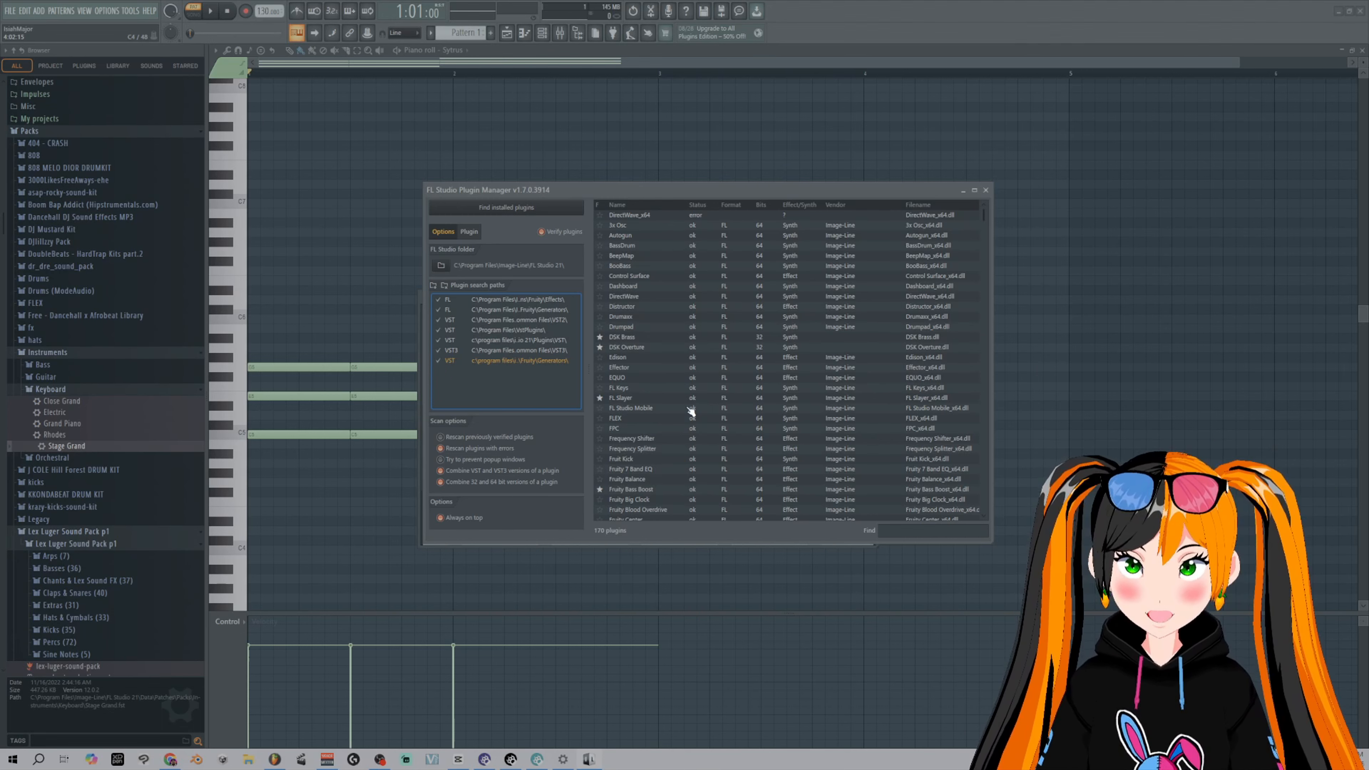
scroll(695, 395, down, 14)
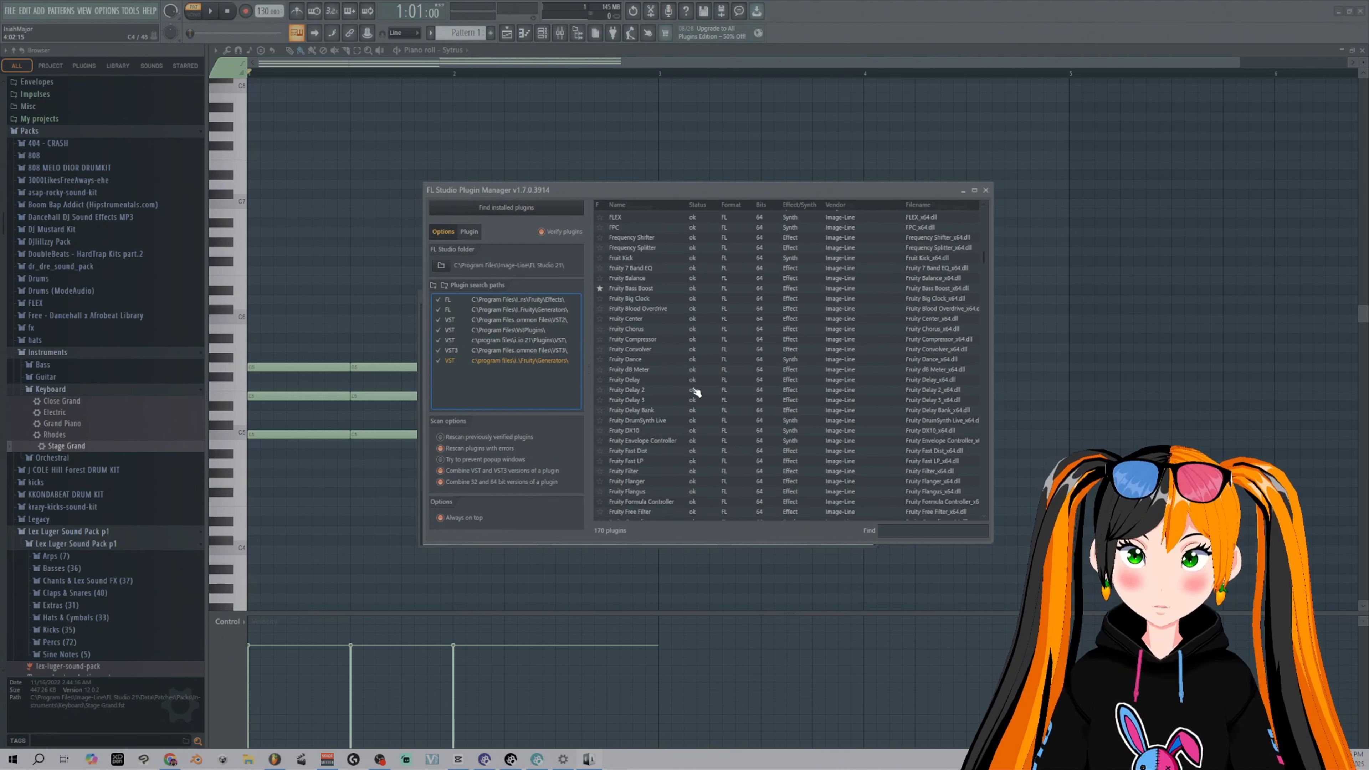
scroll(695, 393, down, 15)
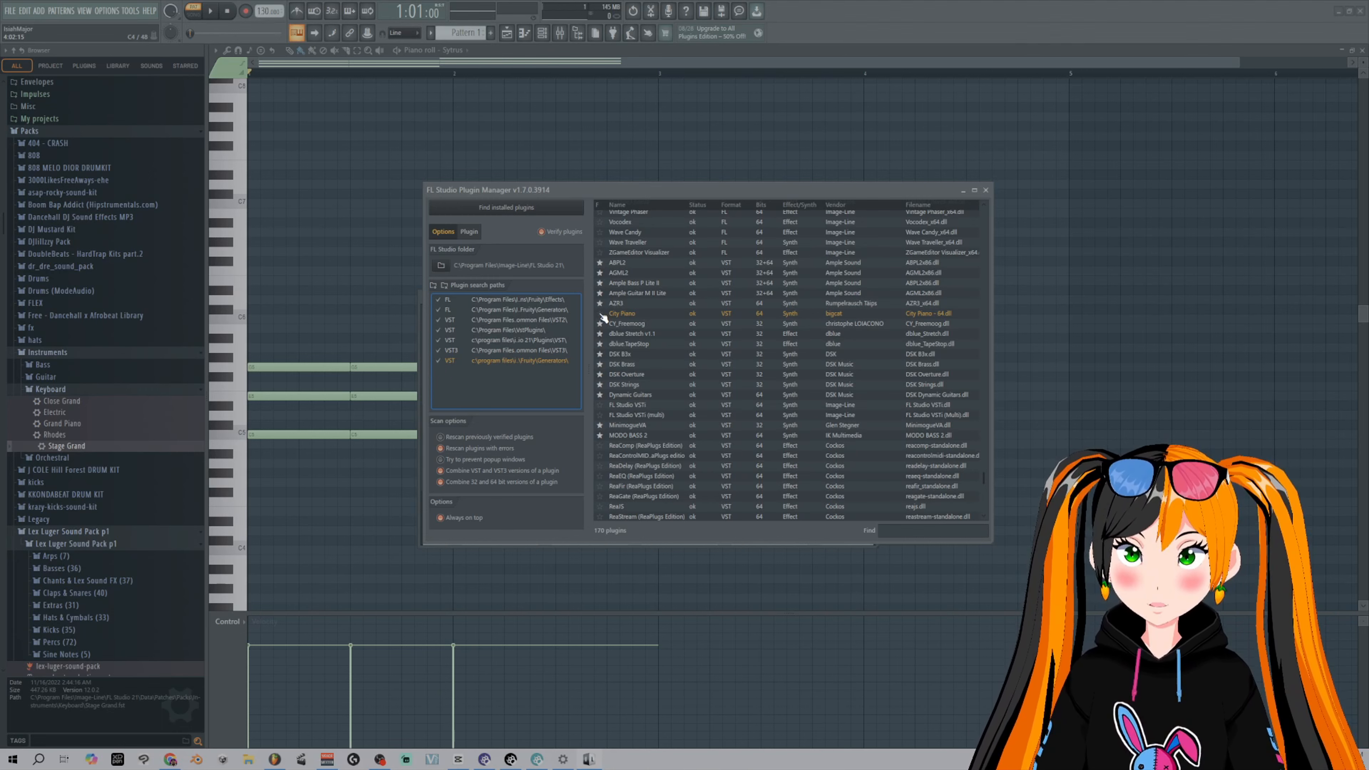
click(614, 313)
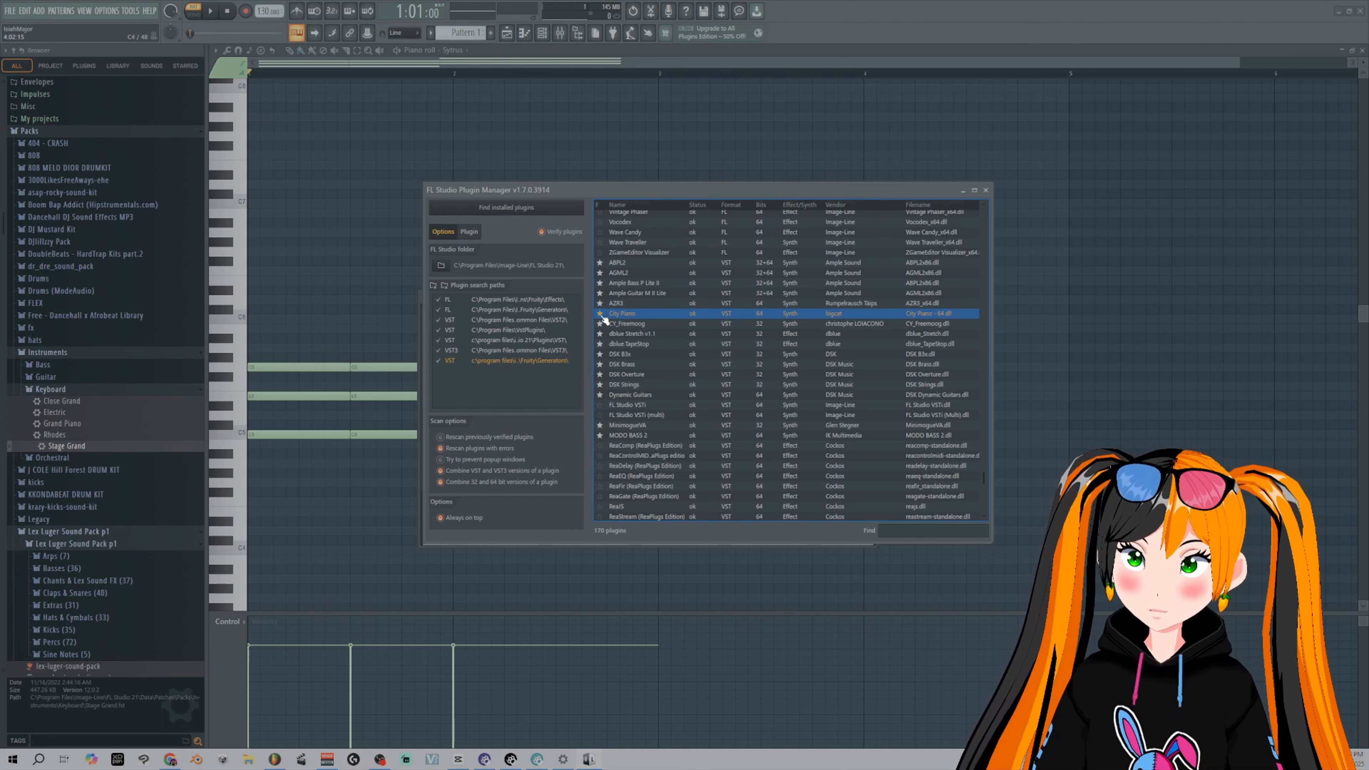
click(985, 191)
- Replace the Sytrus channel's instrument with City Piano, and arrange its window clear of the channel rack
right_click(518, 337)
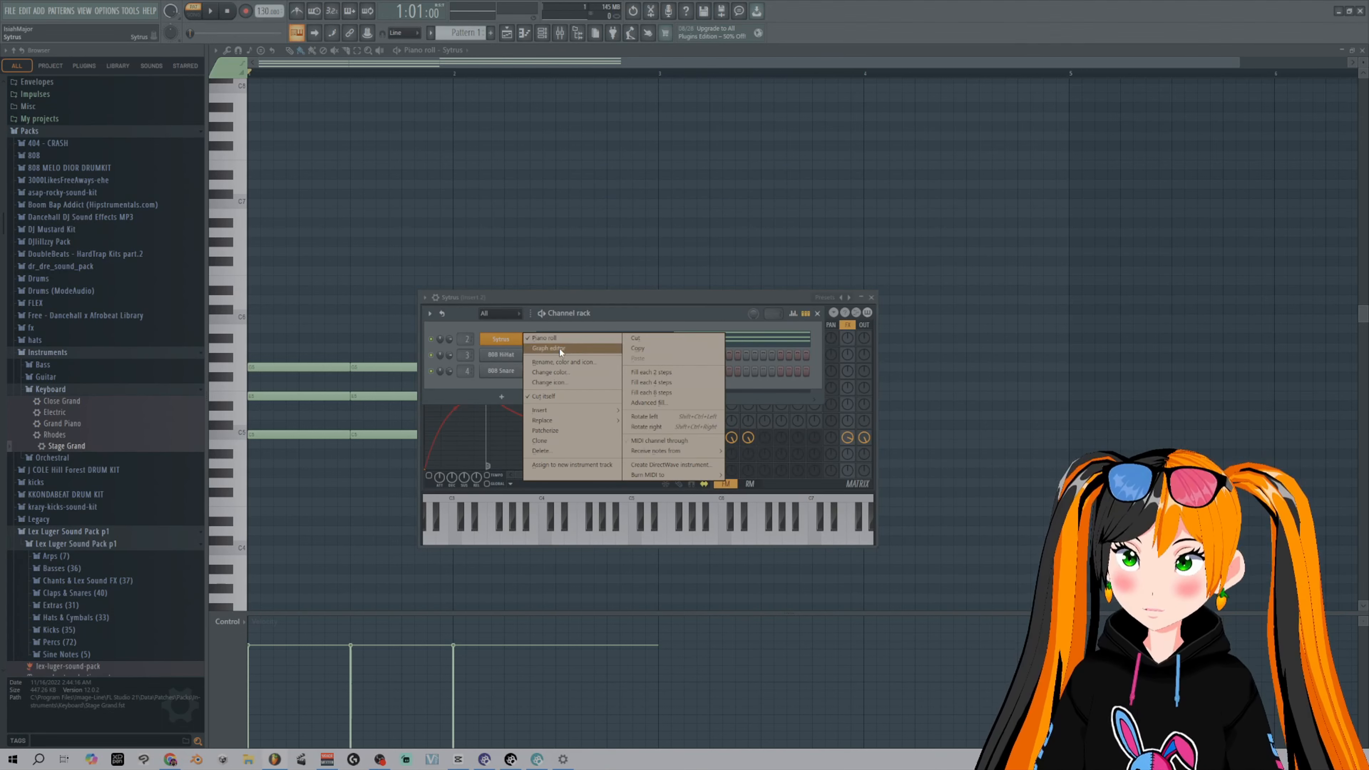
mouse_move(565, 420)
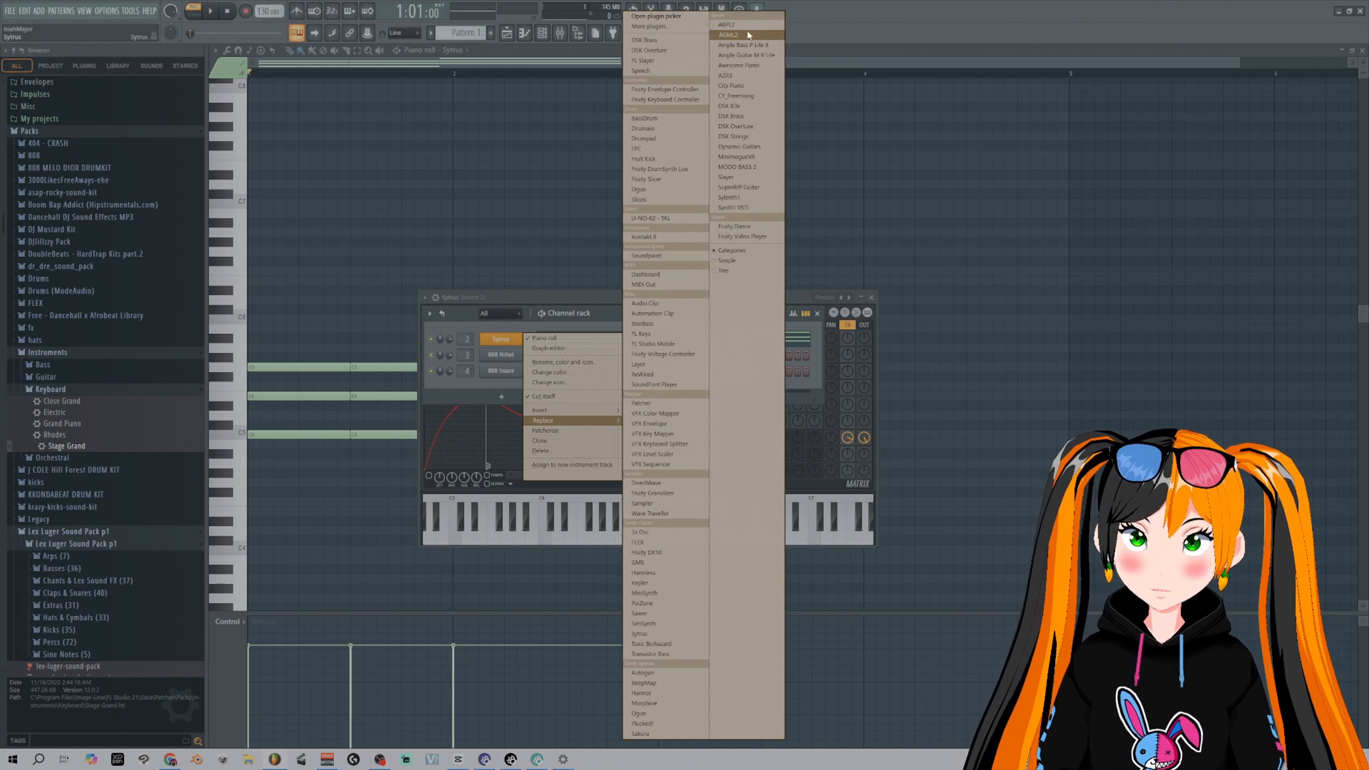
click(751, 87)
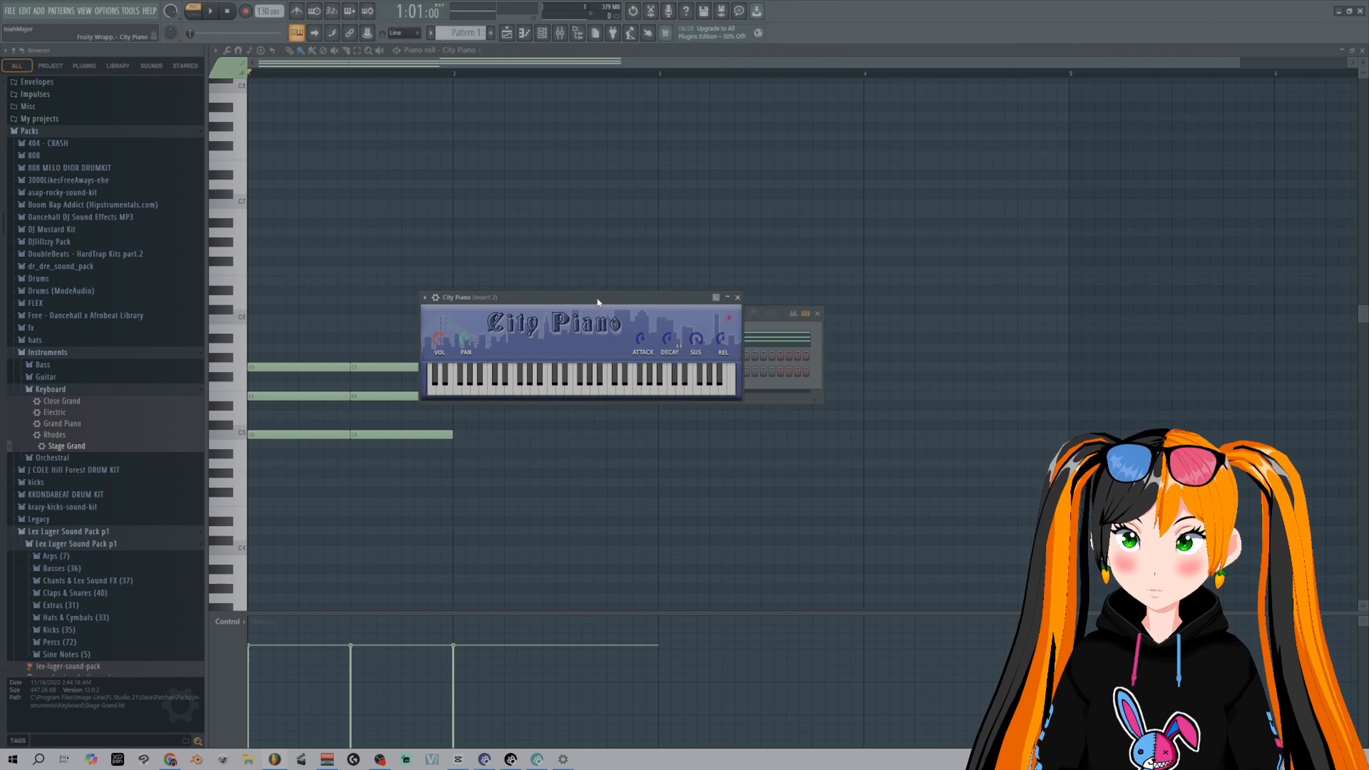
drag(596, 298, 706, 177)
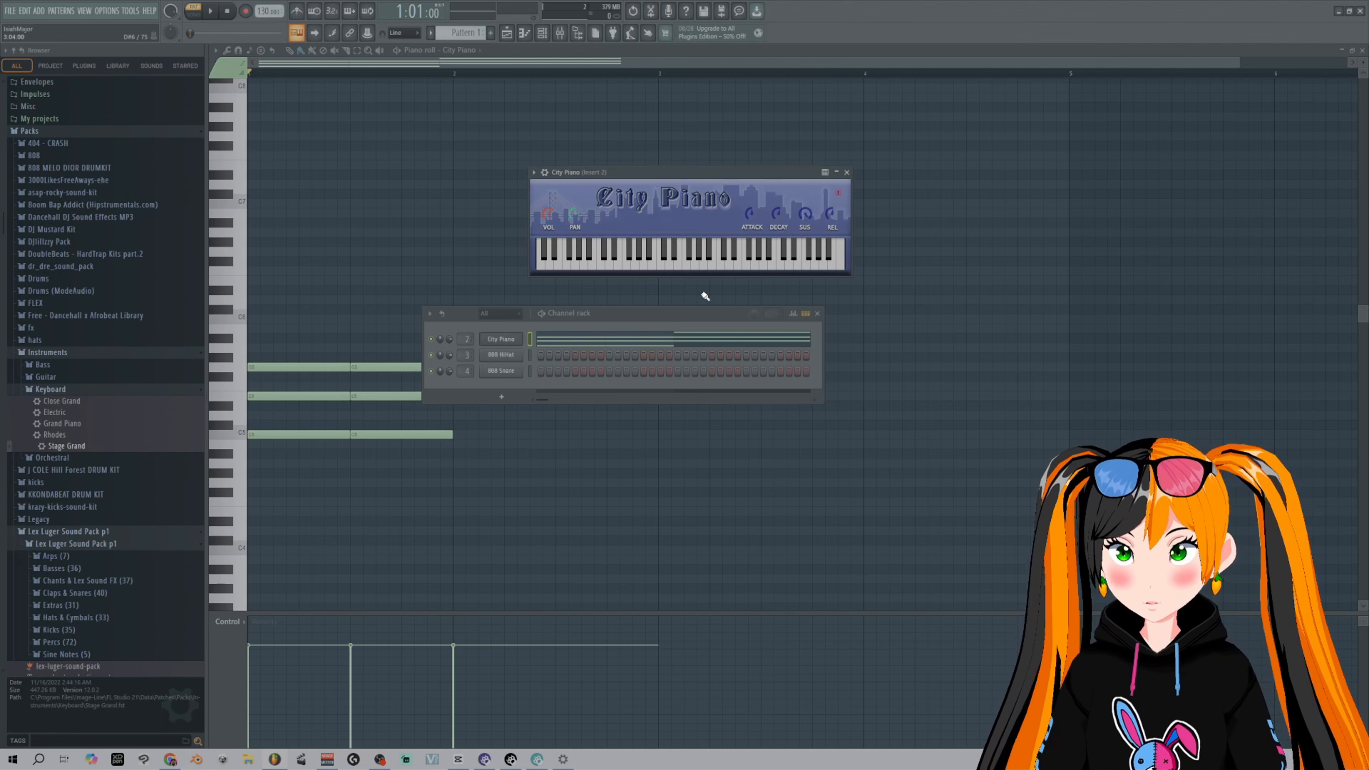
drag(666, 318, 725, 330)
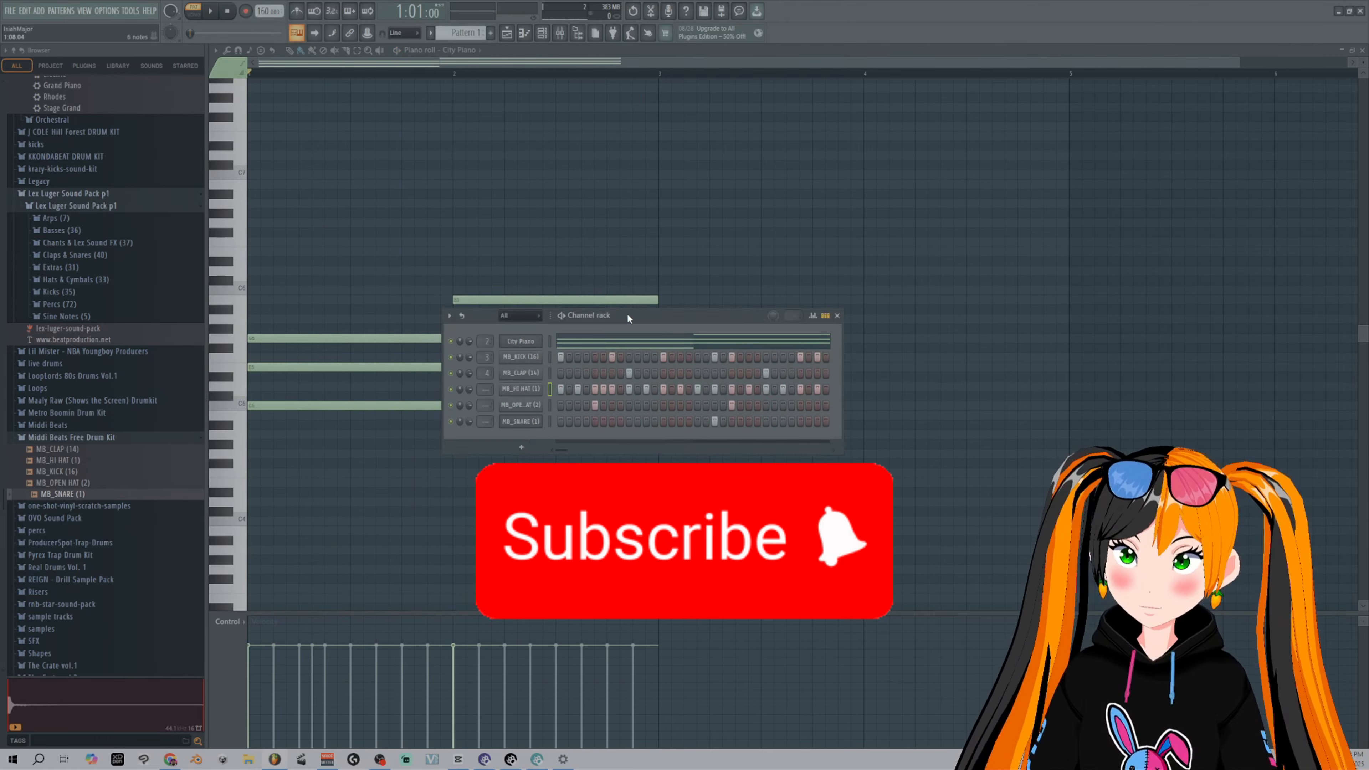
- Reposition the channel rack and play the City Piano pattern together with the drums
mouse_move(657, 264)
mouse_down()
mouse_move(645, 227)
mouse_move(682, 266)
mouse_move(638, 268)
mouse_up()
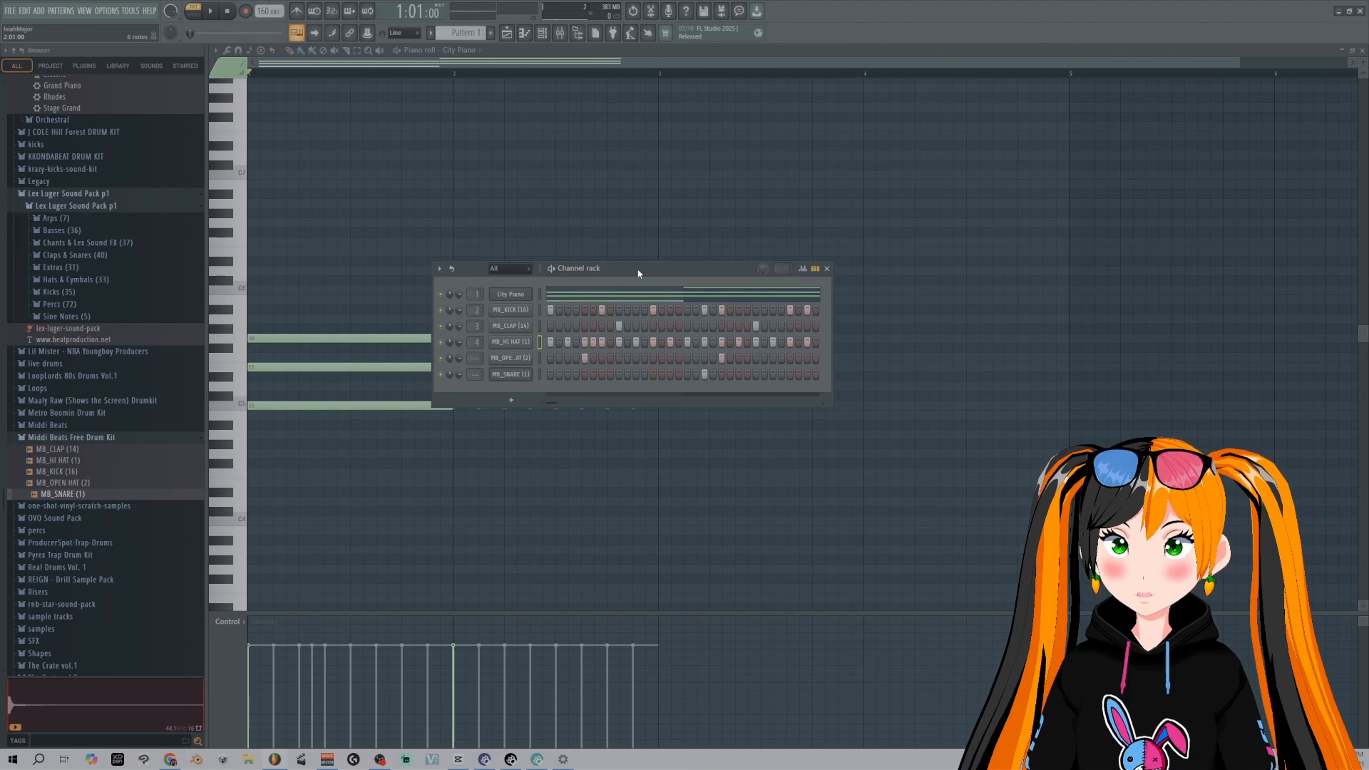
mouse_move(638, 271)
mouse_down()
mouse_move(673, 252)
mouse_move(660, 261)
mouse_up()
key(space)
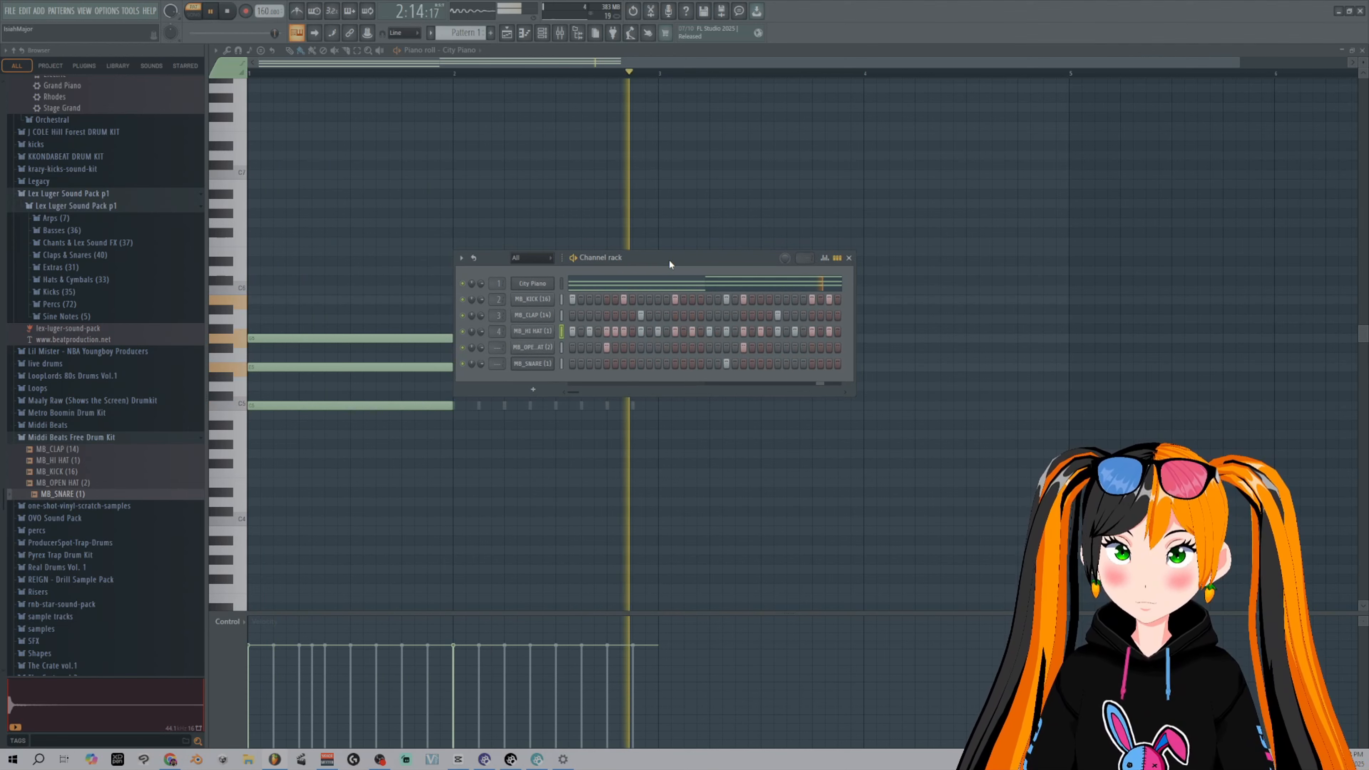
key(space)
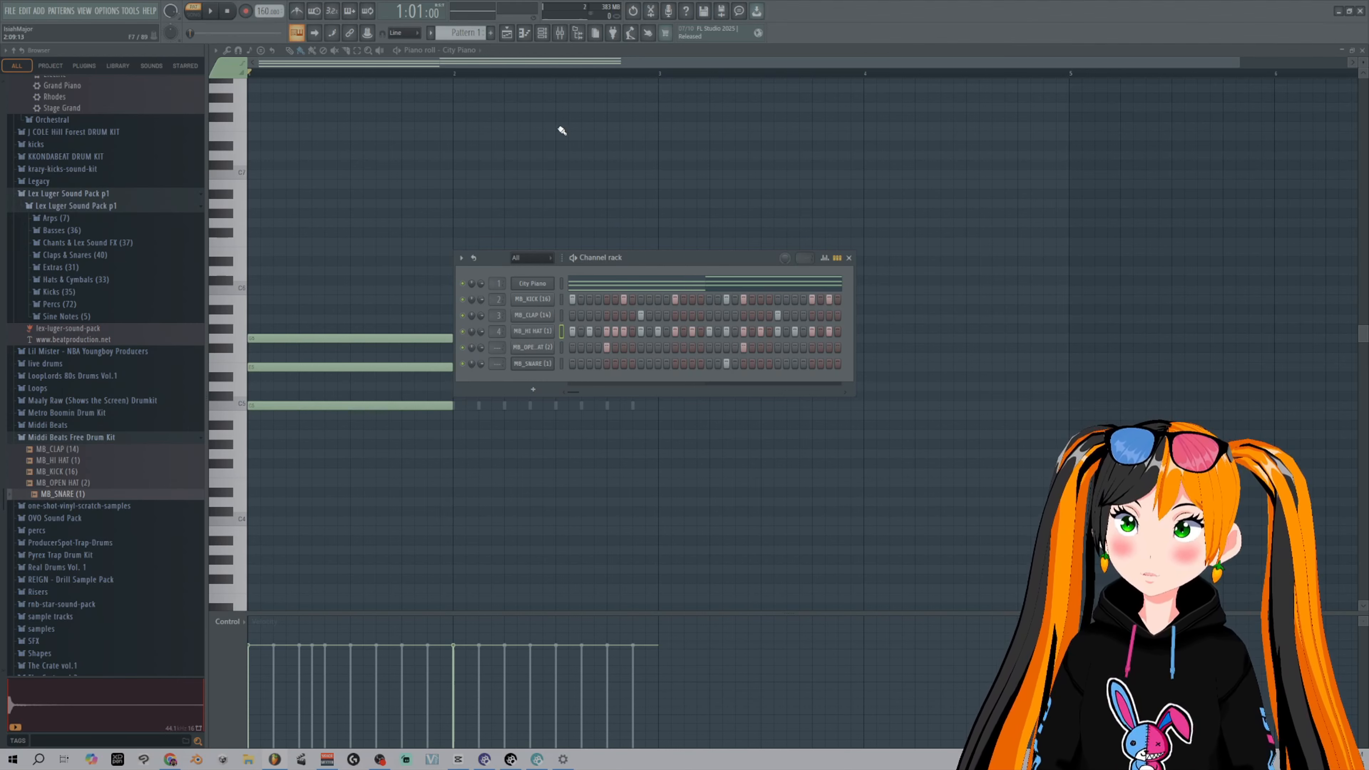
- Open the mixer, select Insert 1, and arrange the mixer and channel rack side by side
click(565, 36)
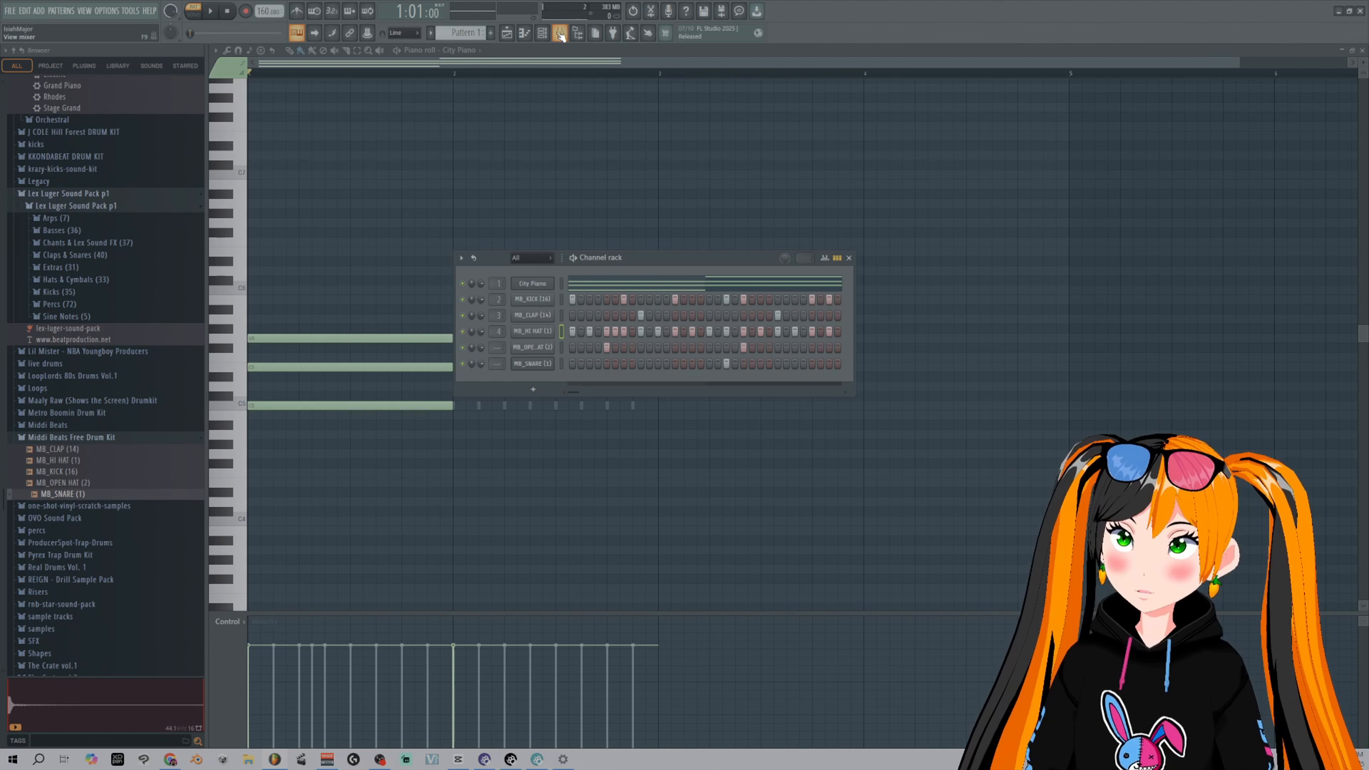
click(817, 306)
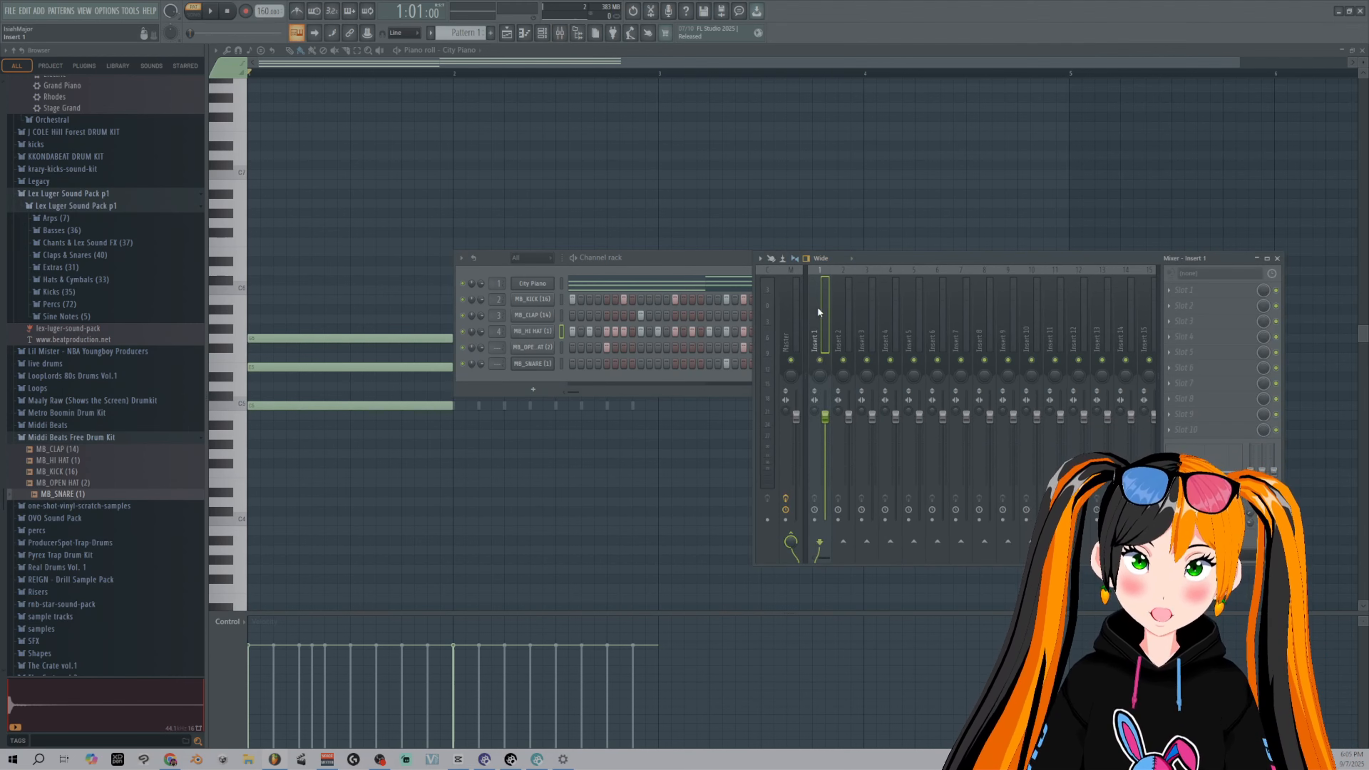
drag(681, 262, 557, 302)
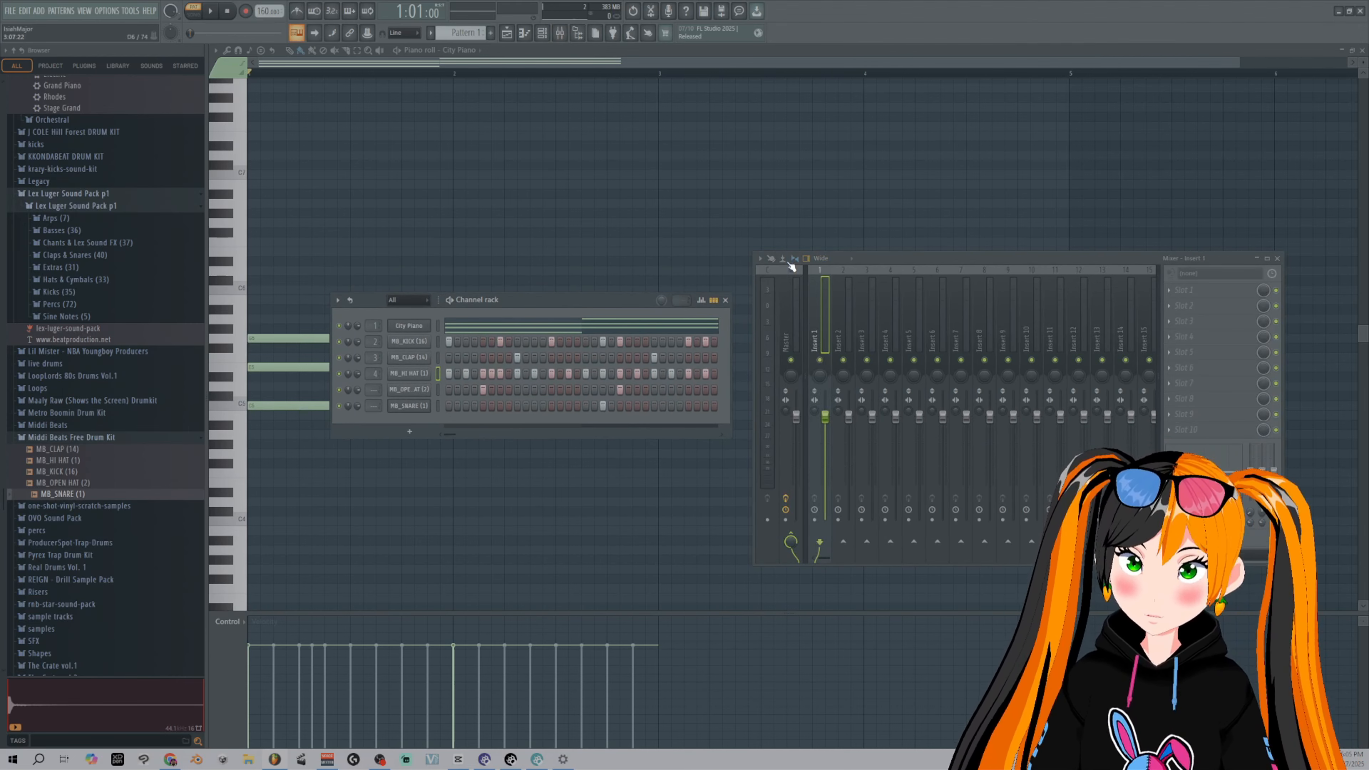
drag(887, 257, 871, 238)
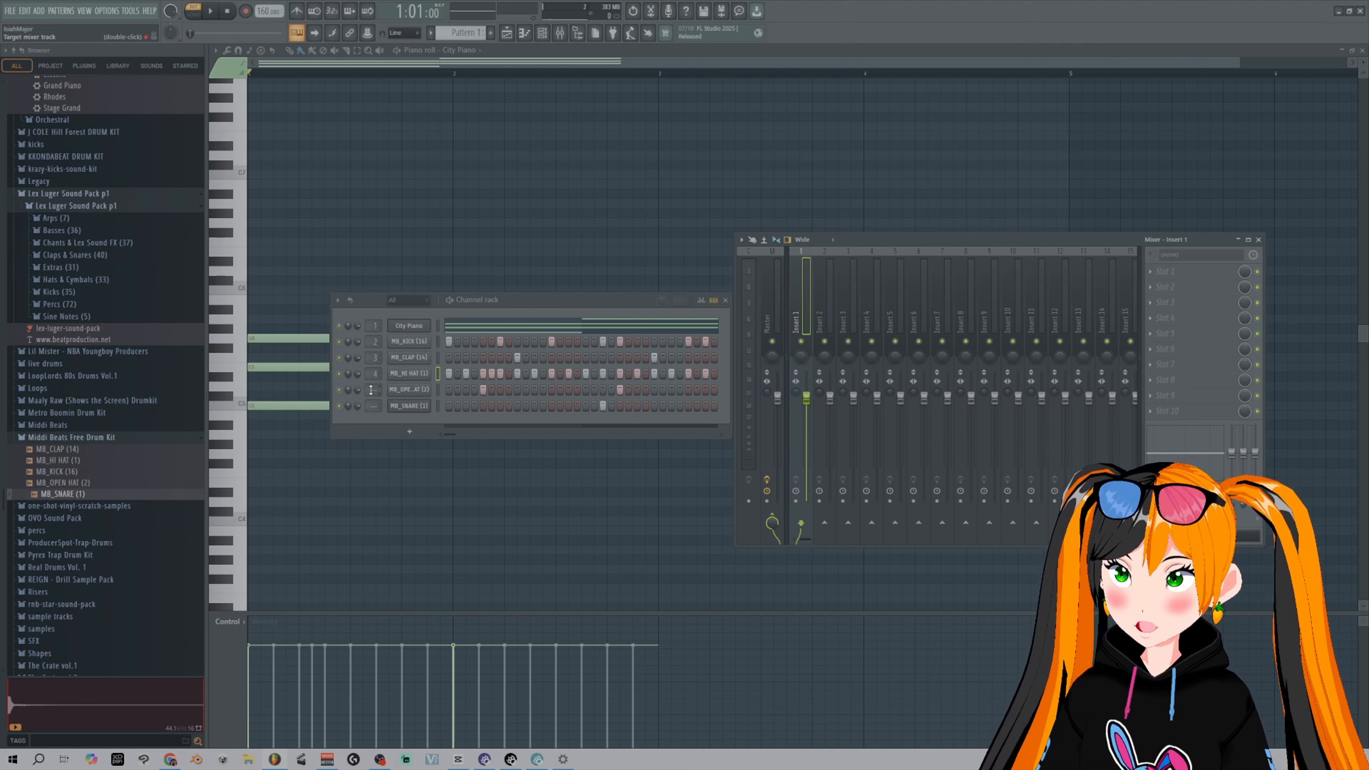
- Select all channels in the channel rack and route them to consecutive mixer tracks starting at Insert 1
scroll(370, 389, up, 2)
scroll(371, 389, down, 2)
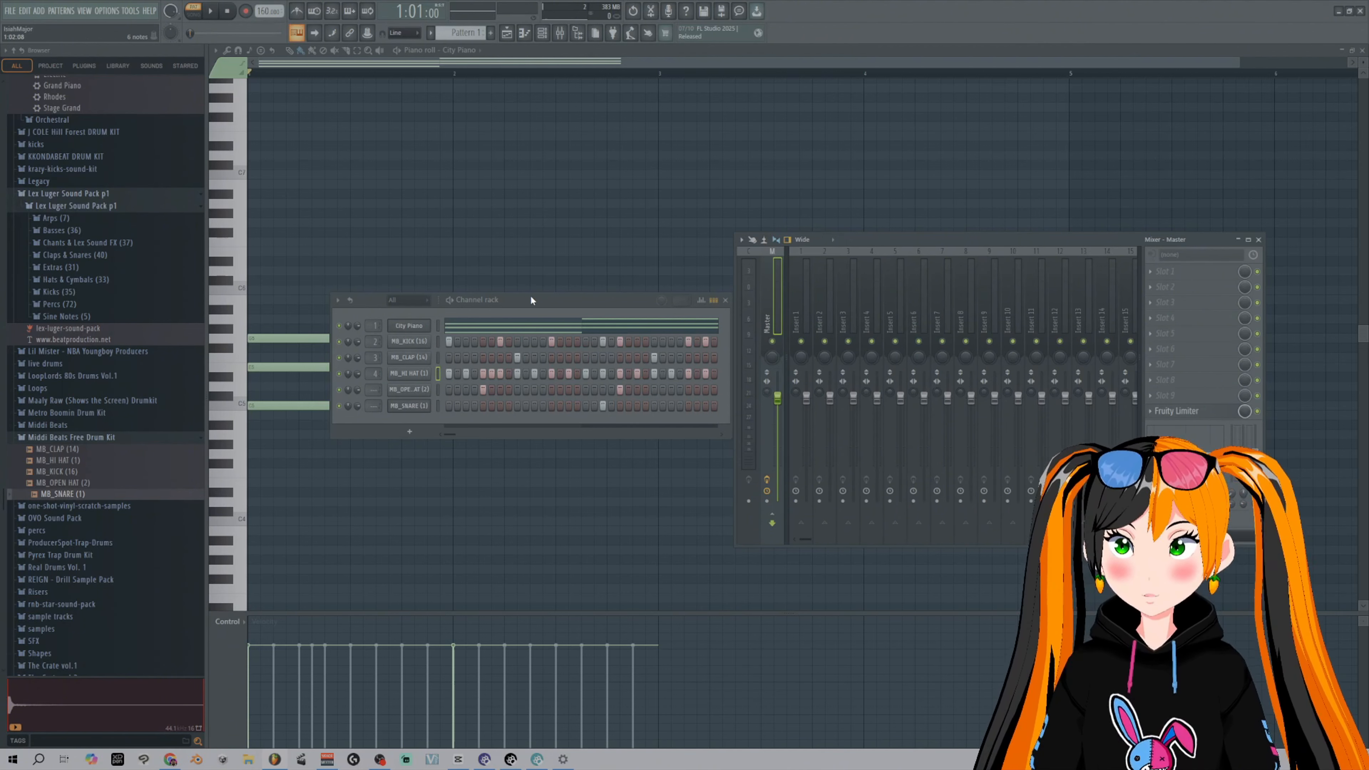
drag(530, 300, 509, 273)
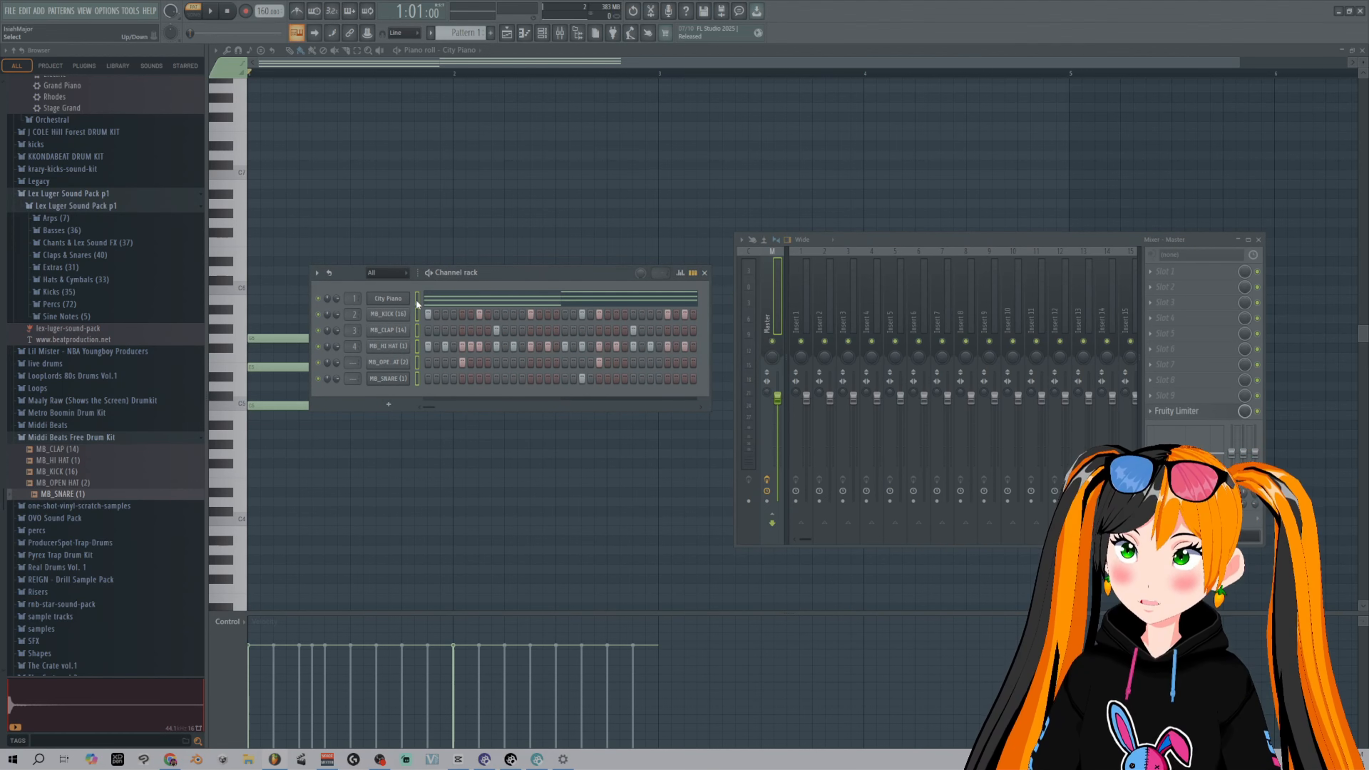
click(799, 300)
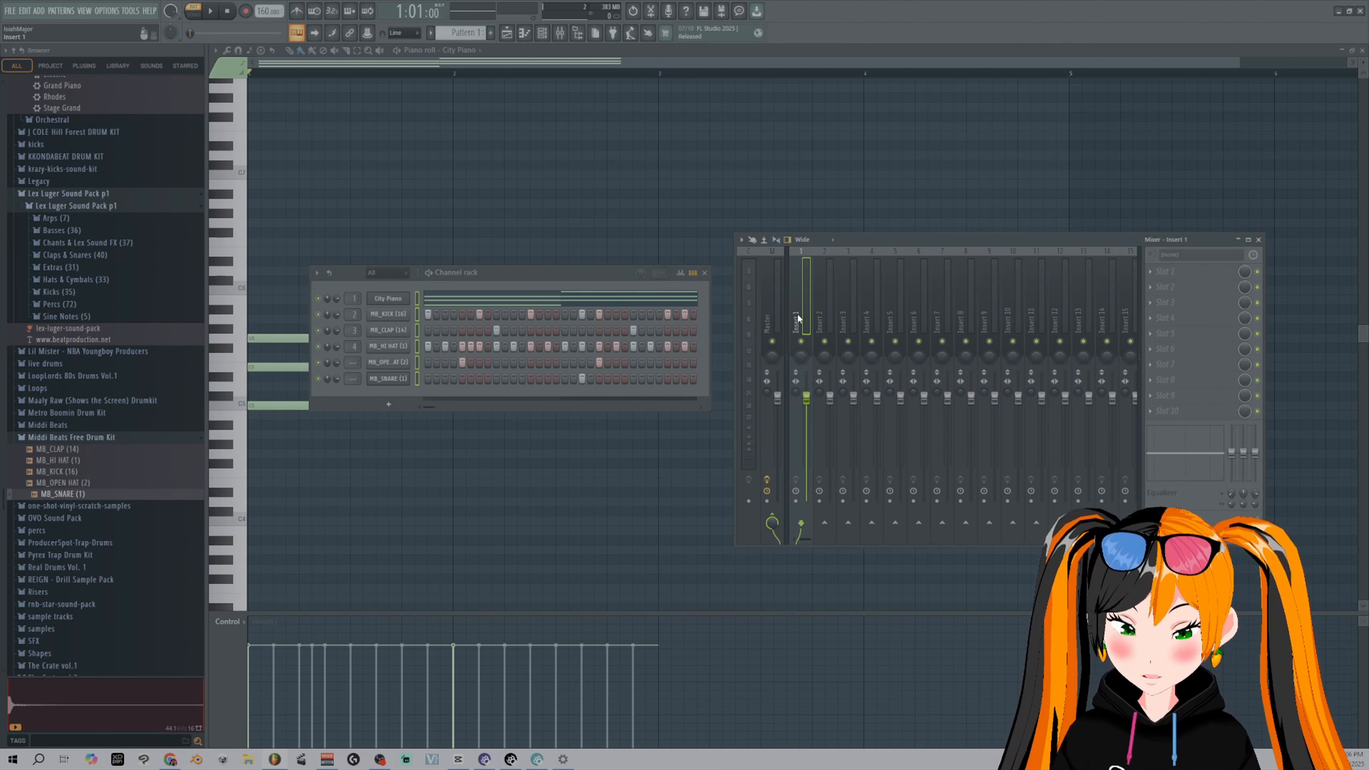
key(ctrl+shift+l)
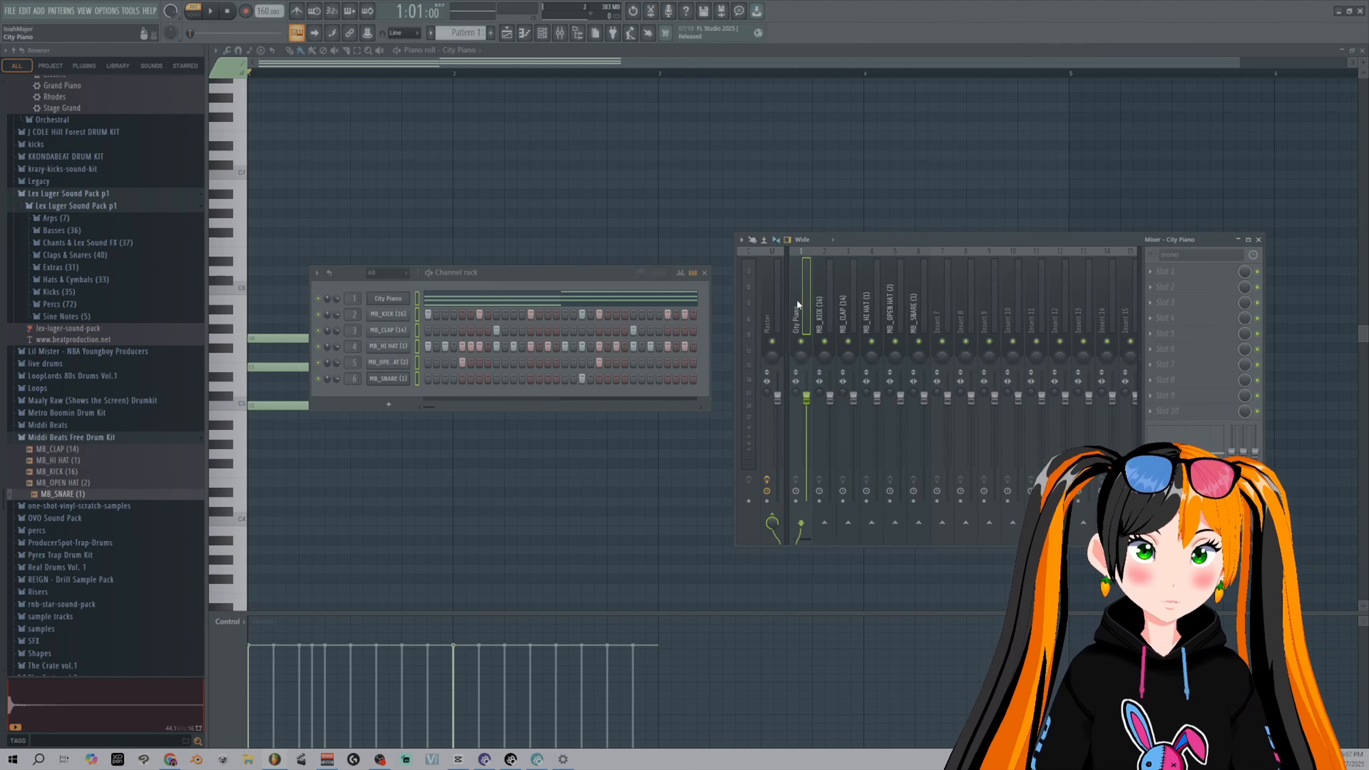
- Try soloing the City Piano mixer track and raising its volume to 125%, and restore both settings
right_click(801, 342)
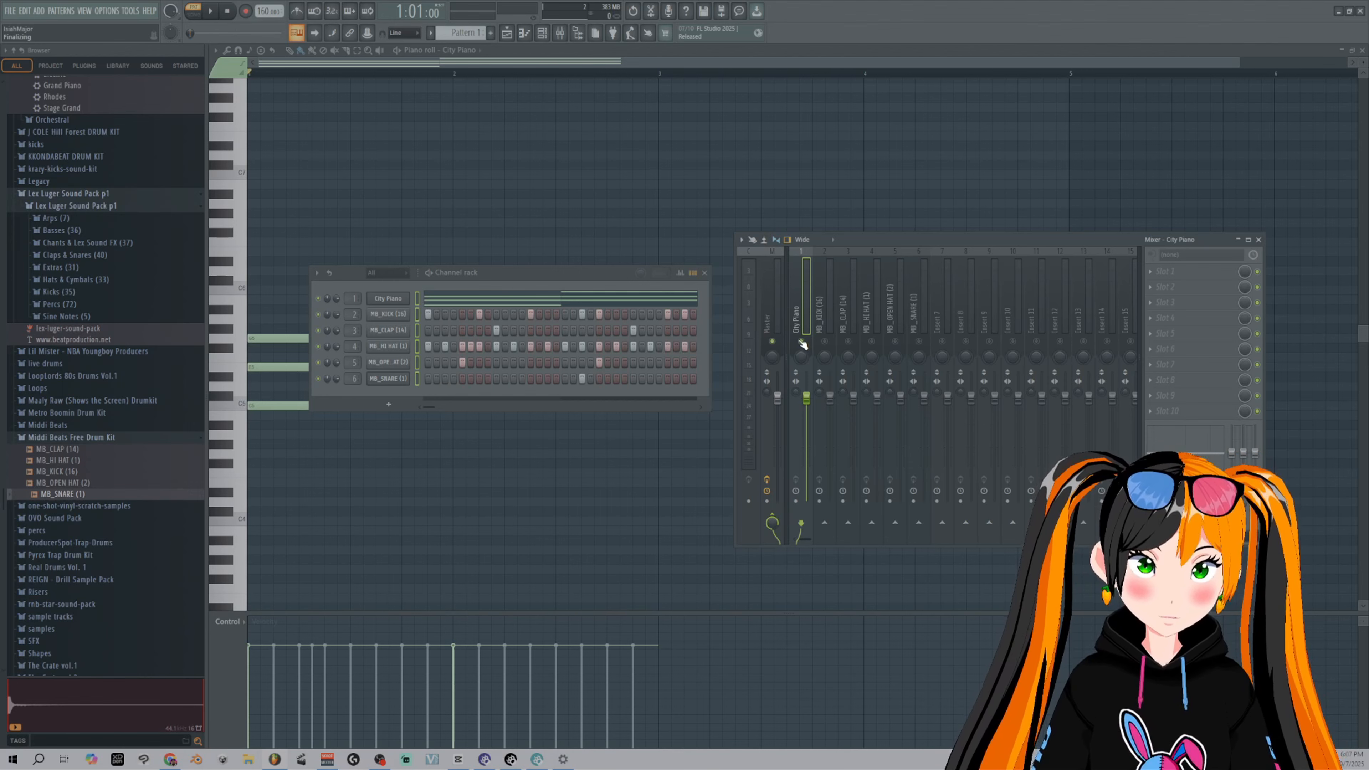
right_click(802, 341)
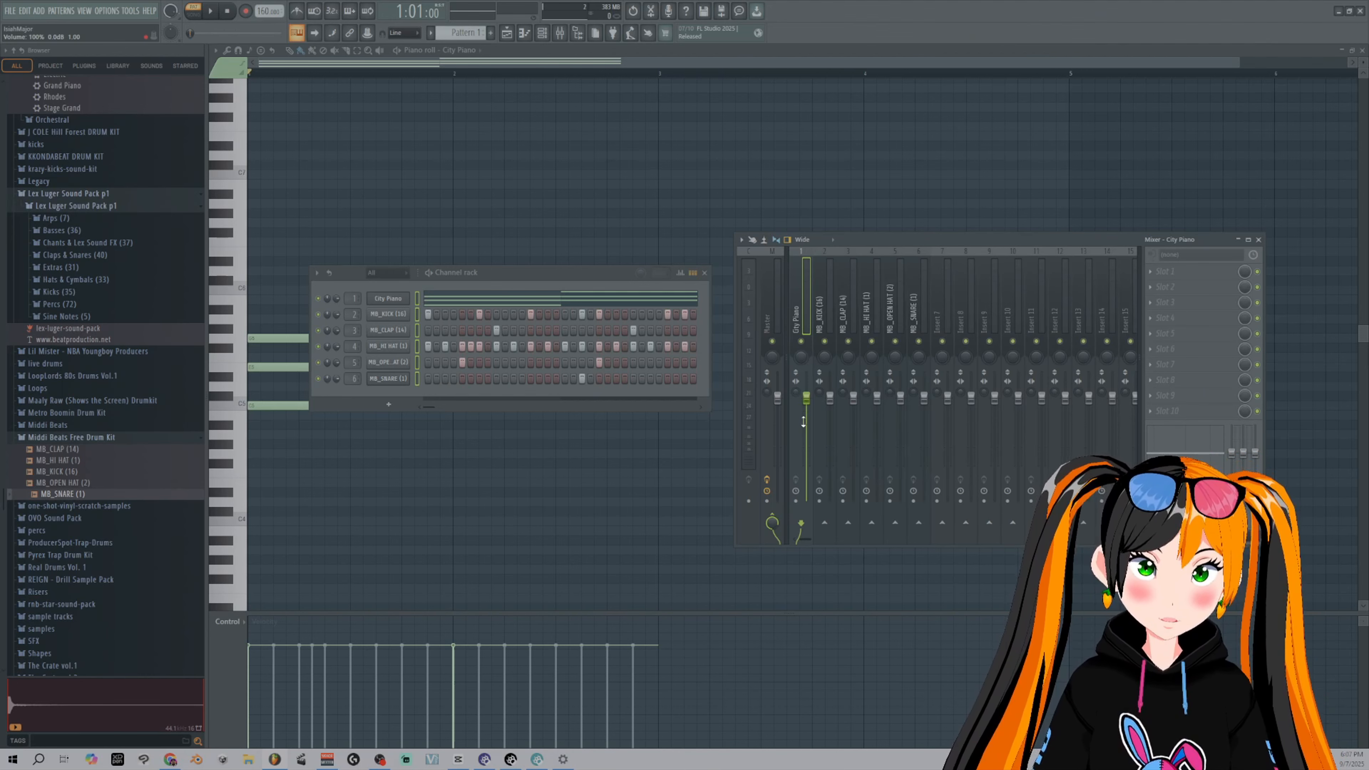
mouse_move(810, 399)
mouse_down()
mouse_move(810, 500)
mouse_move(806, 372)
mouse_up()
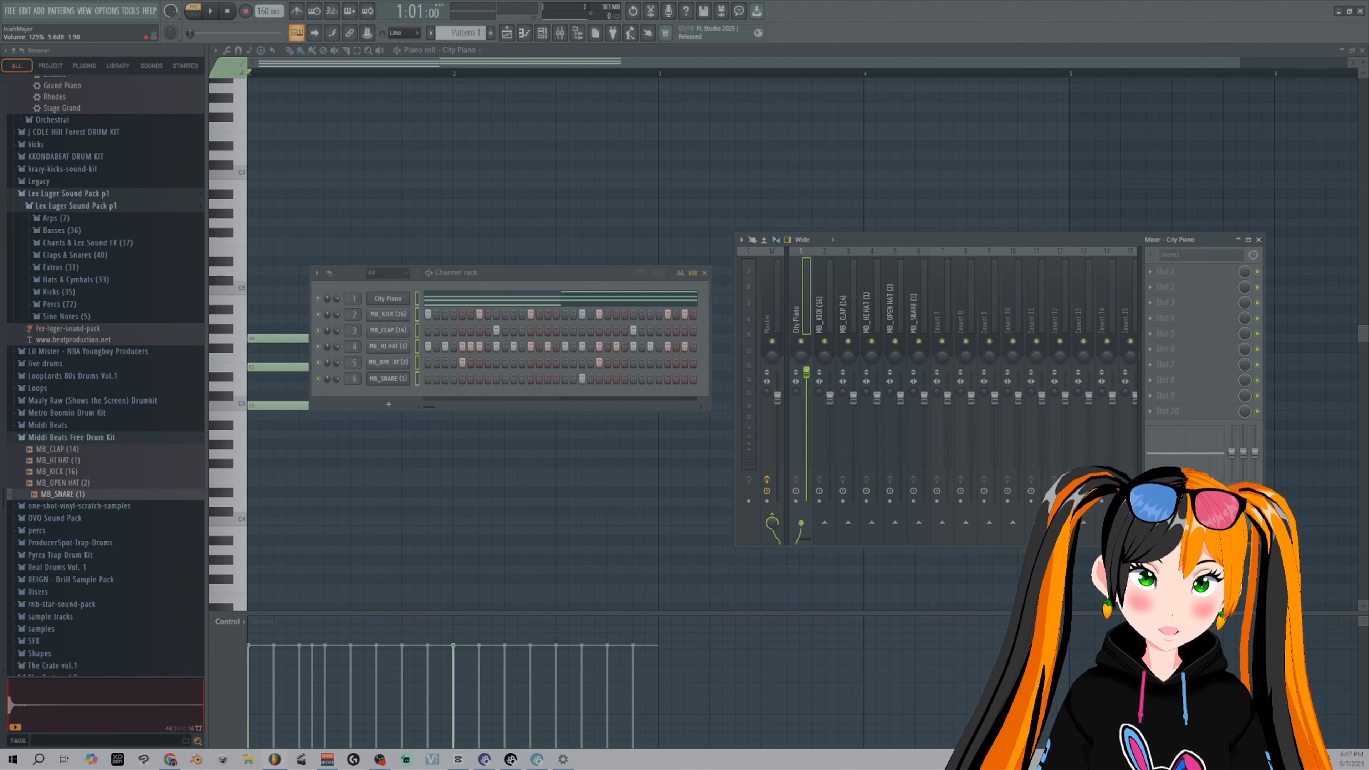
right_click(808, 376)
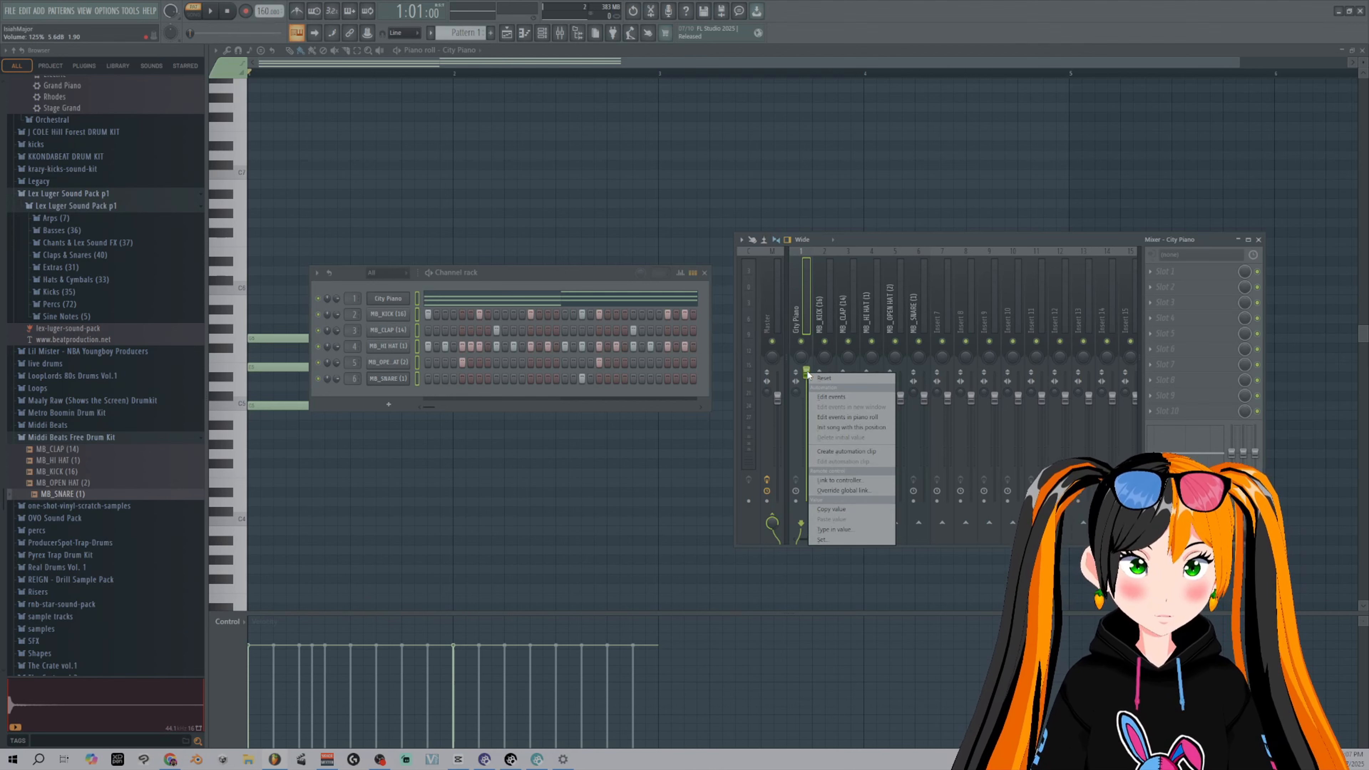
click(830, 377)
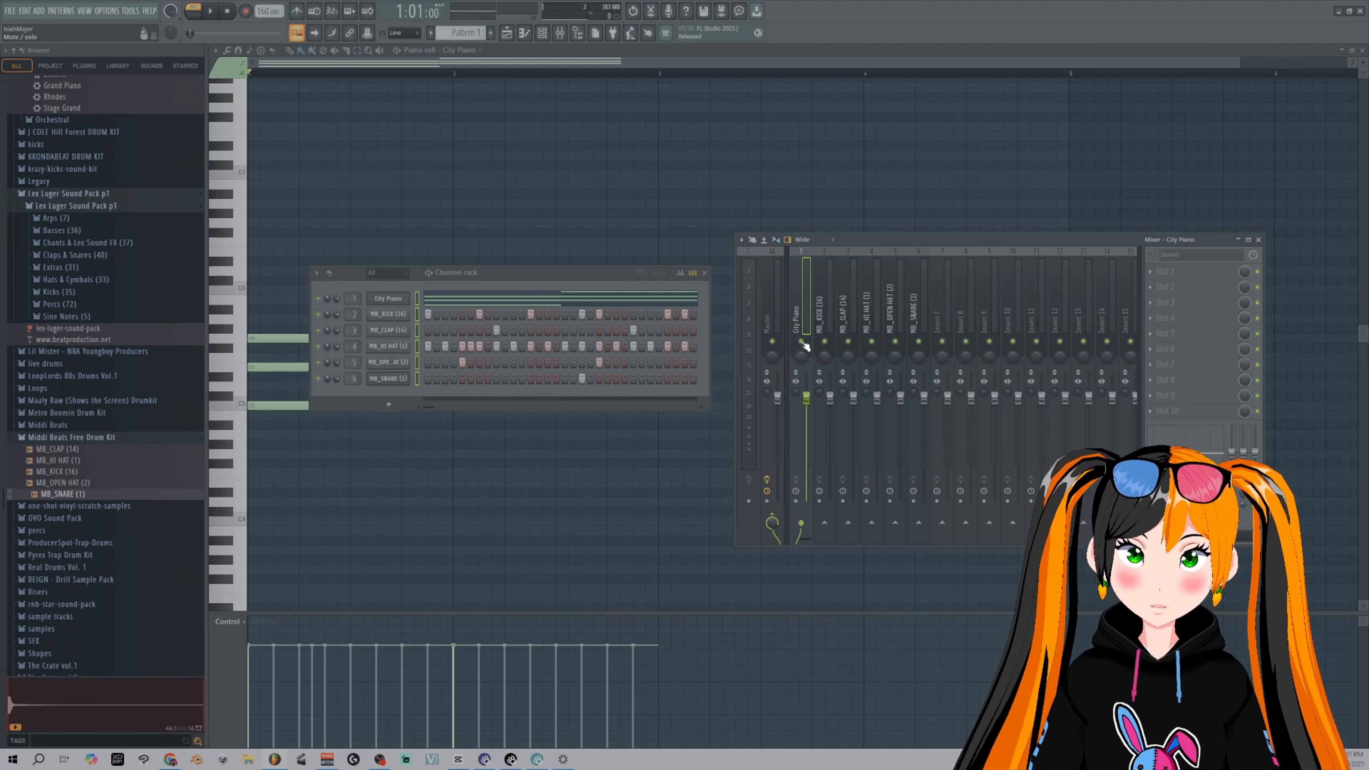
- Audition the beat with the City Piano mixer track panned left and 100% right, and reset its panning
key(space)
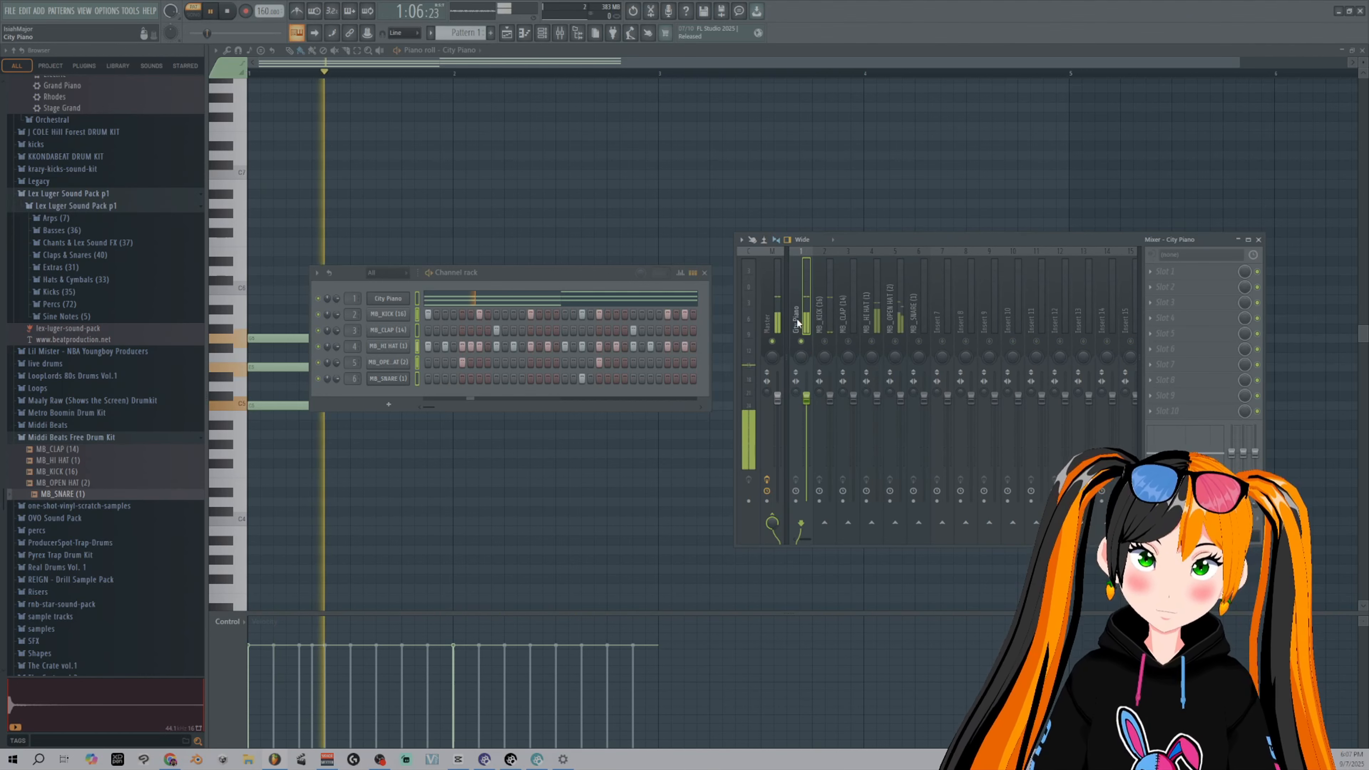
key(space)
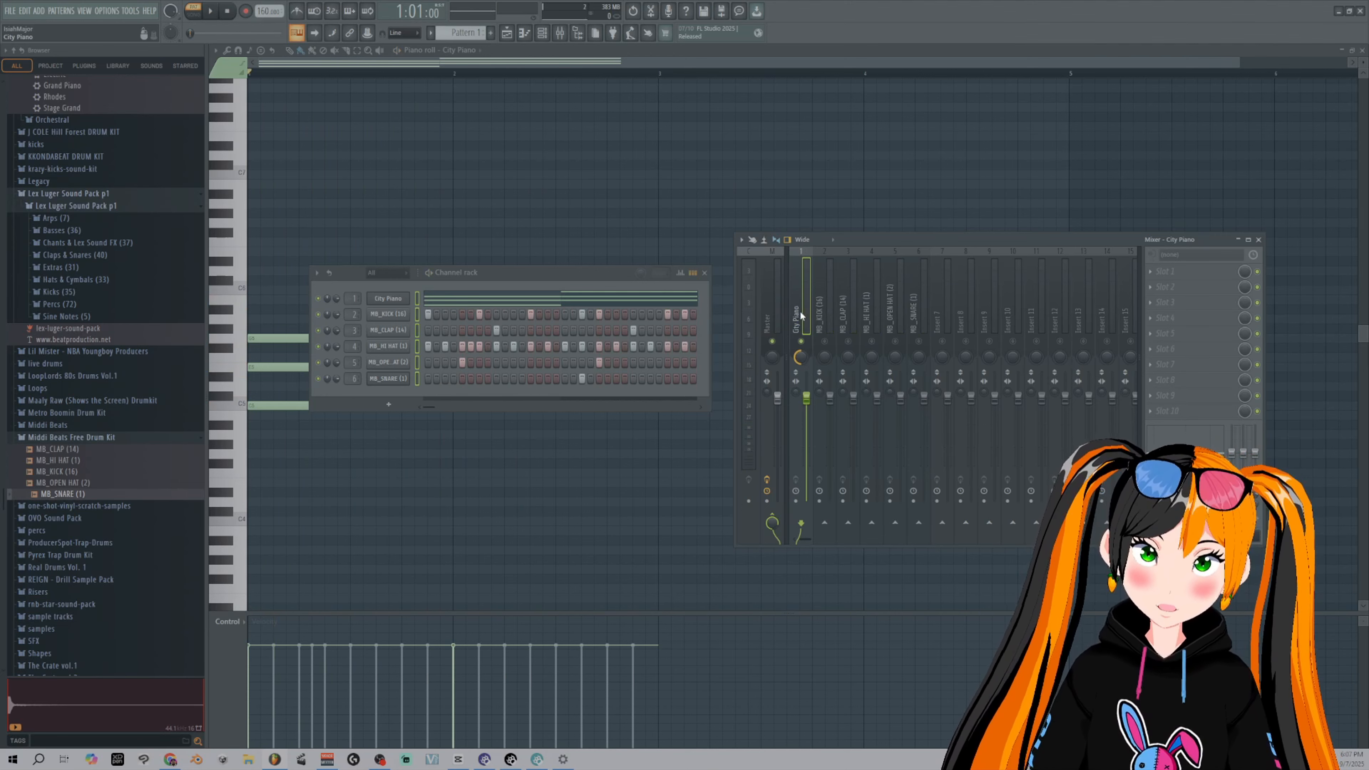
key(space)
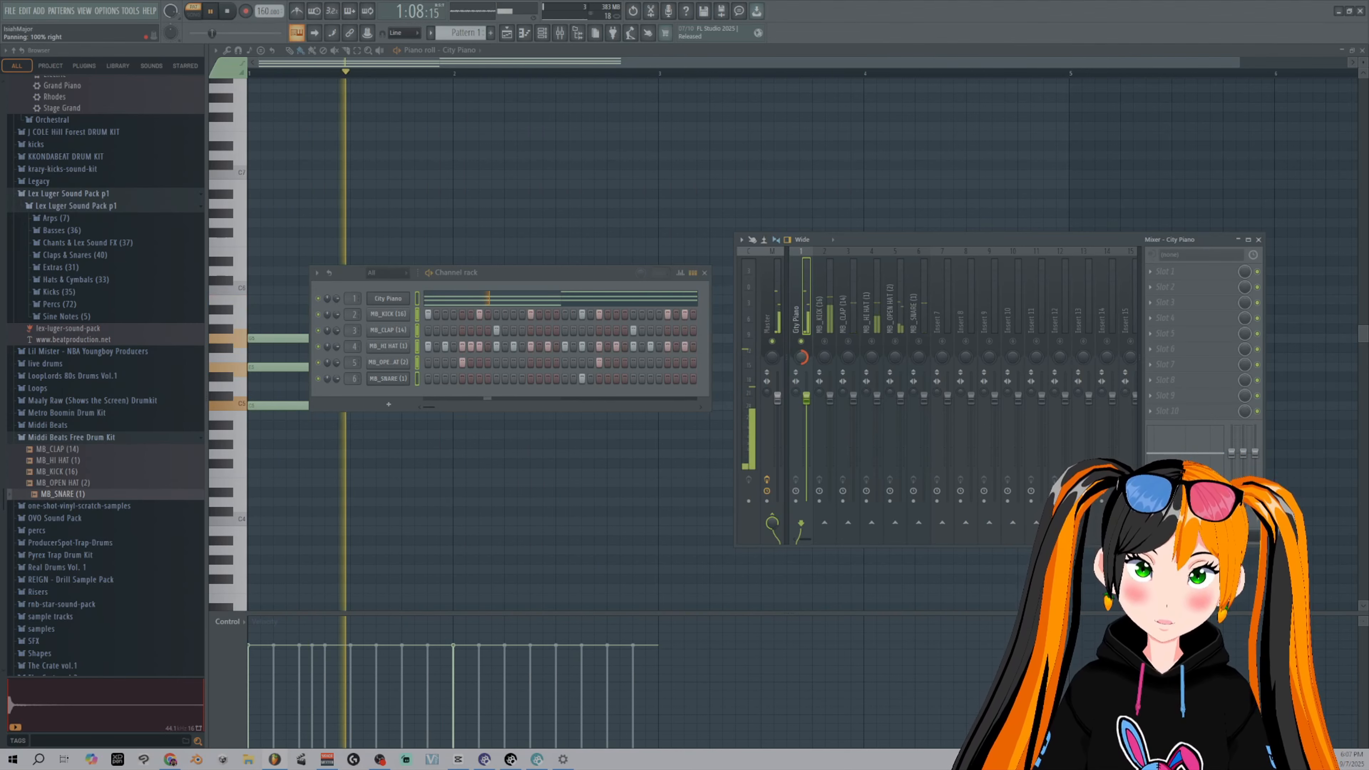
right_click(803, 359)
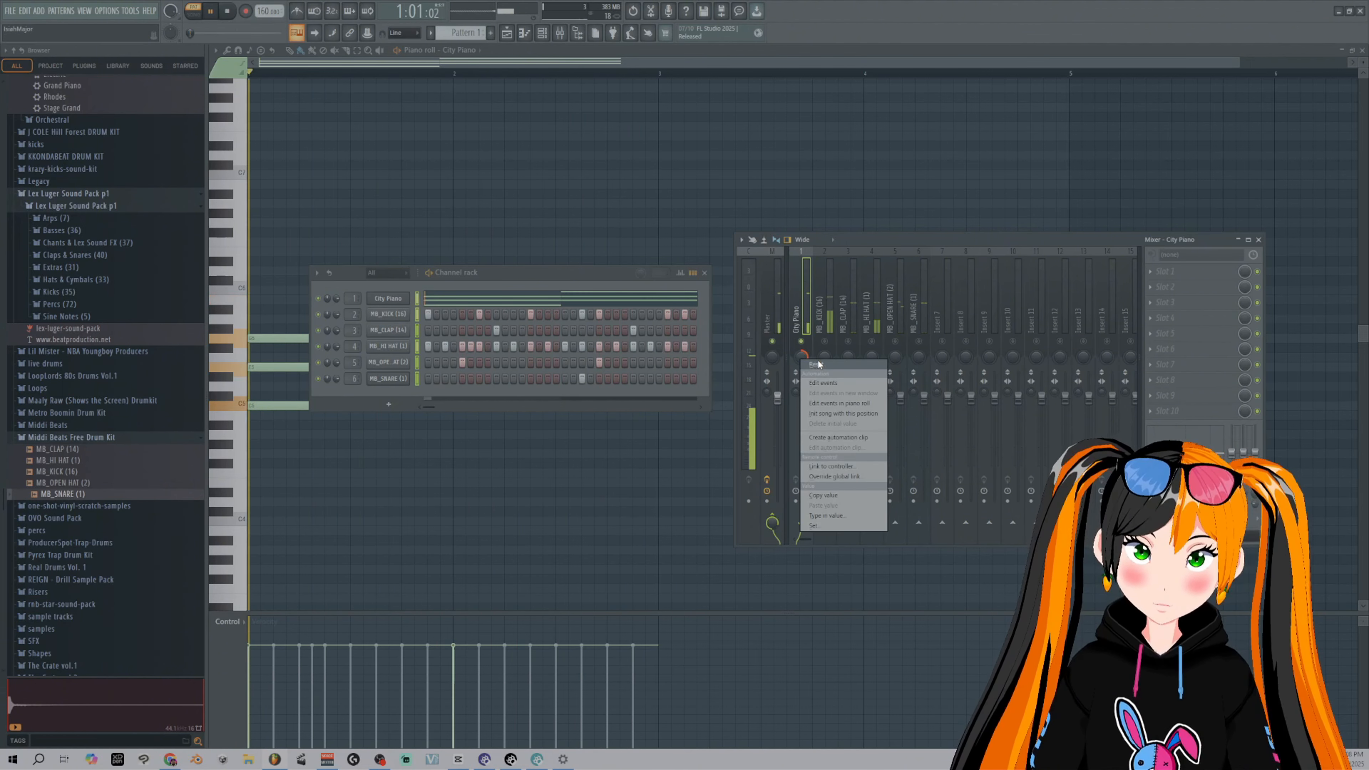
click(820, 362)
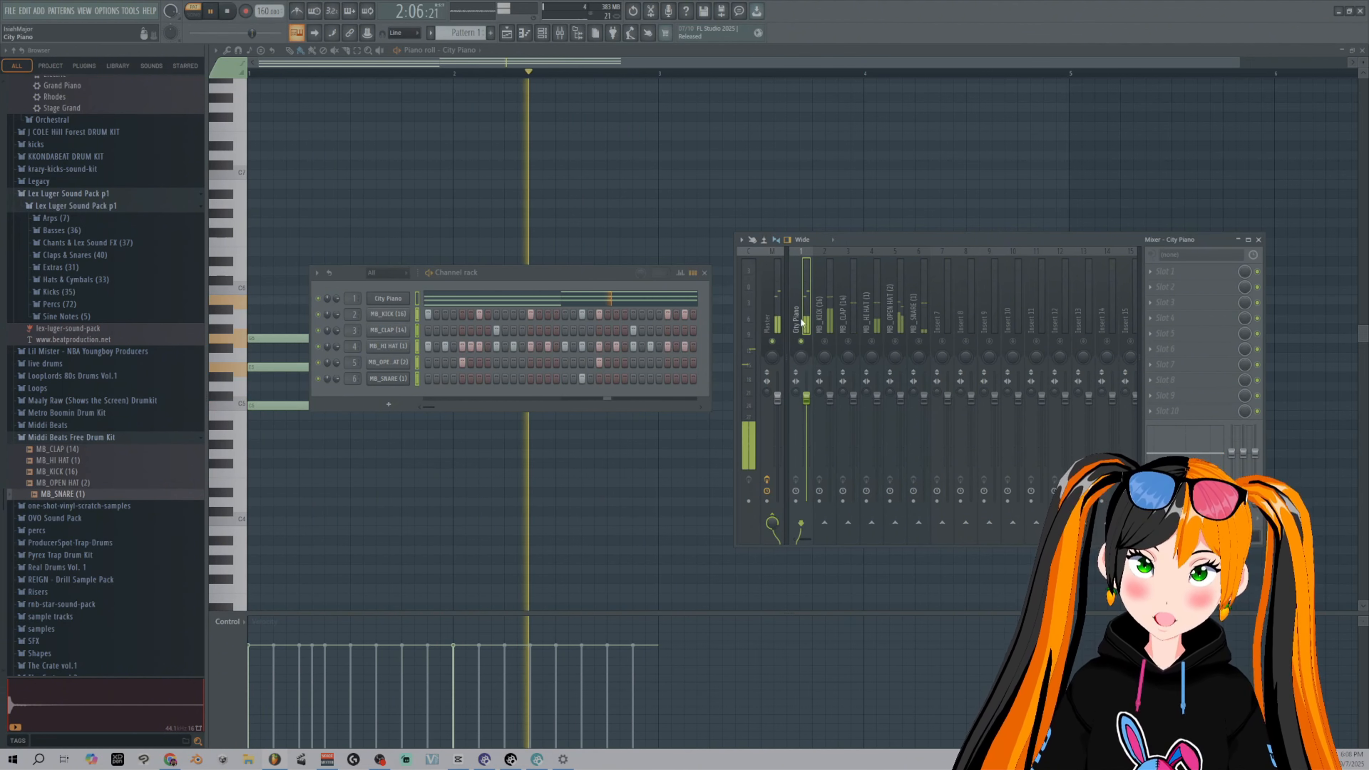
- Stop playback, try the City Piano mixer track's stereo separation at 100% merged and 100% separated, and reset it
key(space)
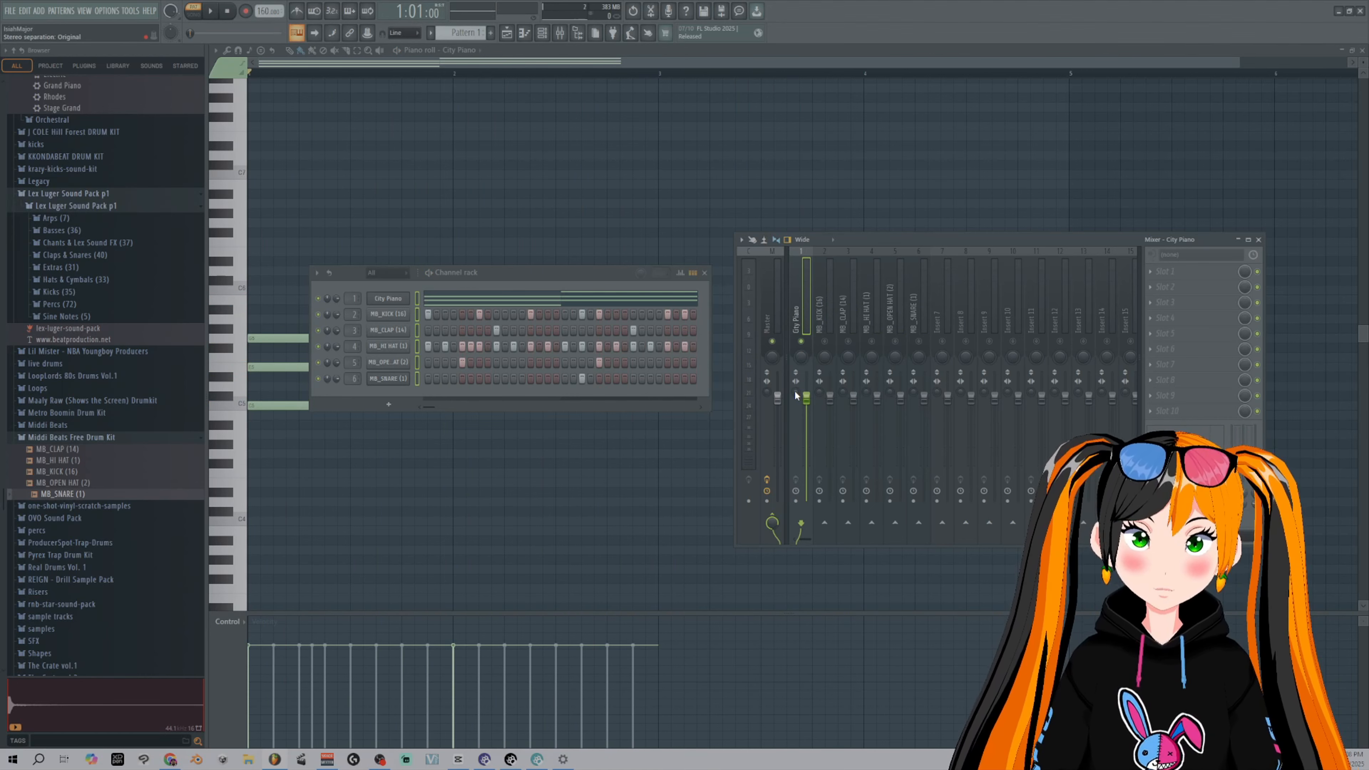
drag(795, 393, 796, 360)
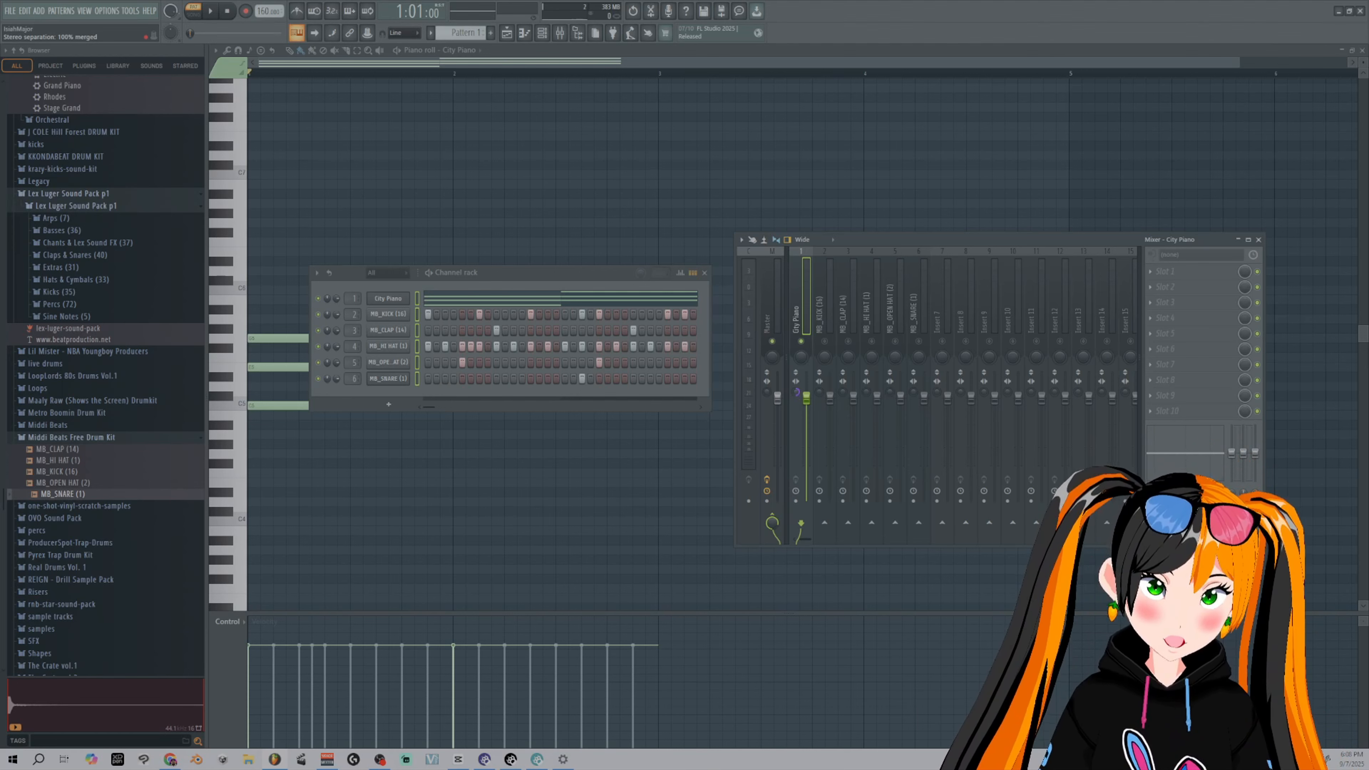
drag(796, 392, 794, 394)
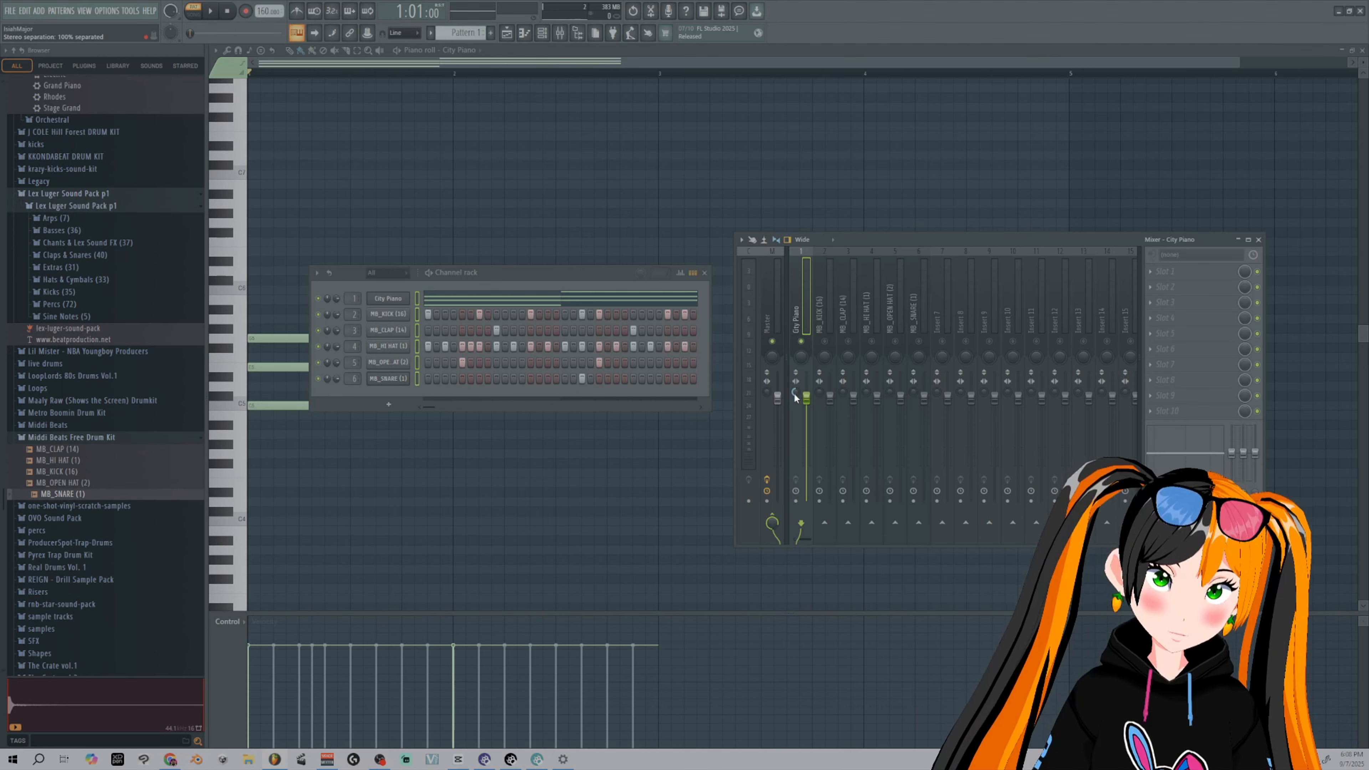
right_click(794, 395)
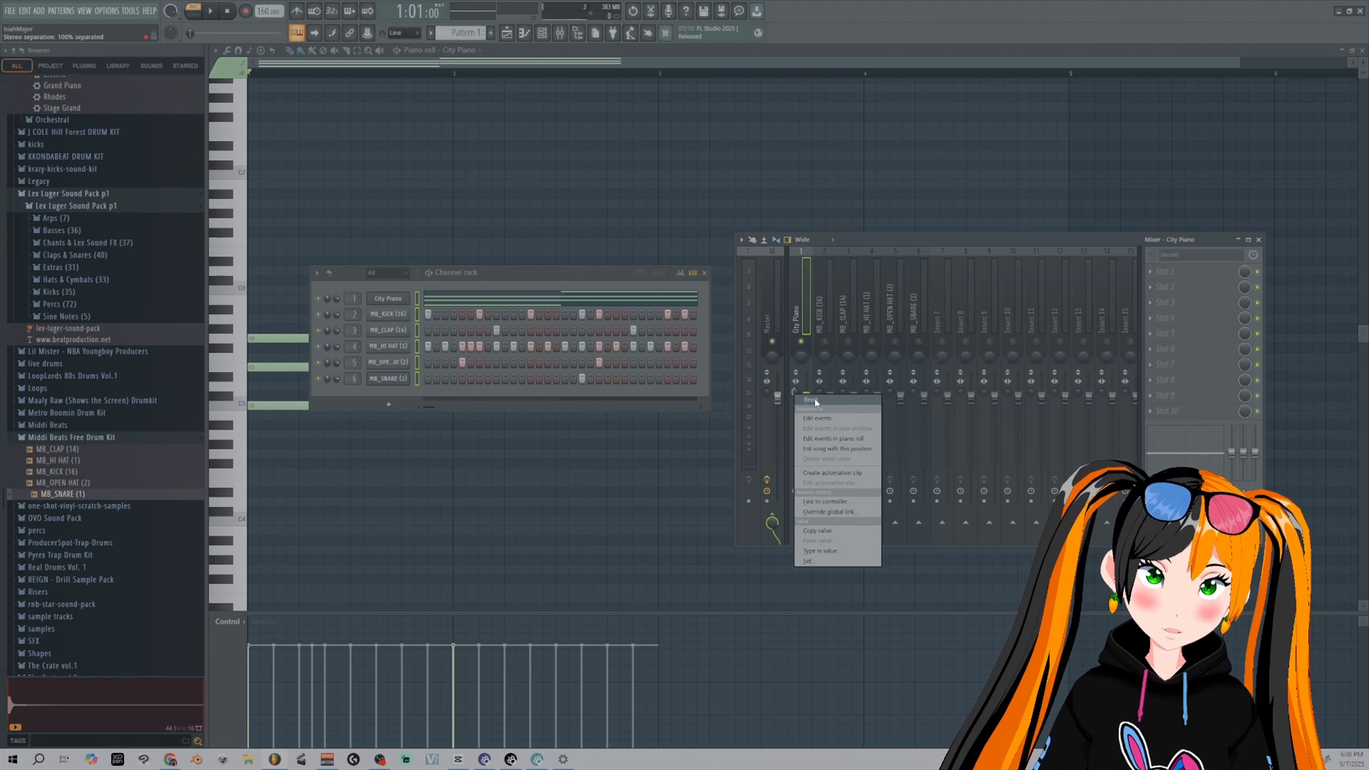
click(810, 400)
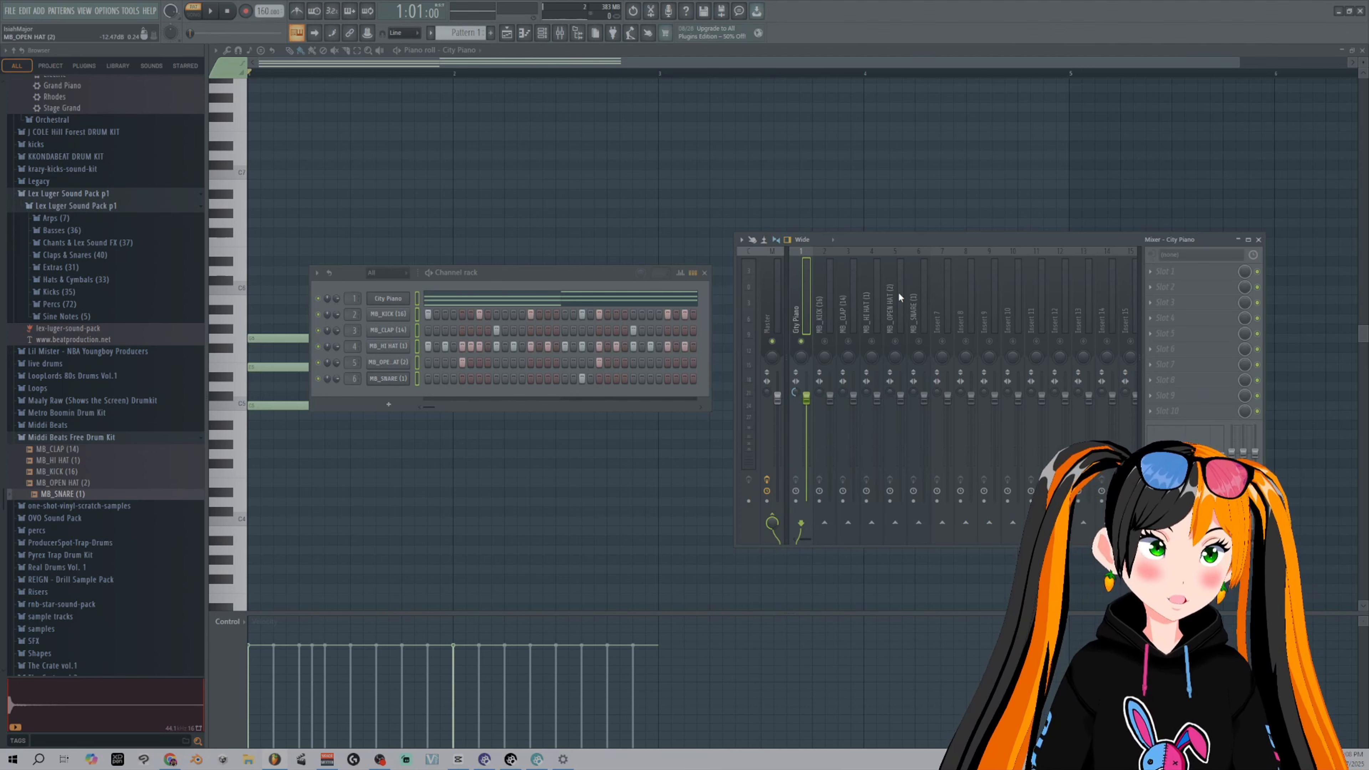
- Add Fruity Reeverb 2 to the first effect slot of the City Piano mixer track and move its window off the track names
drag(1063, 241, 949, 248)
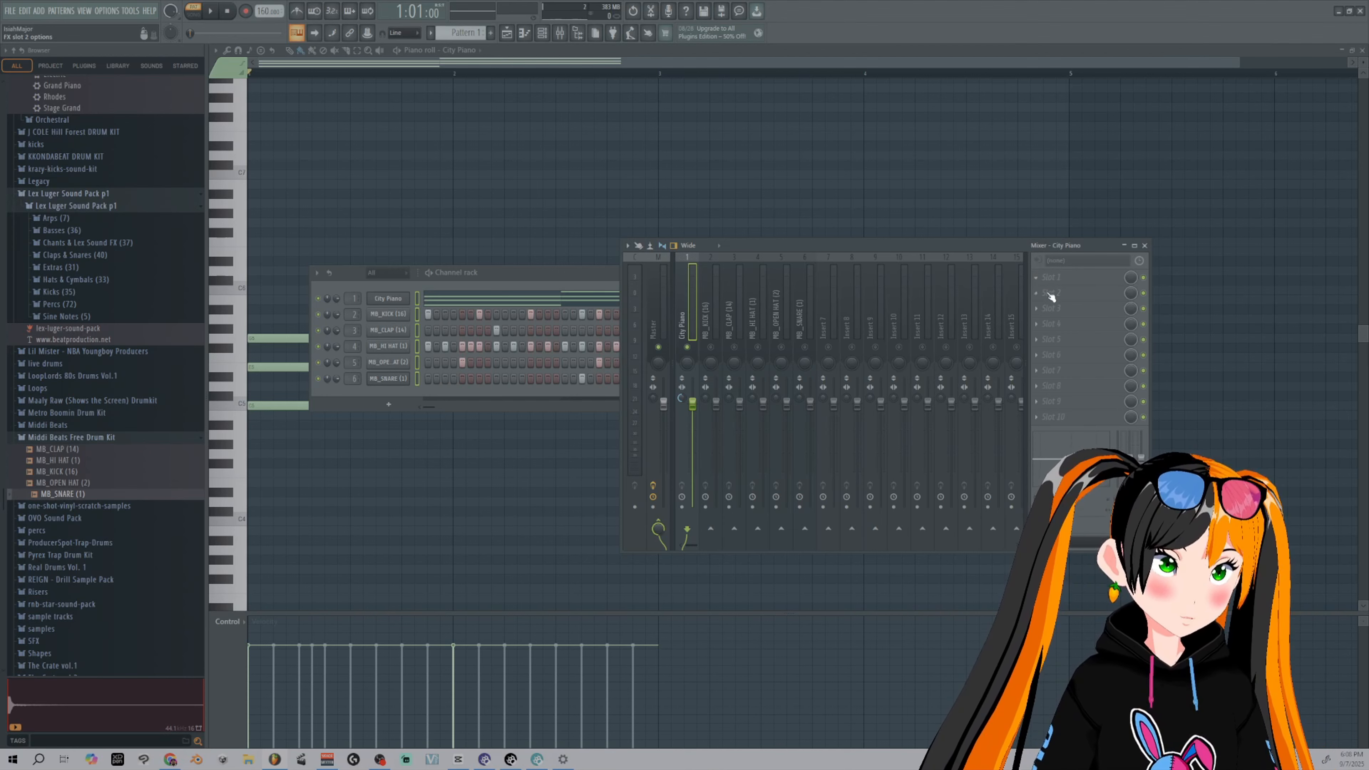
click(1035, 276)
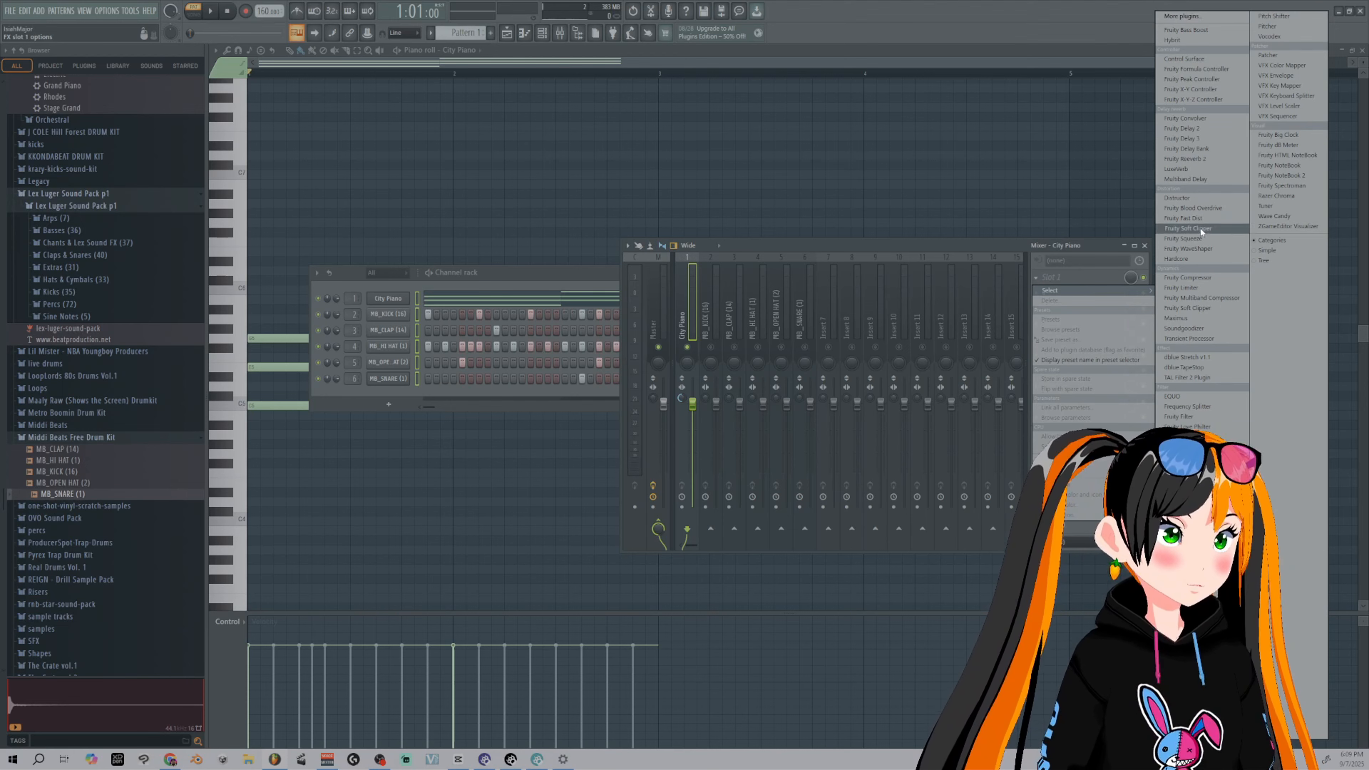
click(1199, 159)
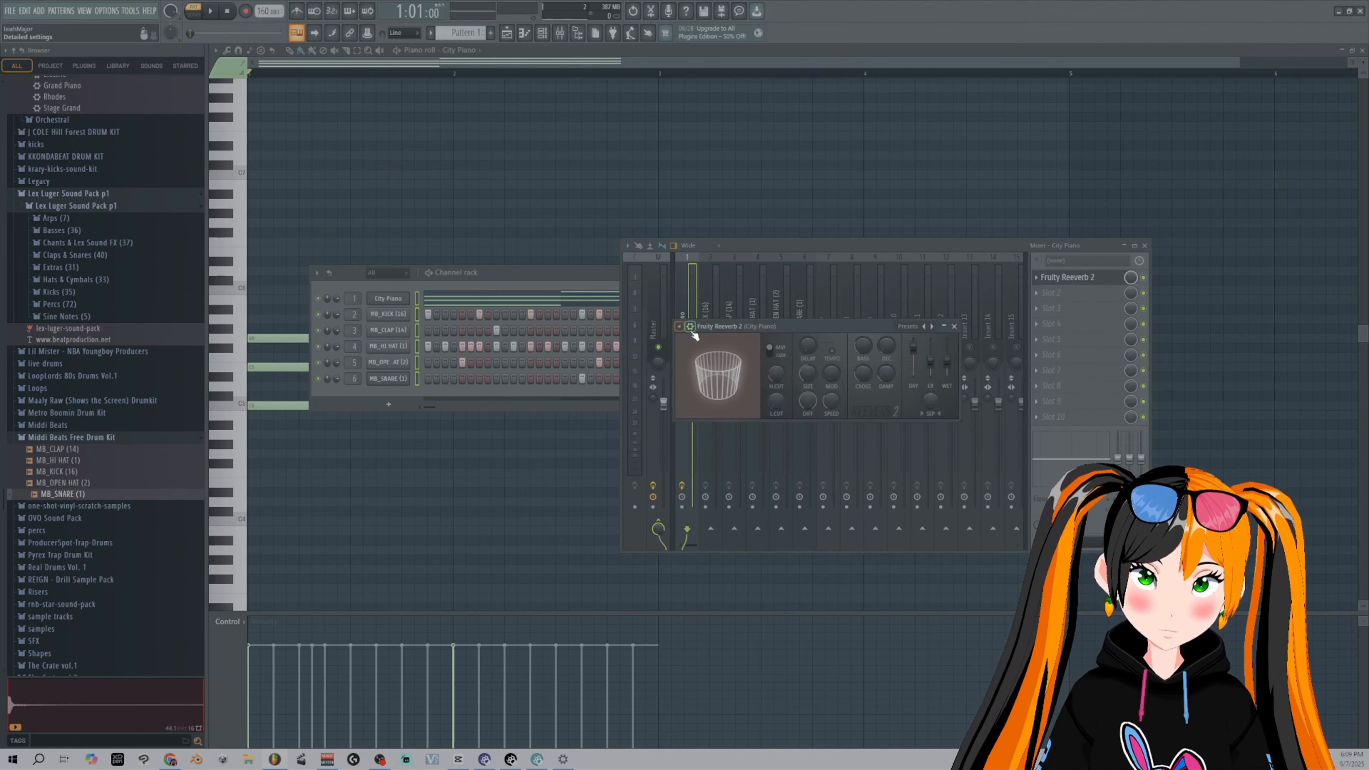
drag(855, 324, 794, 321)
- Load the Cathedral preset in Fruity Reeverb 2 and move the plugin window clear of the City Piano track controls
click(621, 323)
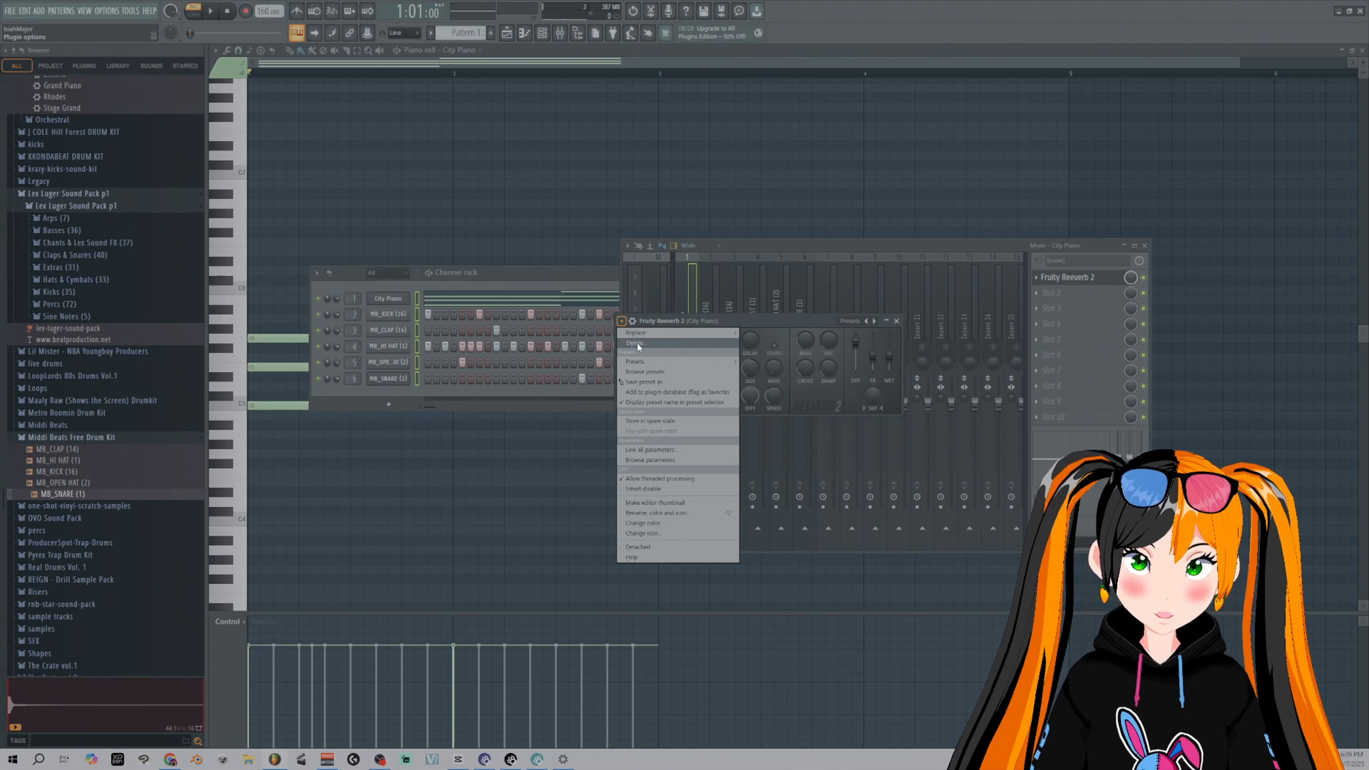
click(872, 353)
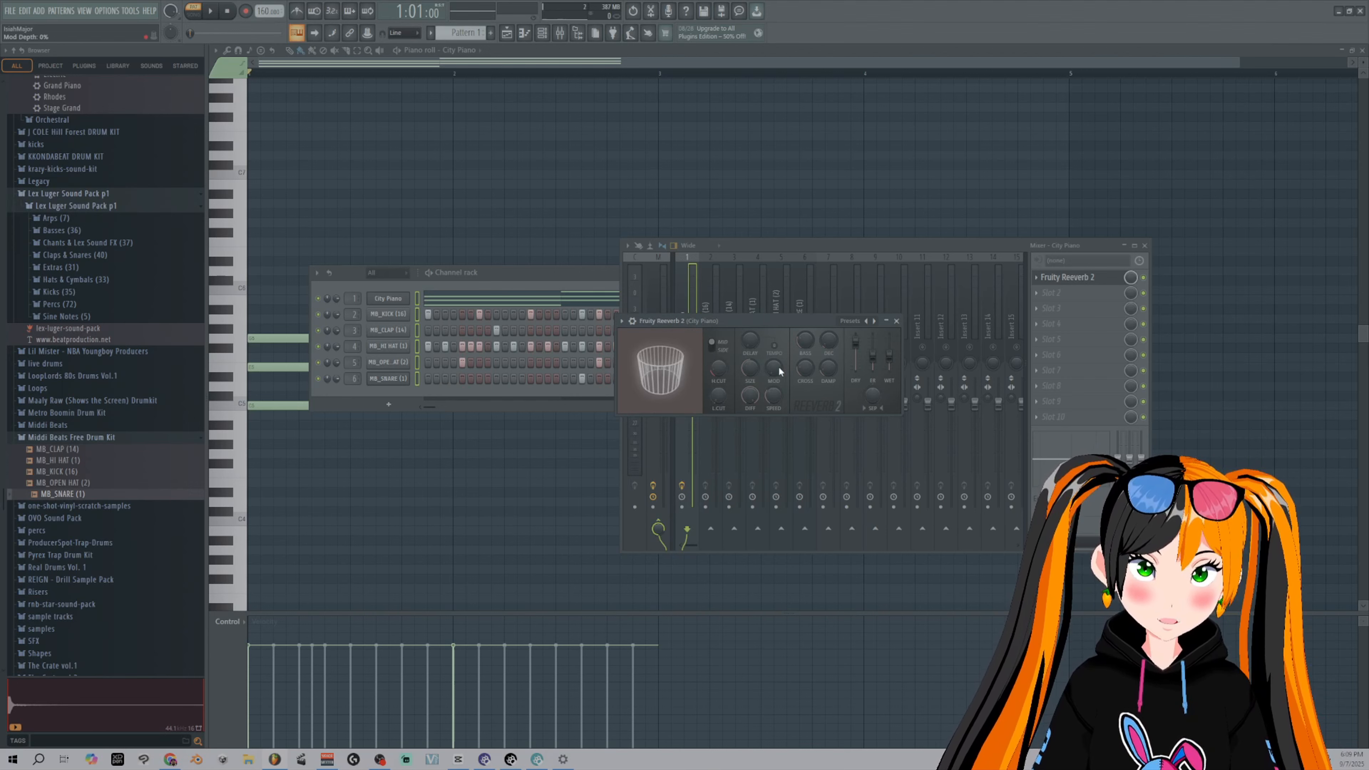
click(620, 322)
mouse_move(725, 362)
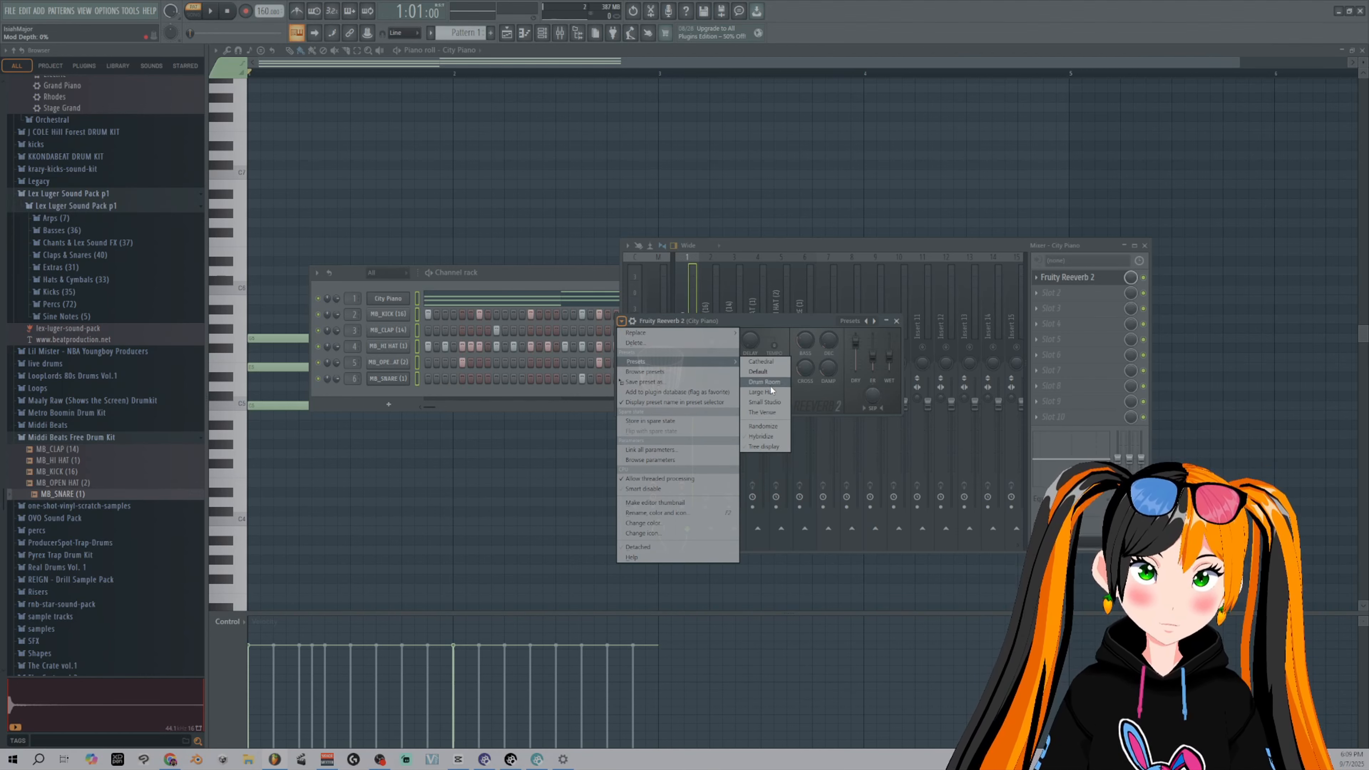
click(764, 361)
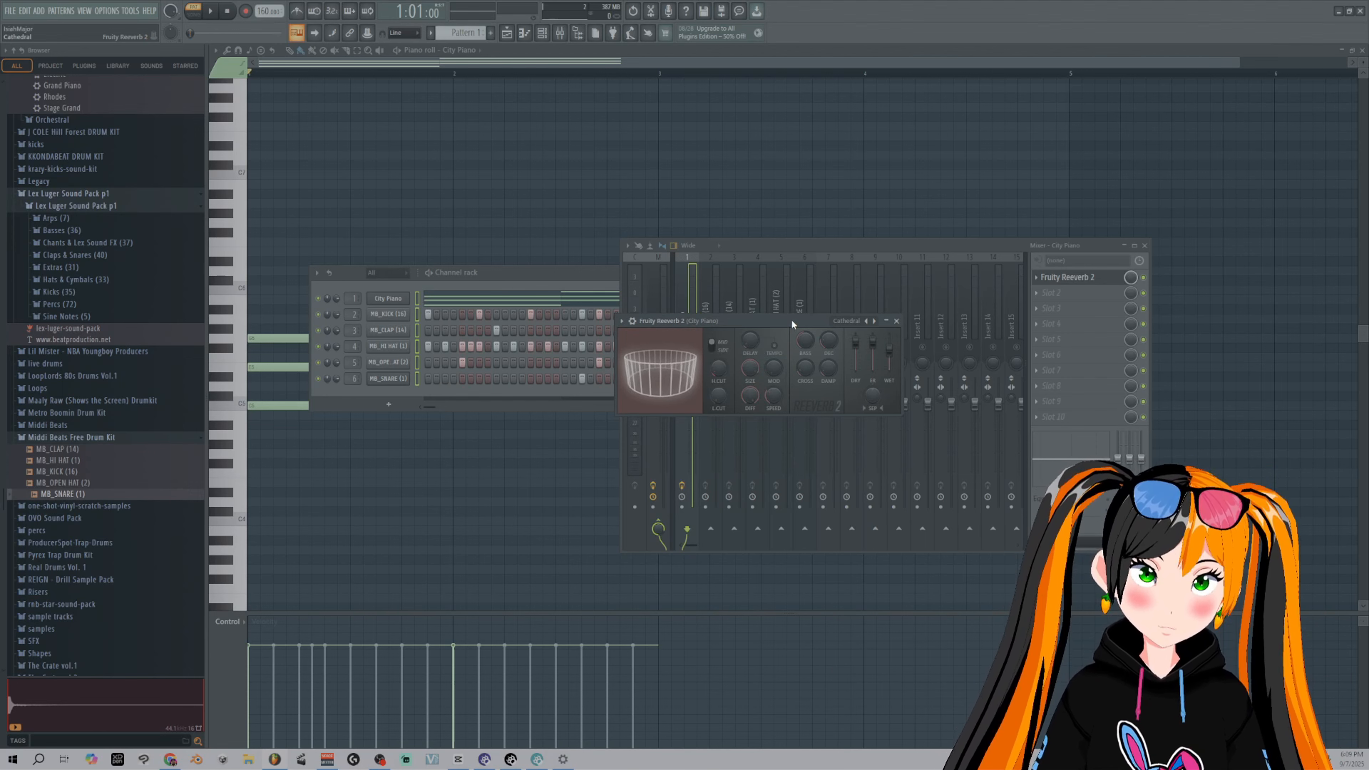
drag(763, 322, 865, 339)
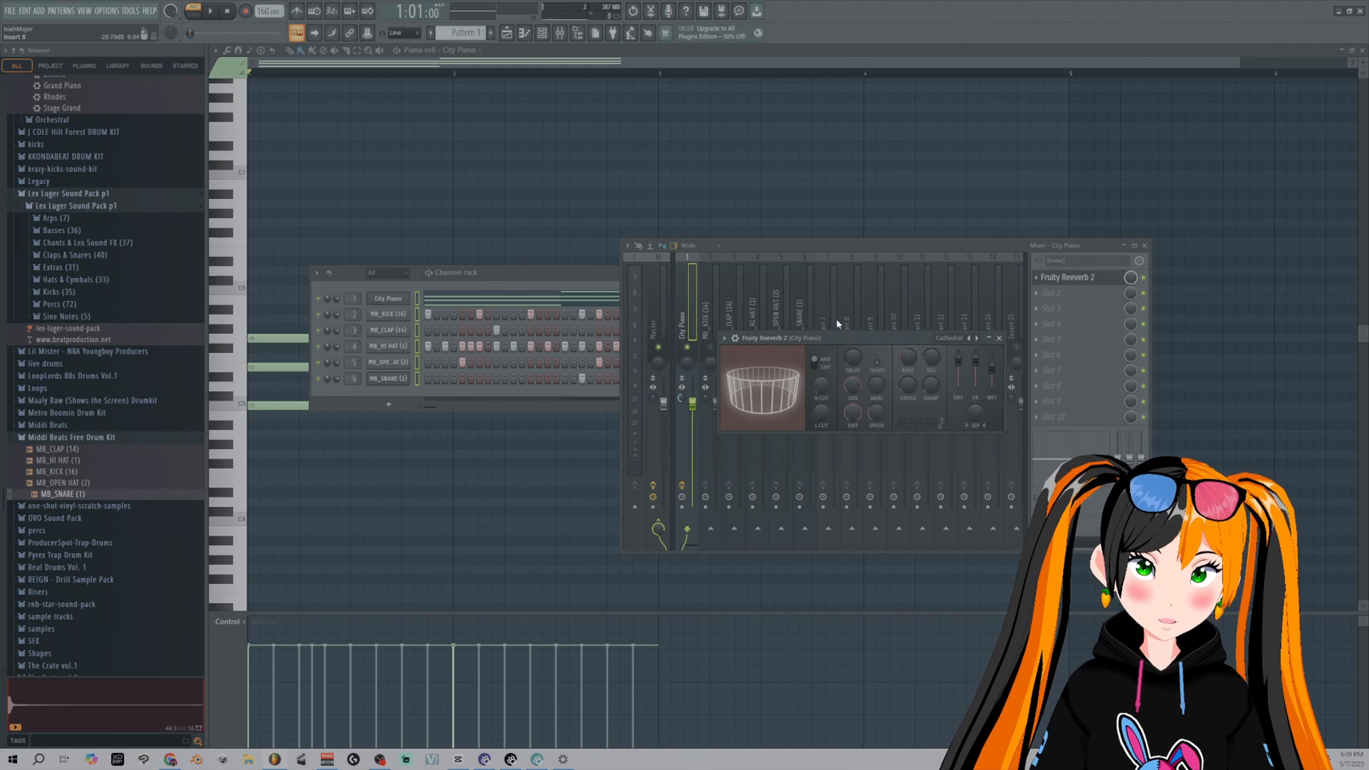
- Reset the City Piano mixer track's stereo separation and audition the beat with the Cathedral reverb
right_click(681, 398)
click(698, 403)
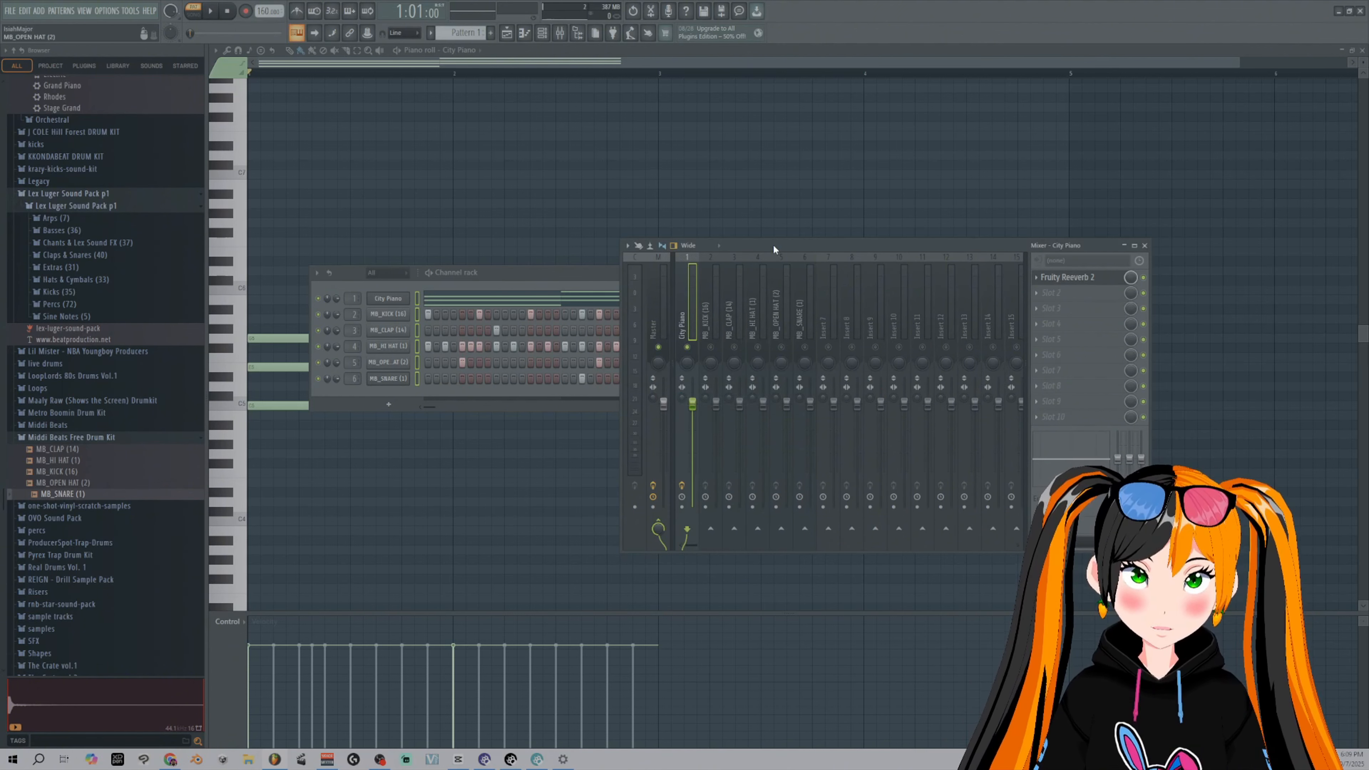
key(space)
key(space)
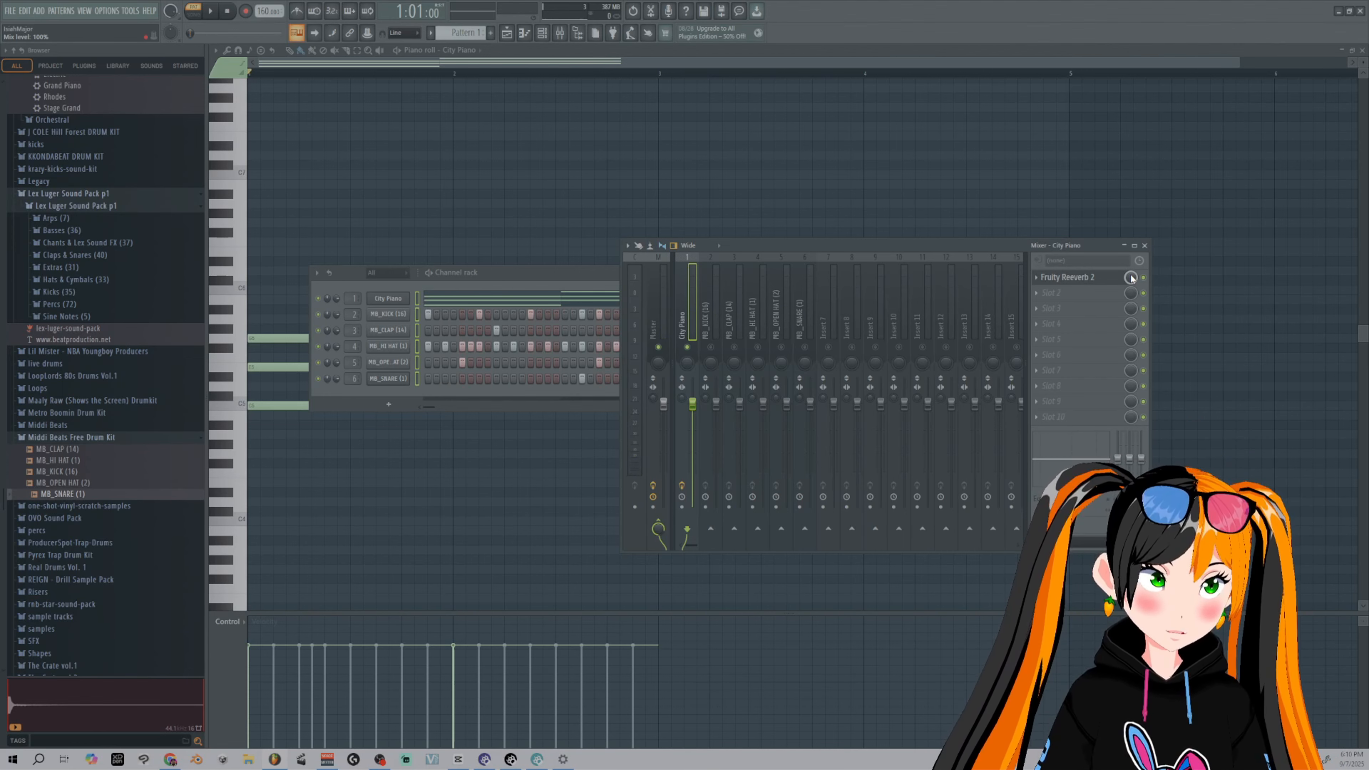
- Try Fruity Reeverb 2's mix level at 40% and, during playback, at 12%, and restore it to 100%
drag(1132, 278, 1131, 324)
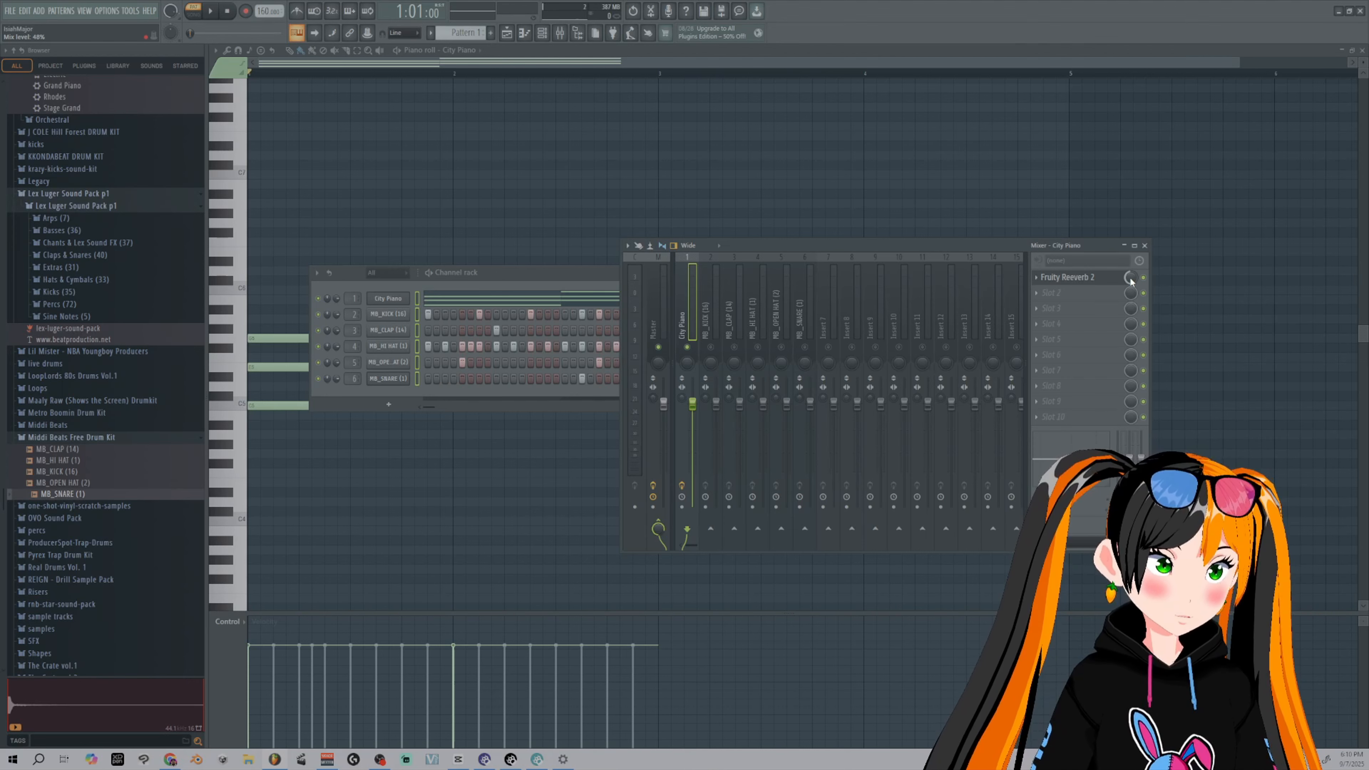
drag(1132, 278, 1132, 253)
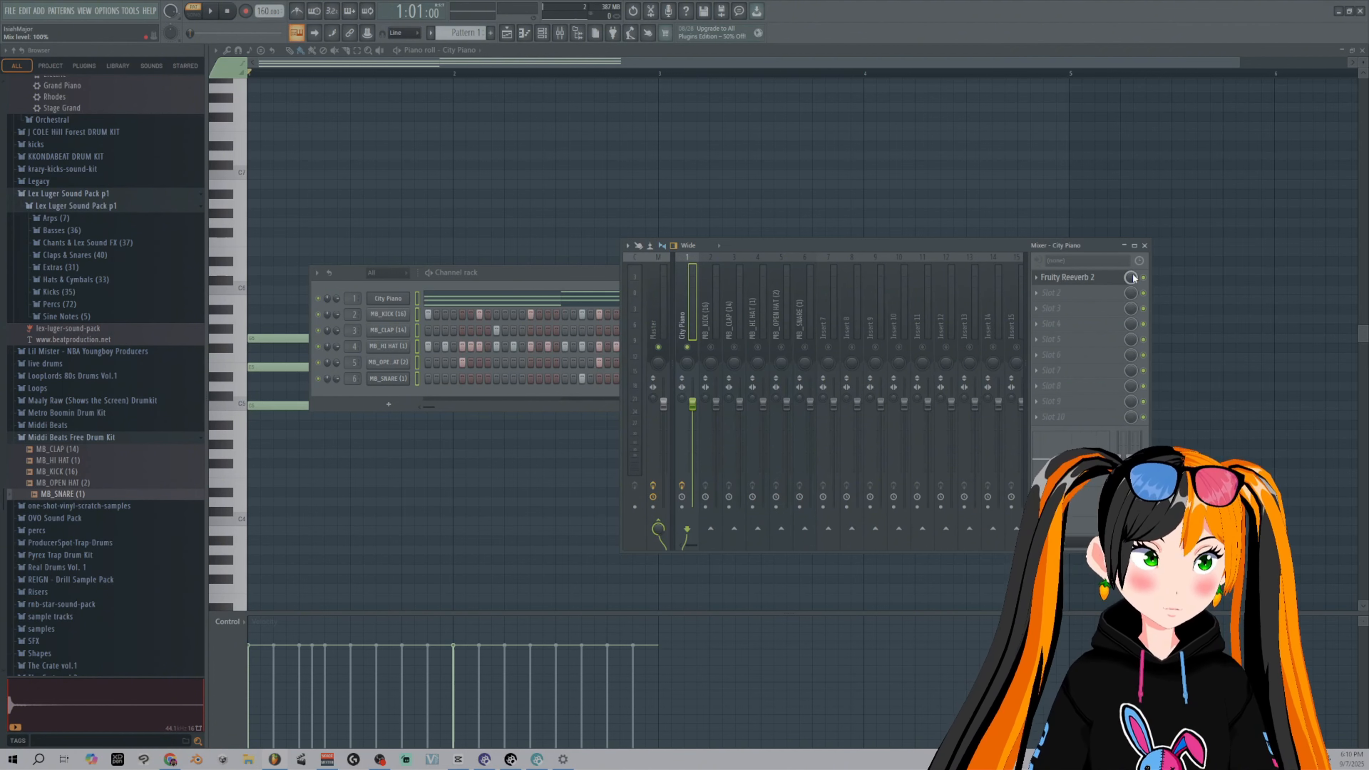
key(space)
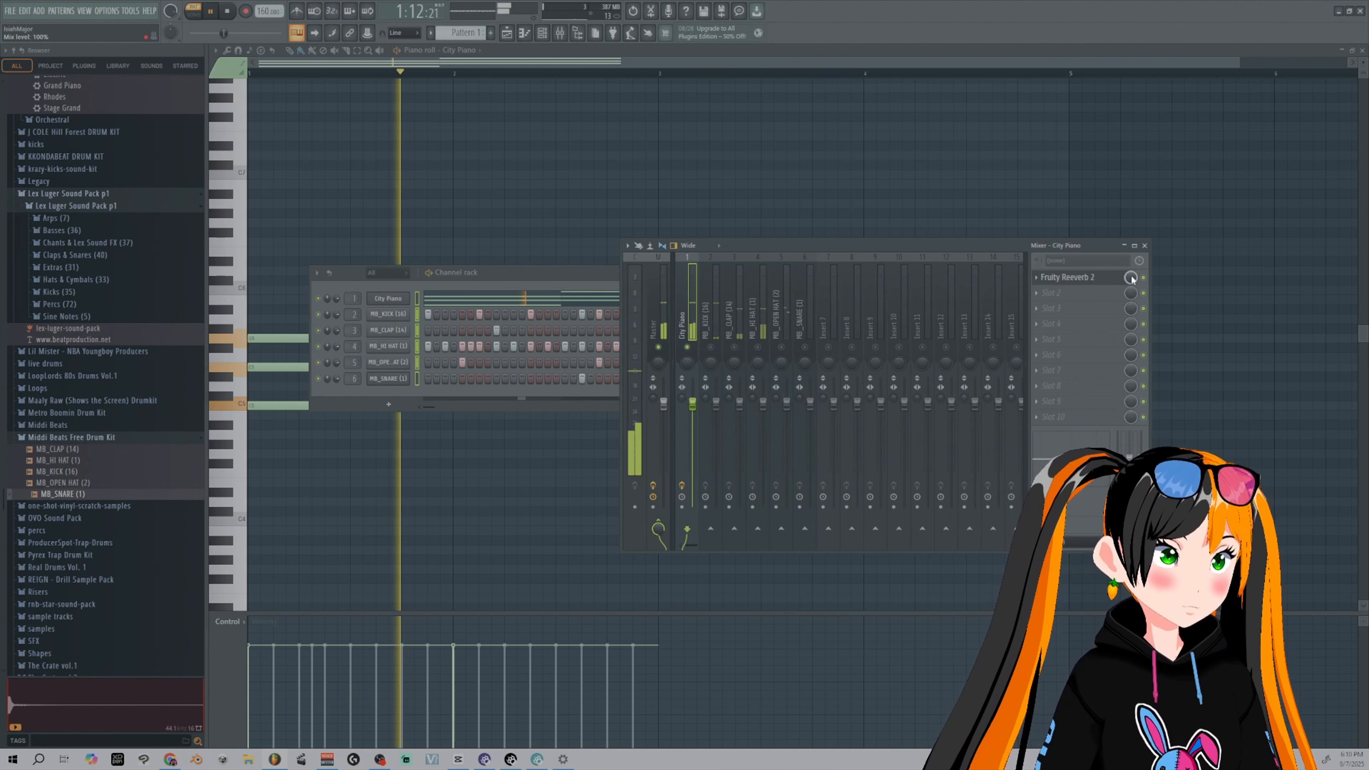
drag(1132, 278, 1132, 330)
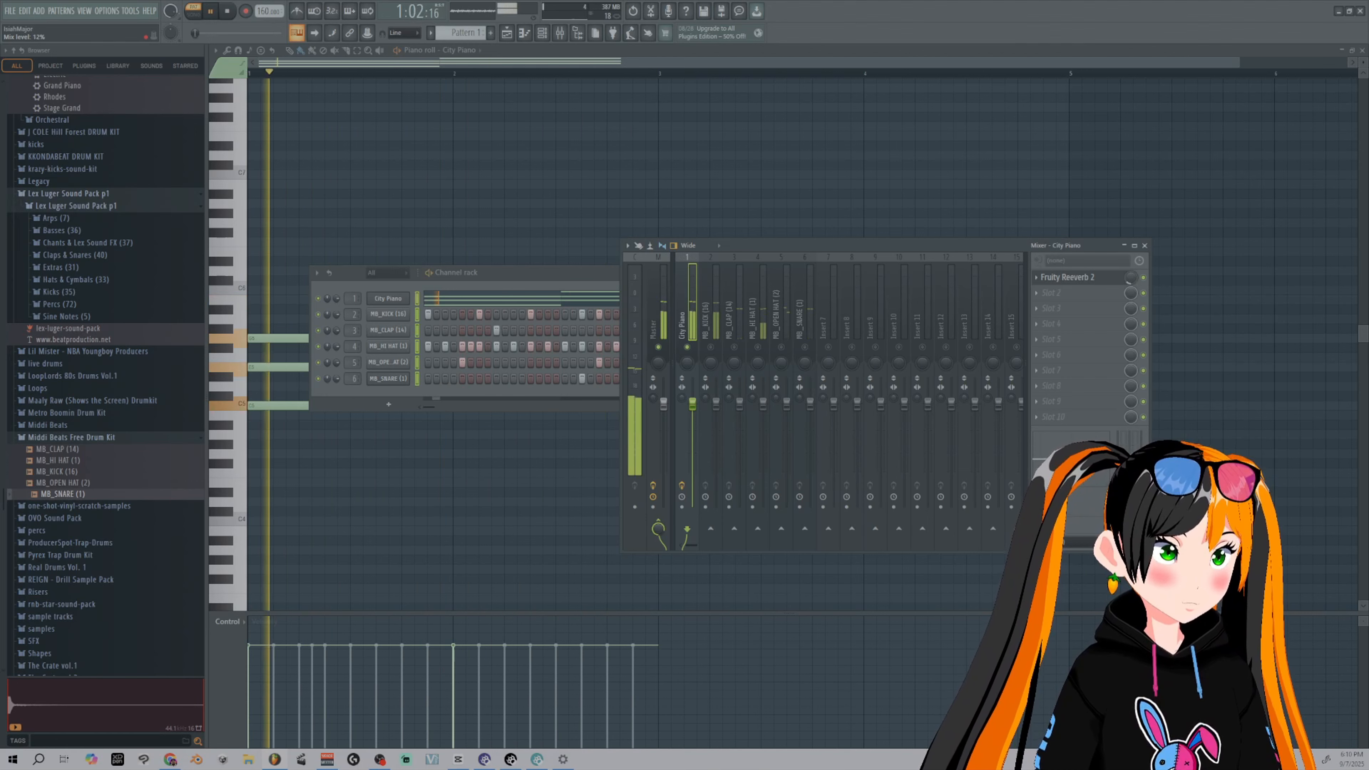
key(space)
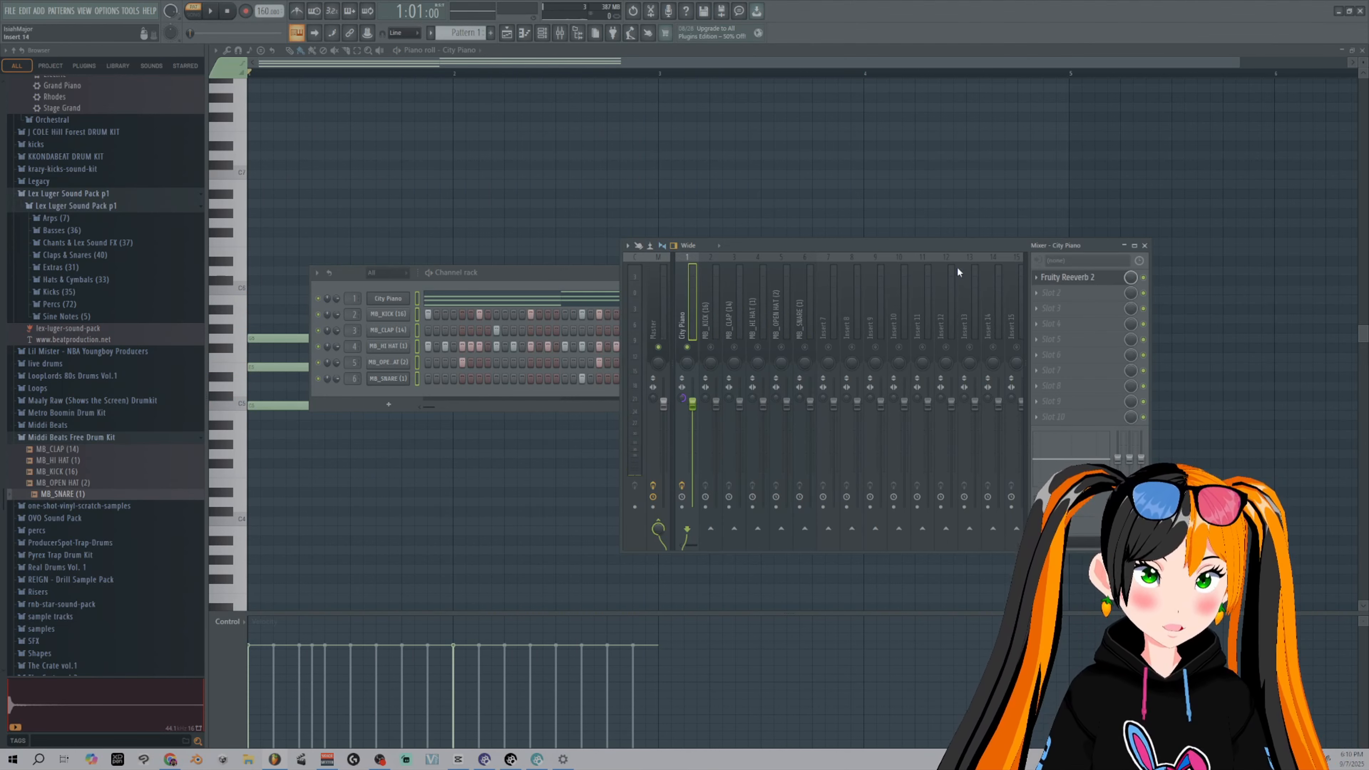
- Audition the beat with the City Piano mixer track's stereo separation at 100% merged and at 100% separated
key(space)
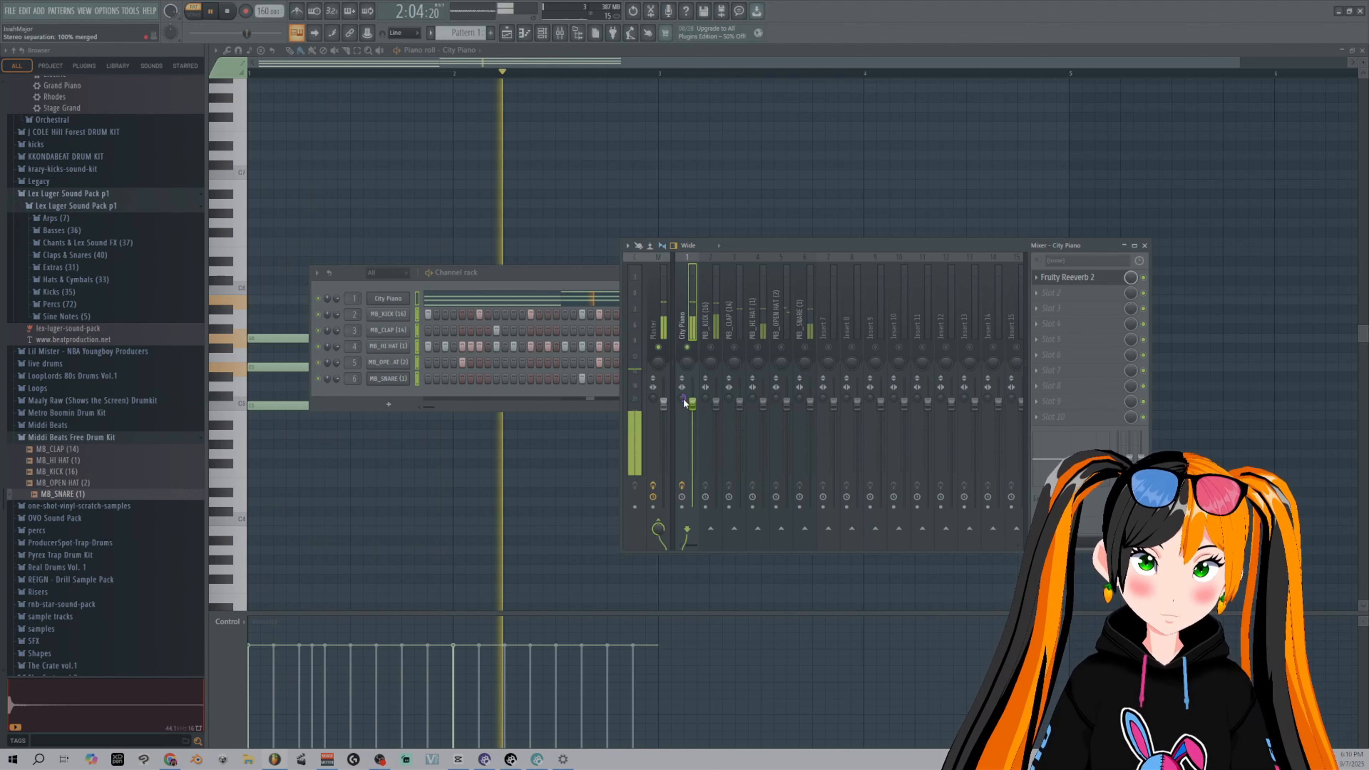
key(space)
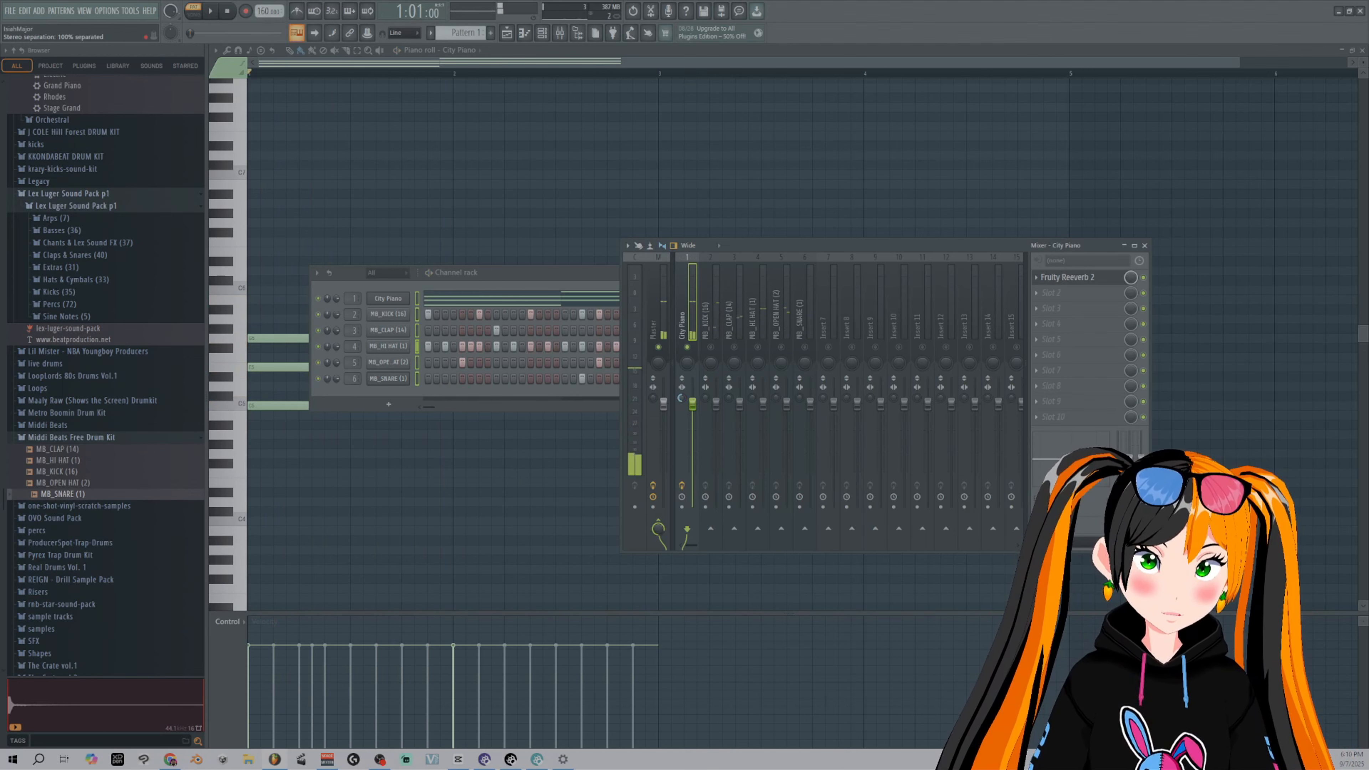
key(space)
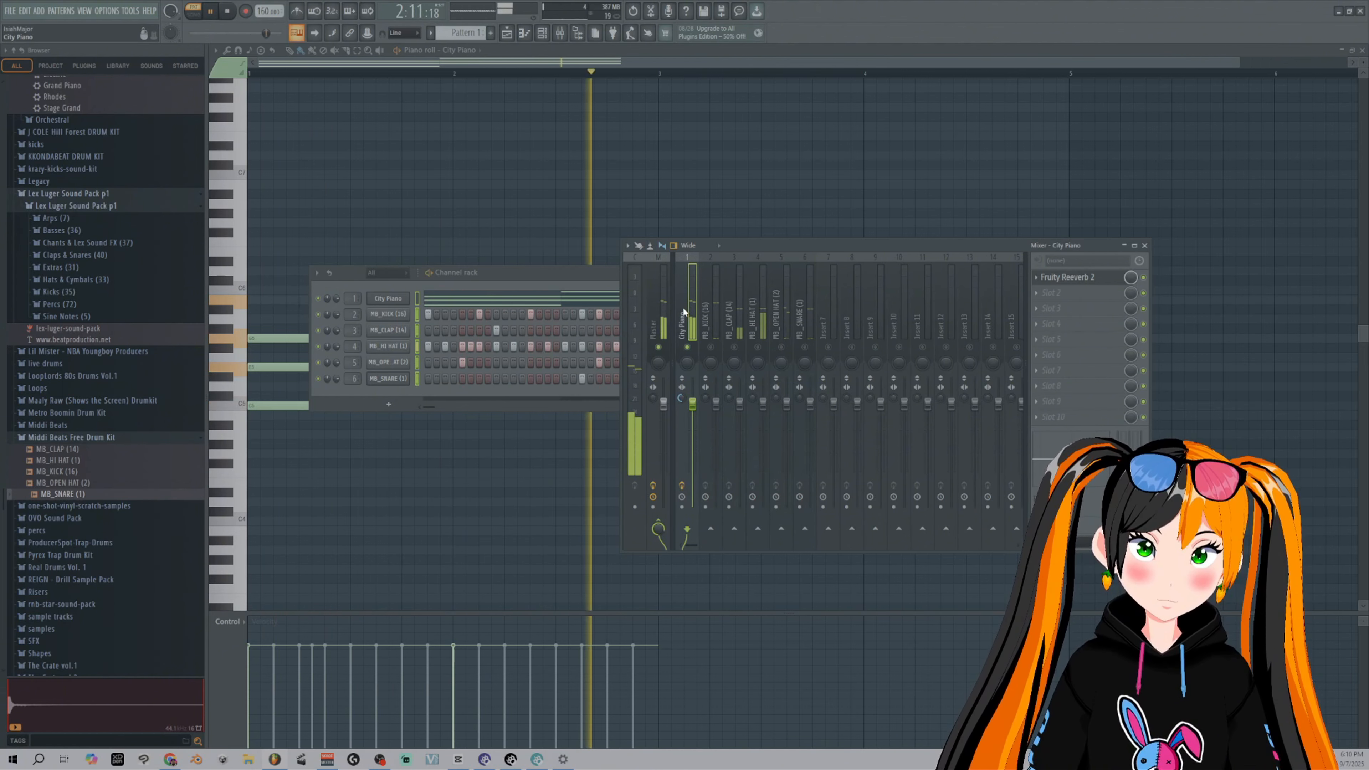
key(space)
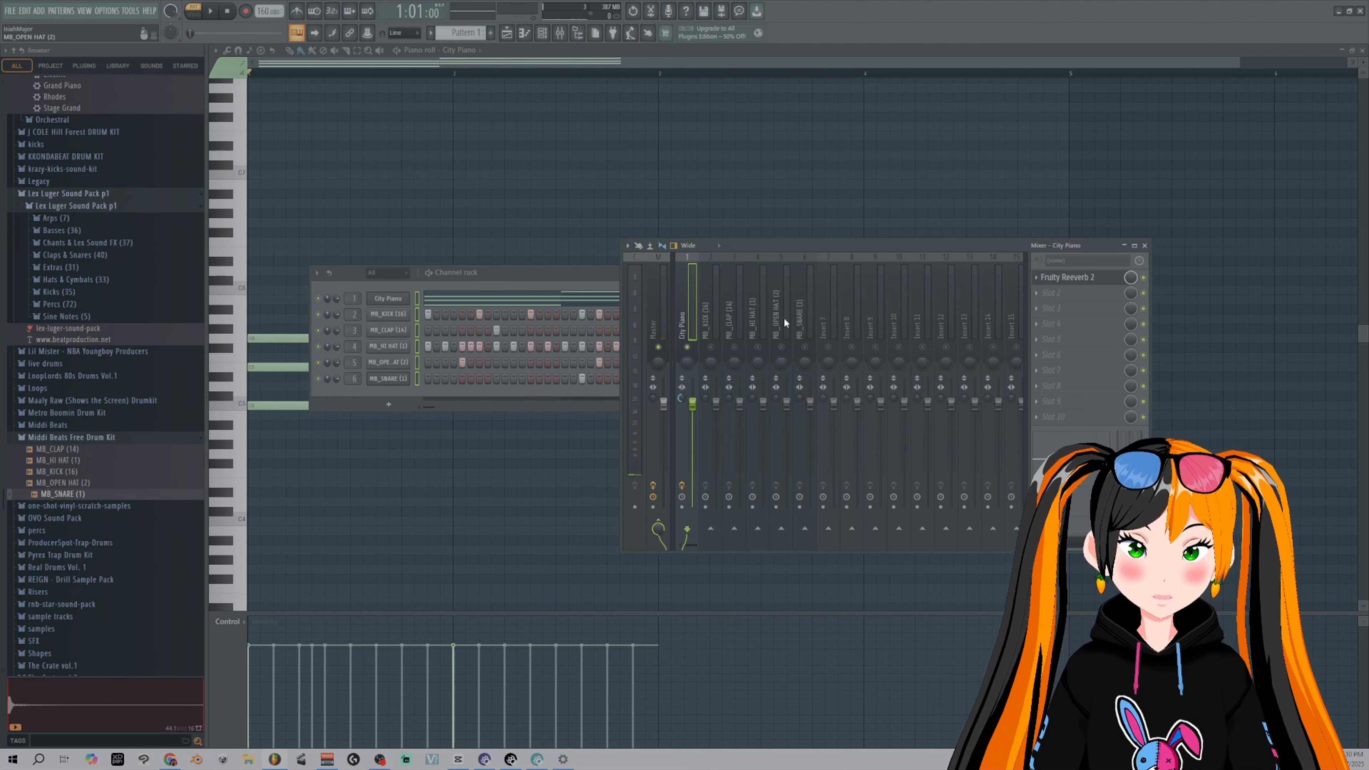
drag(681, 399, 684, 401)
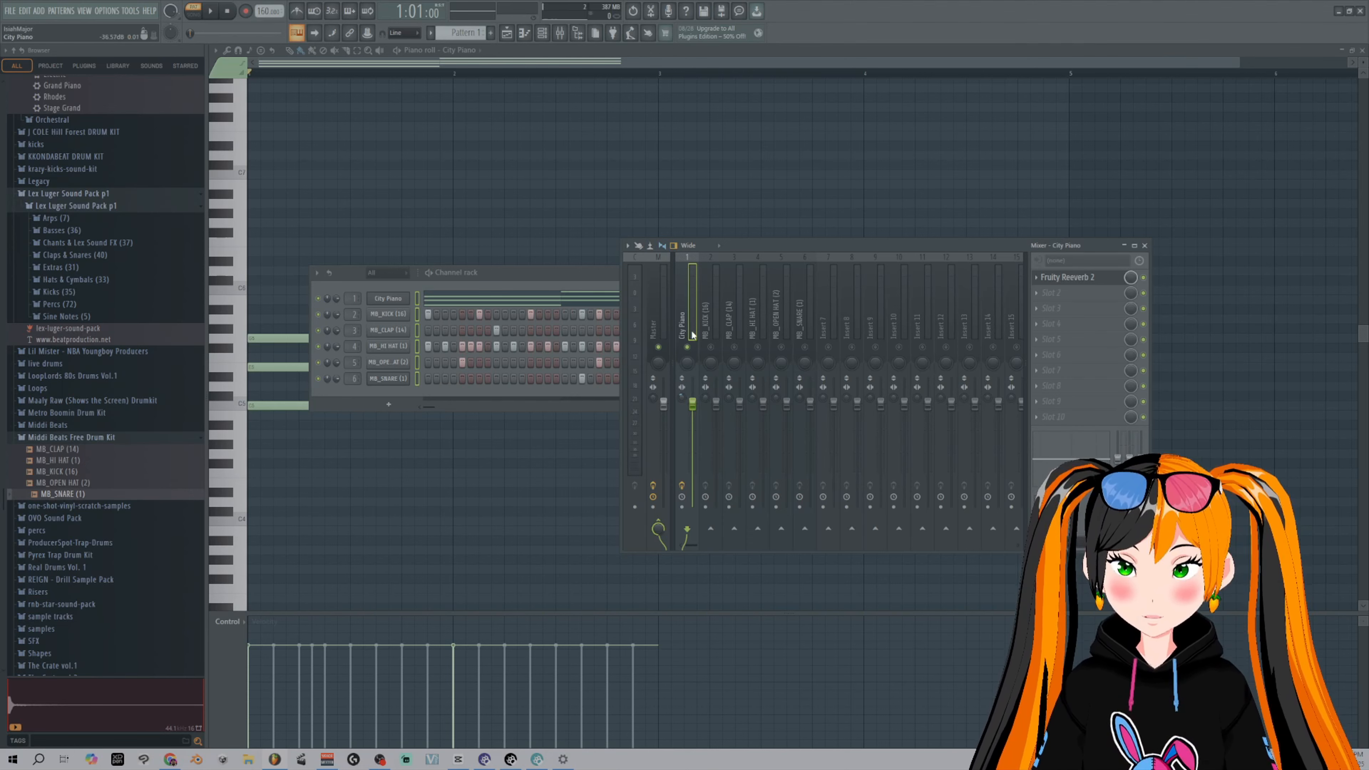
- Try raising the City Piano channel's volume to 100% in the channel rack, and reset it
click(348, 302)
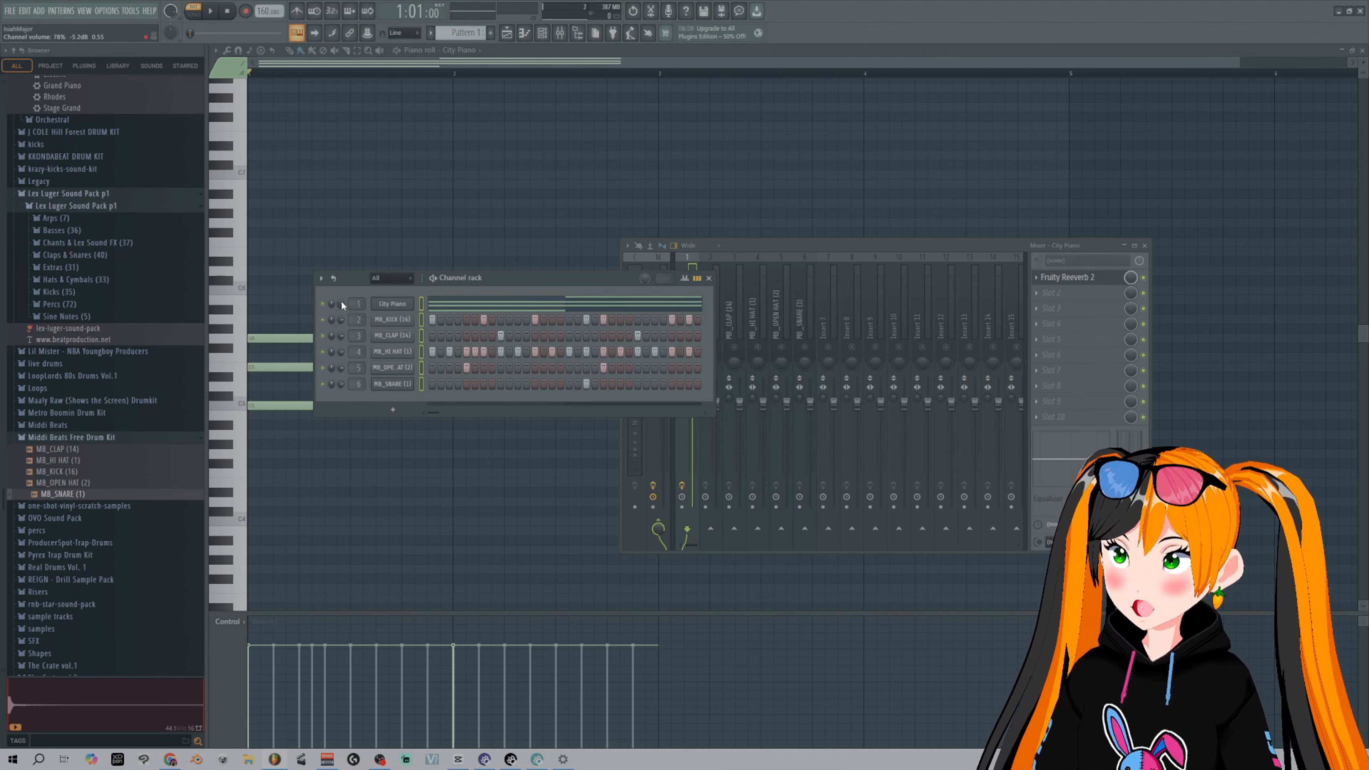
drag(341, 303, 340, 258)
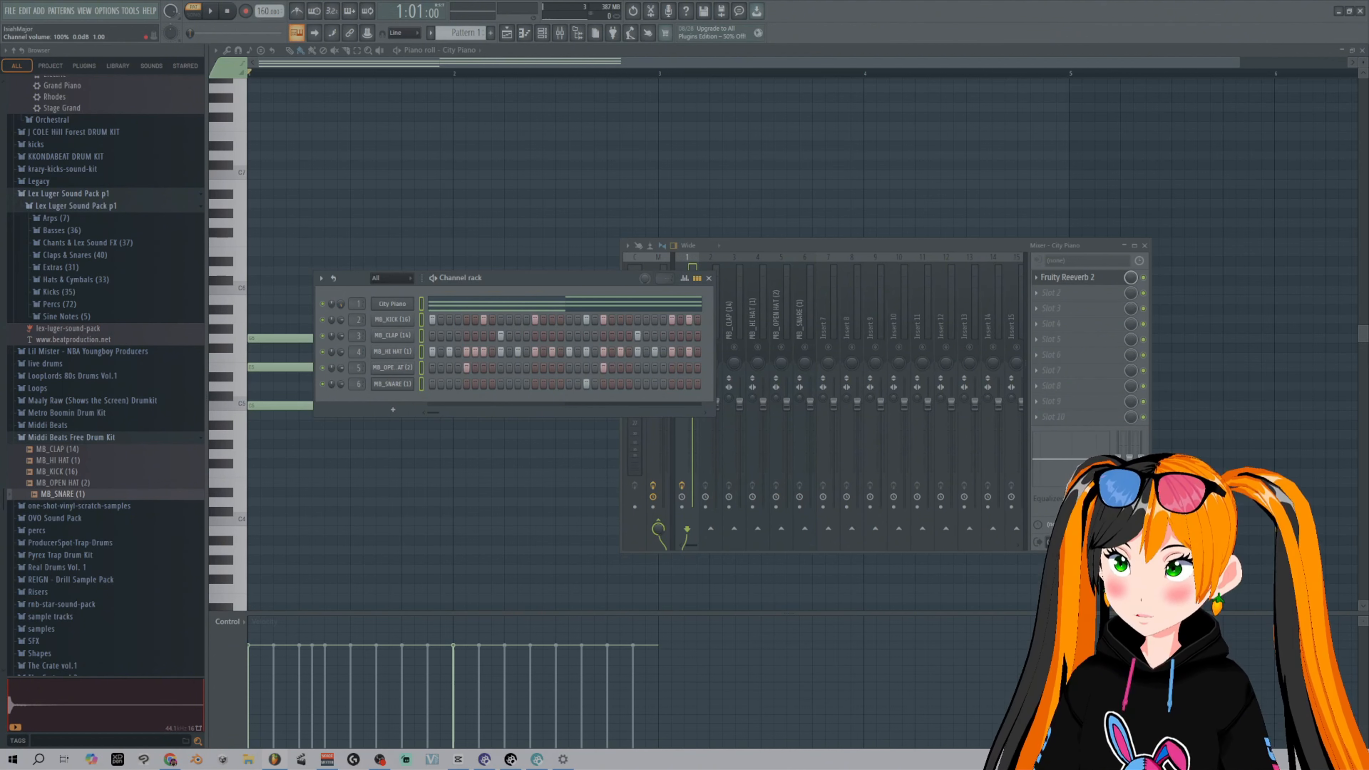
right_click(340, 303)
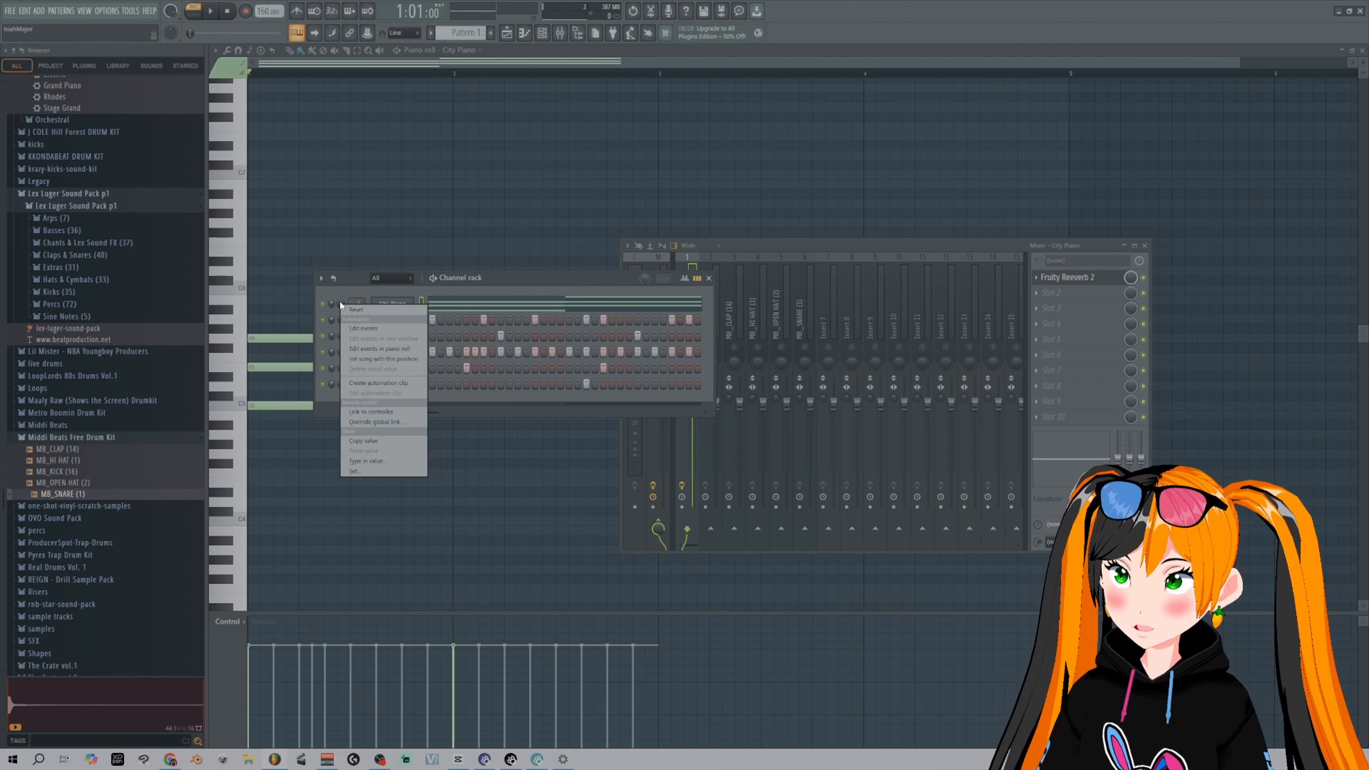
click(357, 310)
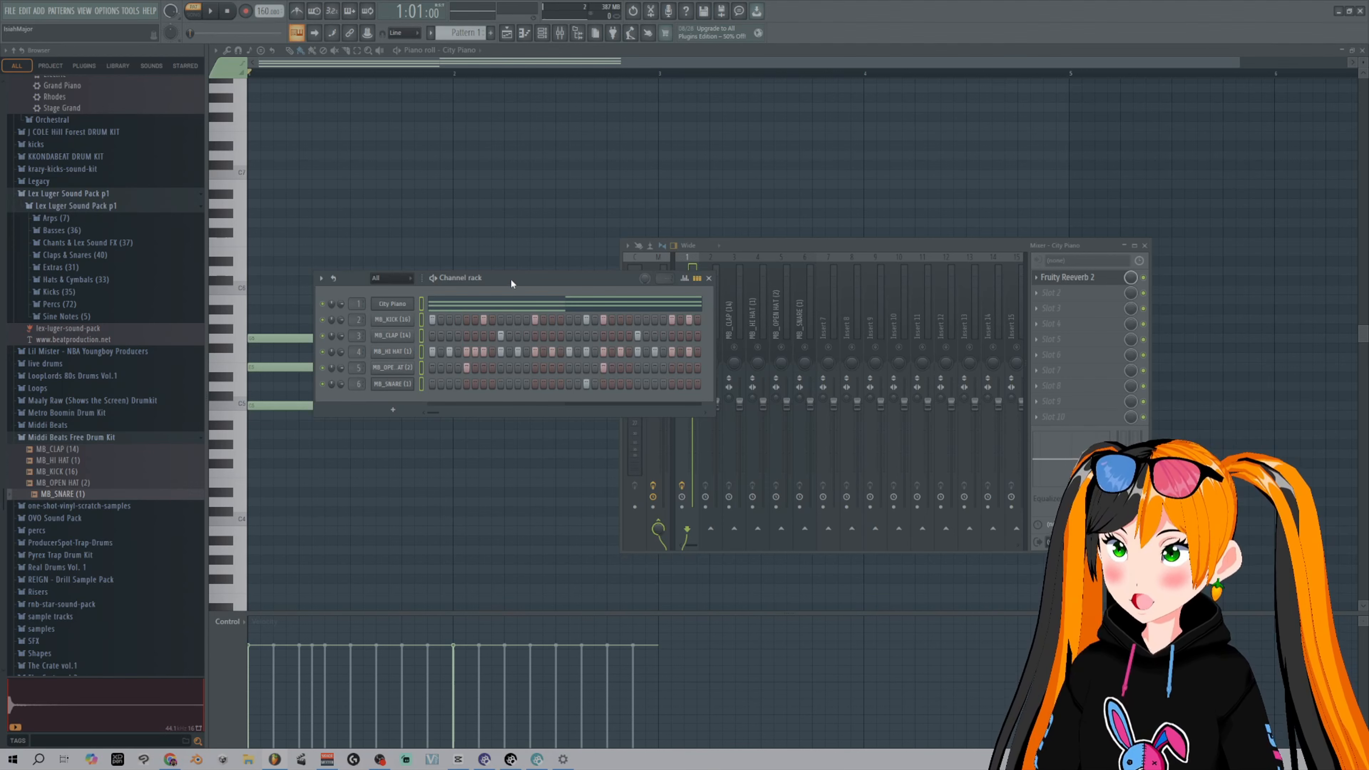
- Separate the channel rack and mixer windows, audition the City Piano channel panned 100% right, and recentre its panning
drag(510, 279, 476, 340)
drag(757, 246, 776, 245)
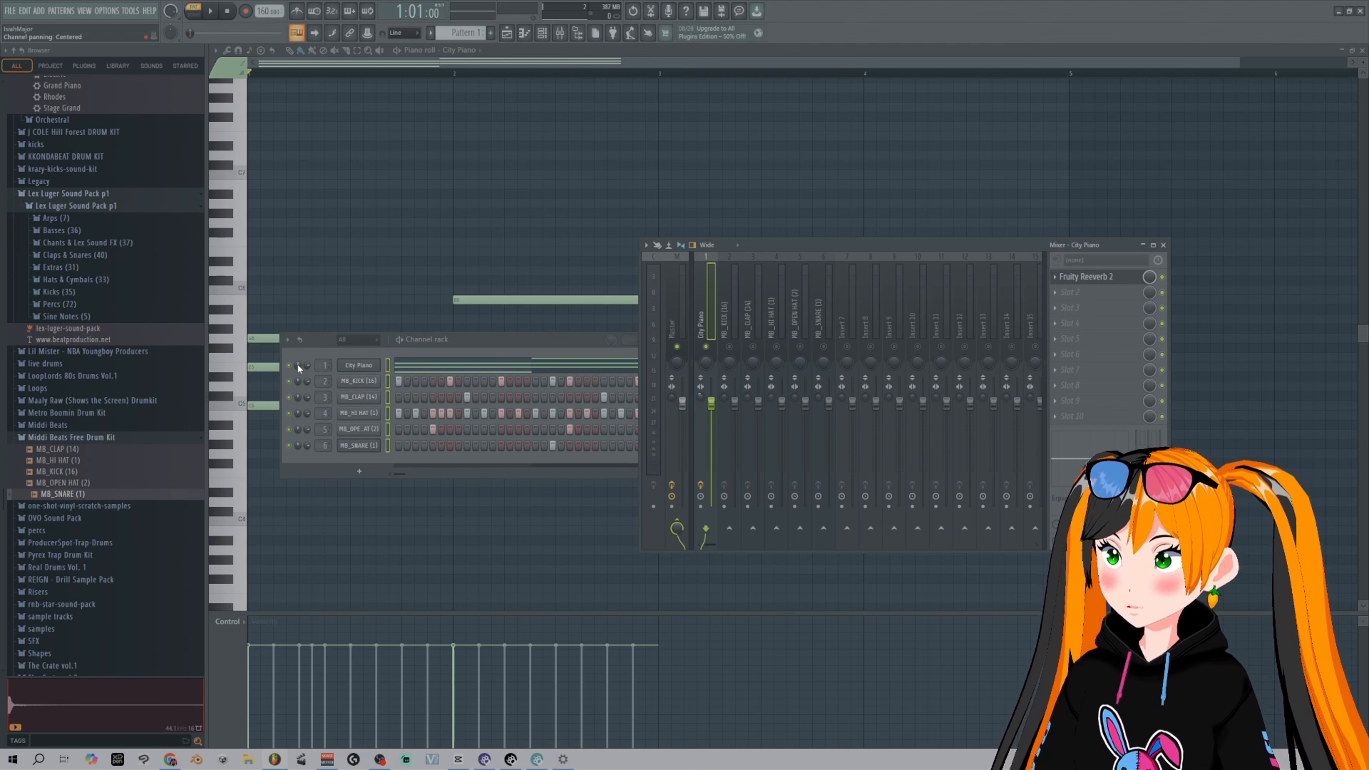
drag(298, 362, 297, 364)
key(space)
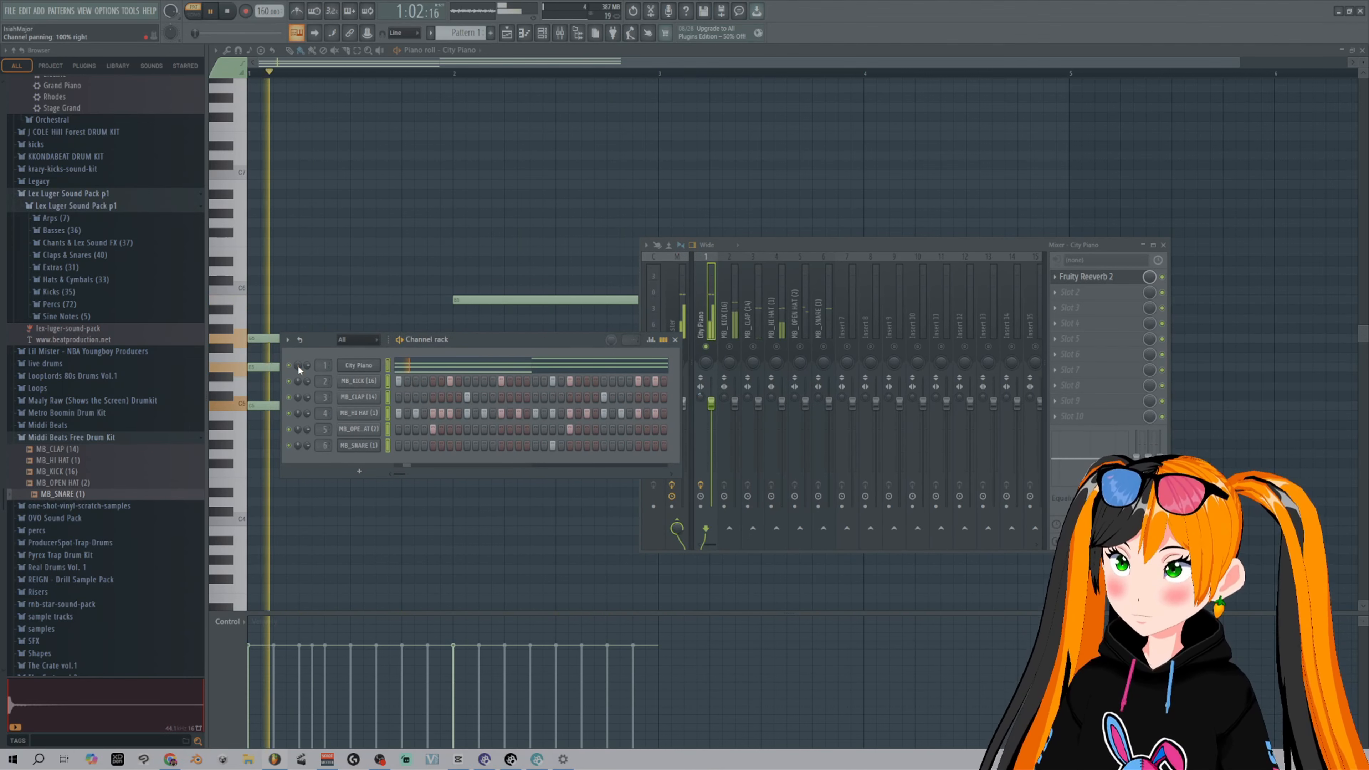
key(space)
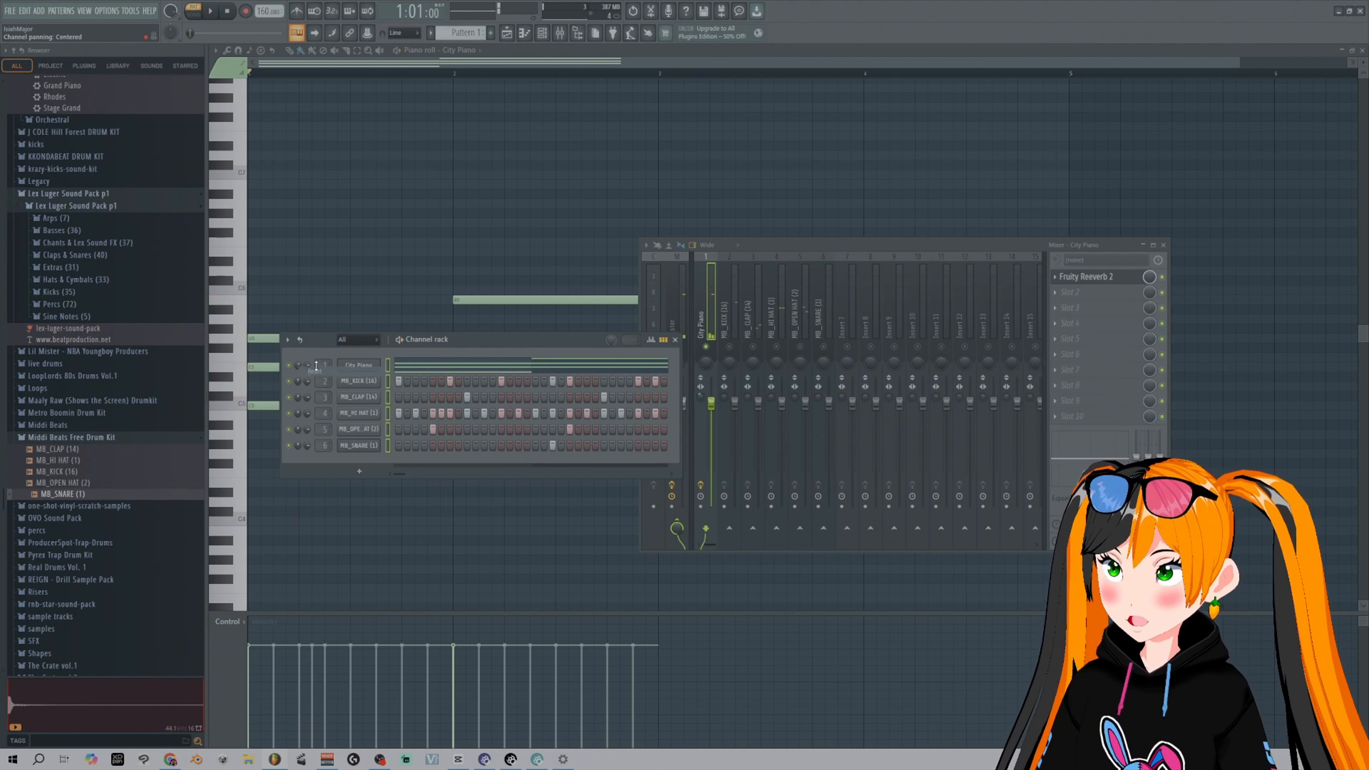
- Compare the City Piano mute/solo controls in the mixer and channel rack by trying to solo the channel
click(707, 349)
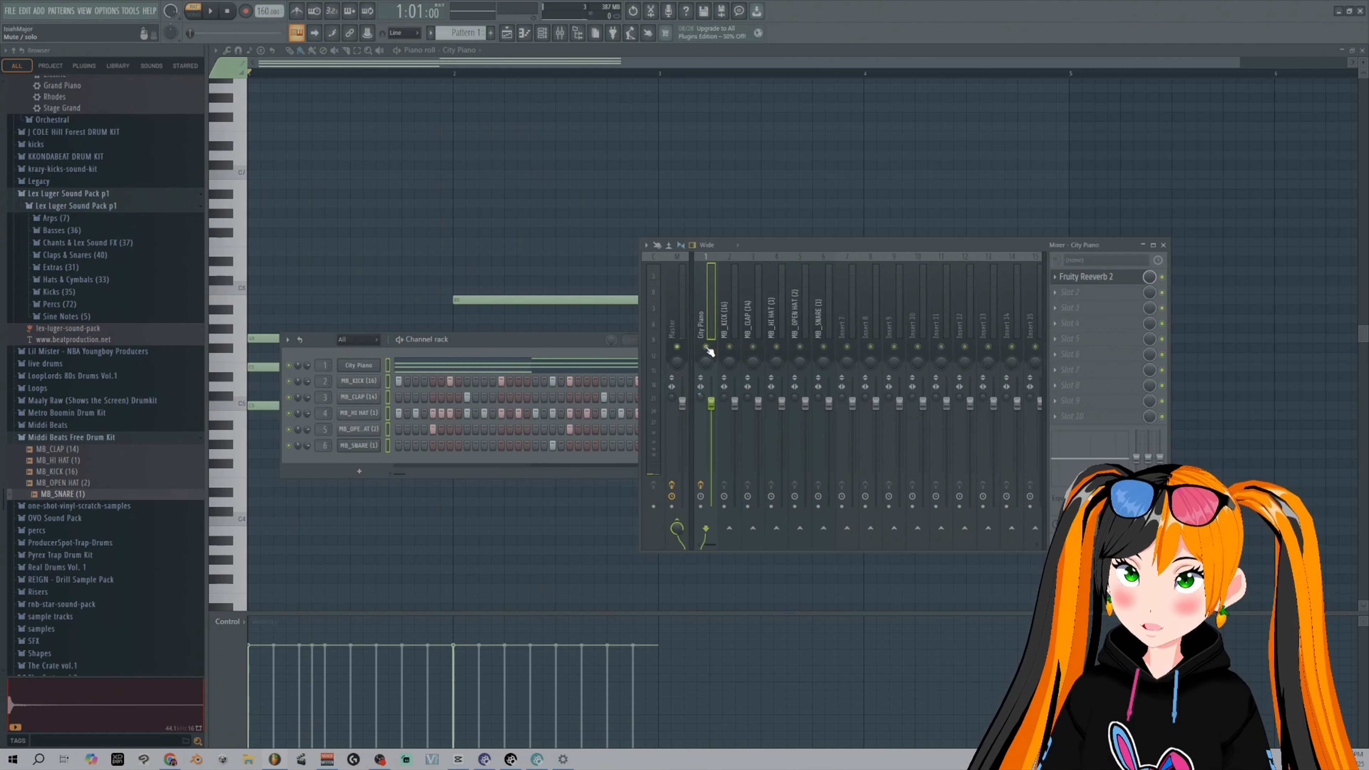
right_click(288, 365)
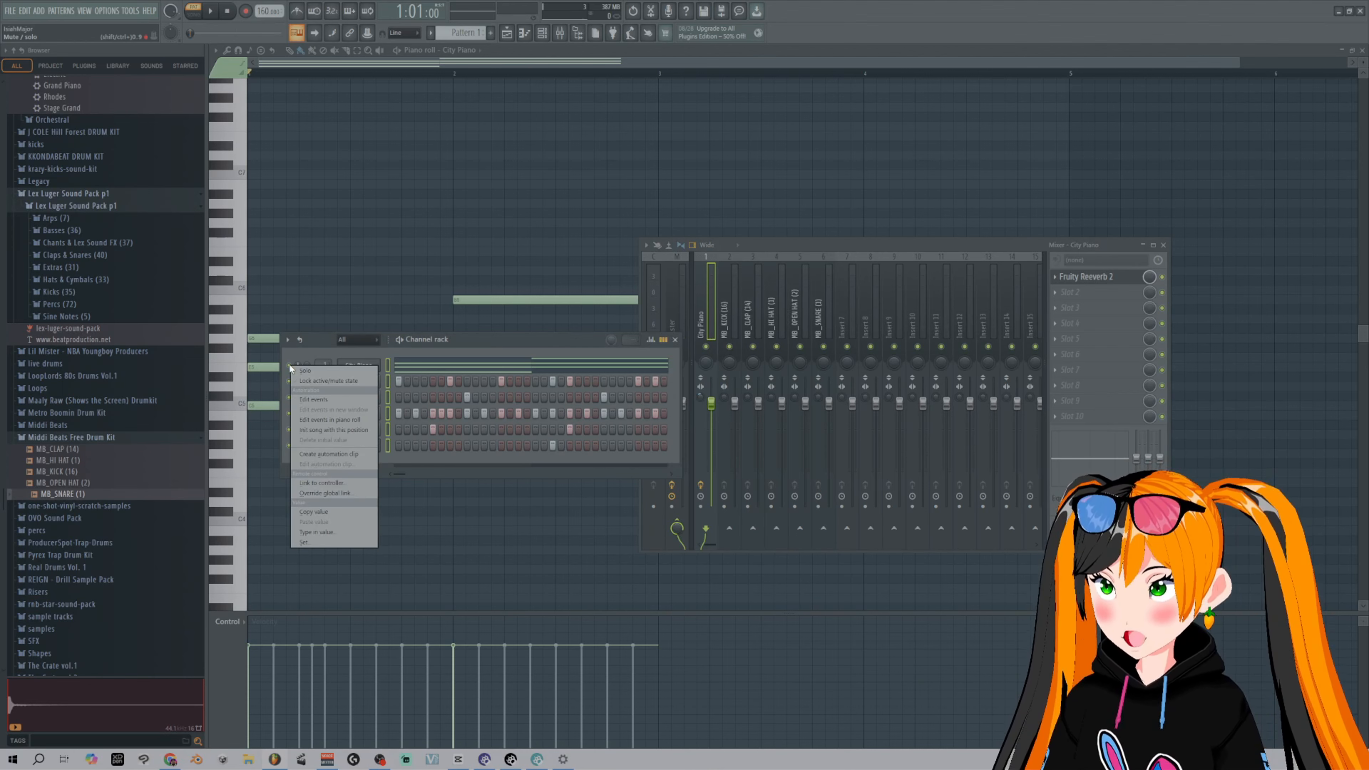
click(309, 370)
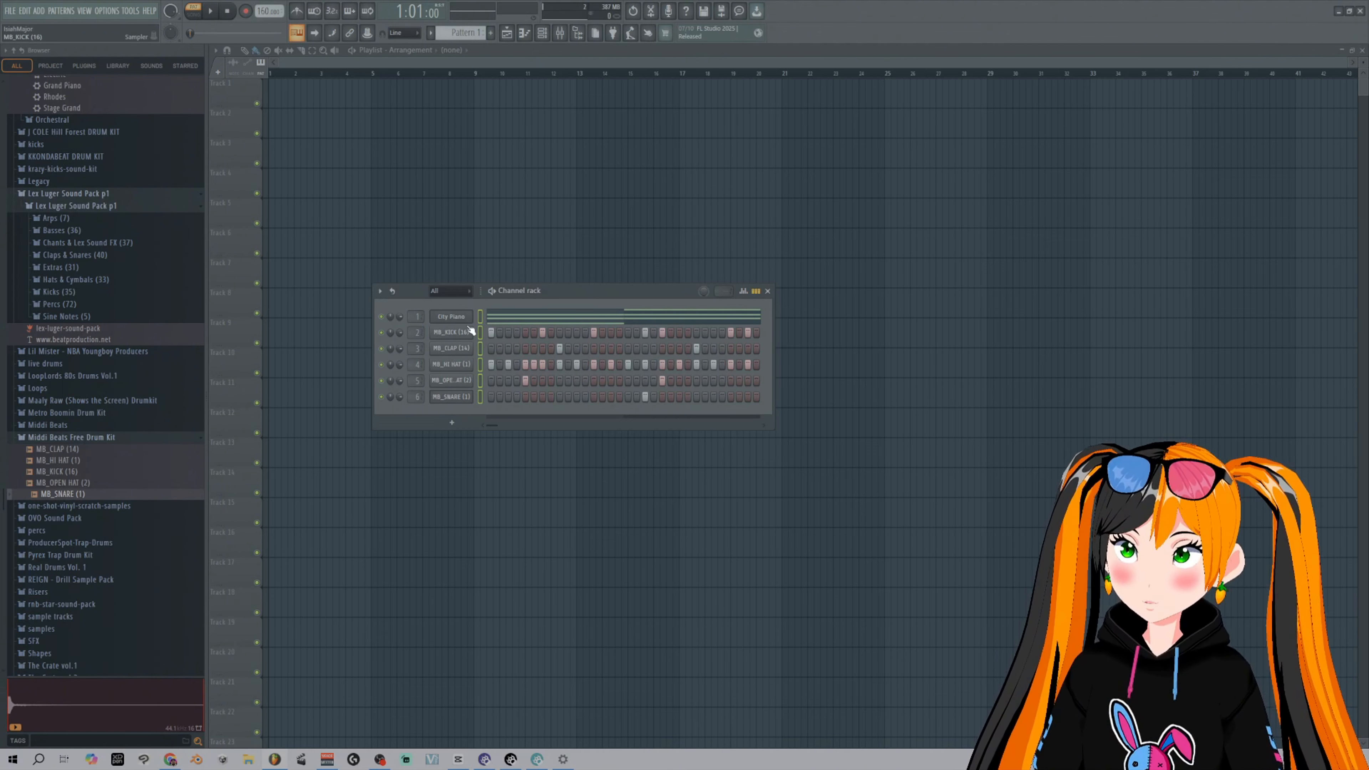
- Split Pattern 1 by channel, step through the resulting patterns back to City Piano, and hide the channel rack
click(432, 33)
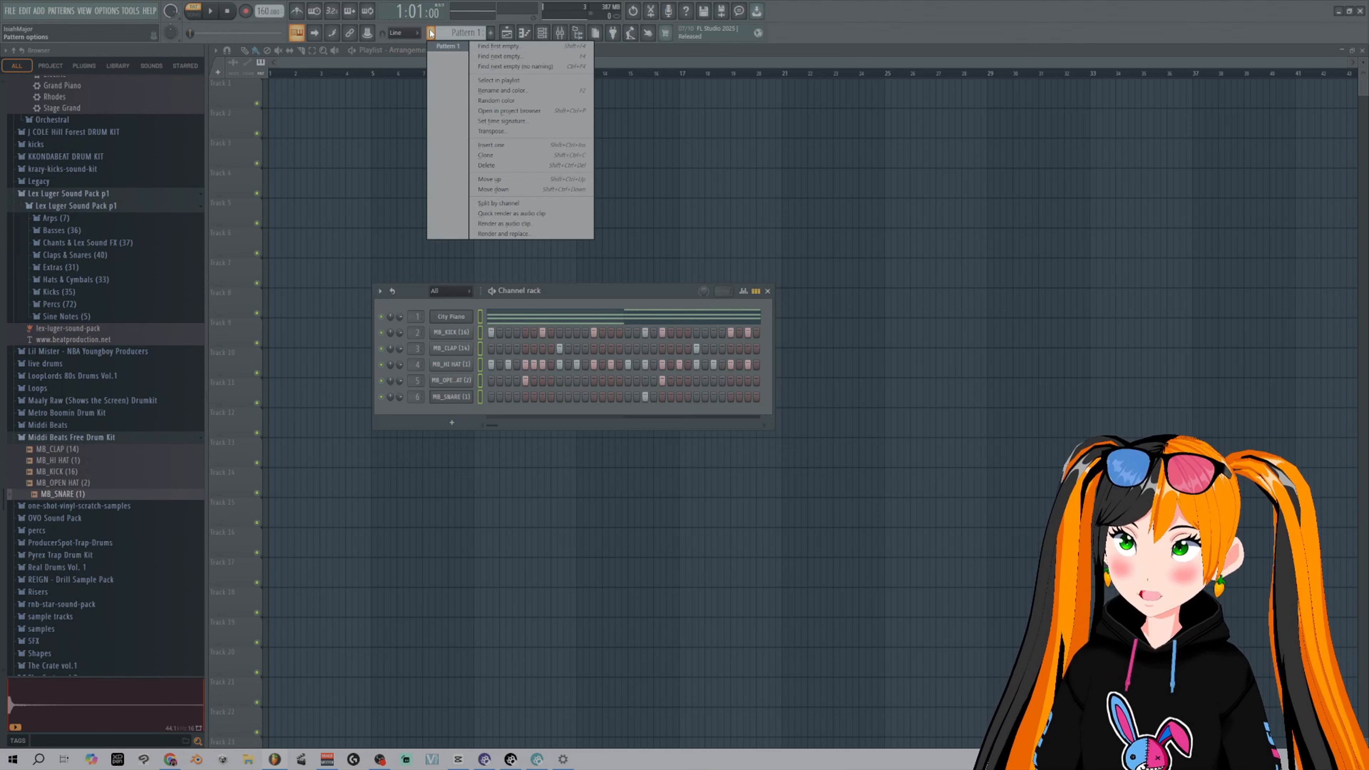
click(499, 203)
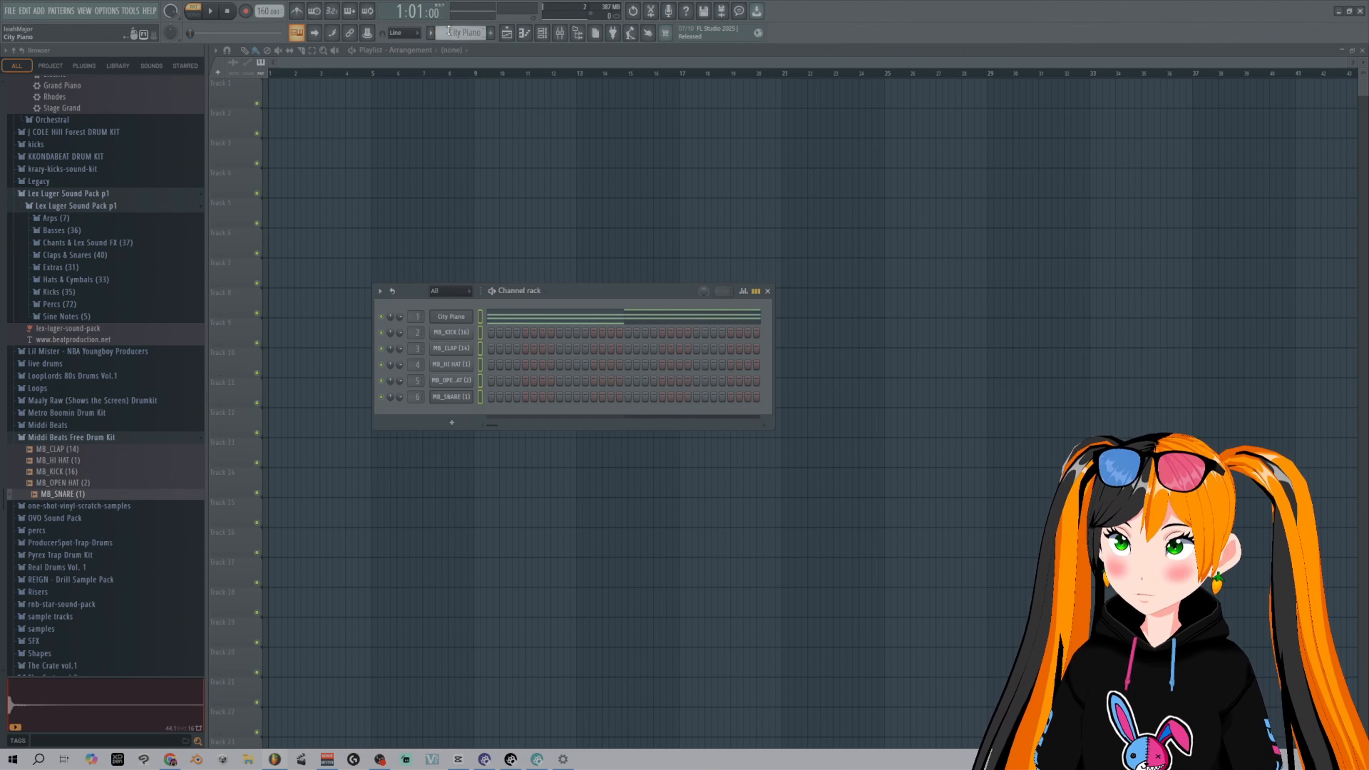
scroll(450, 30, down, 2)
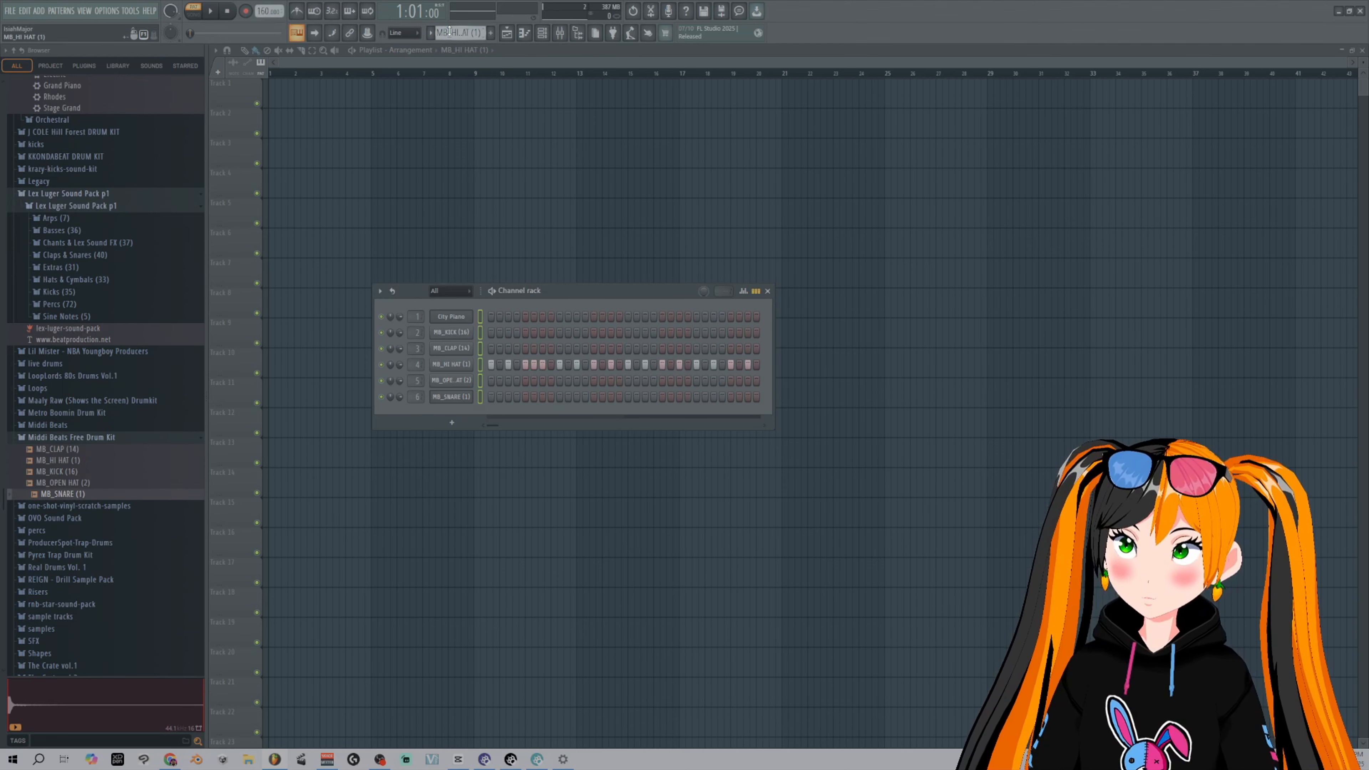
scroll(450, 31, down, 2)
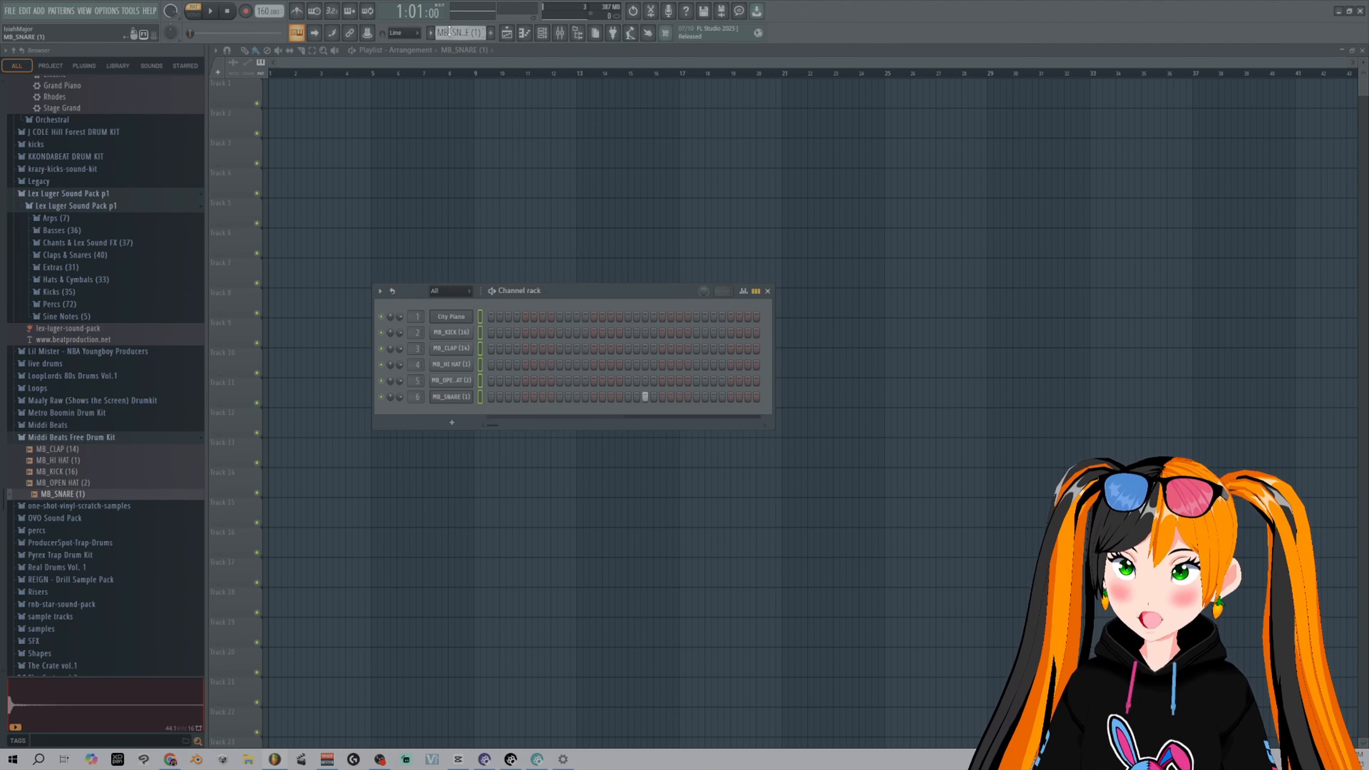
scroll(449, 31, up, 5)
key(F6)
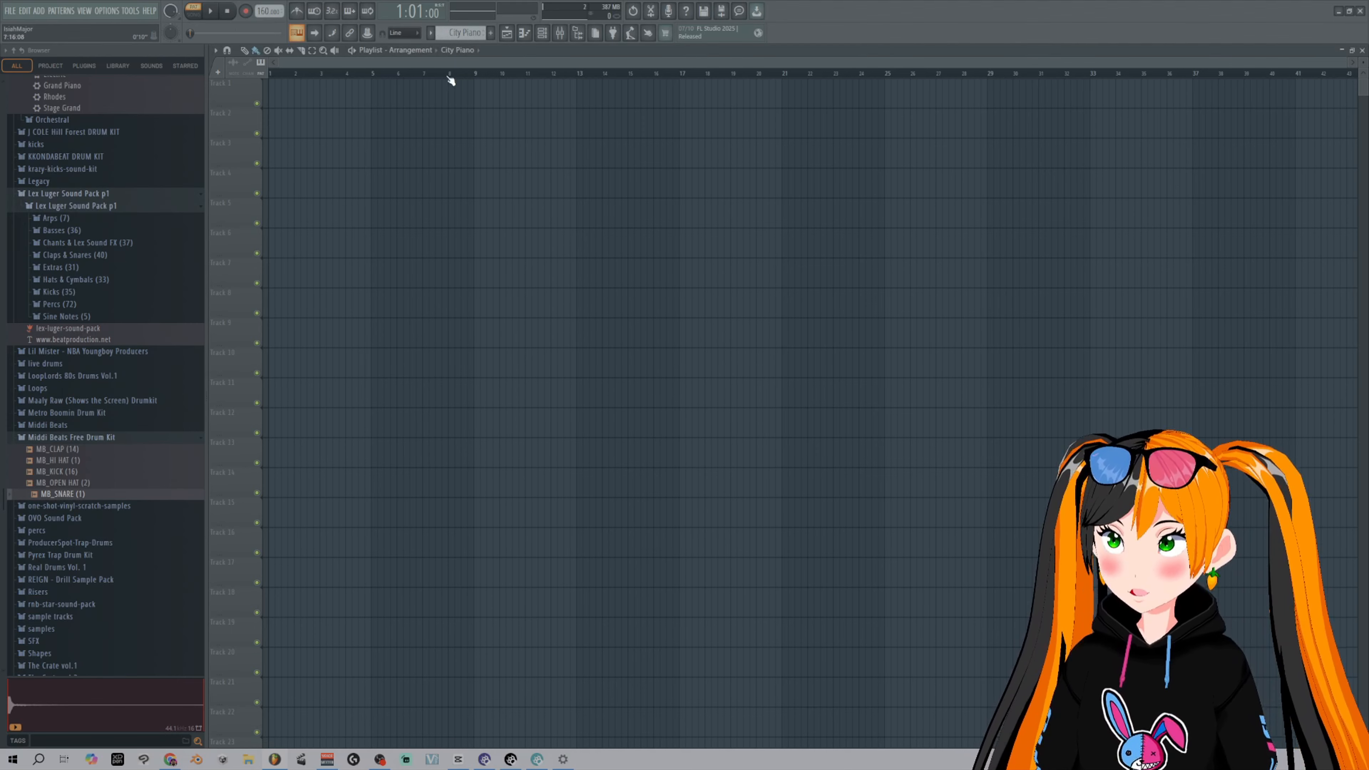
- Paint City Piano clips along Track 1 from bar 1 and MB_CLAP (14) clips along Track 2 from bar 3, both through bar 22
click(459, 50)
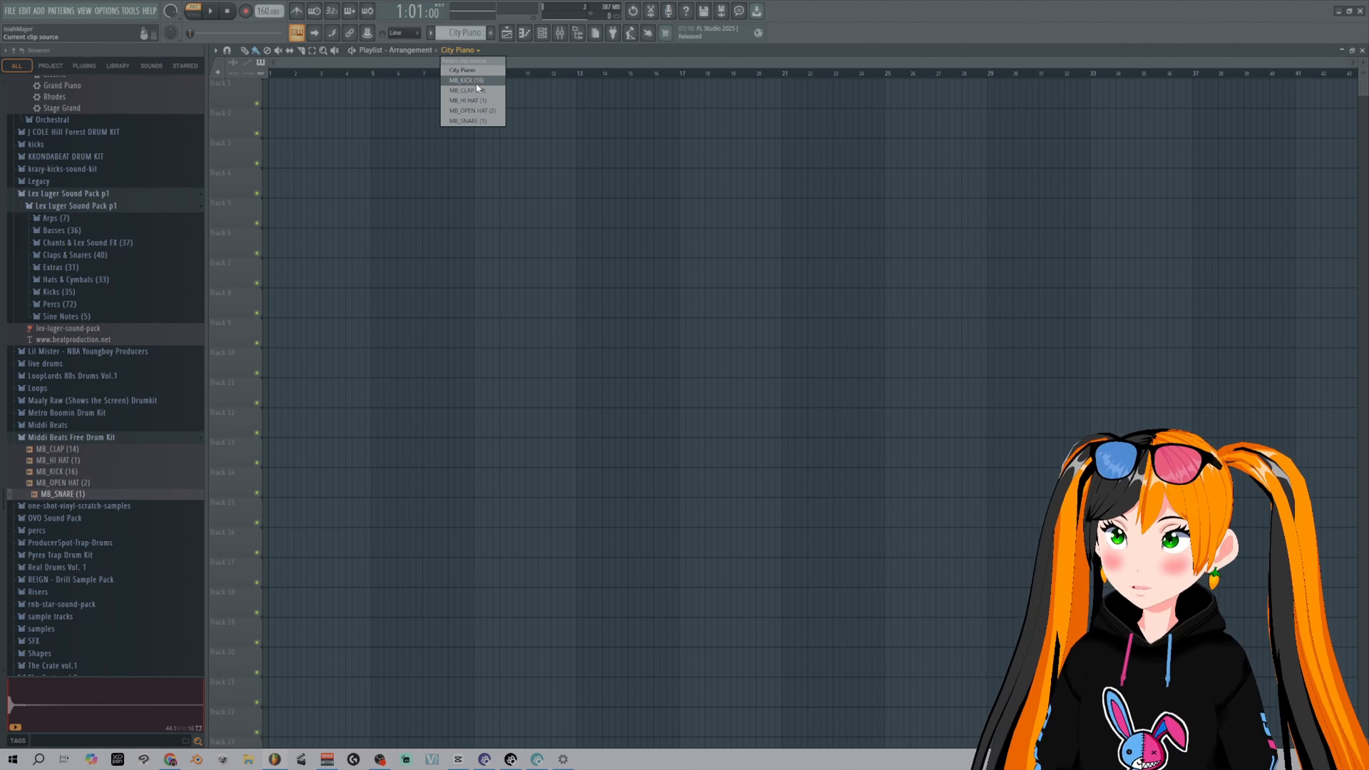
click(473, 72)
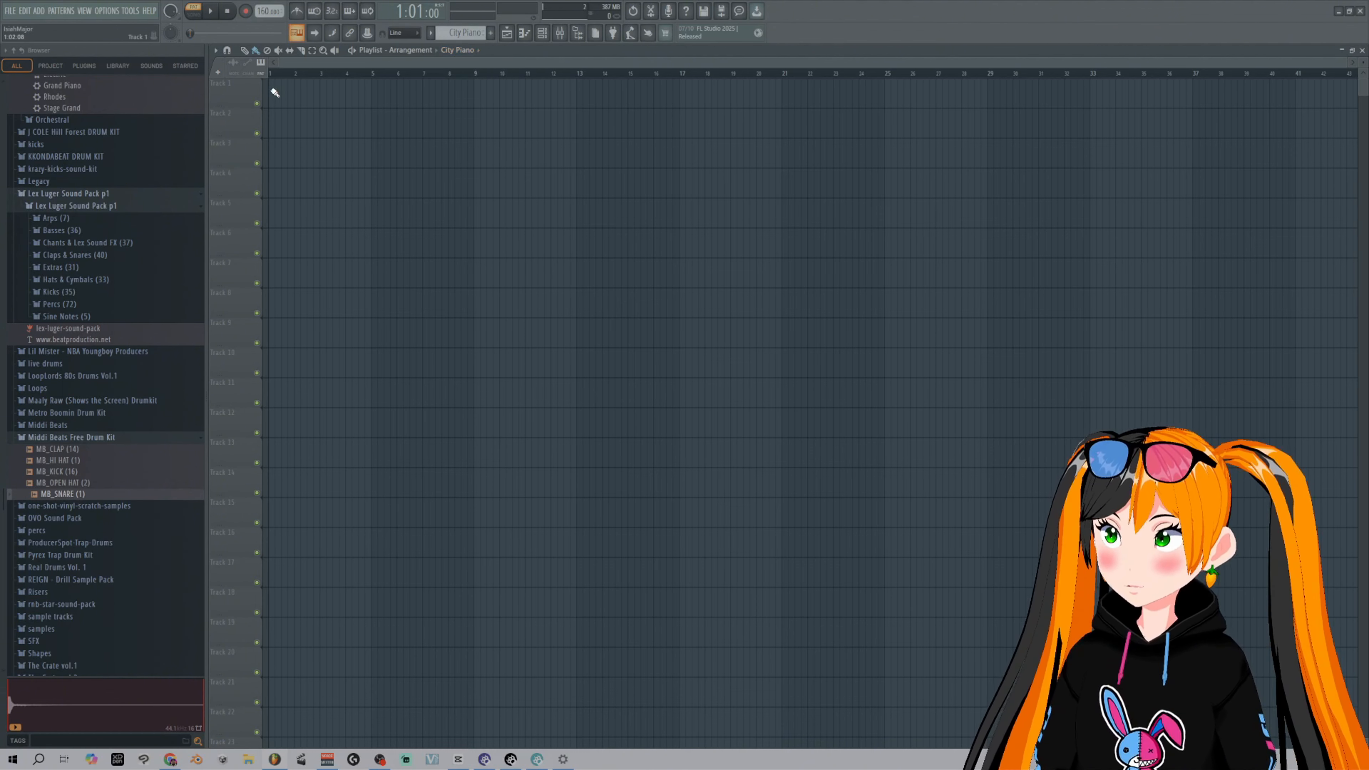
drag(275, 93, 833, 92)
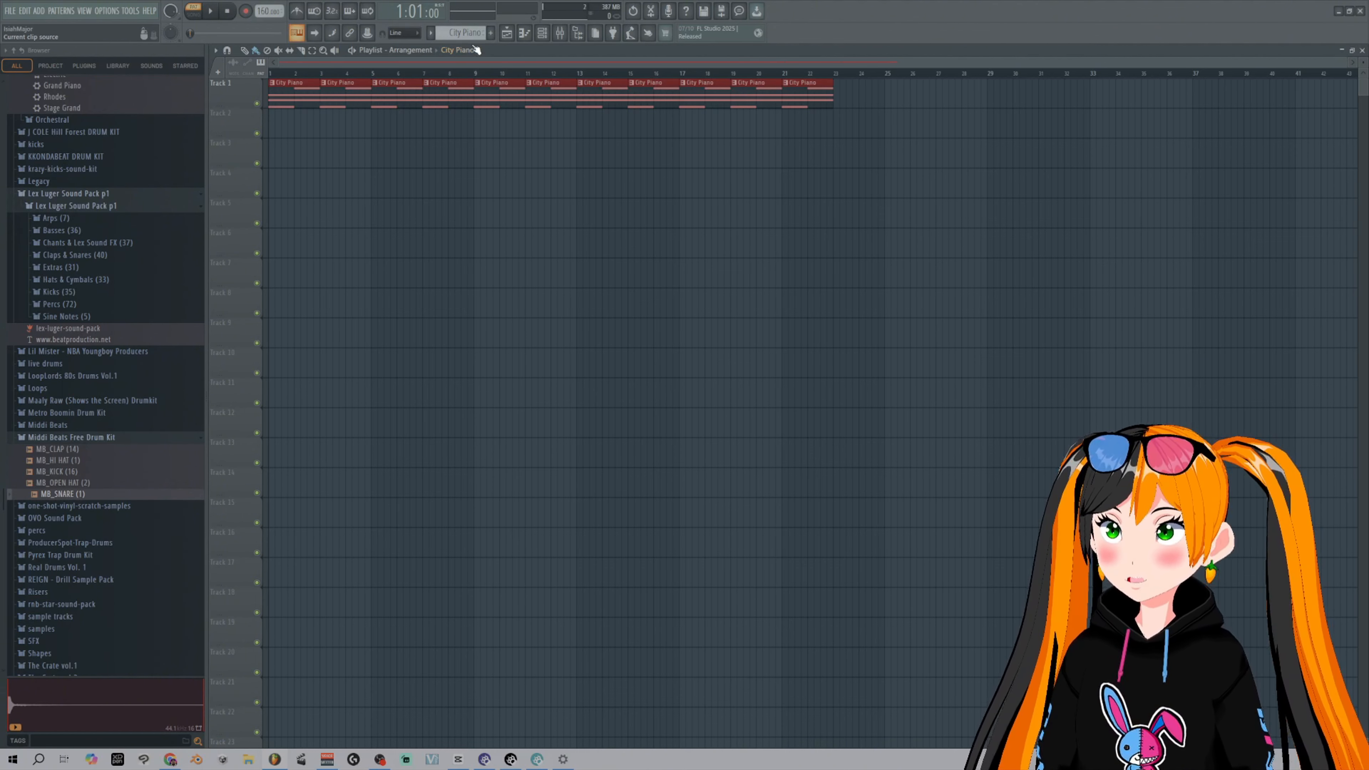
click(457, 50)
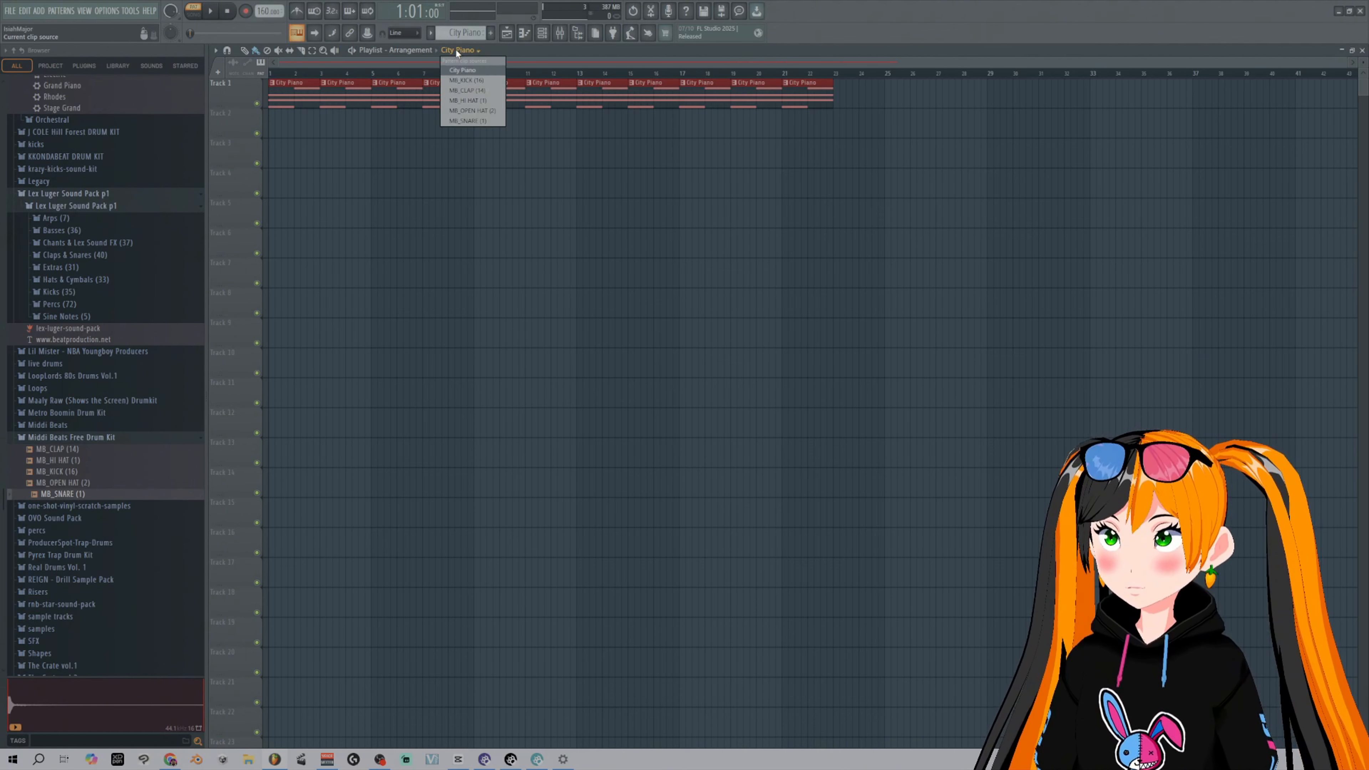
click(466, 90)
click(340, 124)
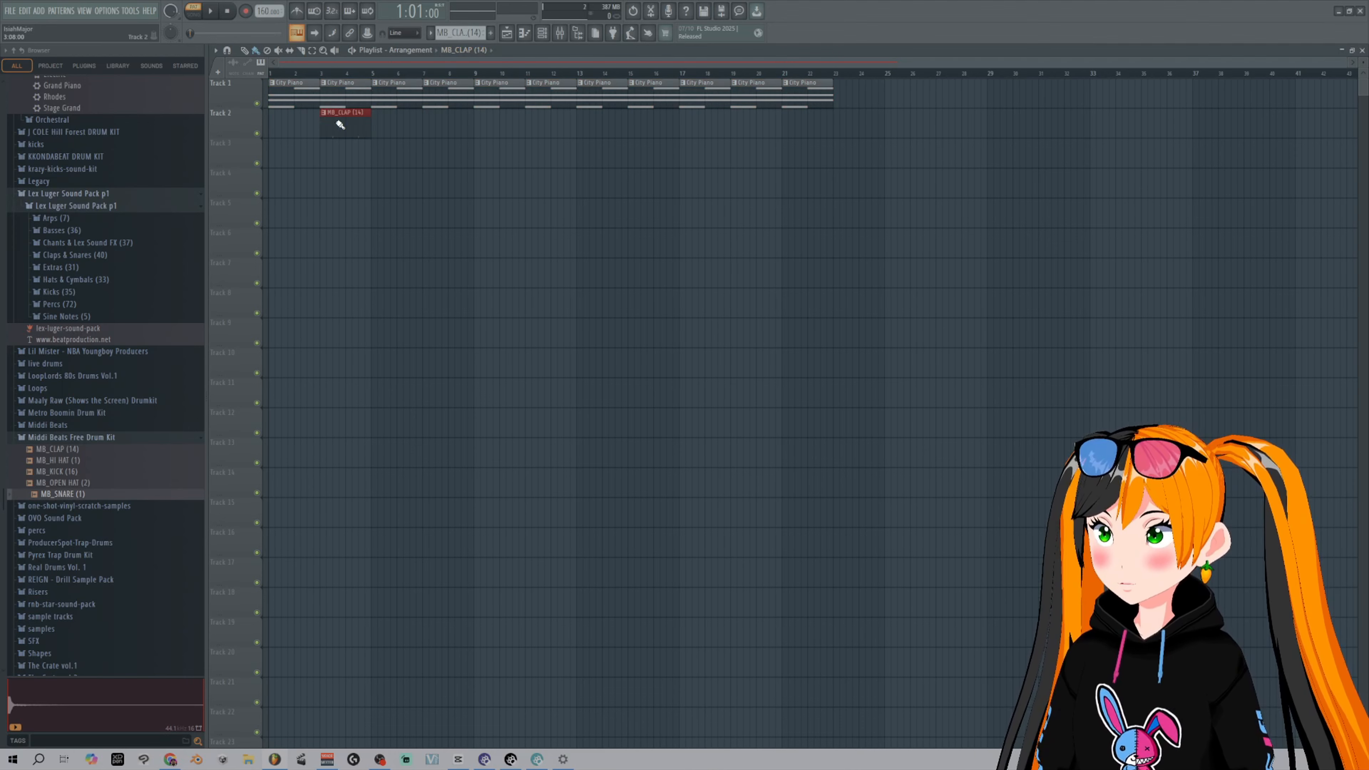
drag(340, 124, 808, 126)
- Paint MB_HI HAT (1) clips along Track 3 from bar 5 and MB_KICK (16) clips along Track 4 from bar 7, through bar 22
click(467, 50)
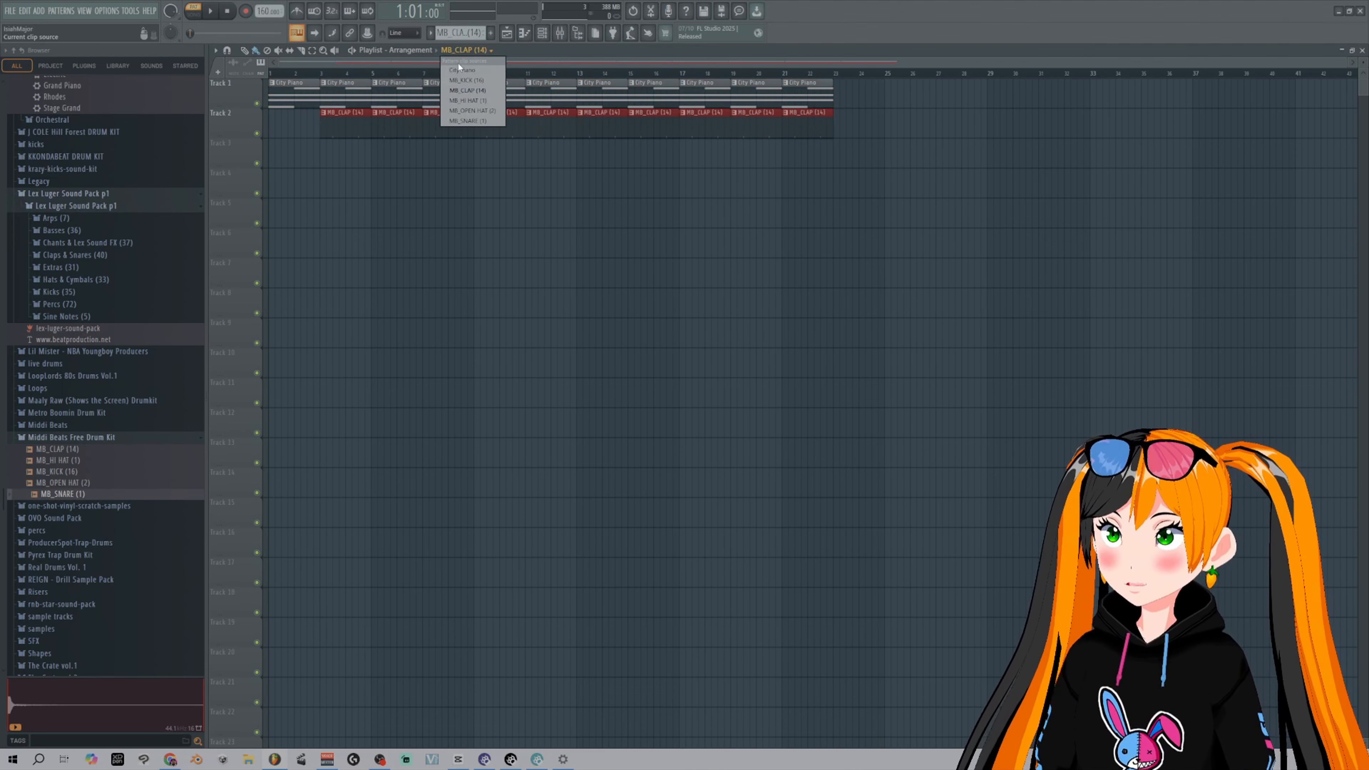
click(468, 101)
drag(373, 147, 808, 148)
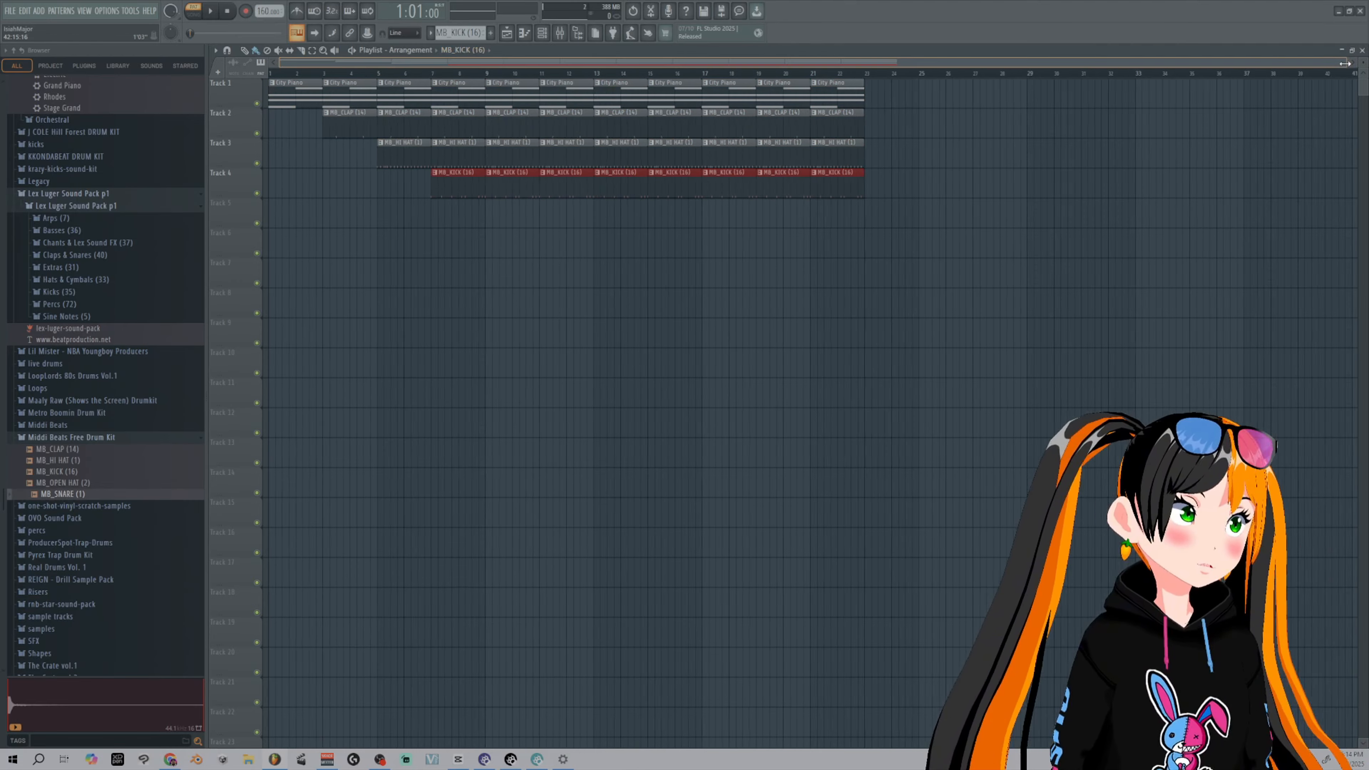
mouse_move(1350, 63)
mouse_down()
mouse_move(587, 64)
mouse_move(1351, 65)
mouse_up()
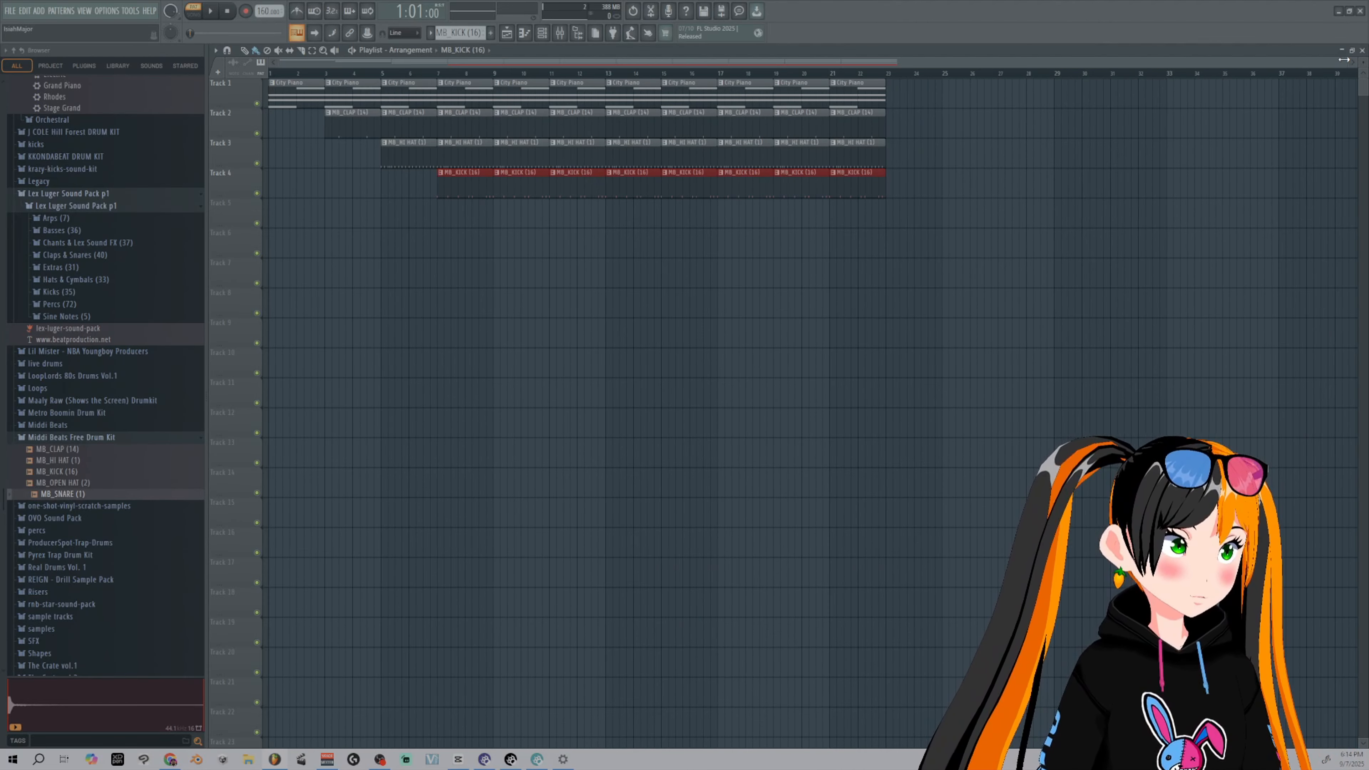
drag(1343, 59, 398, 60)
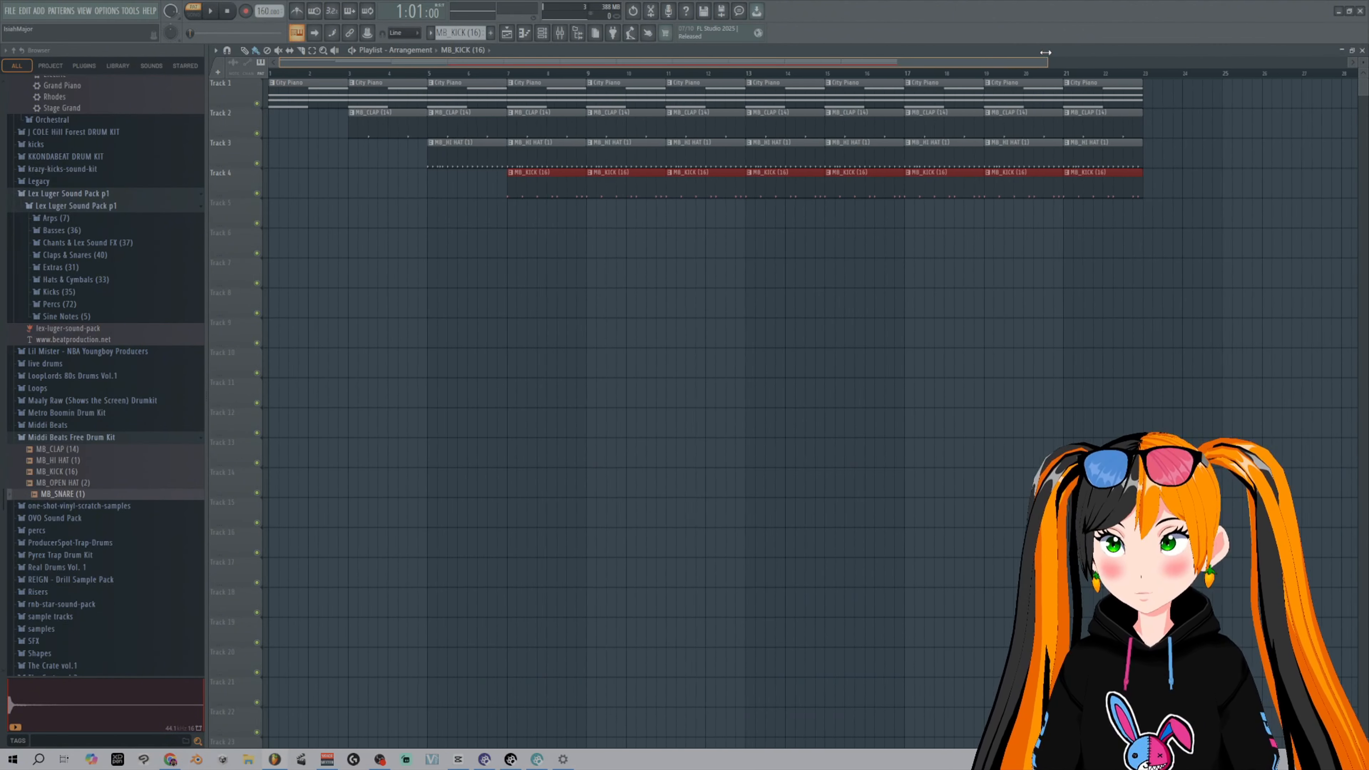
- Try the Slice tool by cutting the City Piano and MB_CLAP (14) clips at bar 4, and undo the cut
click(267, 50)
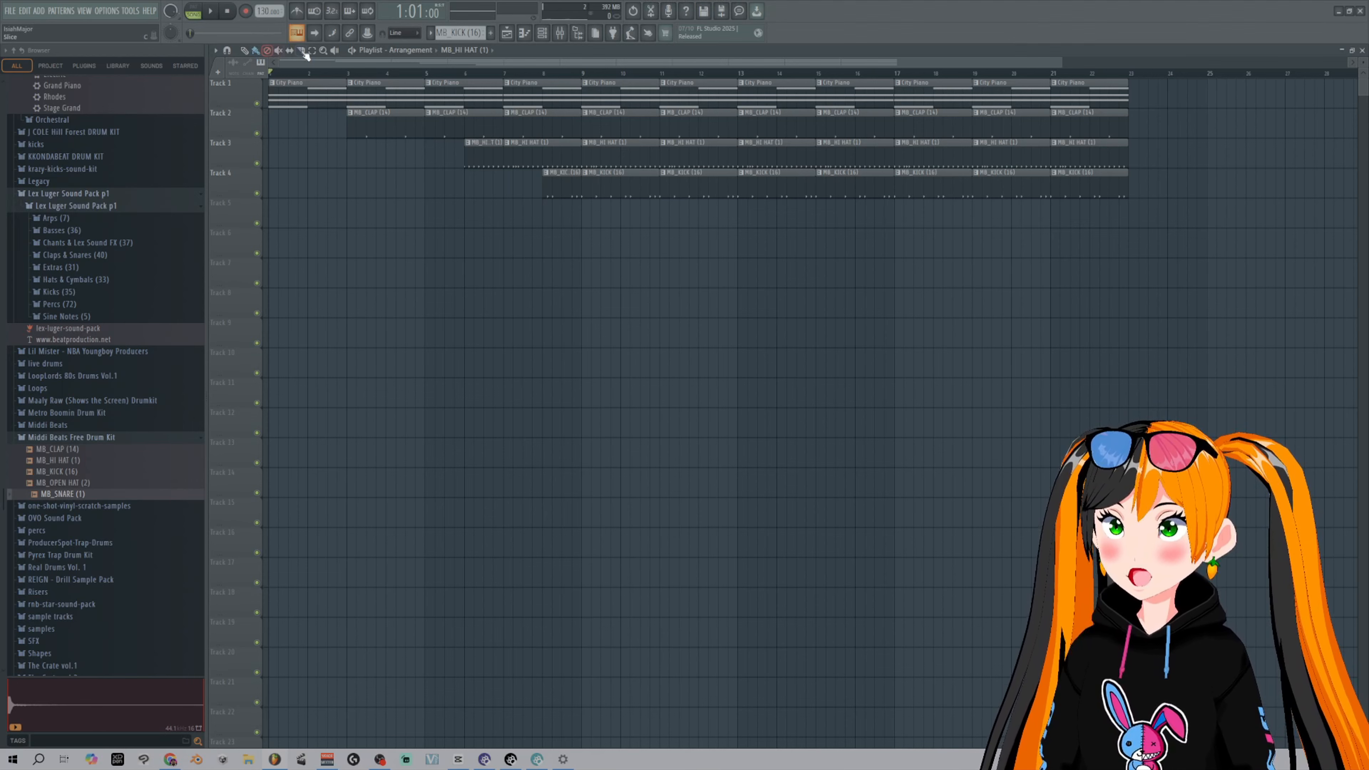
click(257, 50)
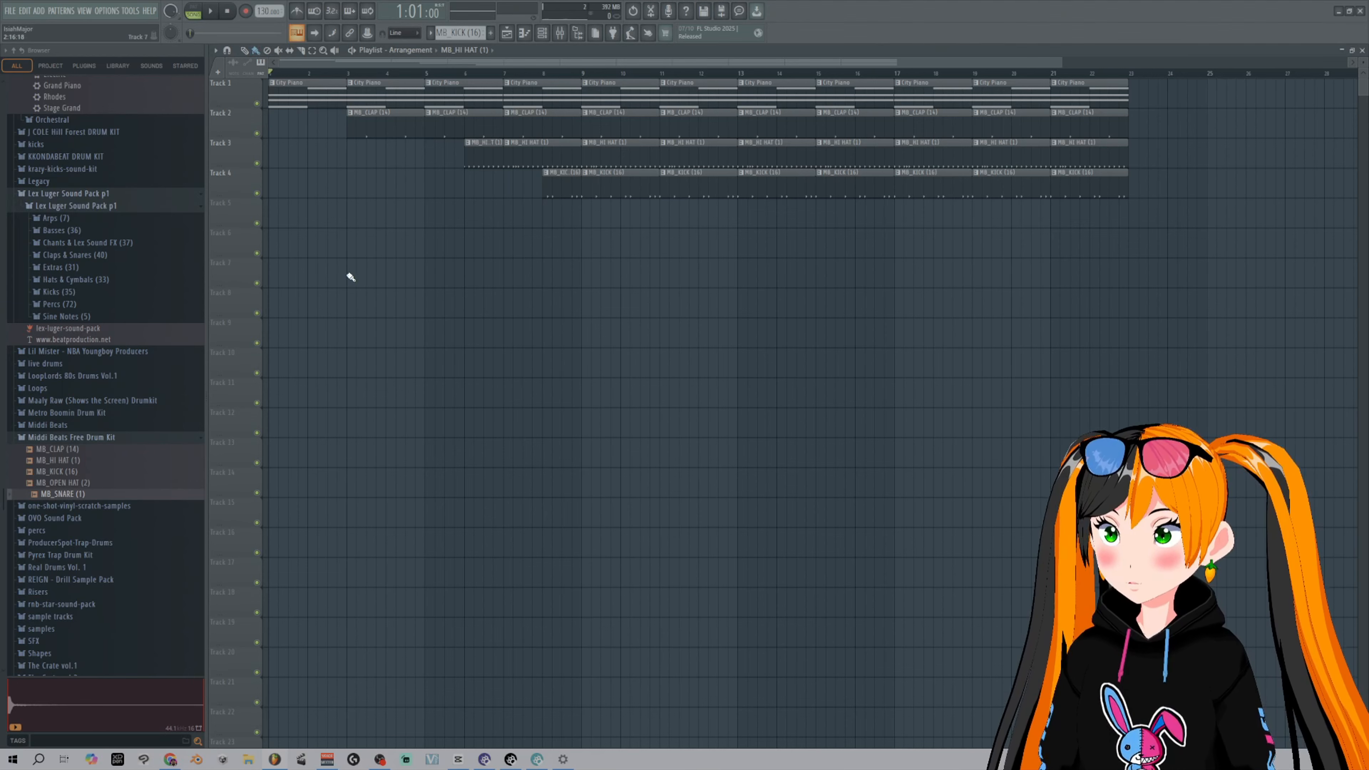
mouse_move(351, 276)
mouse_down()
mouse_move(892, 282)
mouse_move(349, 274)
mouse_up()
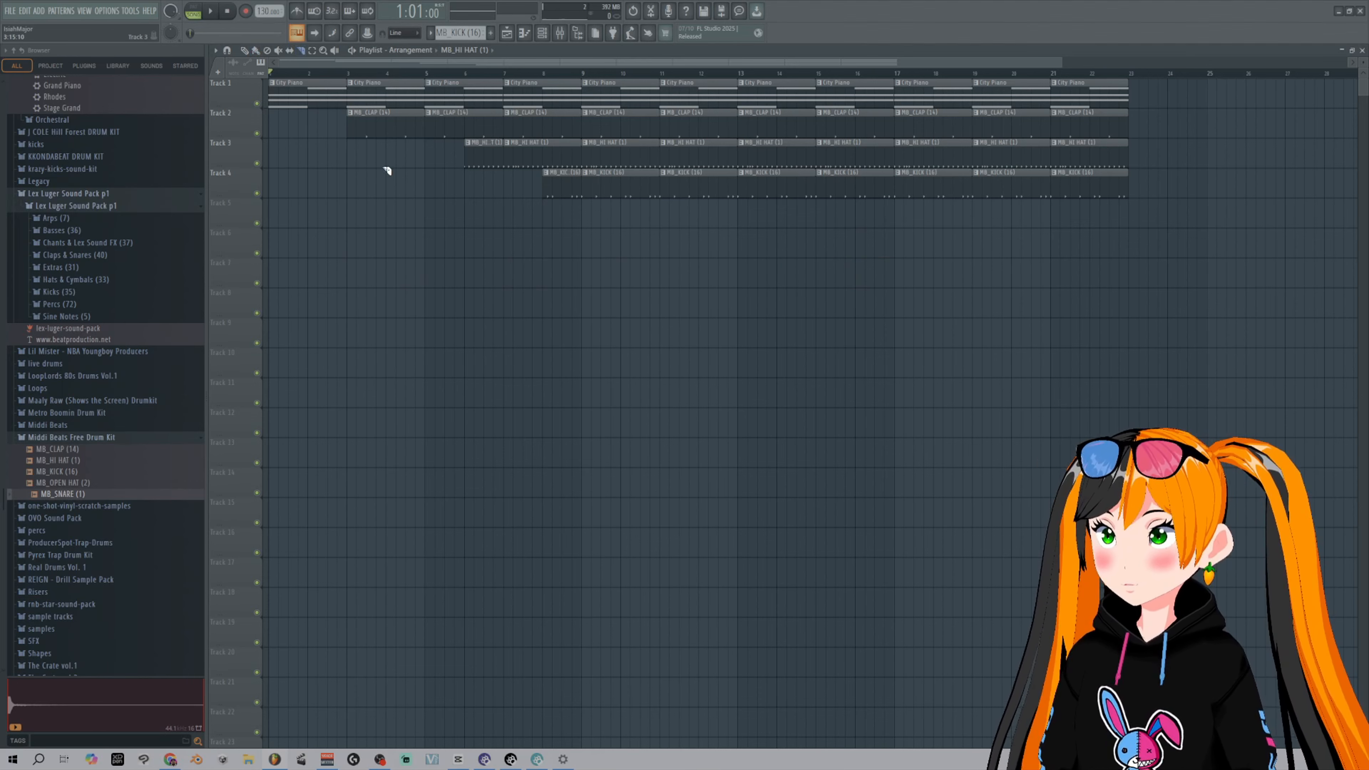
drag(387, 170, 394, 59)
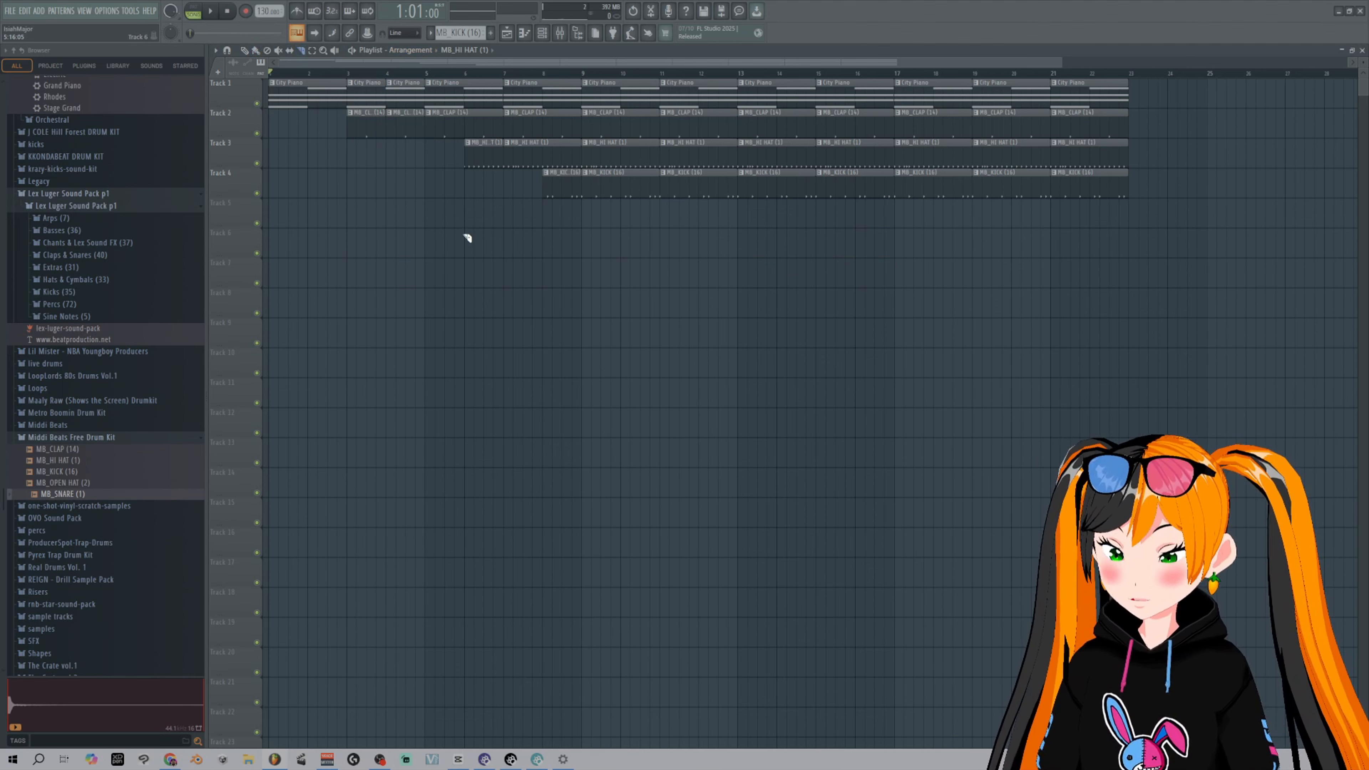
key(ctrl+z)
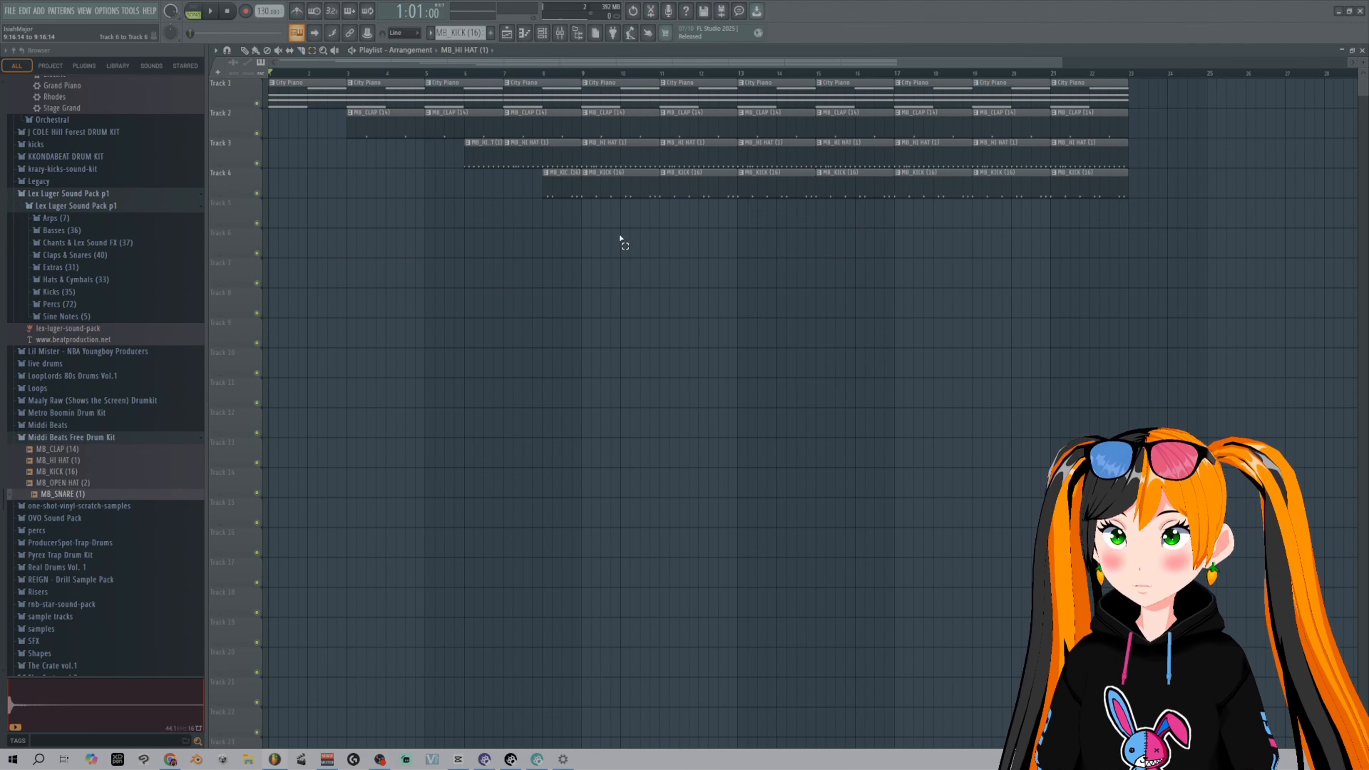
- Delete the hi-hat and kick clips from bar 13 onward, plus the clap and City Piano clips at bar 21
drag(620, 242, 733, 77)
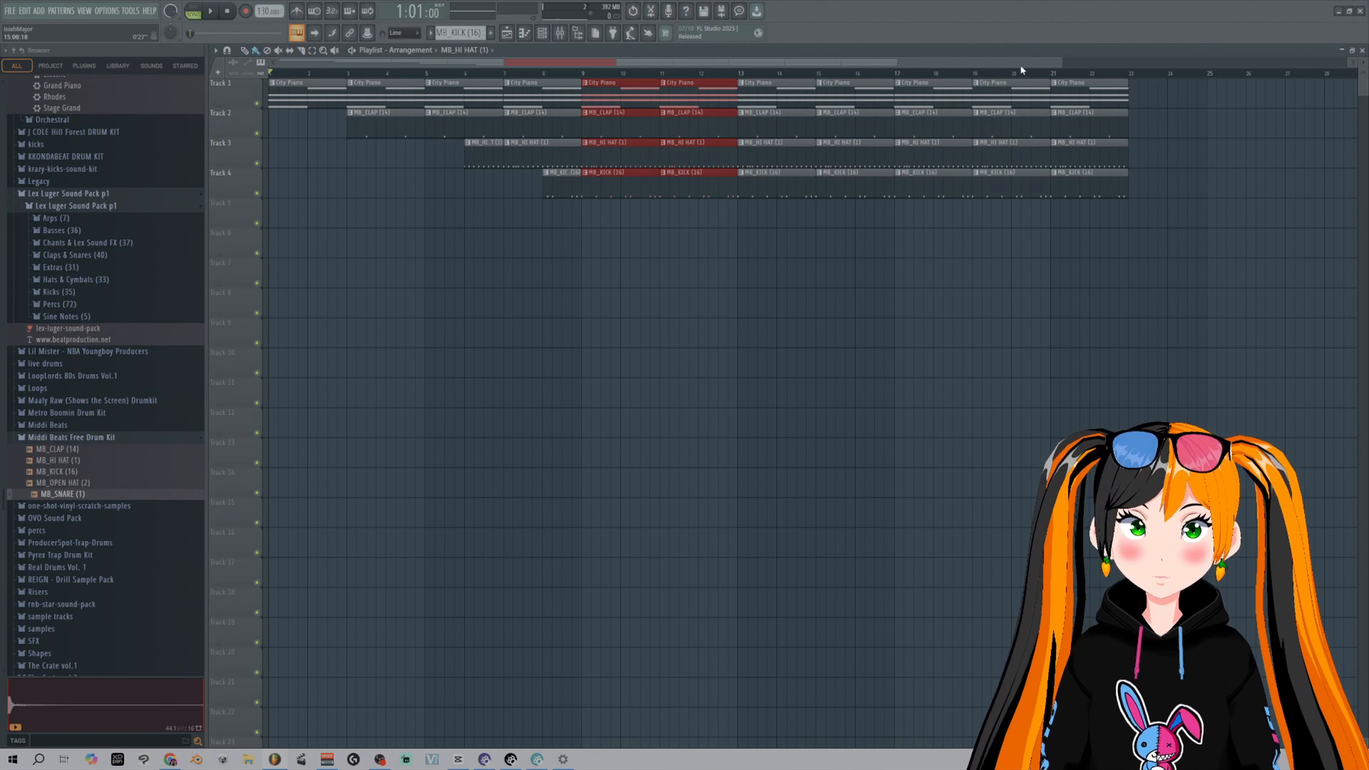
drag(1061, 64, 1238, 64)
right_click(680, 183)
right_click(687, 156)
right_click(727, 156)
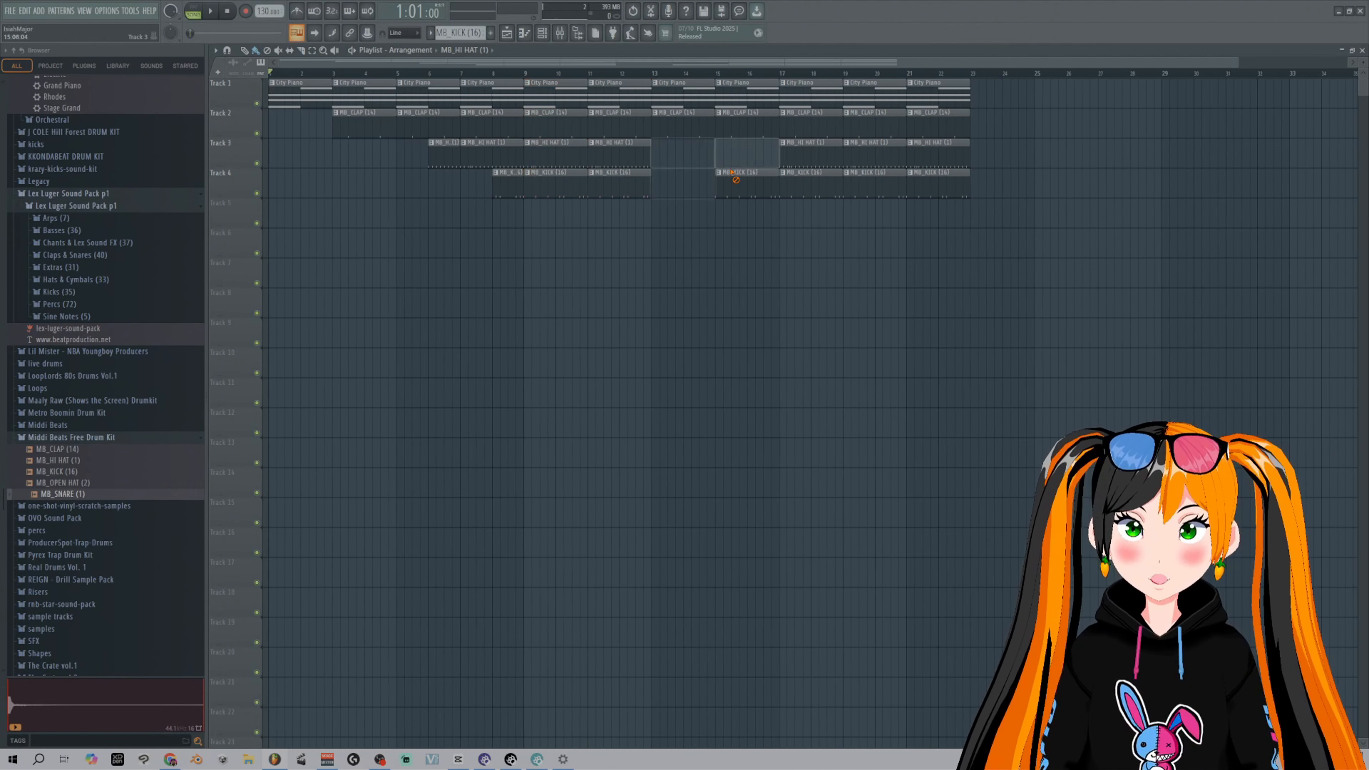
right_click(735, 183)
right_click(787, 178)
right_click(803, 155)
right_click(863, 157)
right_click(867, 182)
right_click(927, 181)
right_click(935, 154)
right_click(939, 123)
right_click(941, 95)
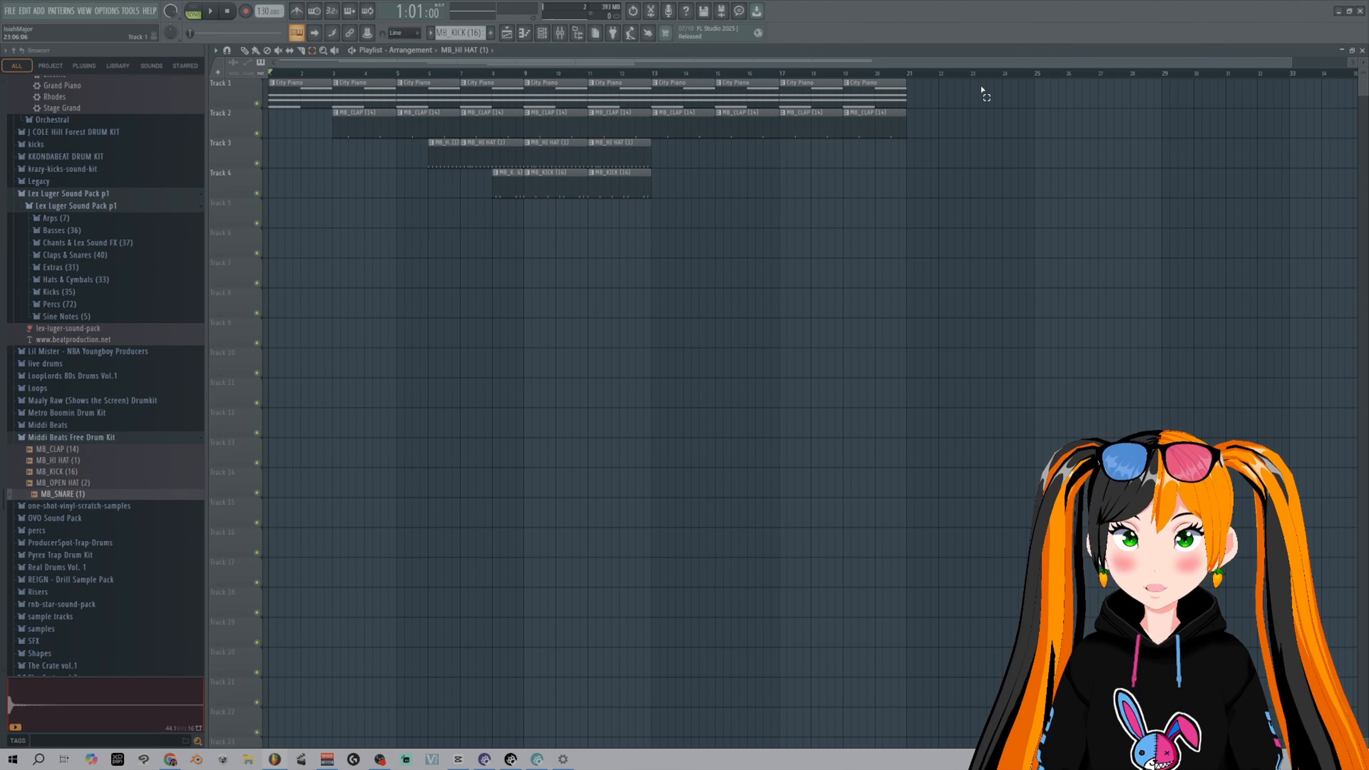
- Copy all playlist clips from bar 9 onward and place the pasted copies starting at bar 21
drag(945, 80, 536, 305)
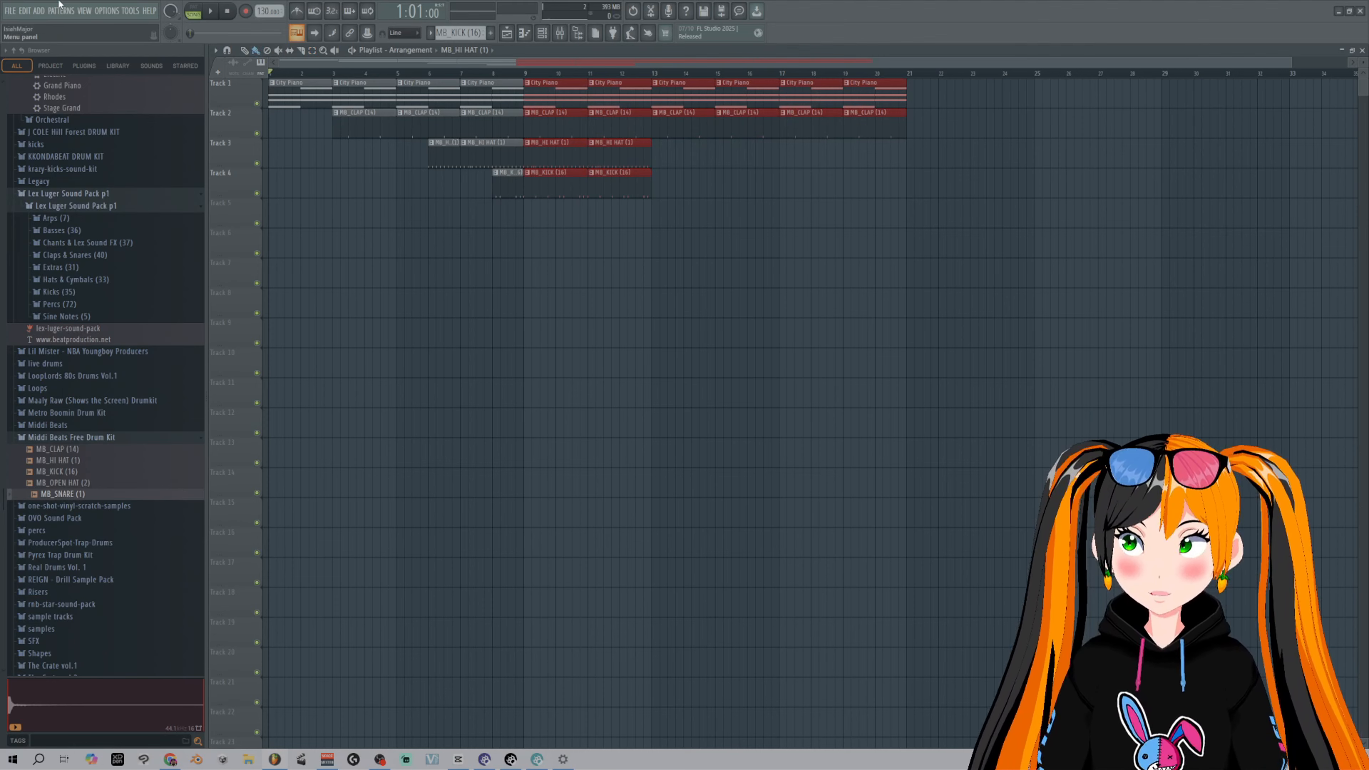
click(25, 11)
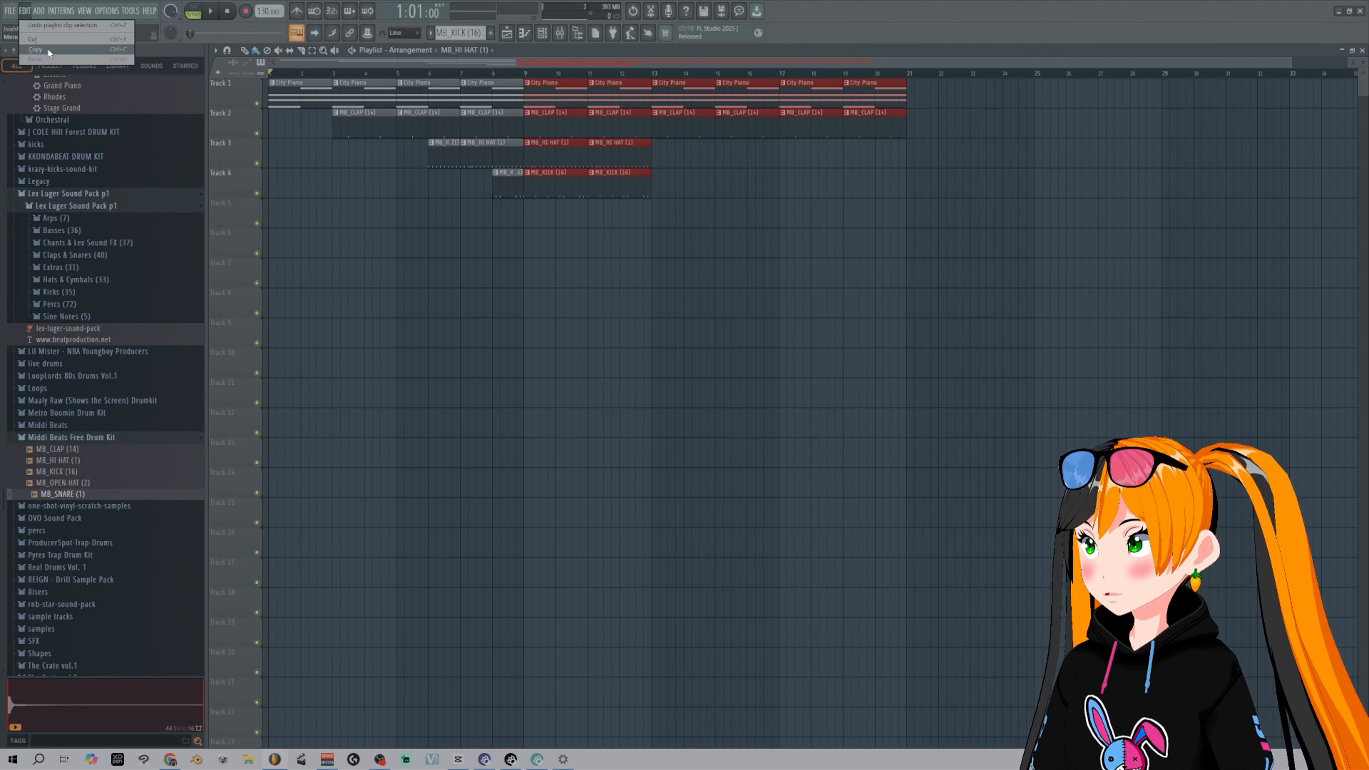
click(651, 64)
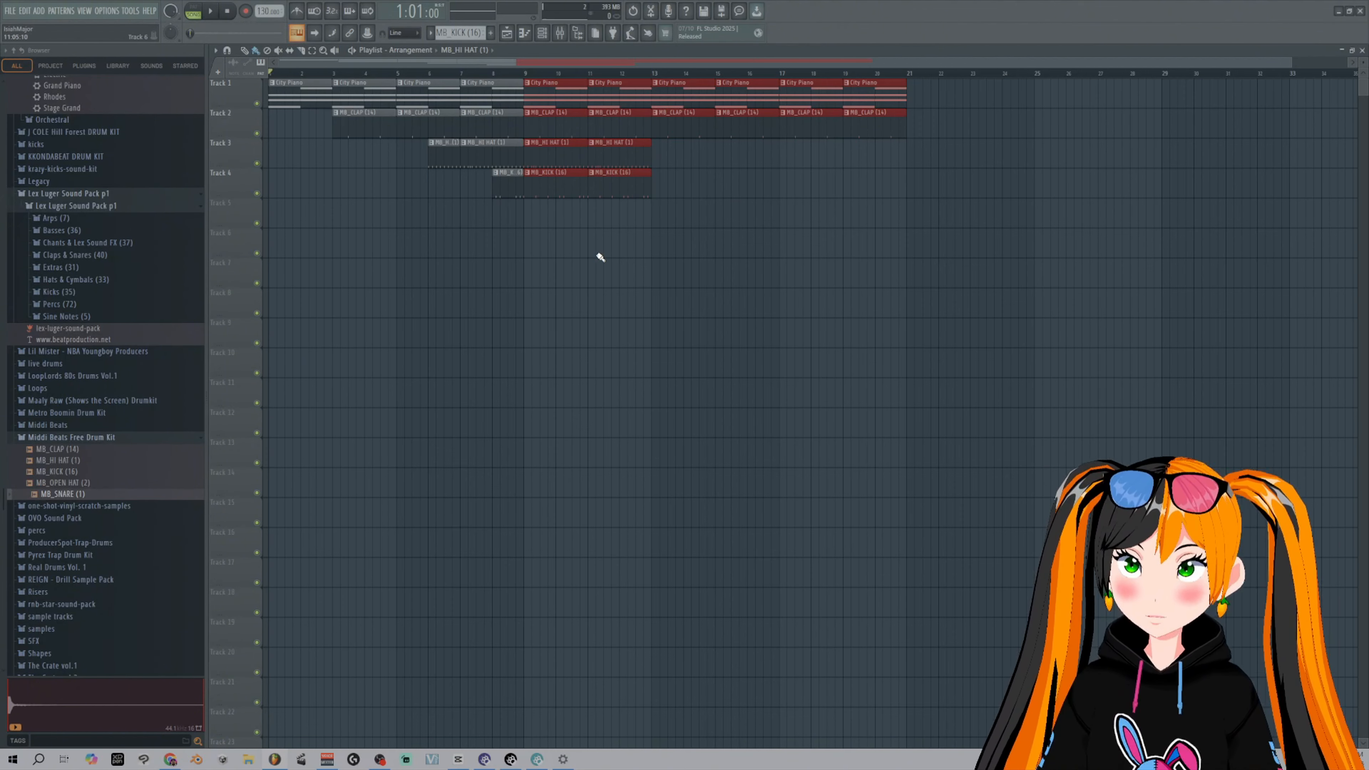
key(ctrl+v)
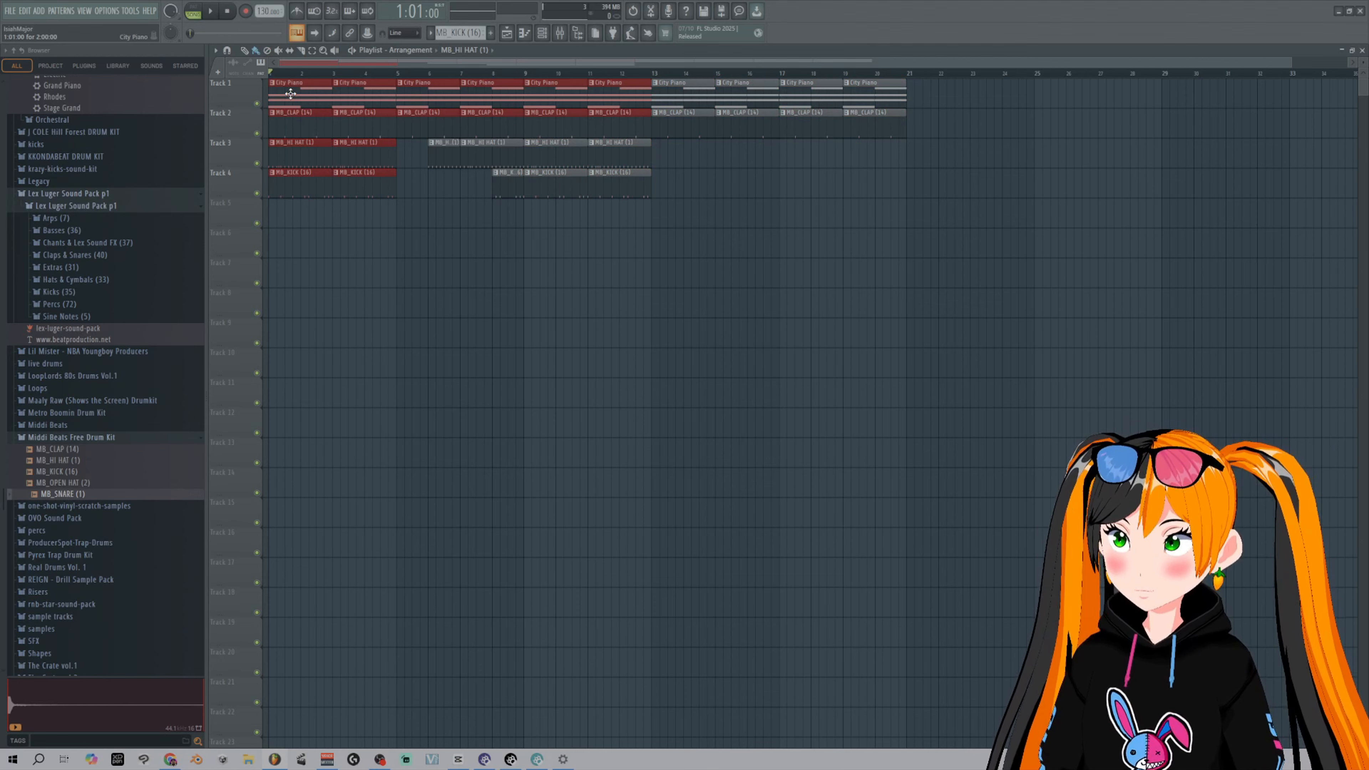
drag(290, 94, 926, 113)
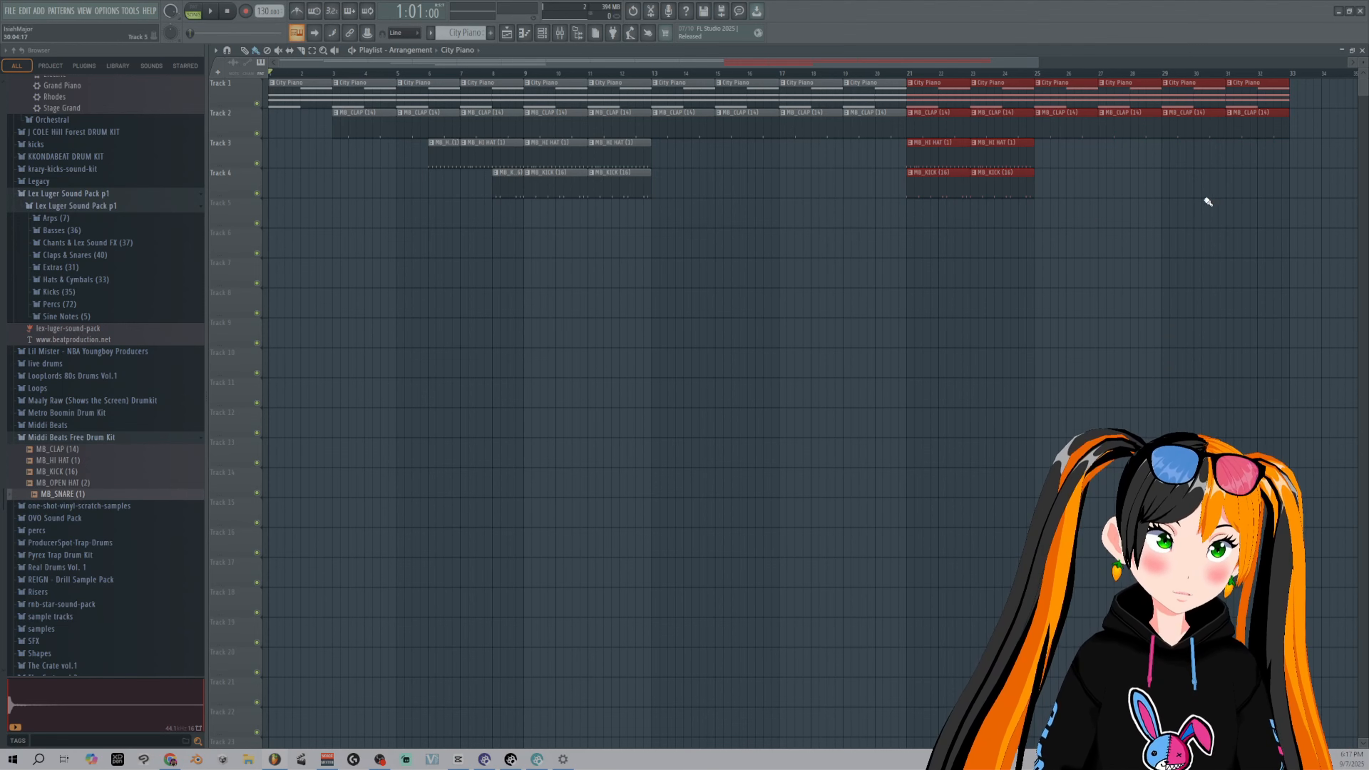
mouse_move(955, 111)
mouse_down()
mouse_move(923, 347)
mouse_move(629, 288)
mouse_move(733, 317)
mouse_move(1103, 105)
mouse_move(939, 94)
mouse_up()
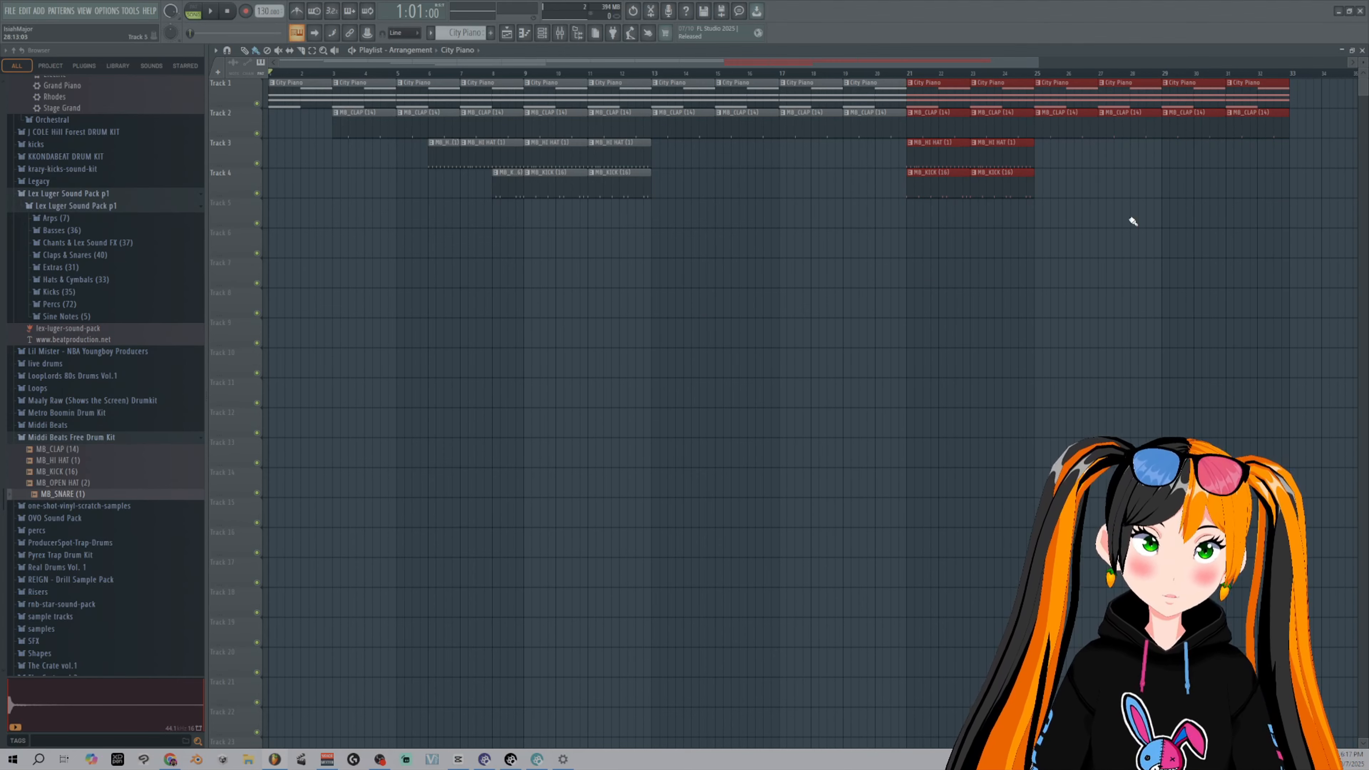
- Undo the last clip deselection and clear all clips from the playlist
click(940, 294)
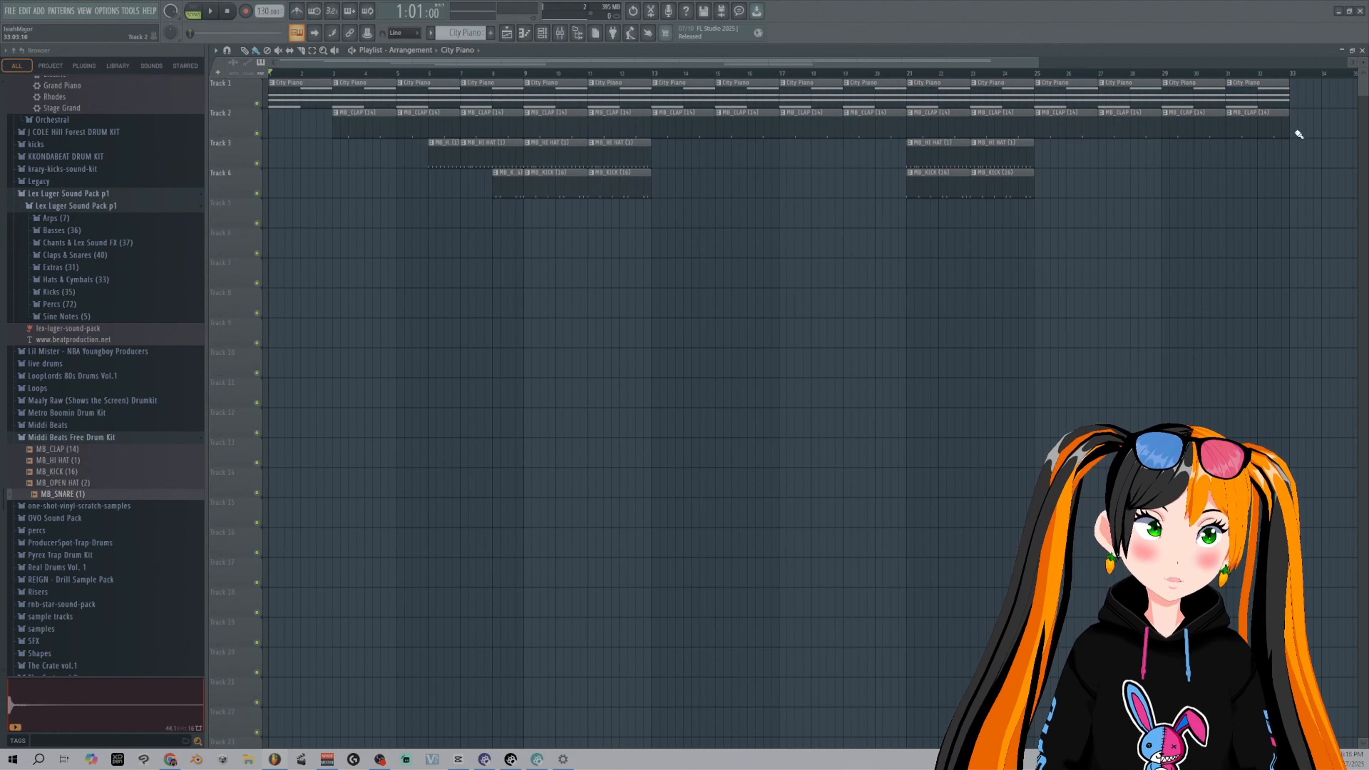
key(ctrl+z)
click(25, 10)
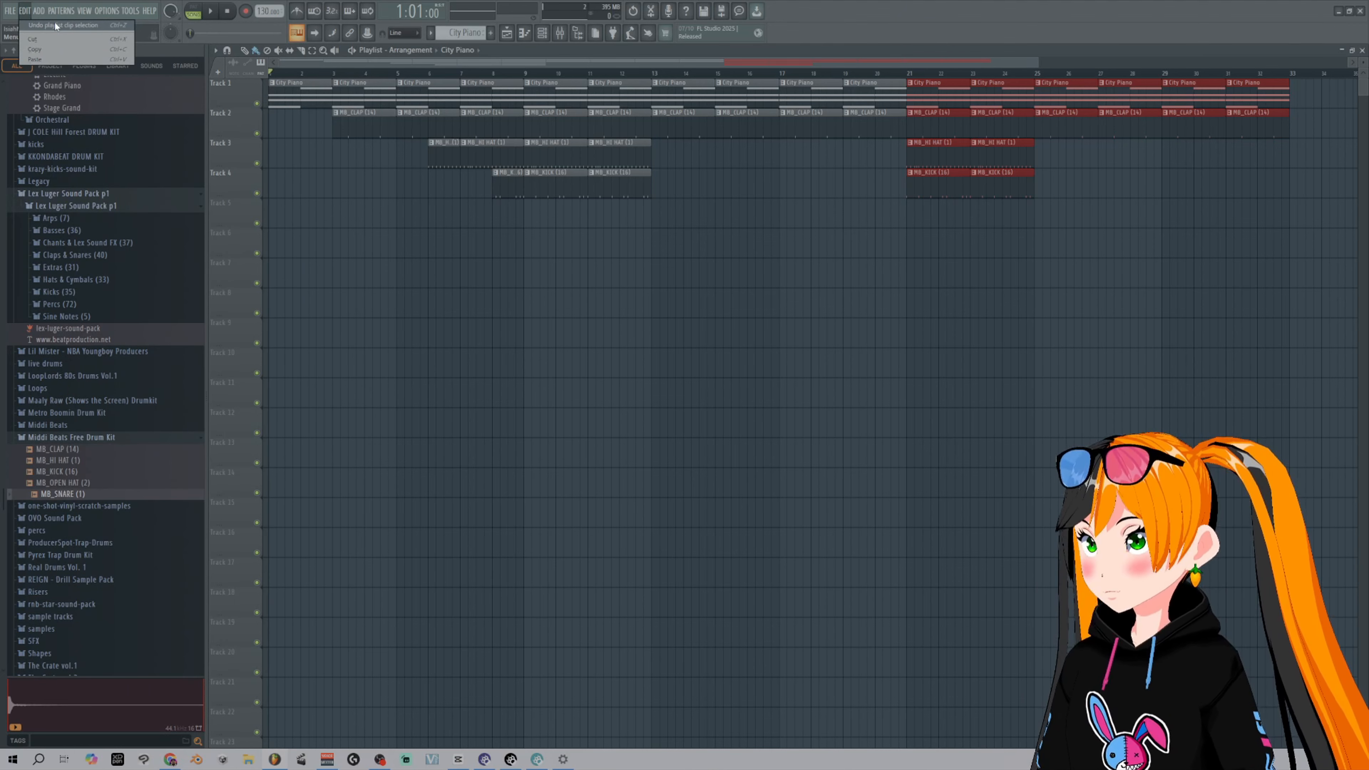
click(1197, 197)
mouse_move(1296, 180)
mouse_down()
mouse_move(838, 117)
mouse_move(268, 102)
mouse_move(1185, 113)
mouse_move(833, 110)
mouse_move(552, 143)
mouse_move(843, 144)
mouse_move(480, 193)
mouse_move(804, 70)
mouse_move(431, 69)
mouse_up()
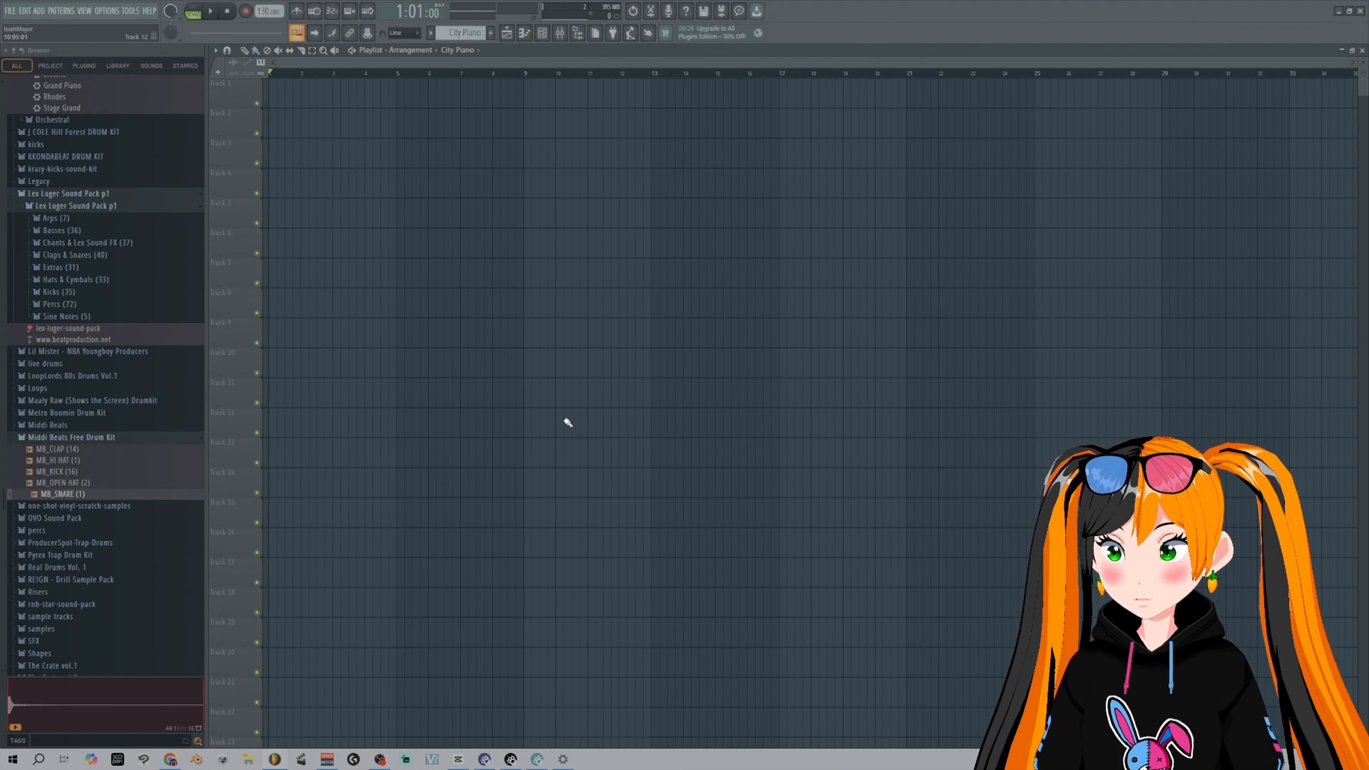
- Import the So wrong (1) MP3 from the Downloads folder onto Track 1 at bar 1 and play it
click(248, 758)
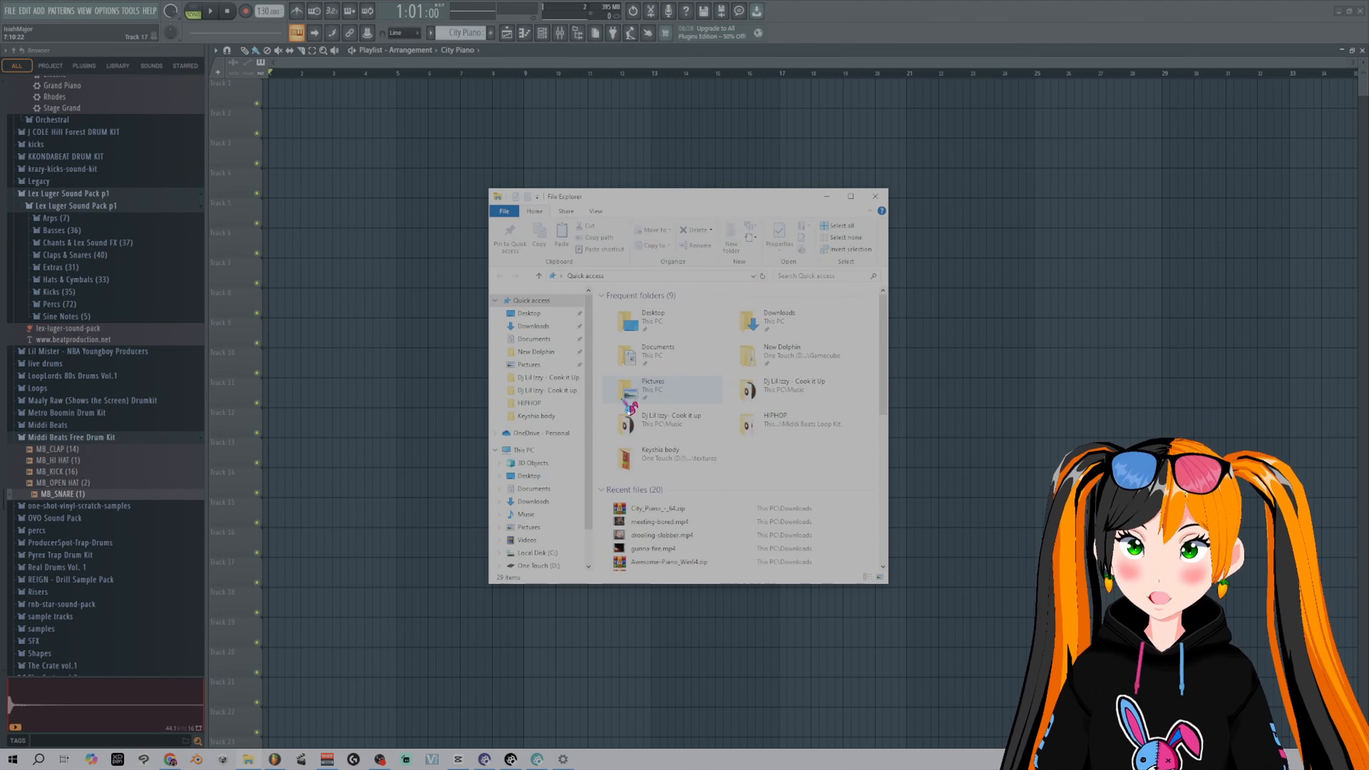
click(535, 327)
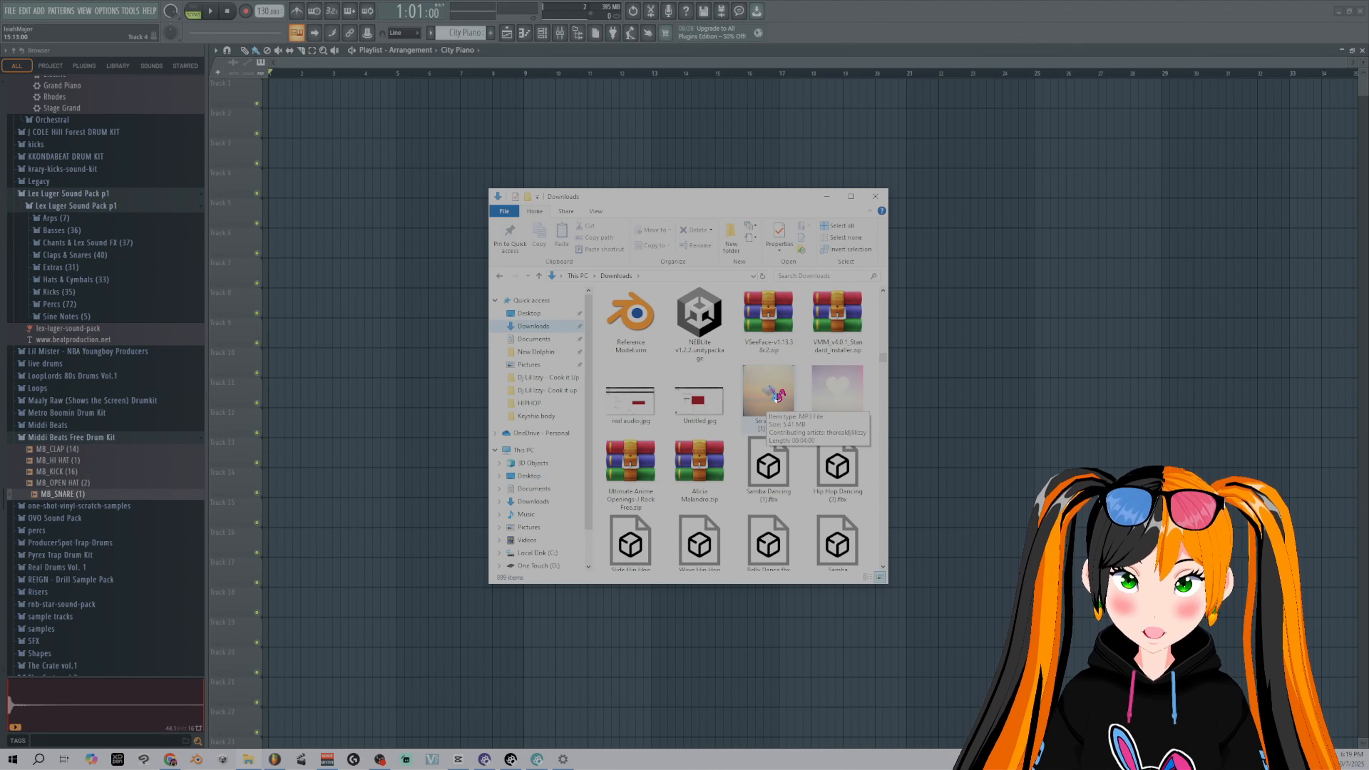
drag(786, 393, 364, 144)
drag(515, 161, 414, 100)
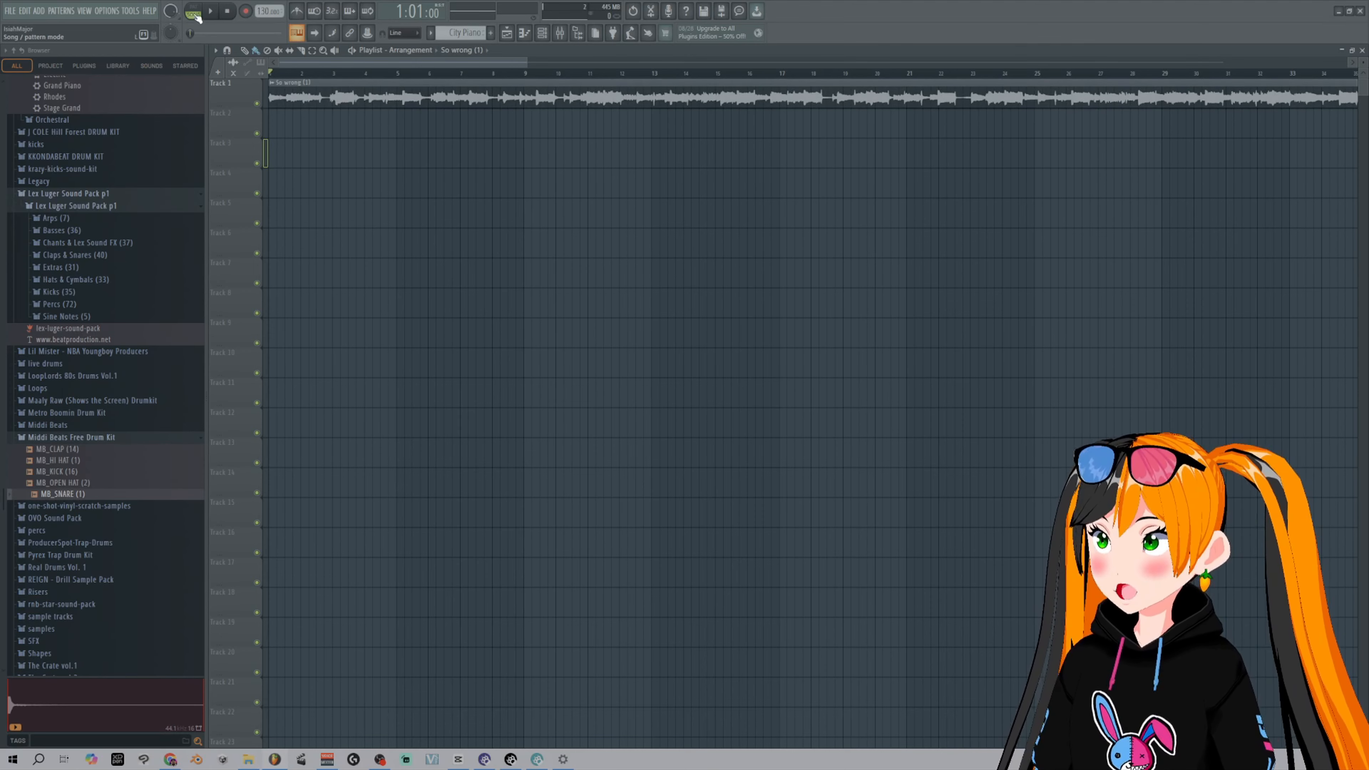
key(space)
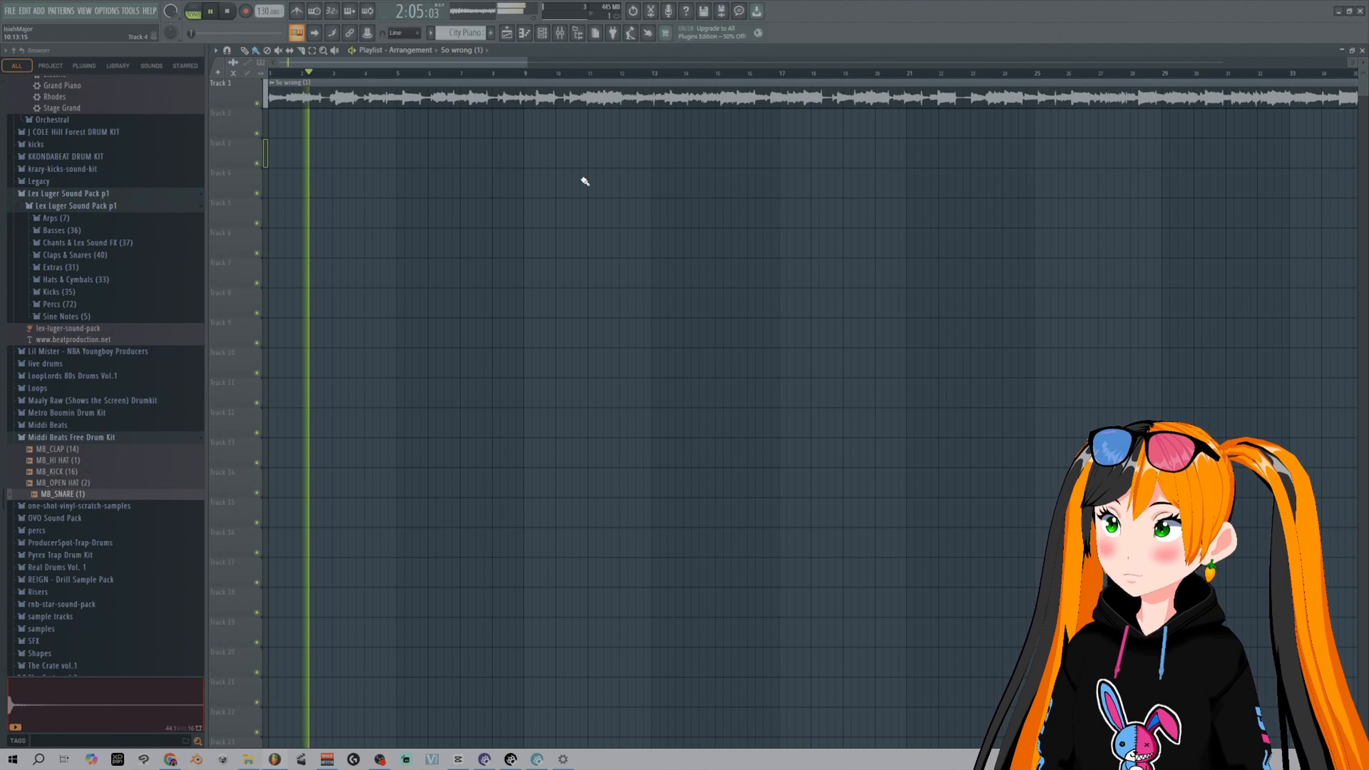
- Stop playback and switch all audio clips in the project to realtime stretching mode
key(space)
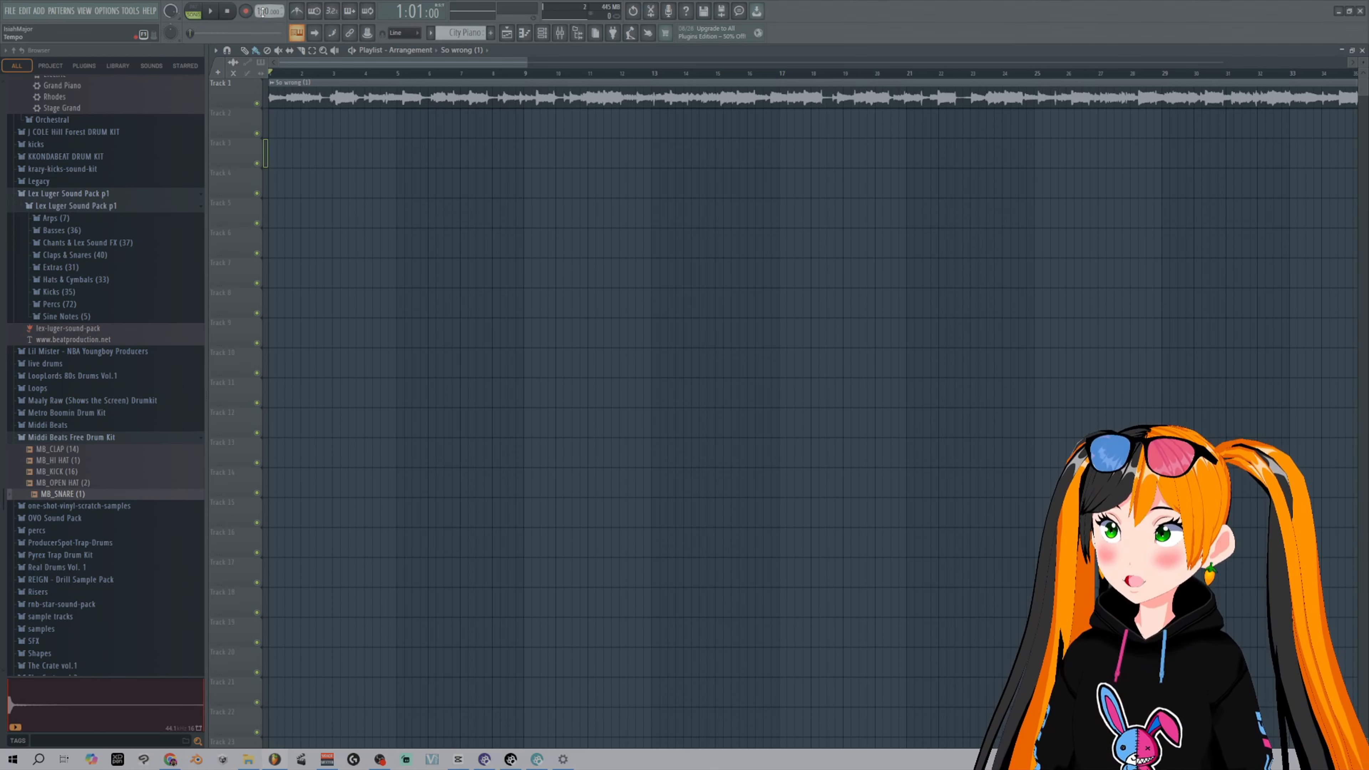
drag(263, 12, 262, 11)
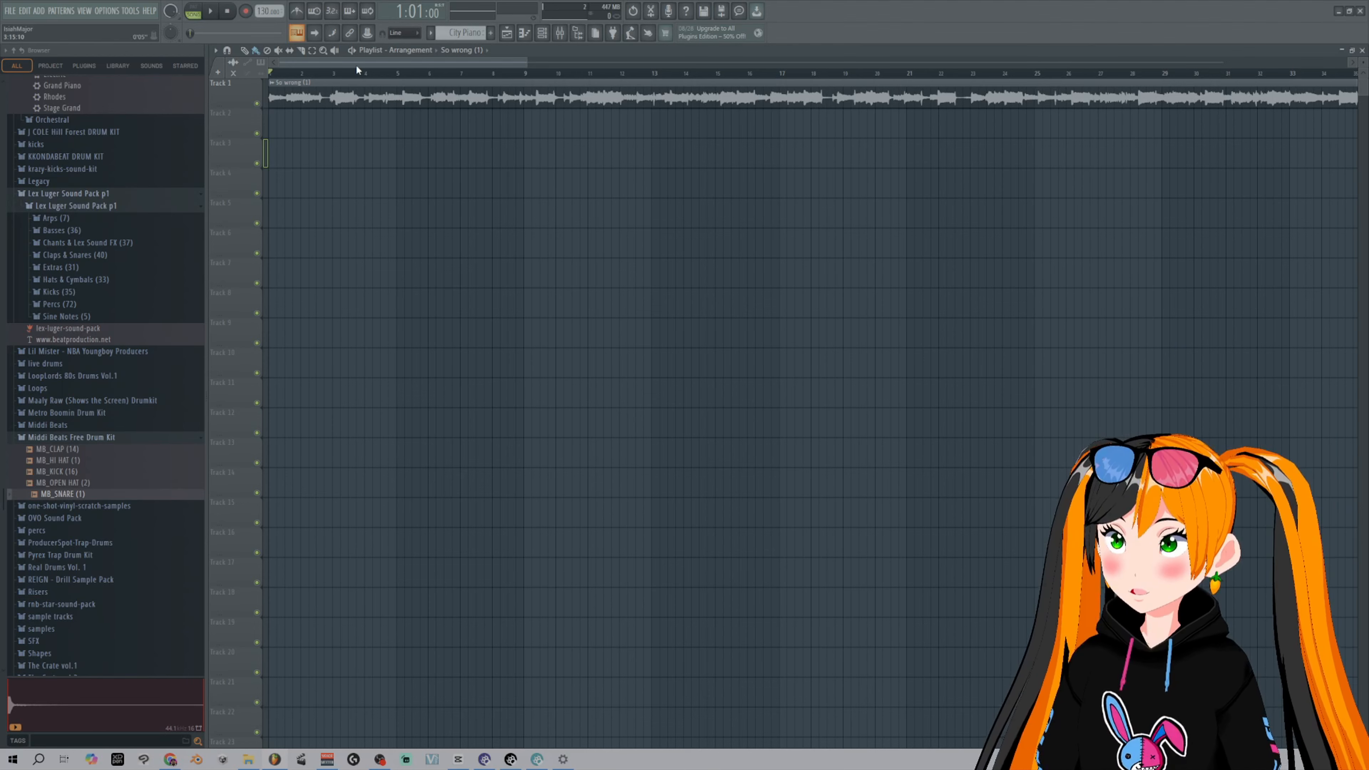
click(132, 10)
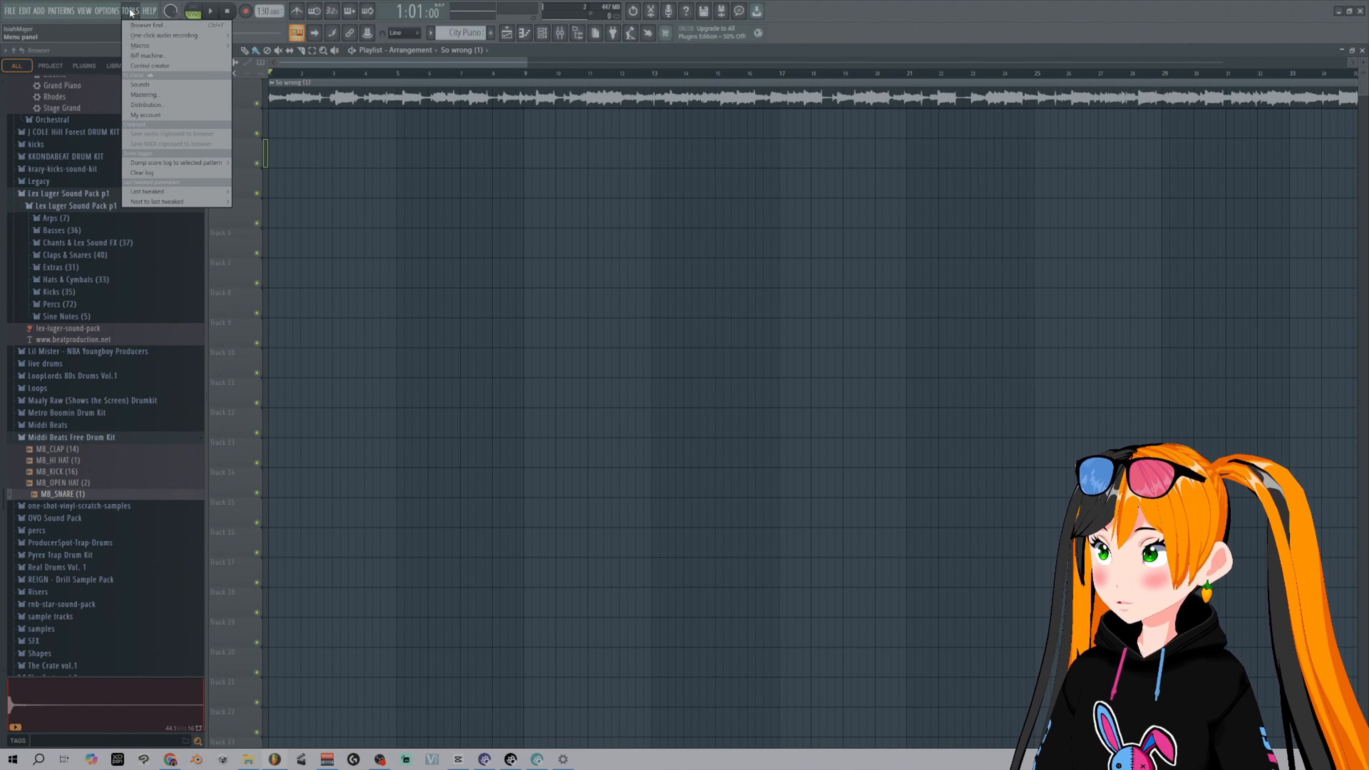
mouse_move(152, 47)
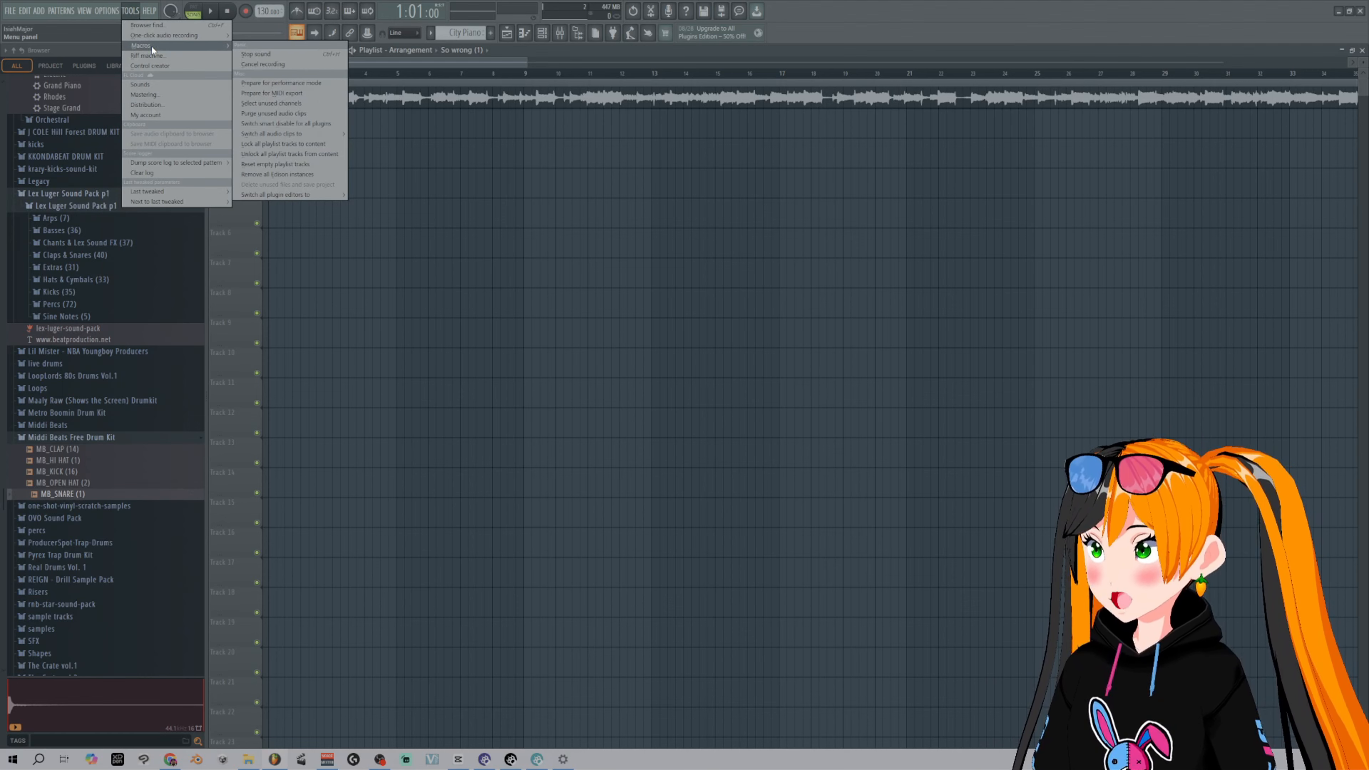
mouse_move(320, 138)
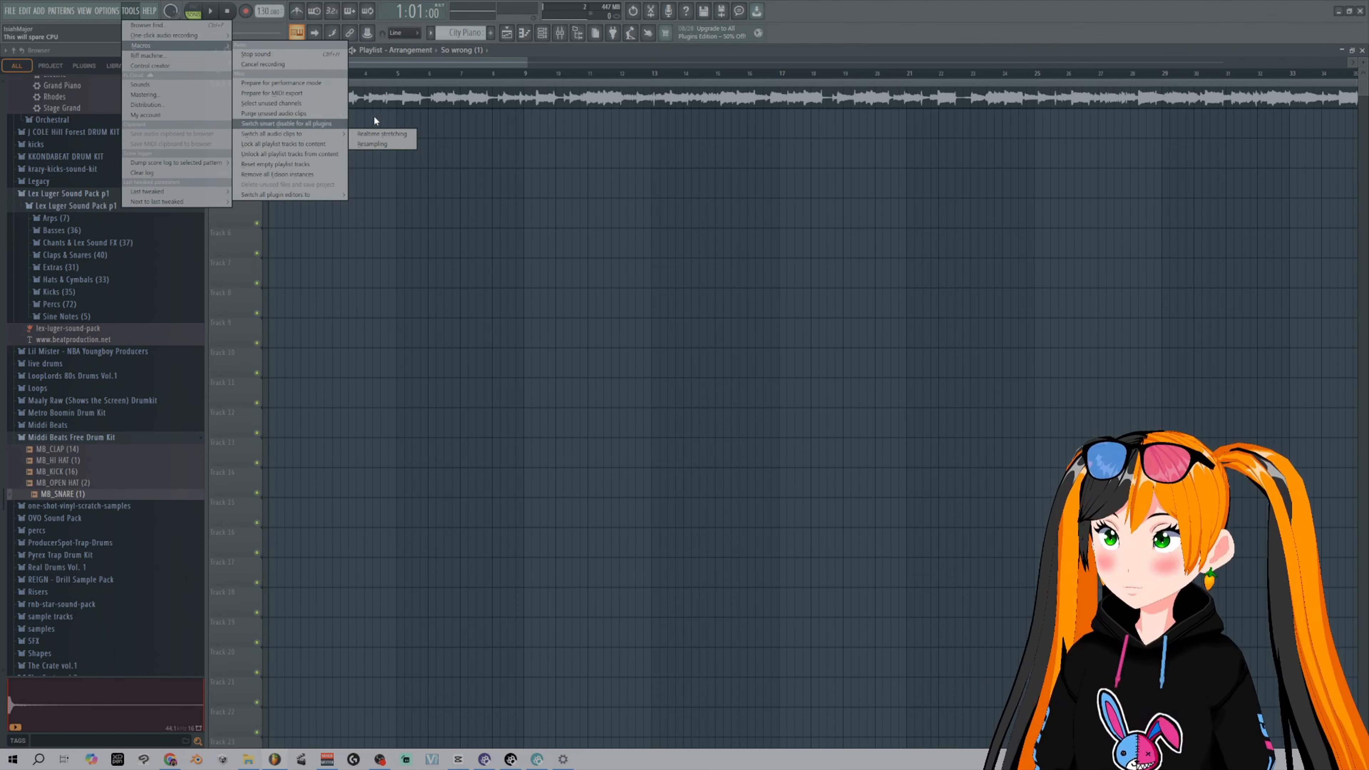
click(395, 135)
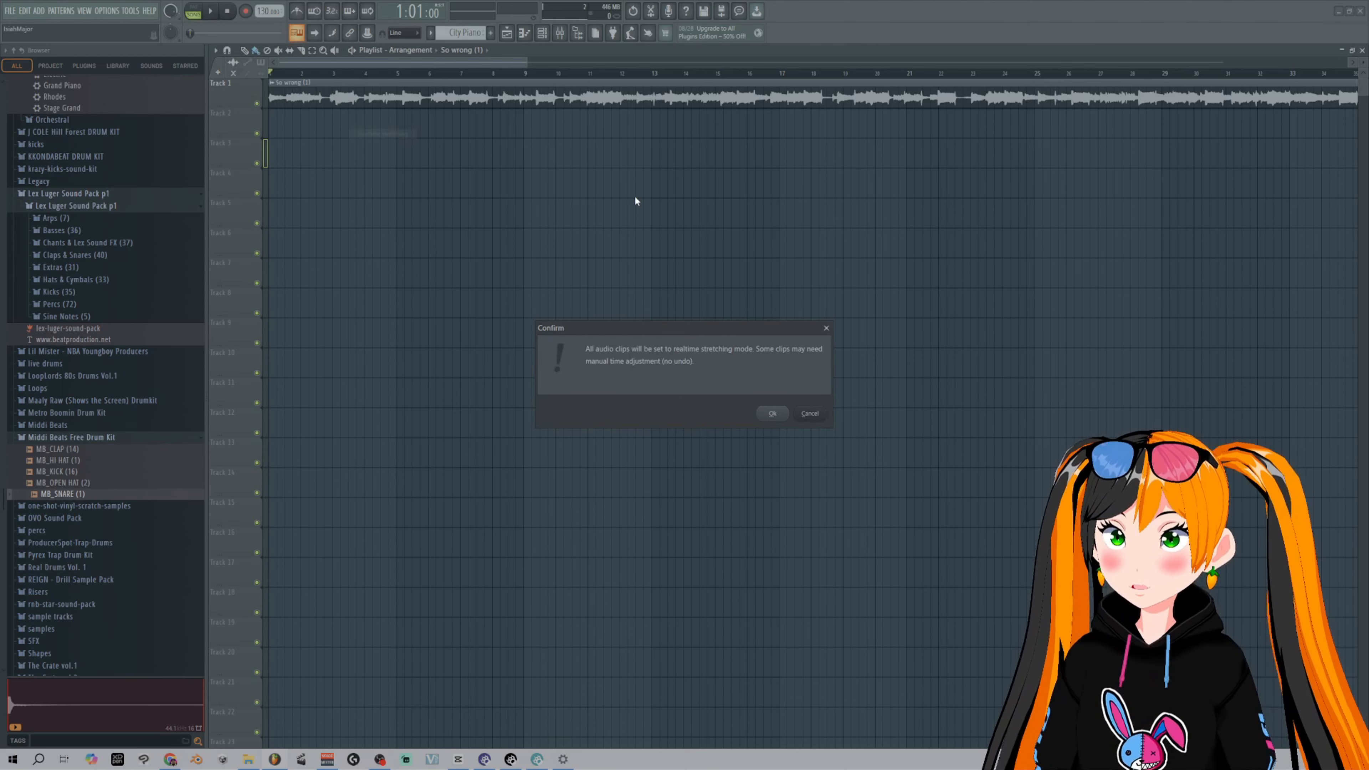
click(772, 414)
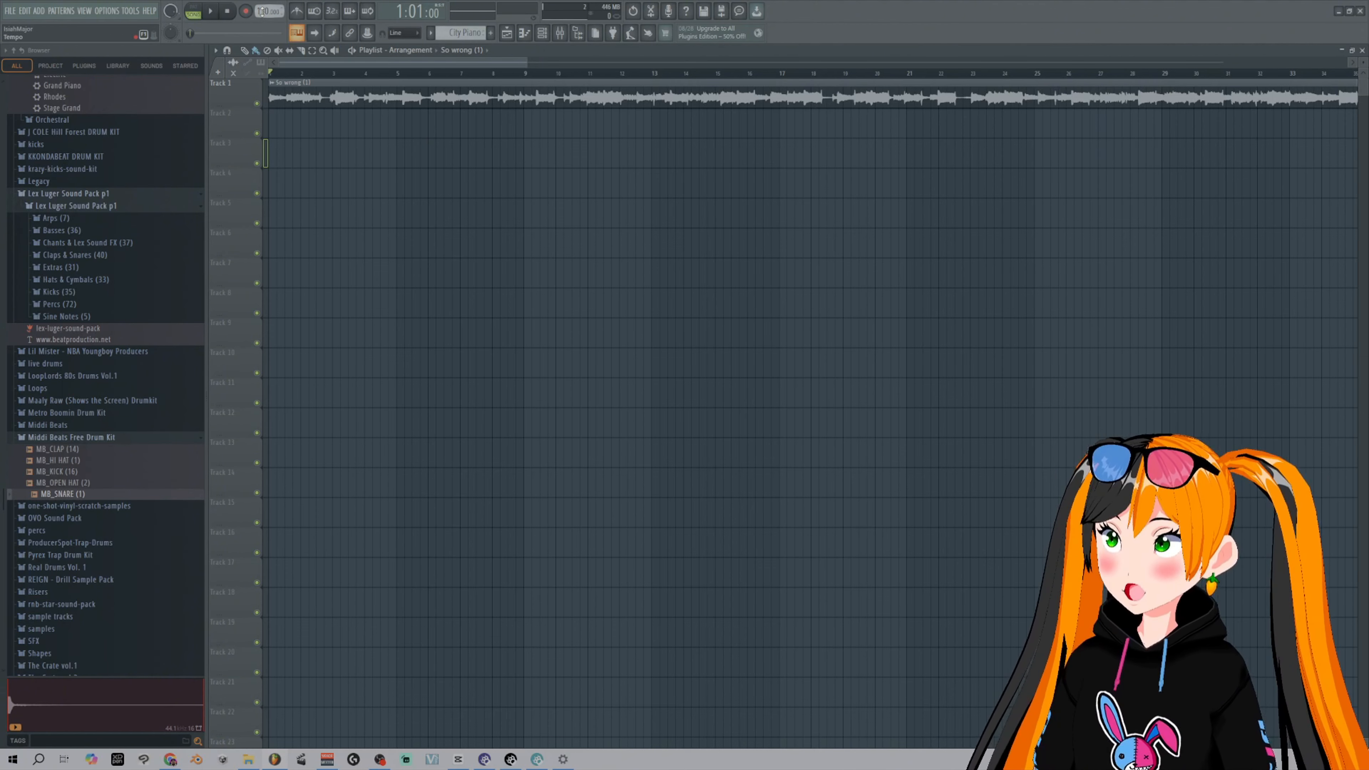
- Test the So wrong (1) clip's stretching by playing it at 87 BPM, and restore the previous tempo
drag(267, 12, 267, 2)
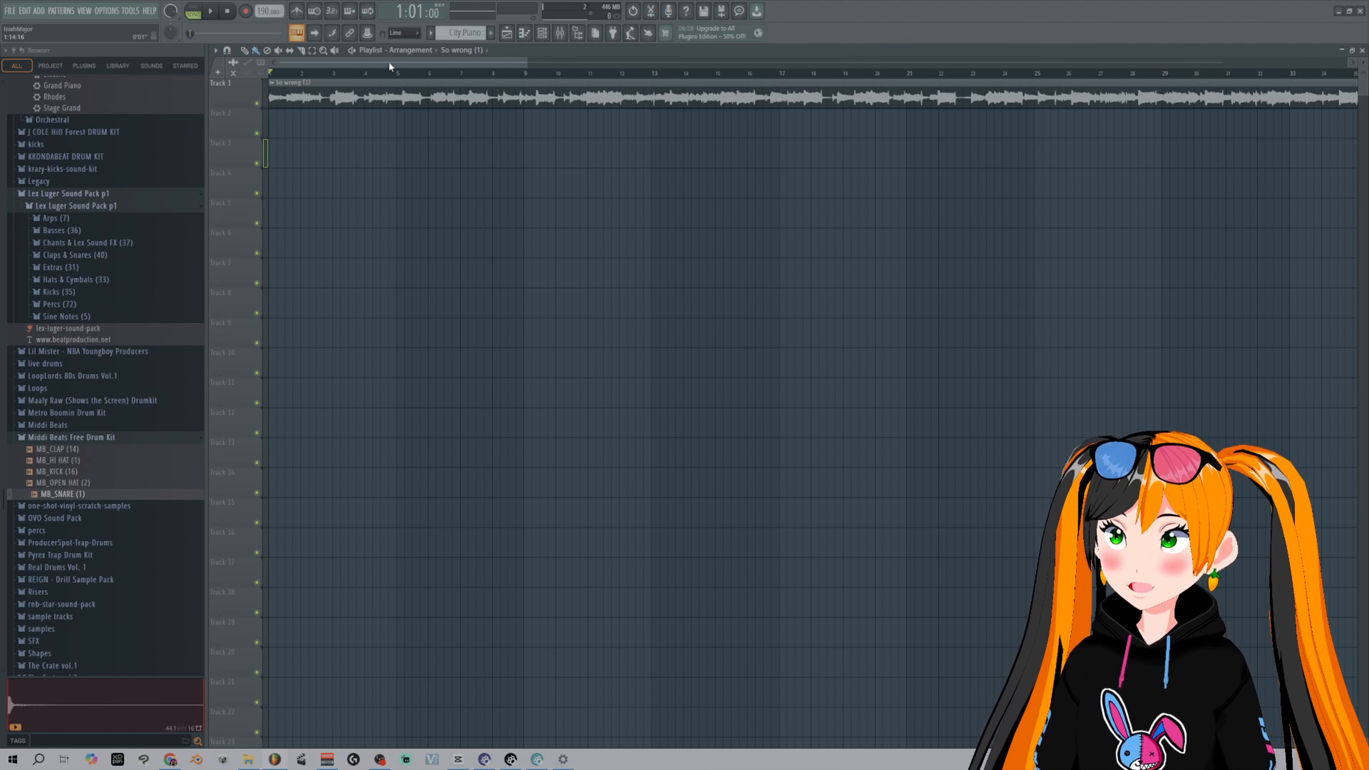
key(space)
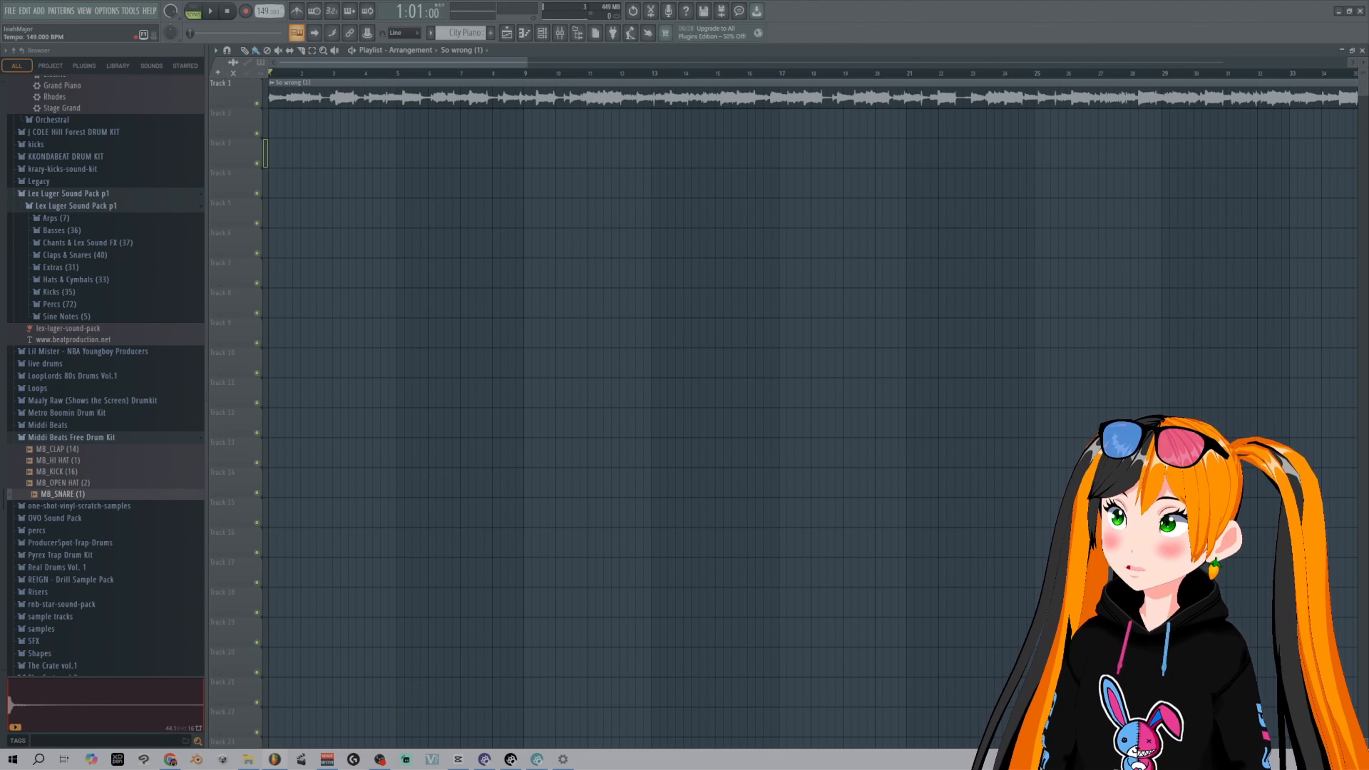
drag(262, 10, 263, 26)
key(space)
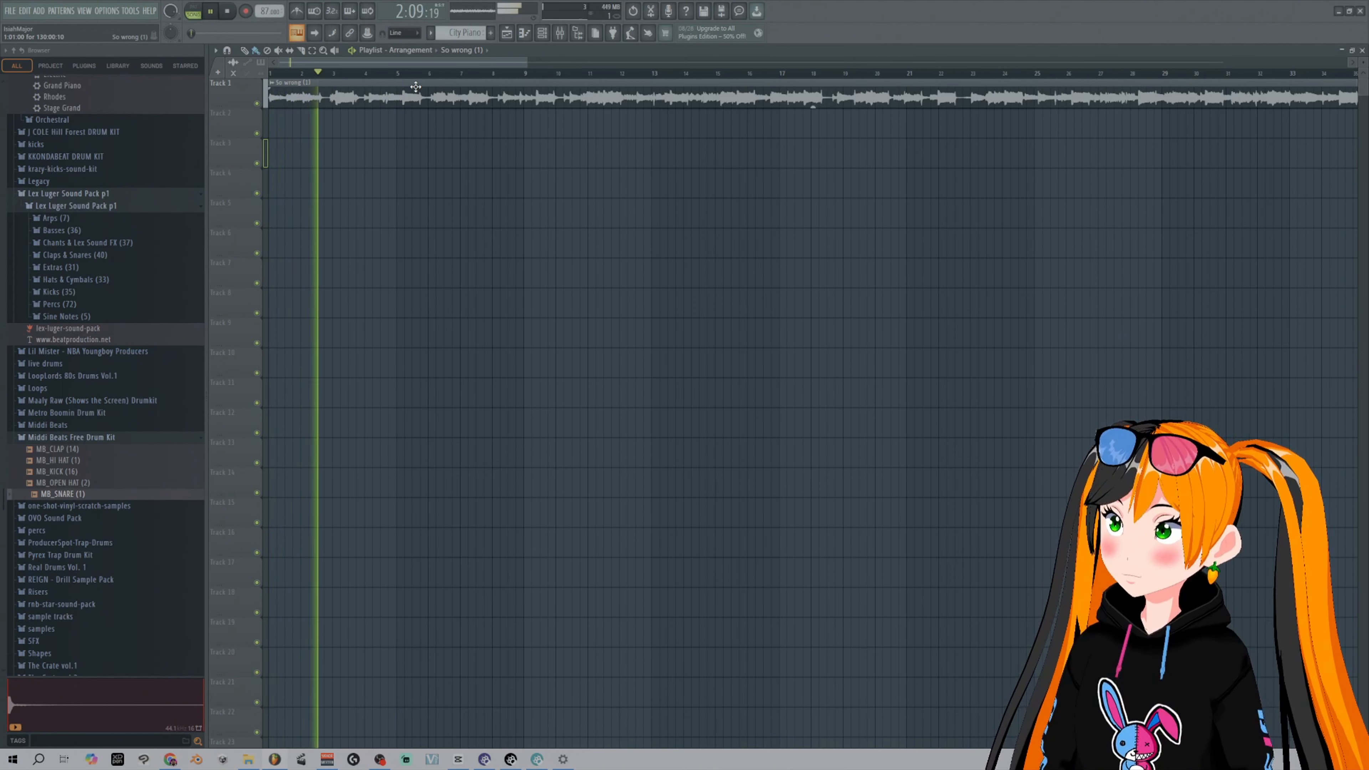
key(space)
drag(263, 10, 262, 1)
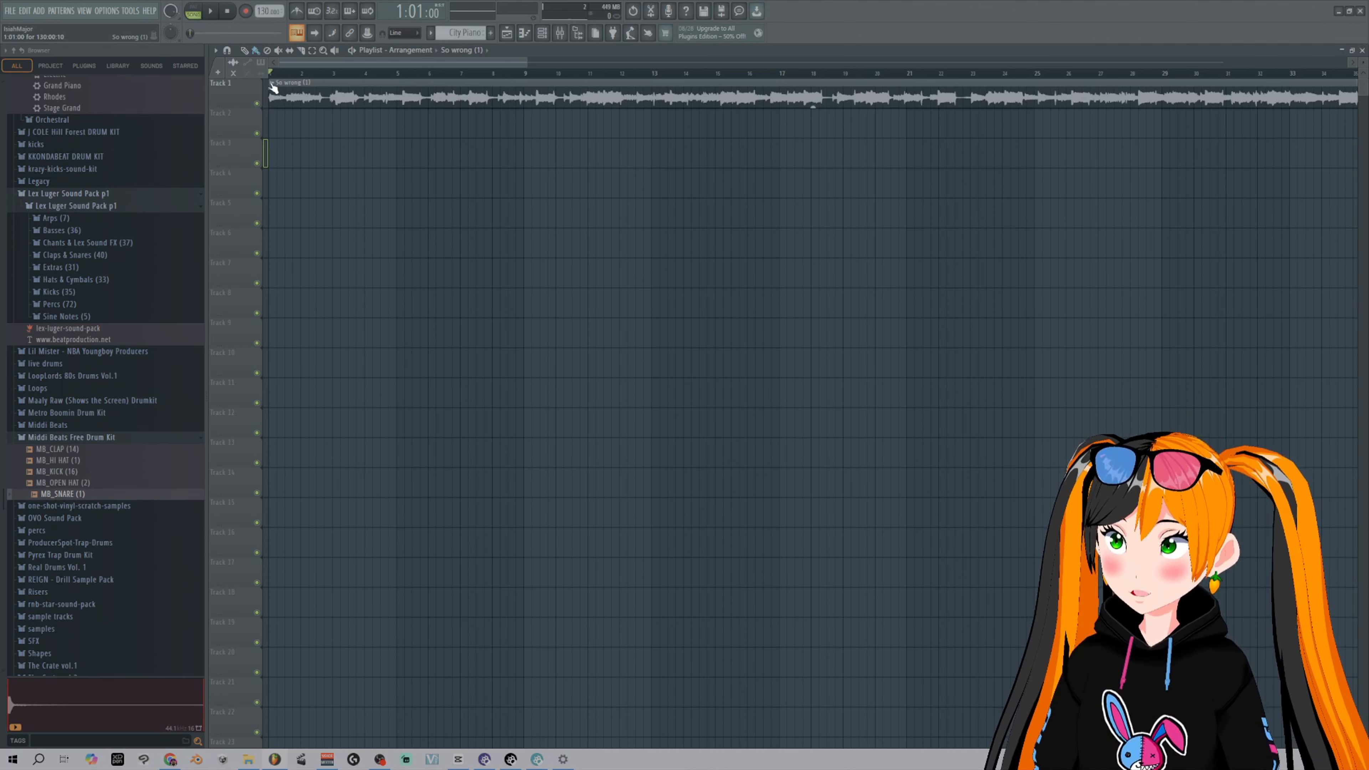
- Reset the time-stretching time of the So wrong (1) clip to 0:00:00 and close its channel settings
double_click(298, 90)
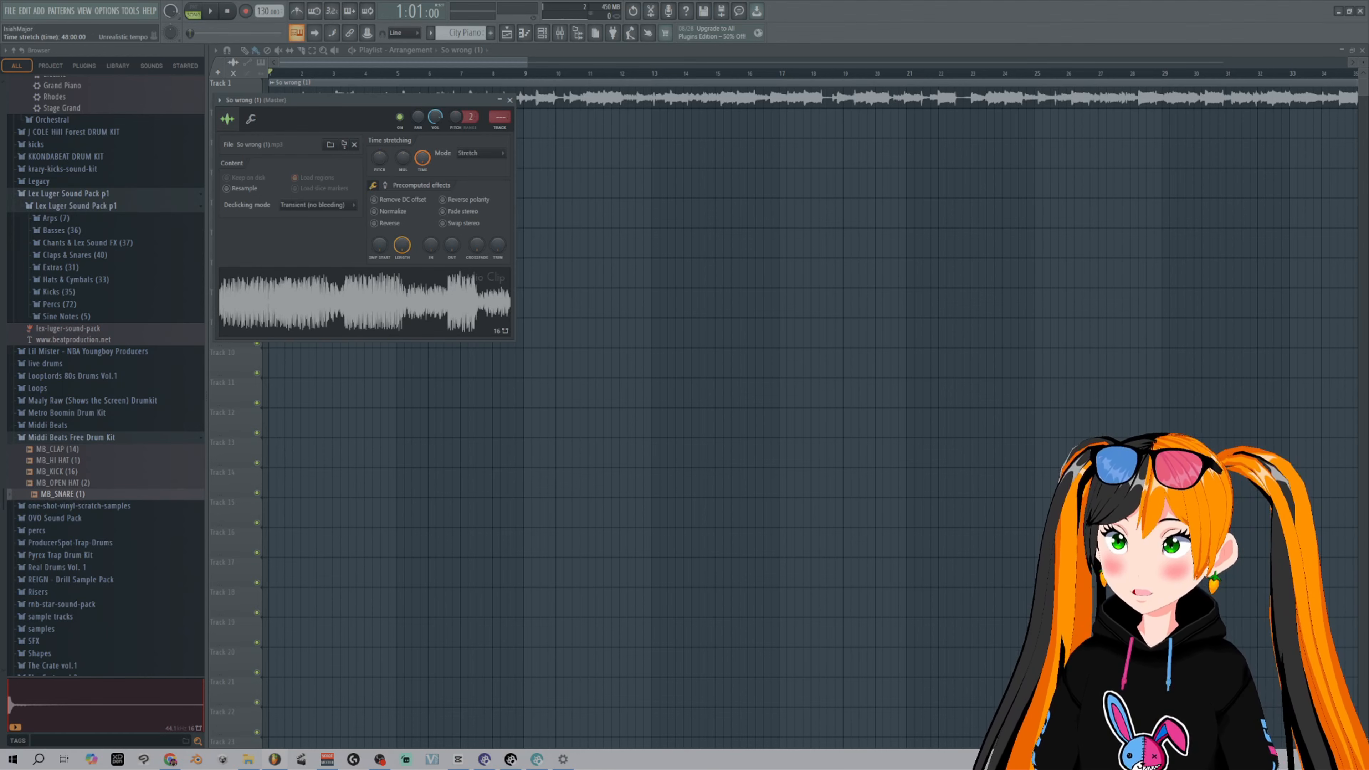
mouse_move(422, 157)
mouse_down()
mouse_move(422, 185)
mouse_move(445, 169)
mouse_up()
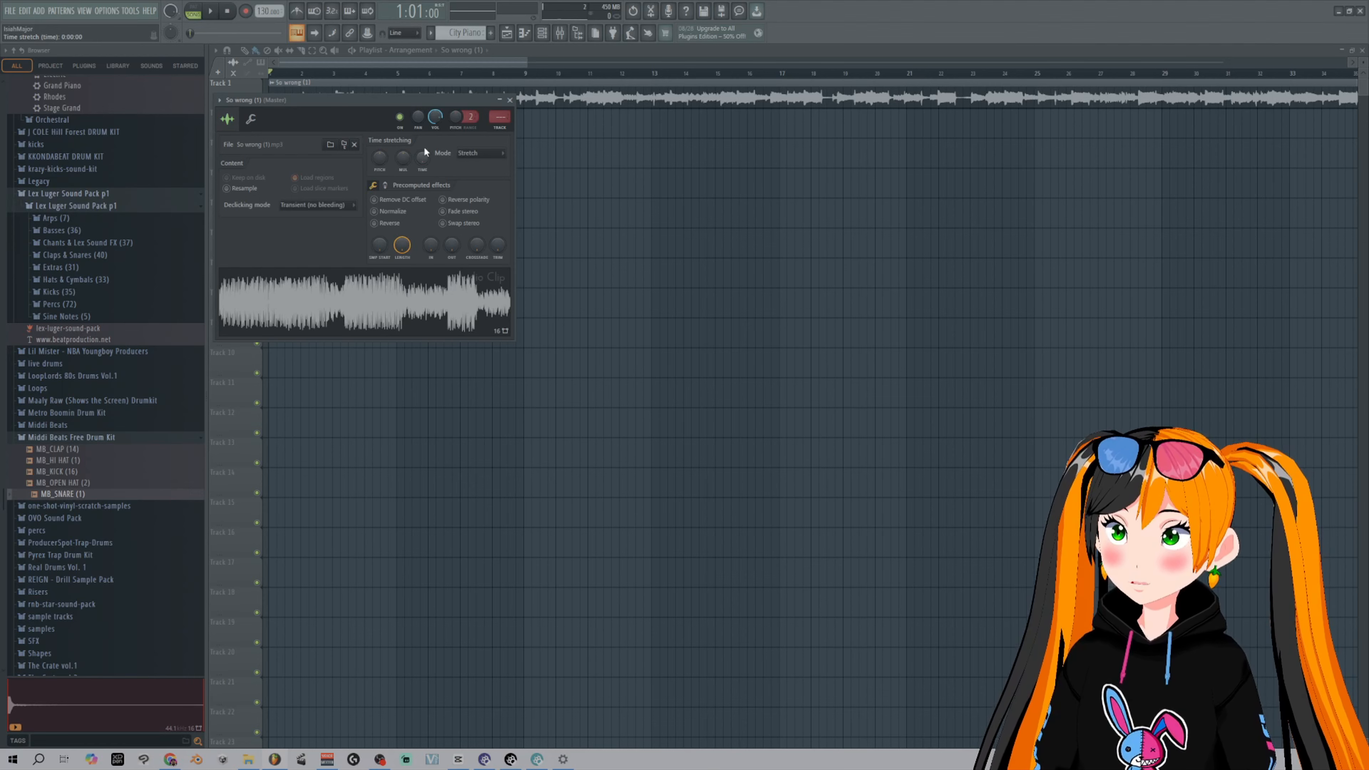
key(Escape)
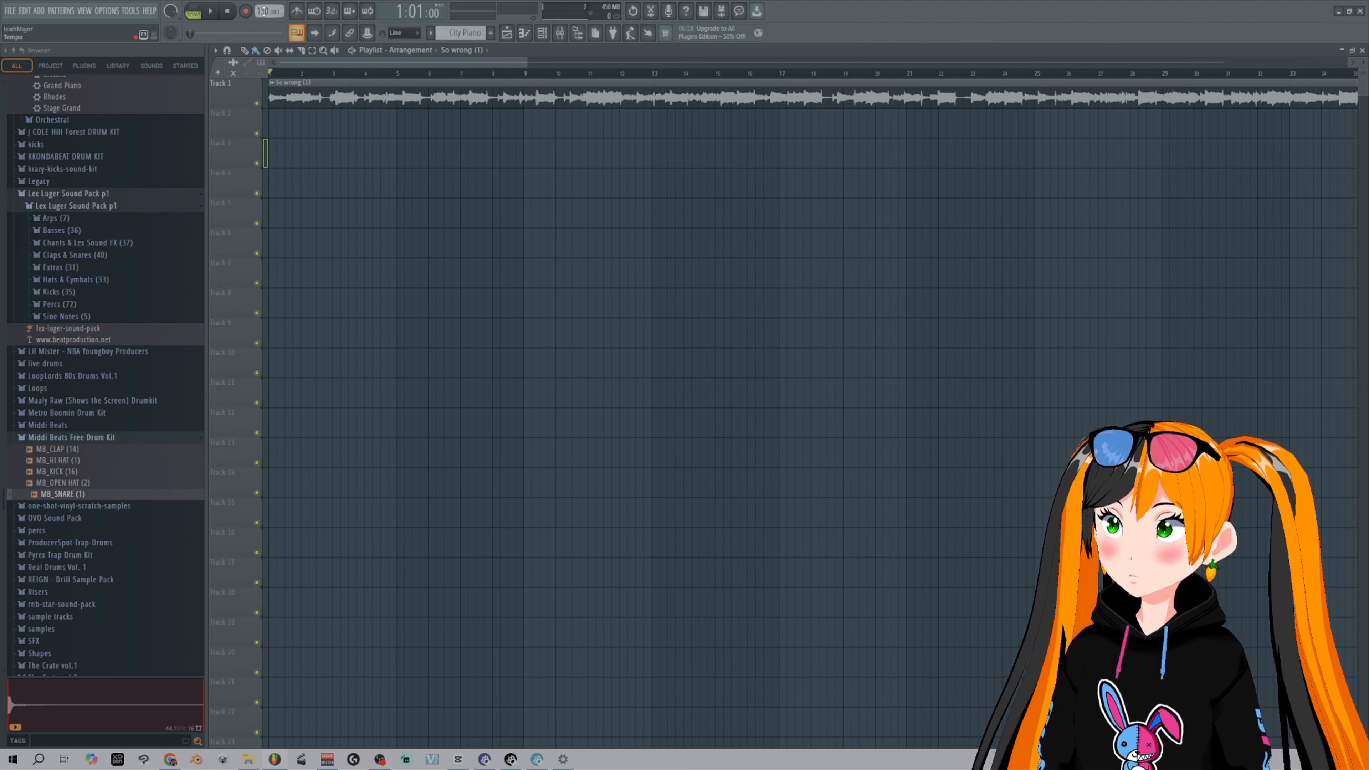
- Set the project tempo to 146 BPM
mouse_move(261, 11)
mouse_down()
mouse_move(261, 23)
mouse_move(261, 3)
mouse_up()
mouse_move(501, 63)
mouse_down()
mouse_move(604, 64)
mouse_move(411, 66)
mouse_move(508, 66)
mouse_up()
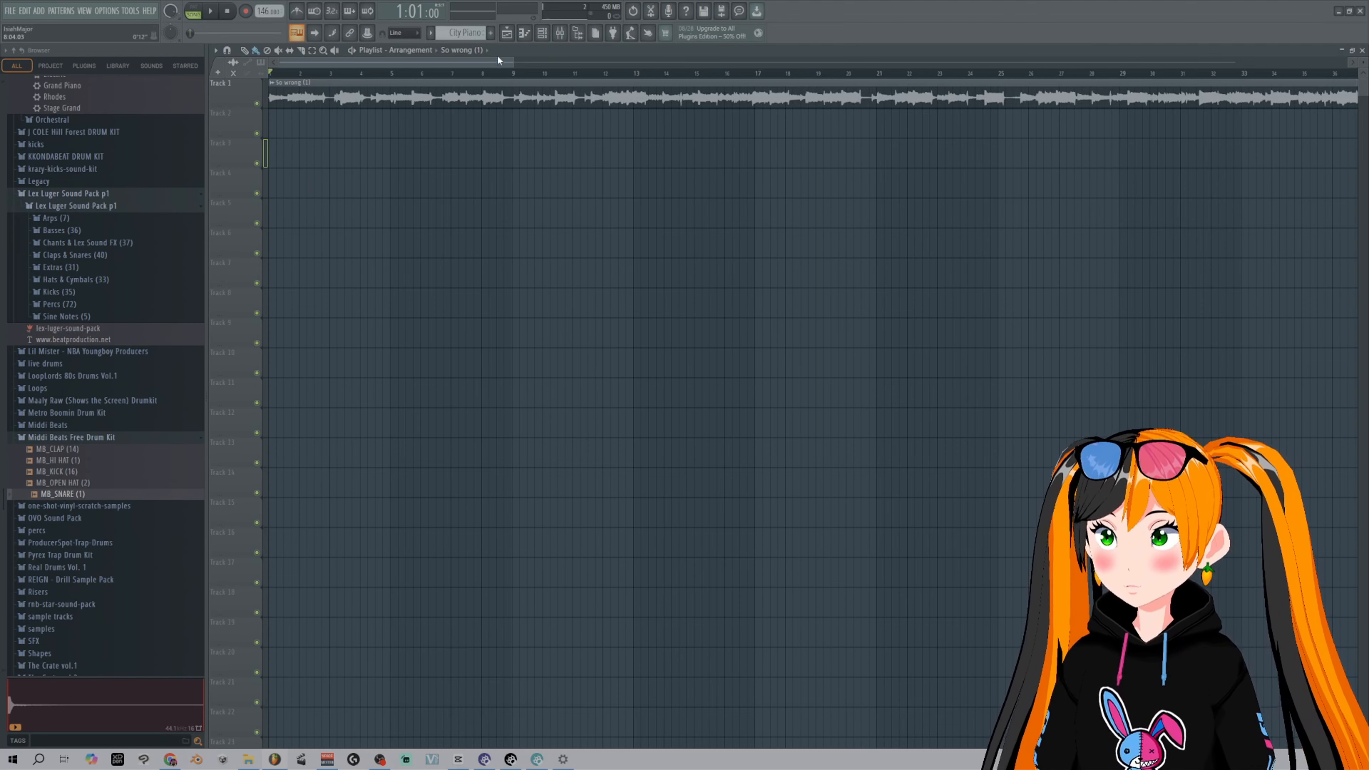
drag(511, 63, 587, 63)
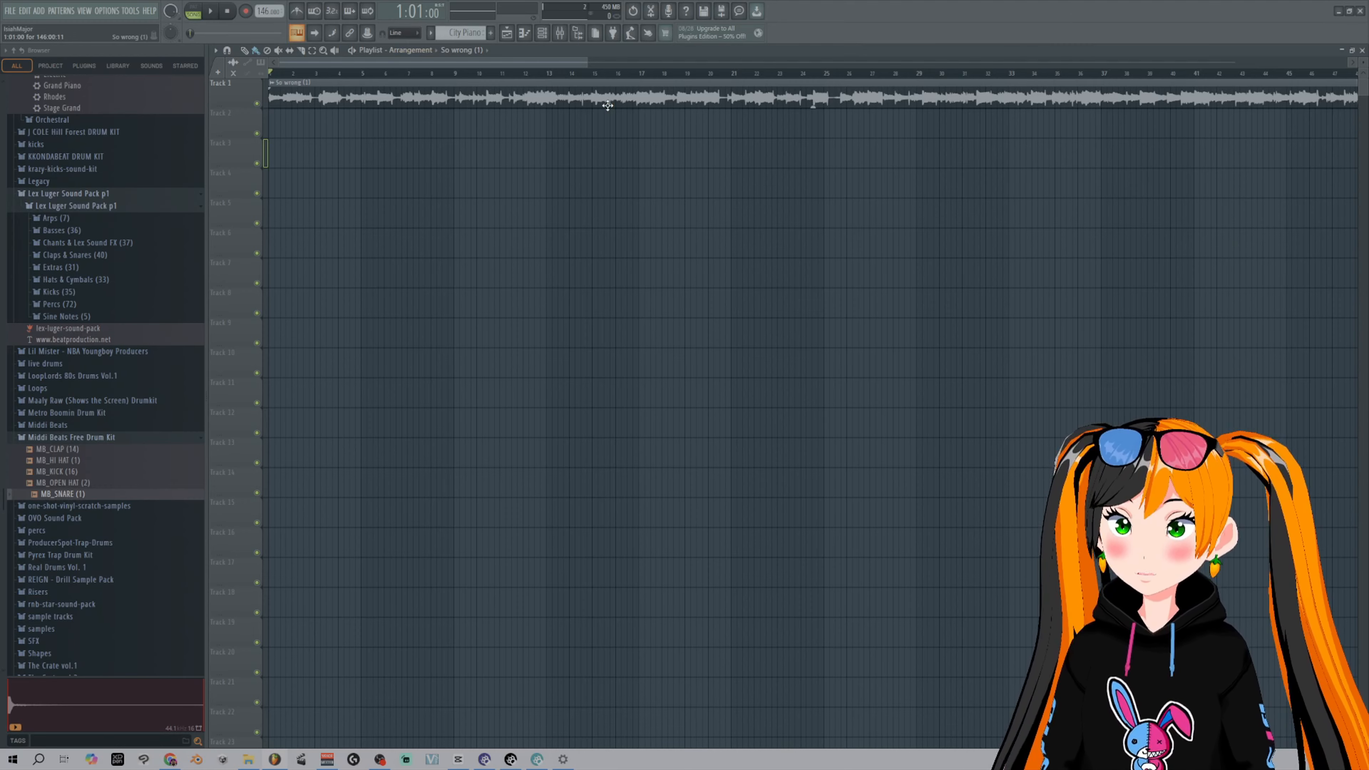
- Place MB_KICK (16) pattern clips on Tracks 2, 3, 5 and 6 of the playlist, within roughly the first 34 bars
click(534, 42)
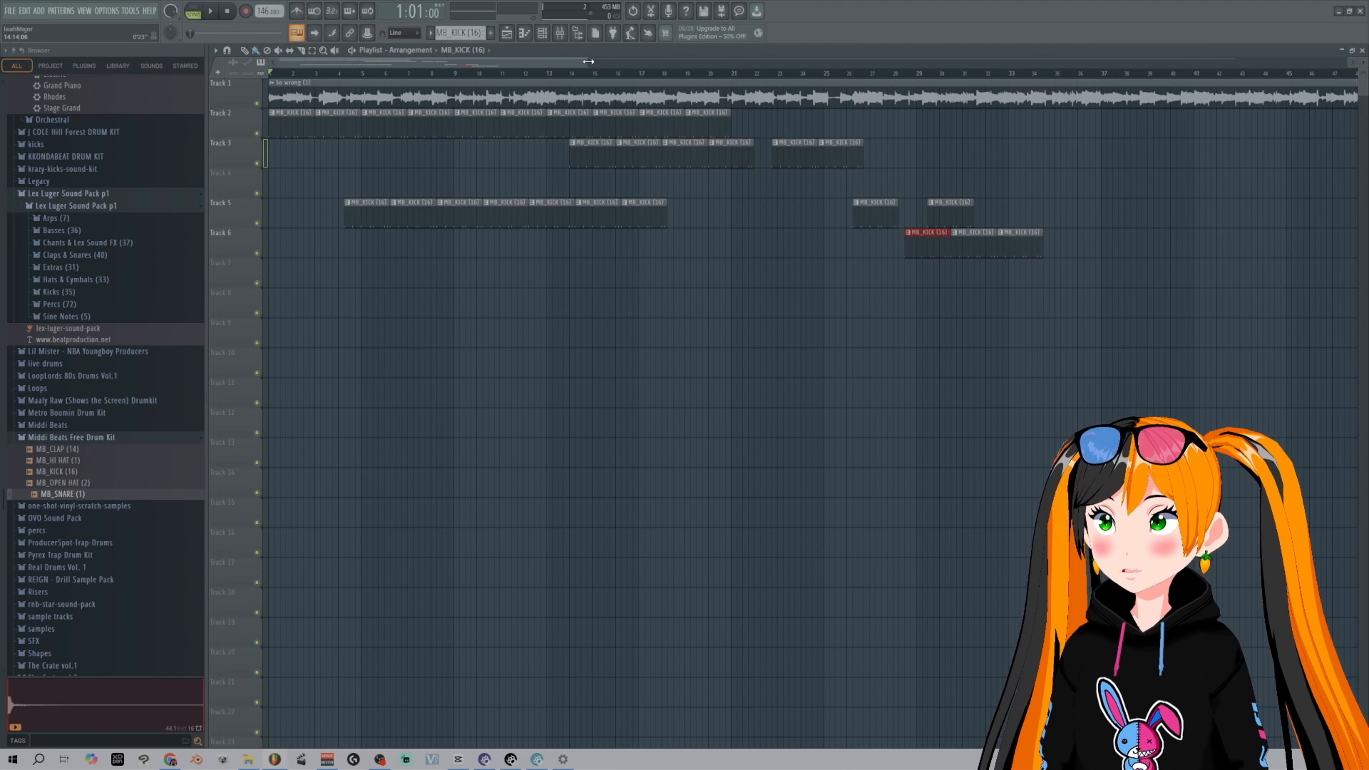
drag(593, 63, 806, 63)
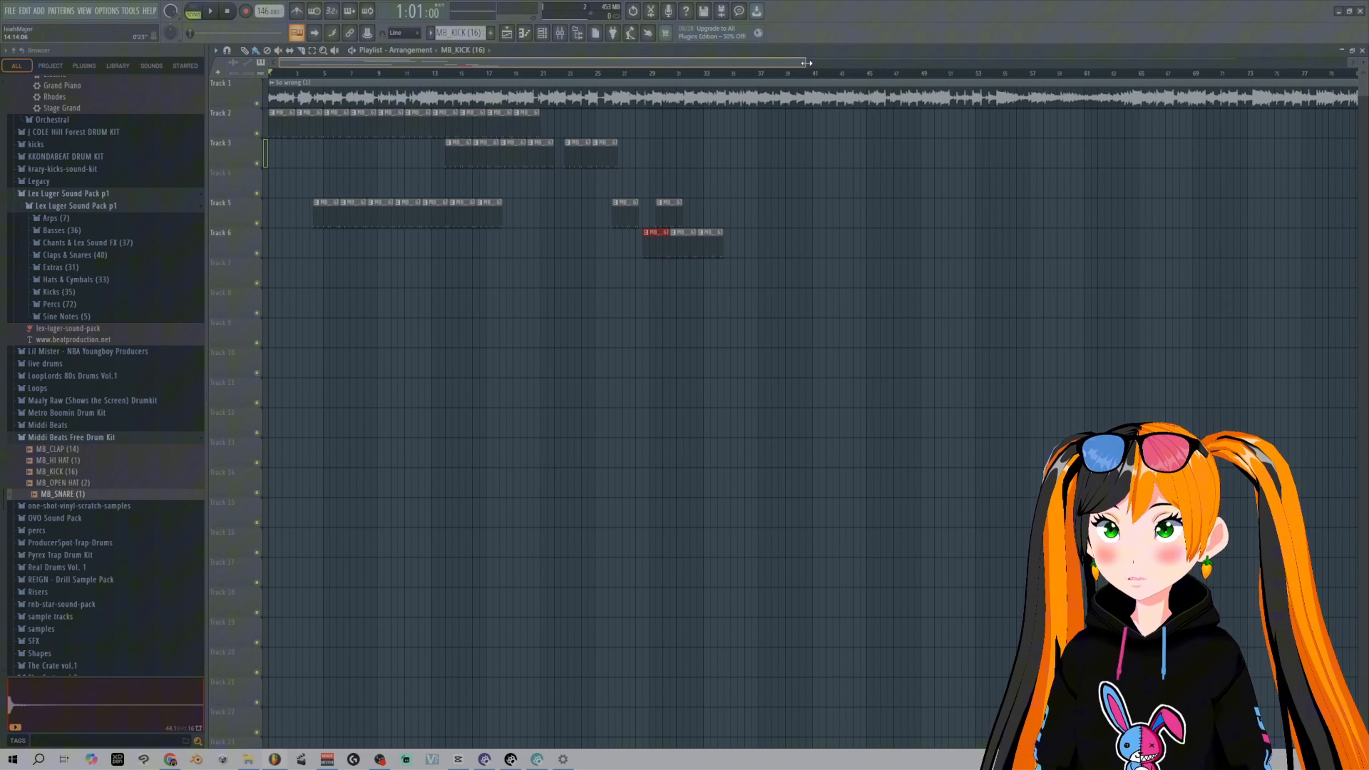
click(9, 11)
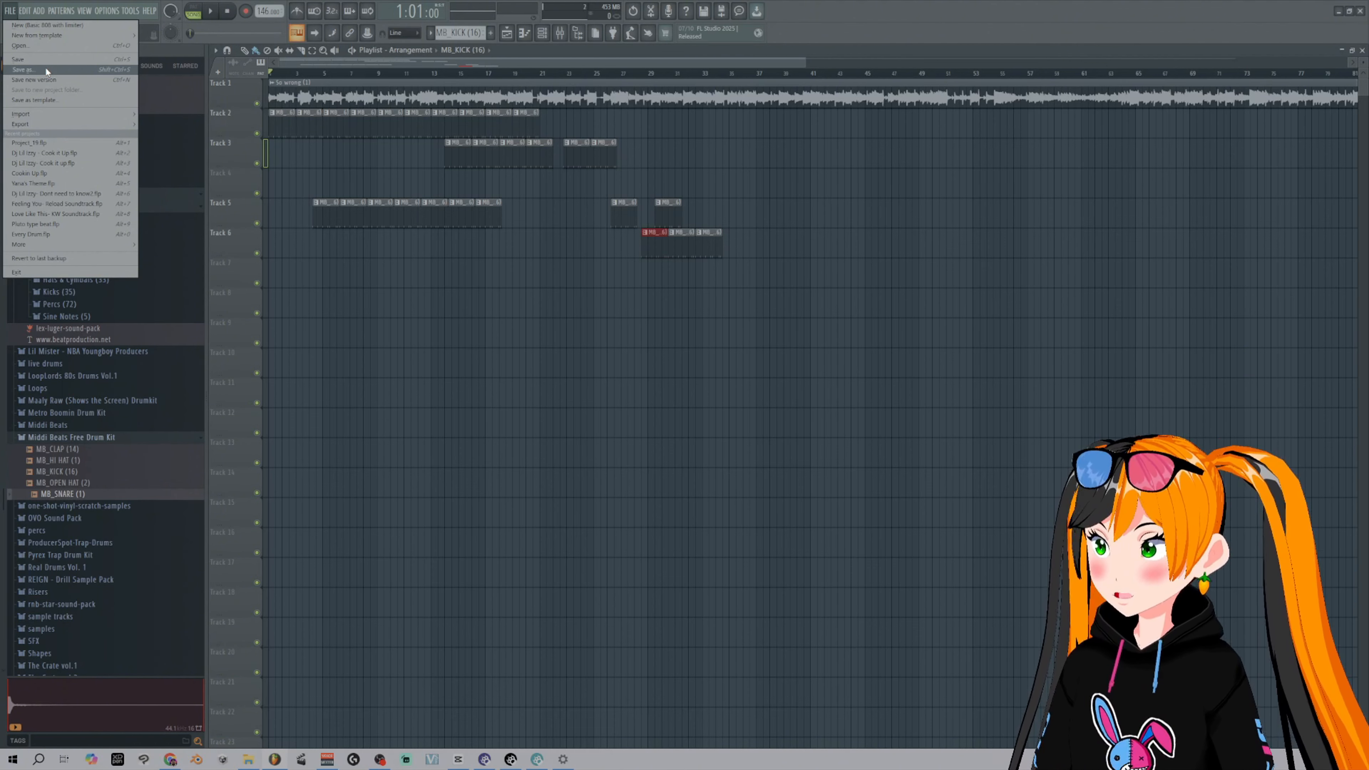
mouse_move(64, 128)
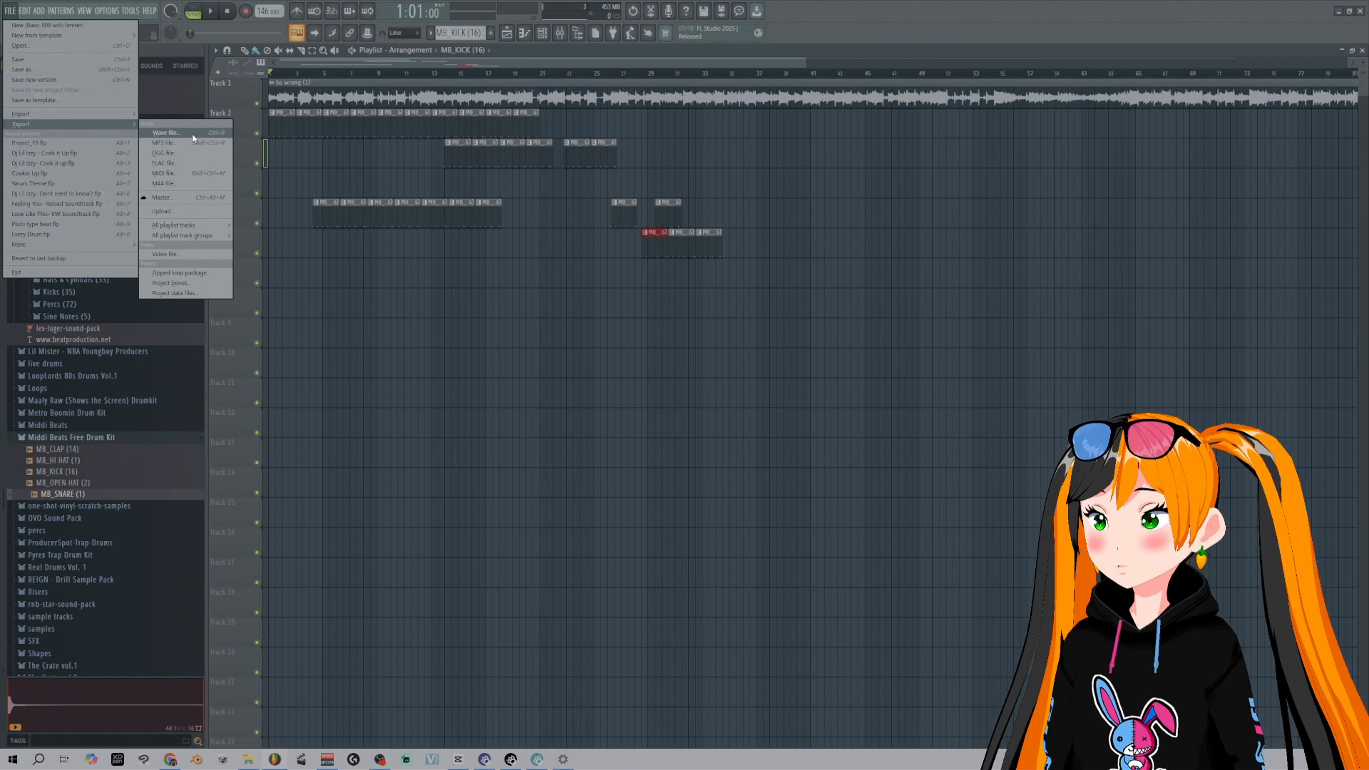
click(640, 127)
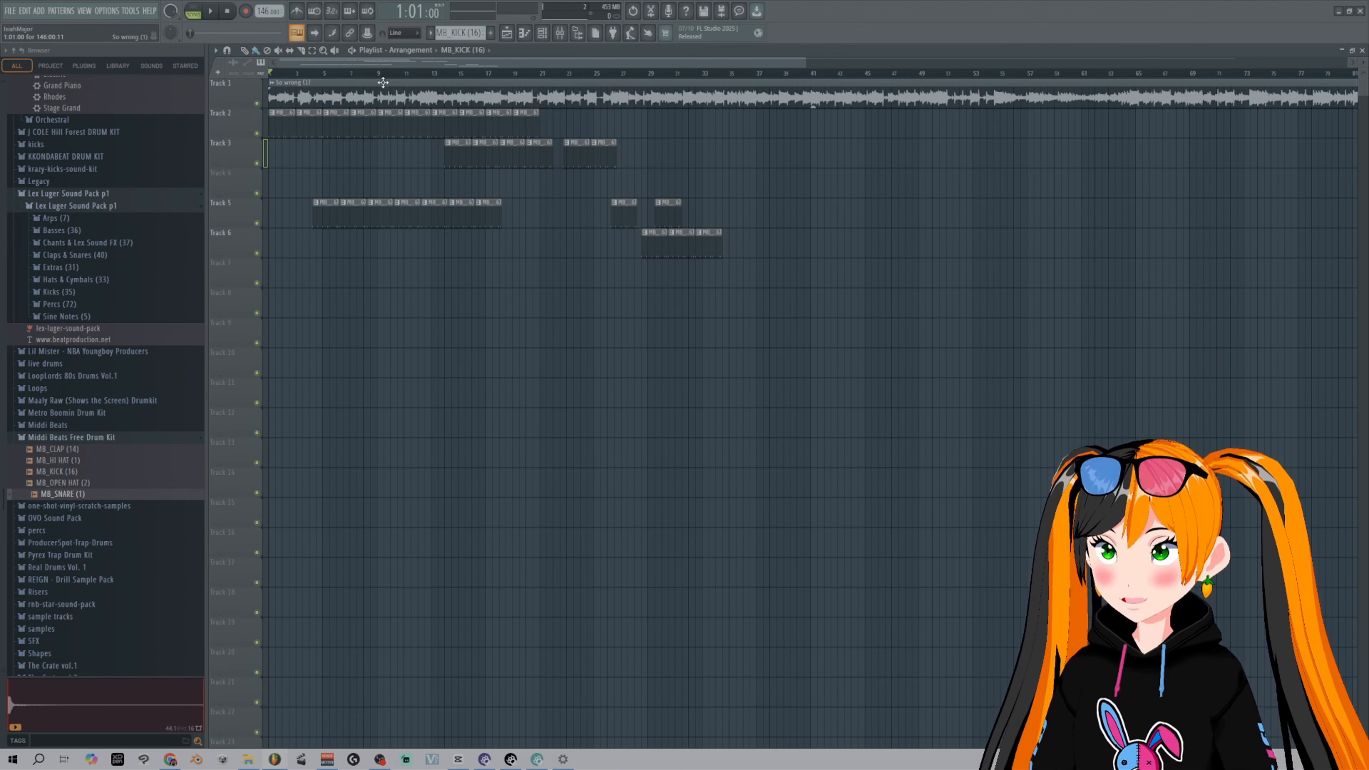
- Set up an MP3 export named YUHDGUOIYFEGHWUHGEUI in the project's music folder and bring up its rendering settings
click(10, 11)
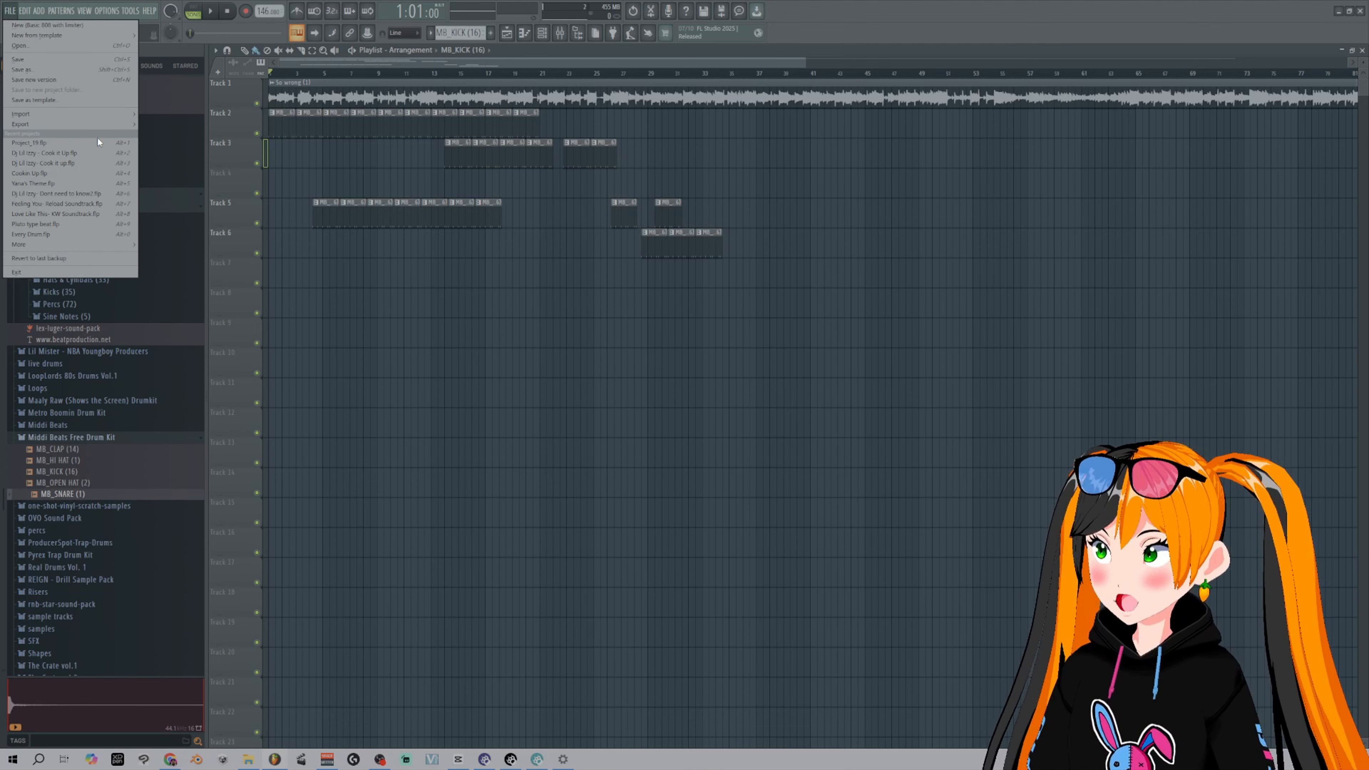
mouse_move(113, 125)
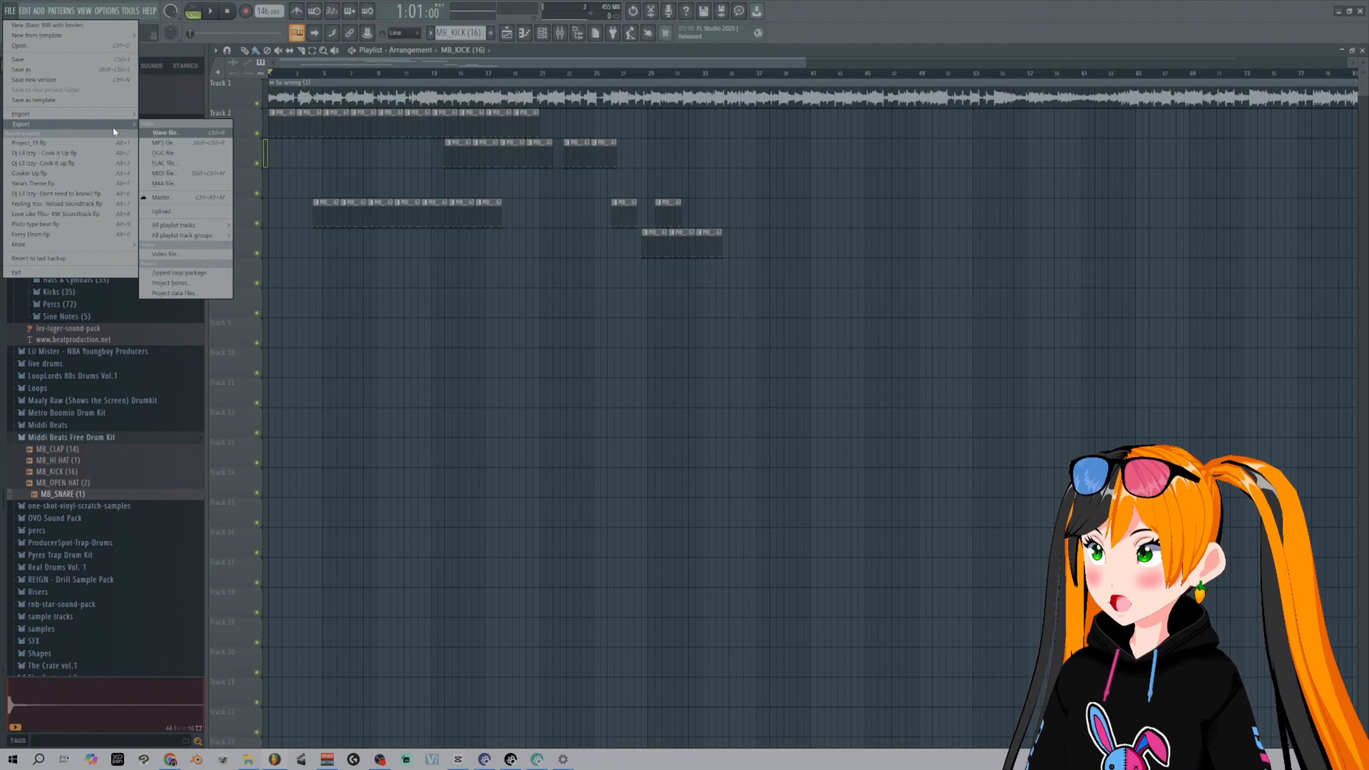
click(188, 143)
text(YUHDGUOIYFEGHW)
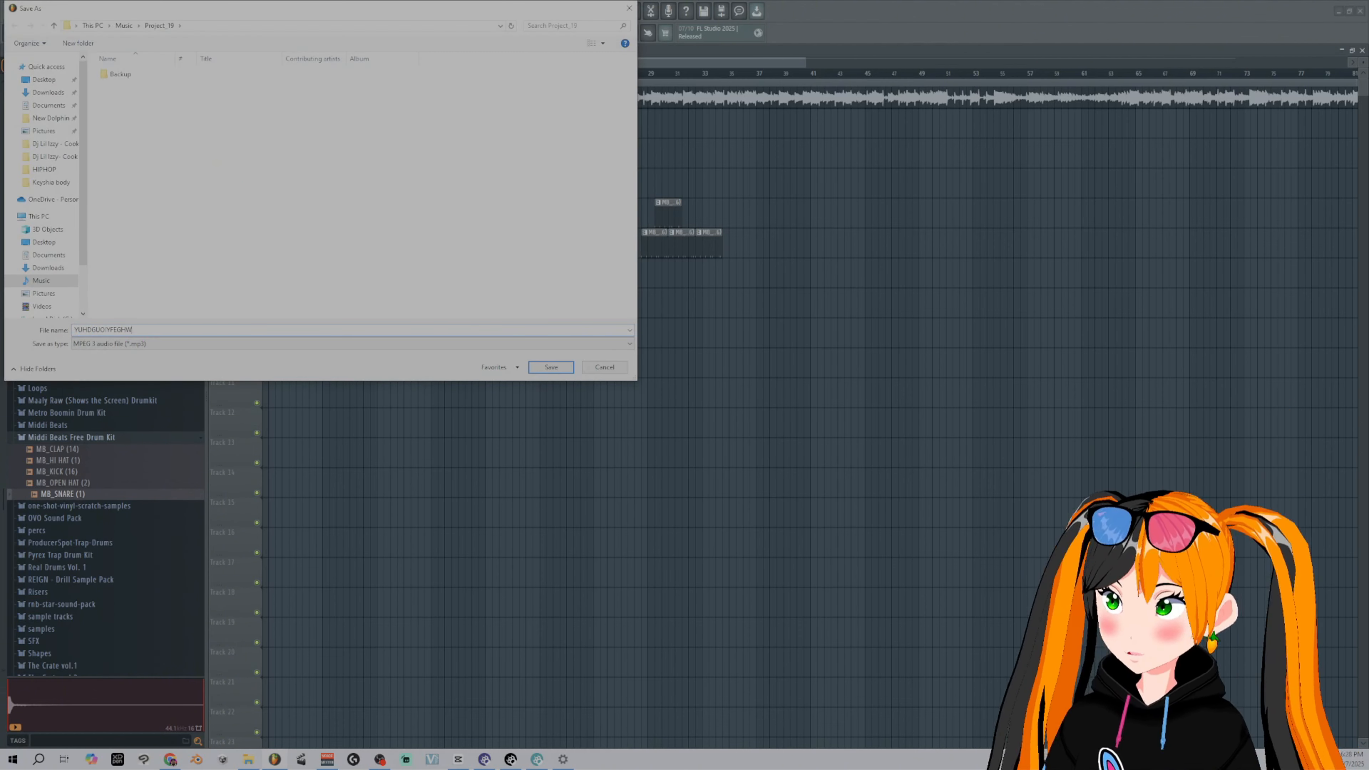
text(UHGEUI)
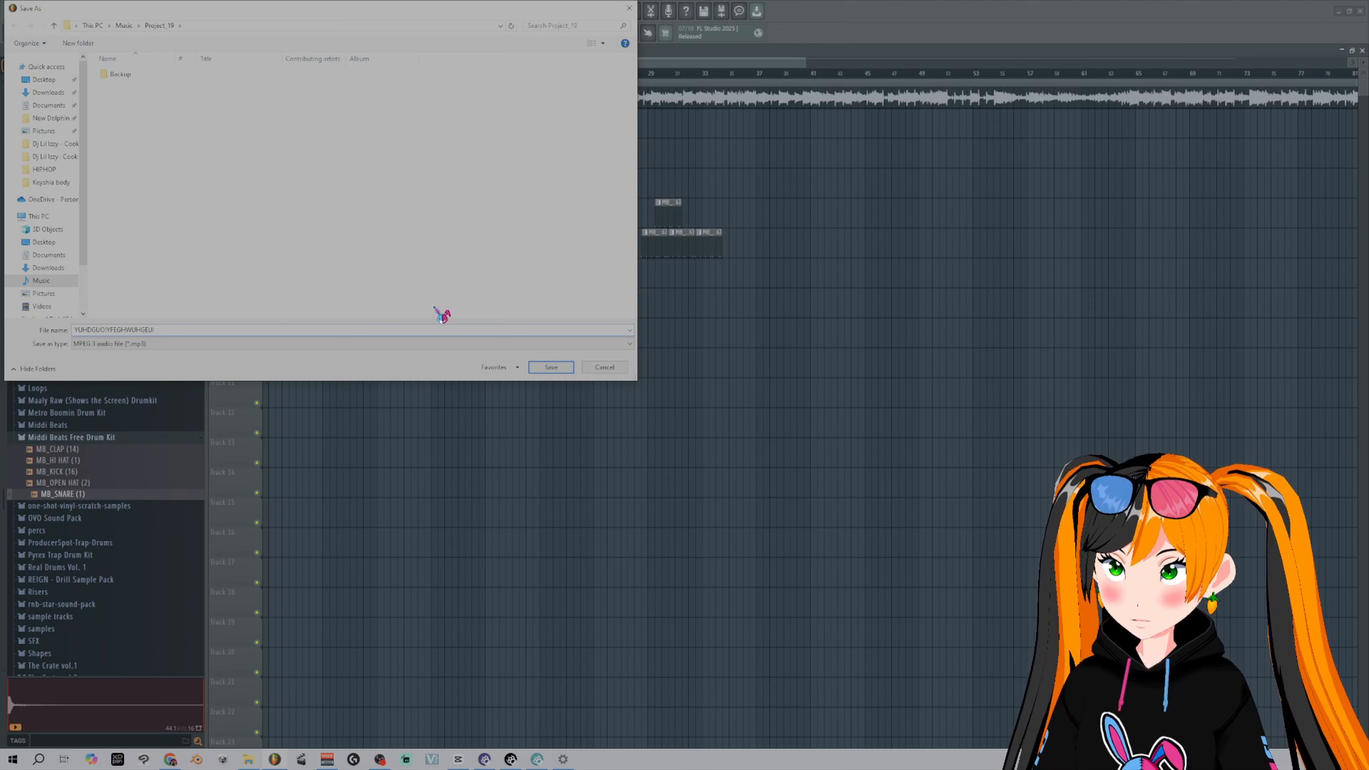
click(547, 367)
drag(709, 221, 749, 281)
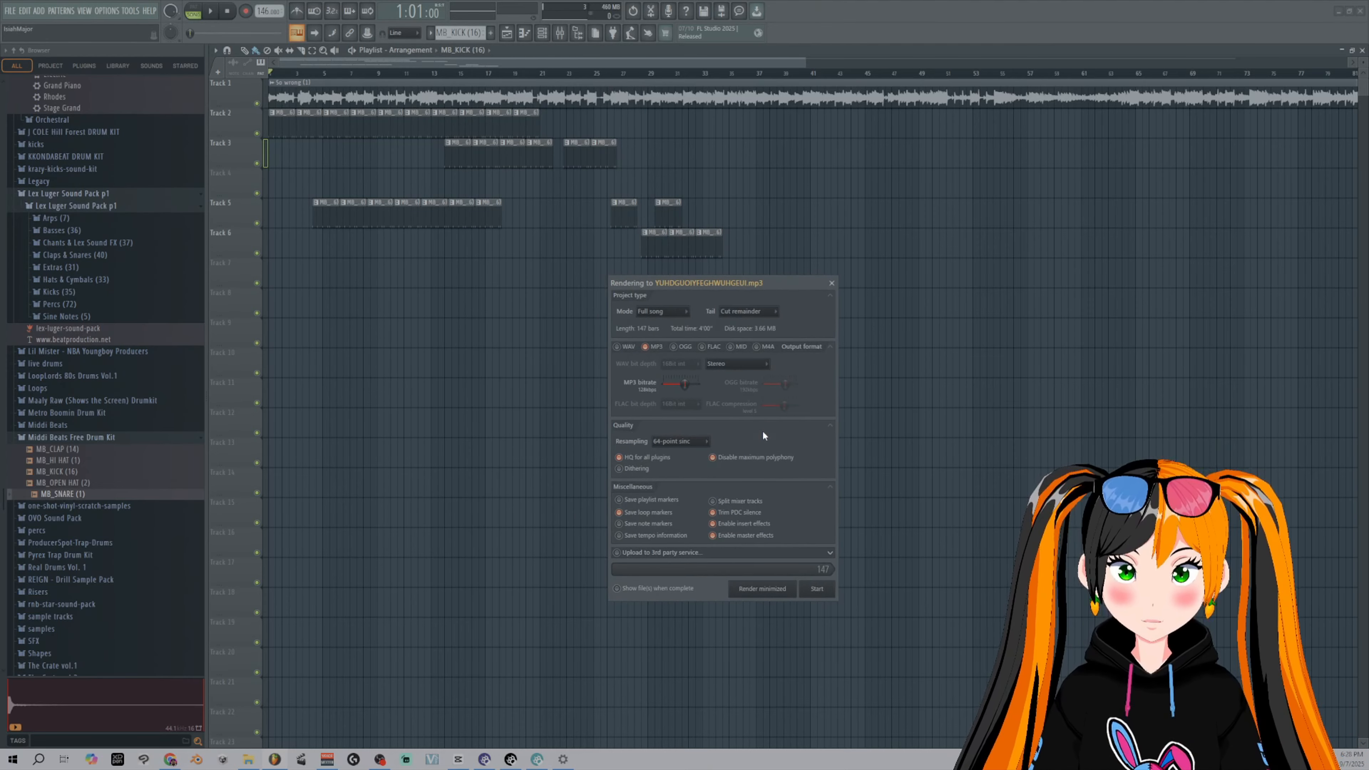
- Try adding WAV output to the render alongside MP3, and return to MP3 only
click(618, 347)
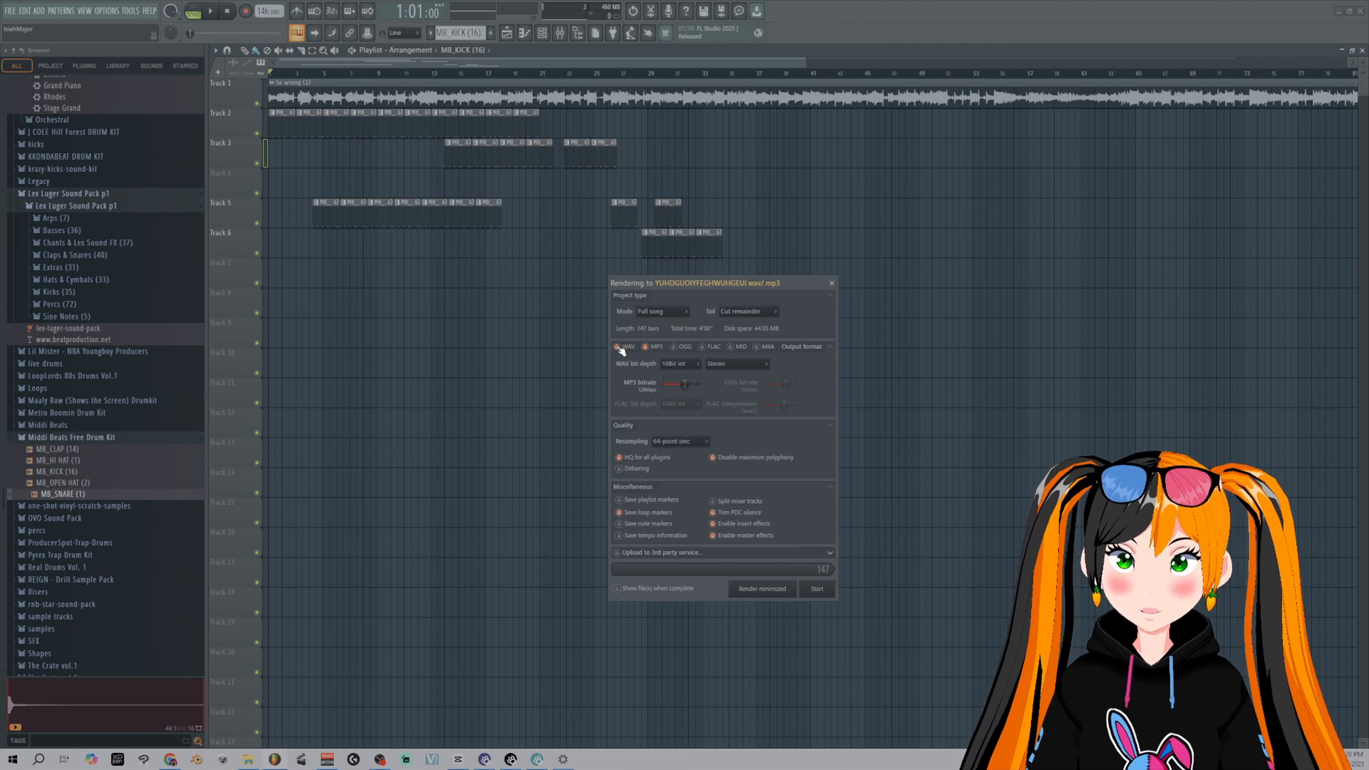
click(618, 347)
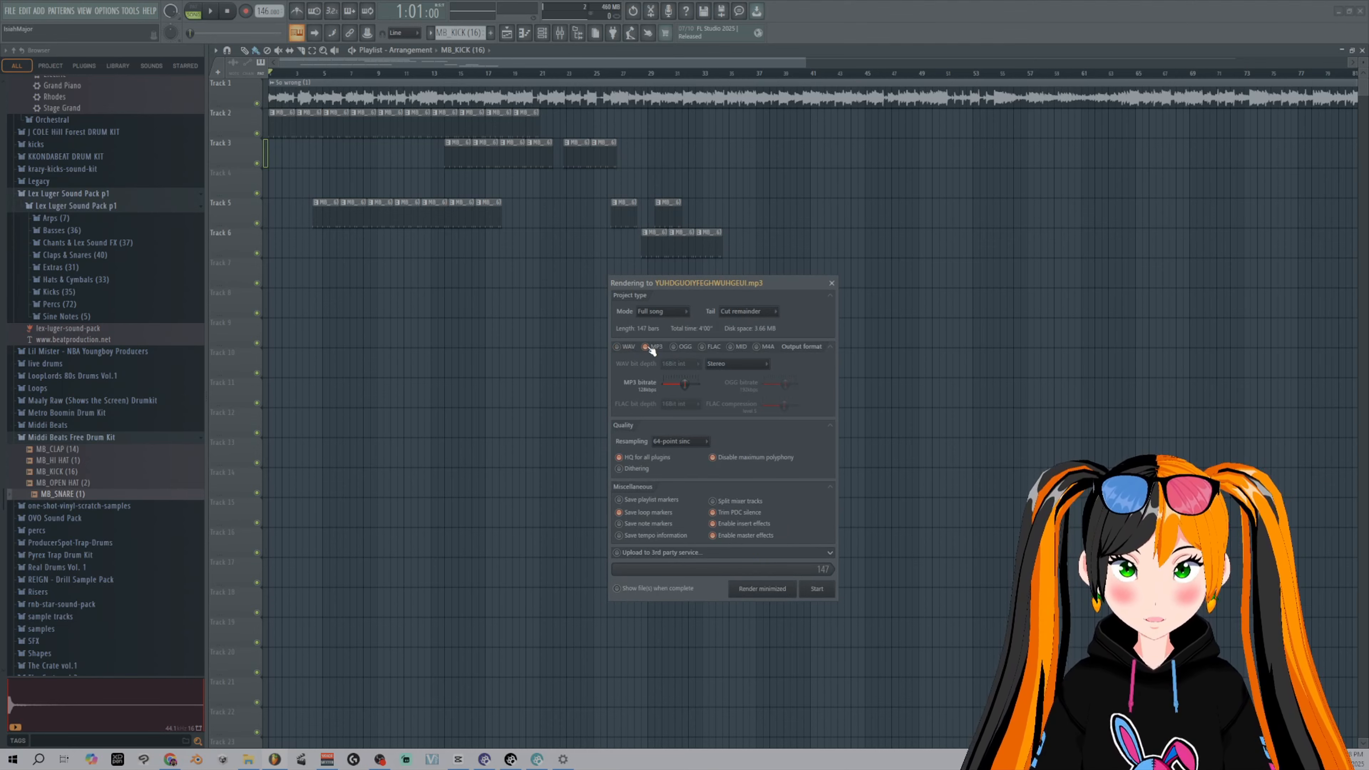
click(618, 347)
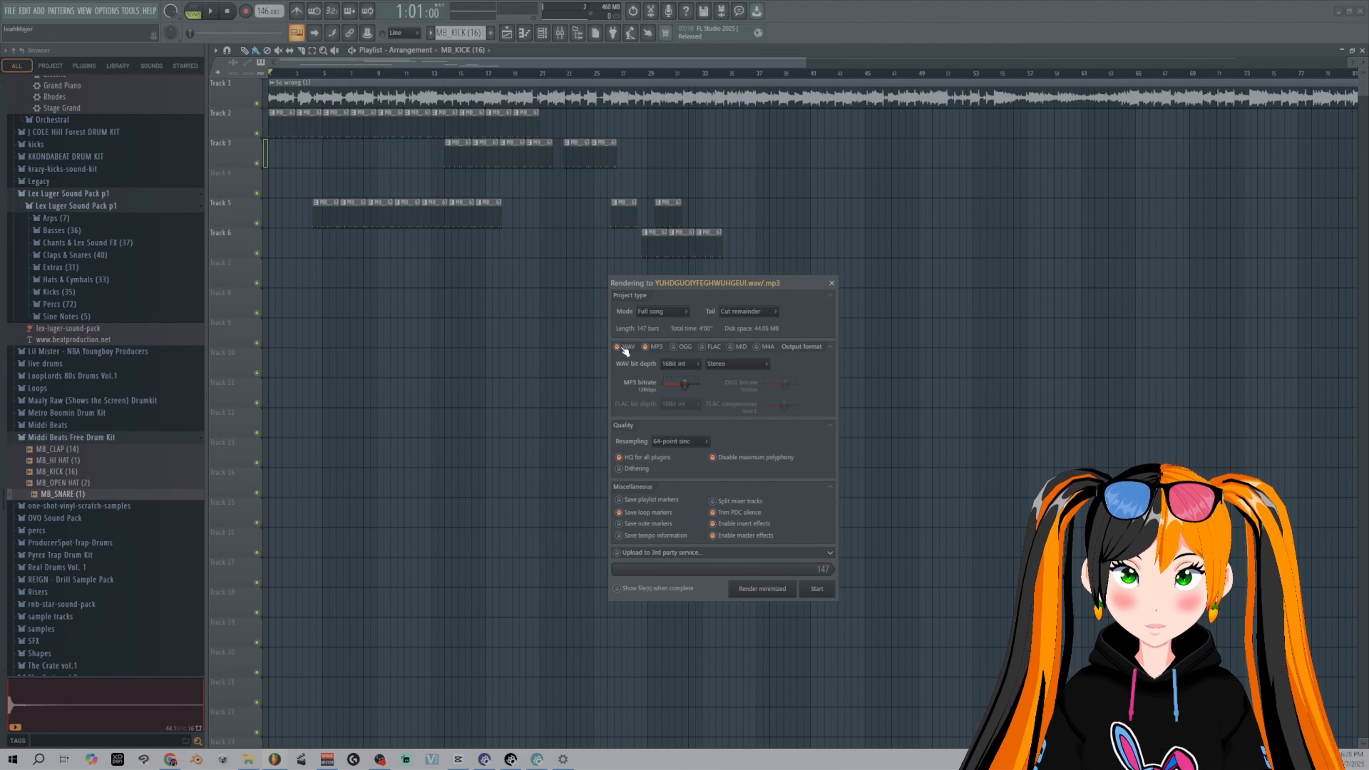
drag(712, 283, 694, 244)
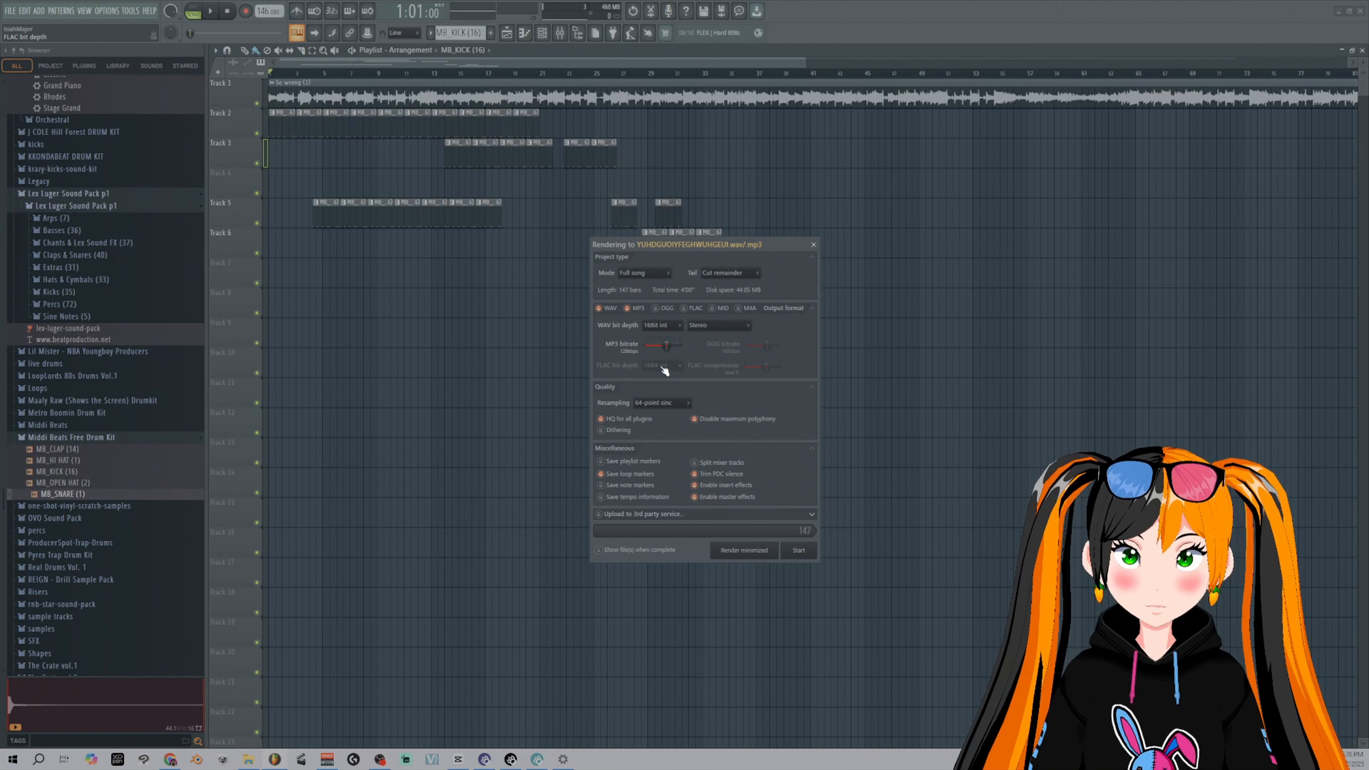
click(599, 308)
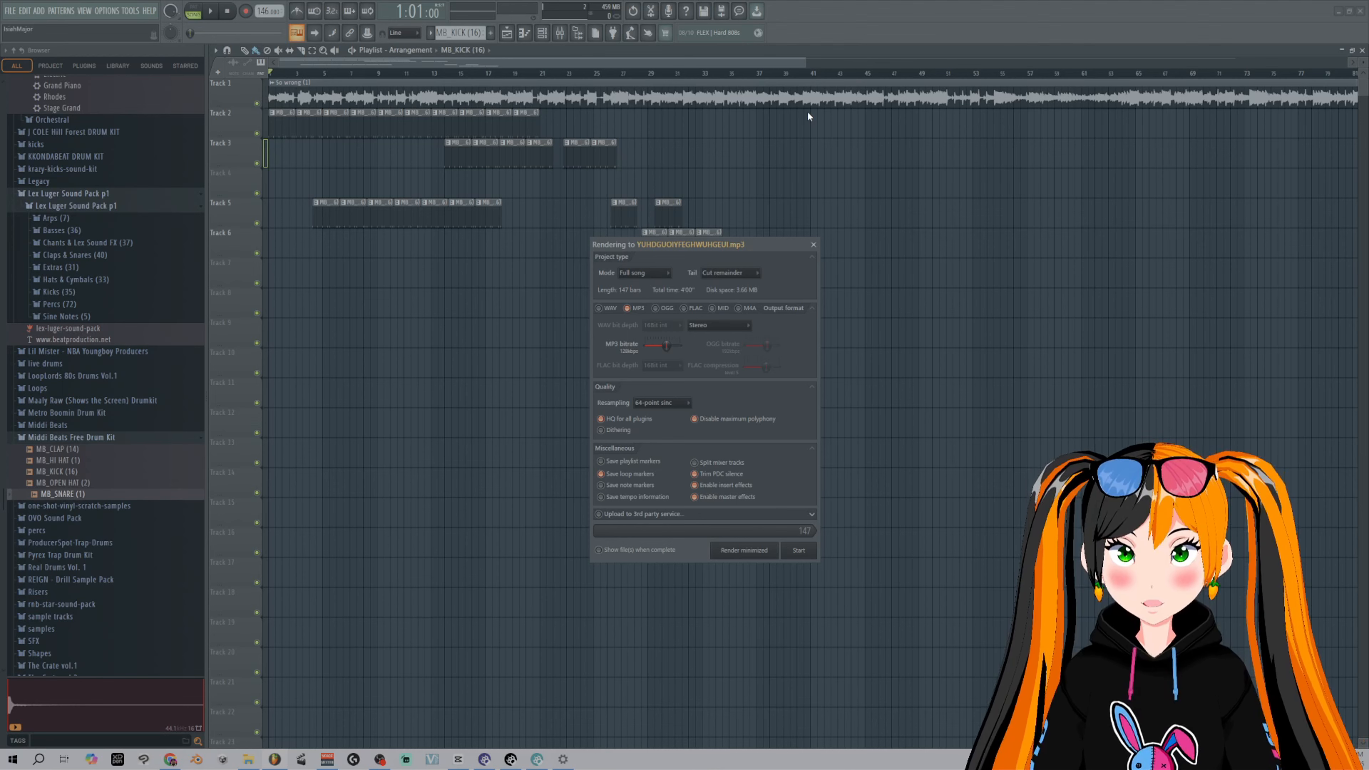
- Try the Pattern render mode, return it to Full song, and check the tail options while leaving Cut remainder selected
click(648, 295)
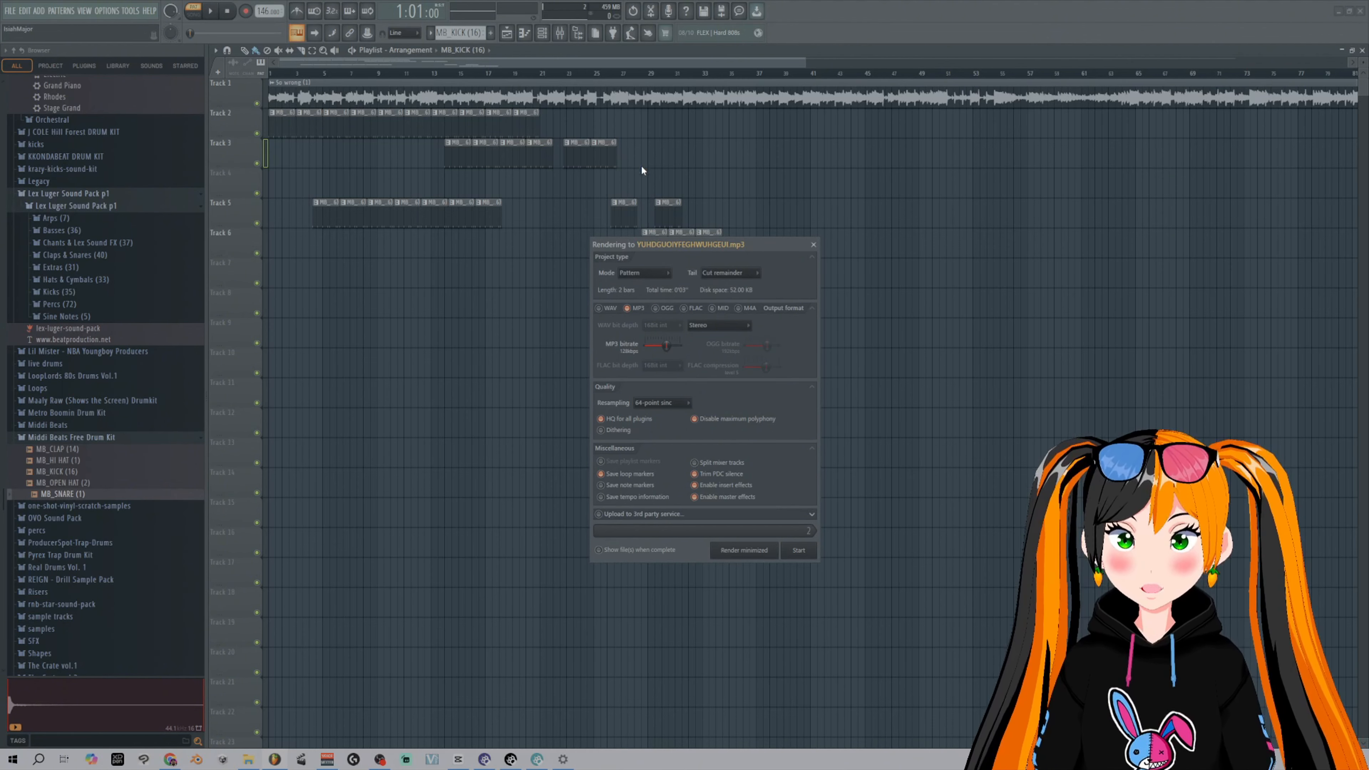
click(654, 273)
click(633, 282)
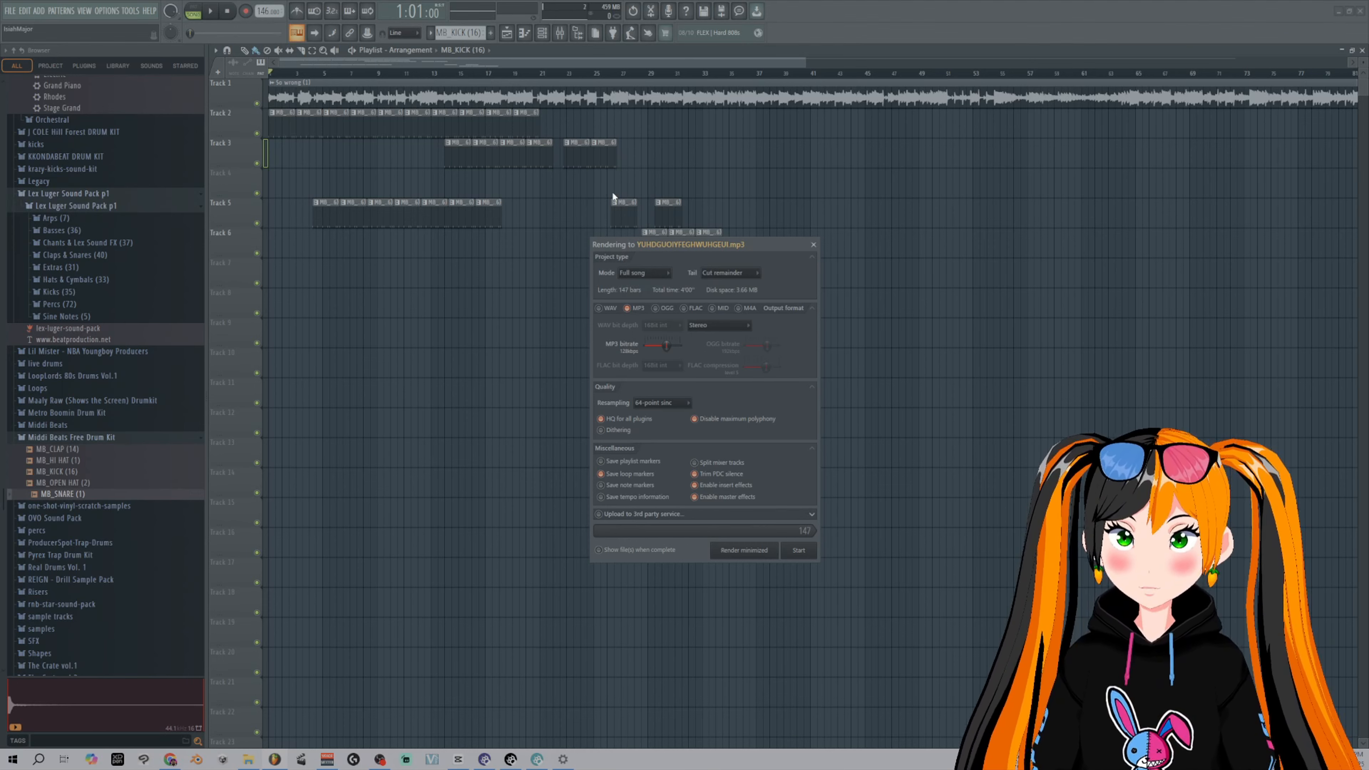
click(757, 272)
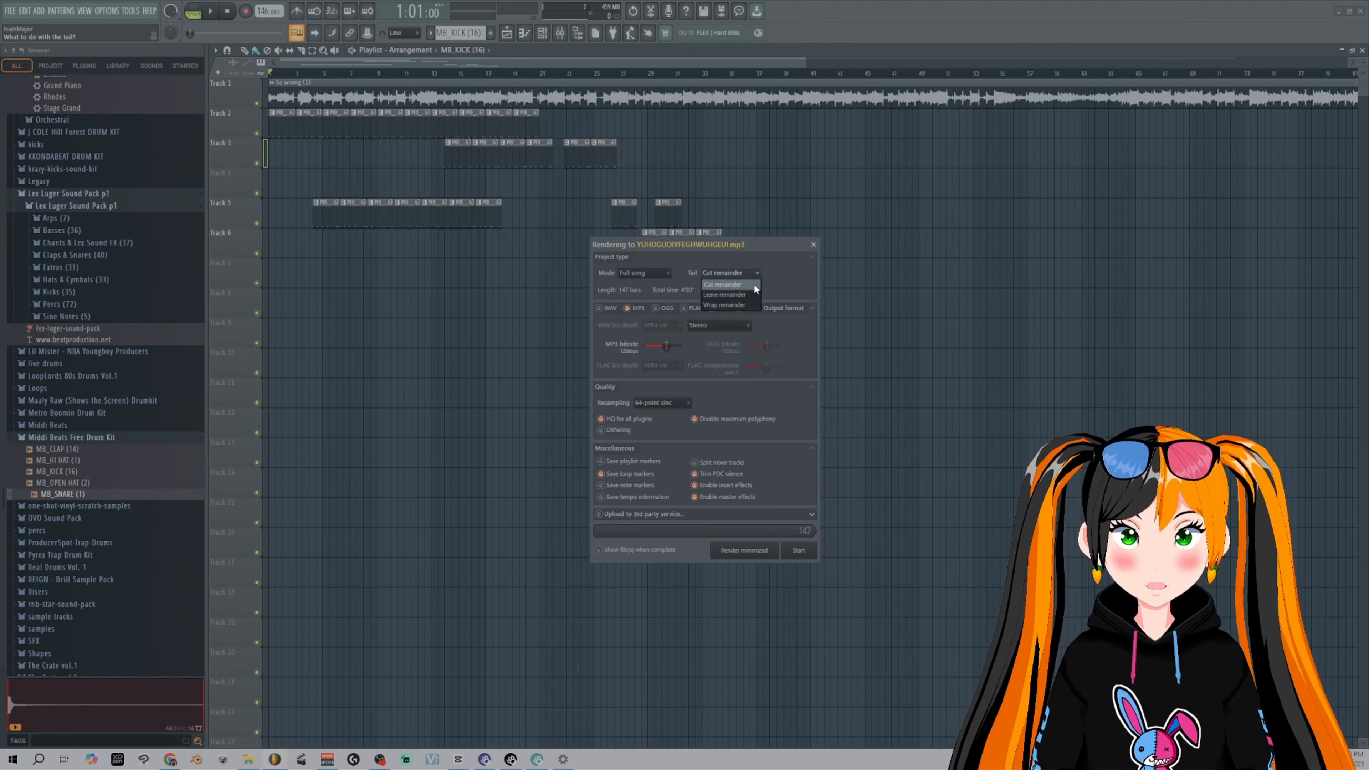
click(757, 247)
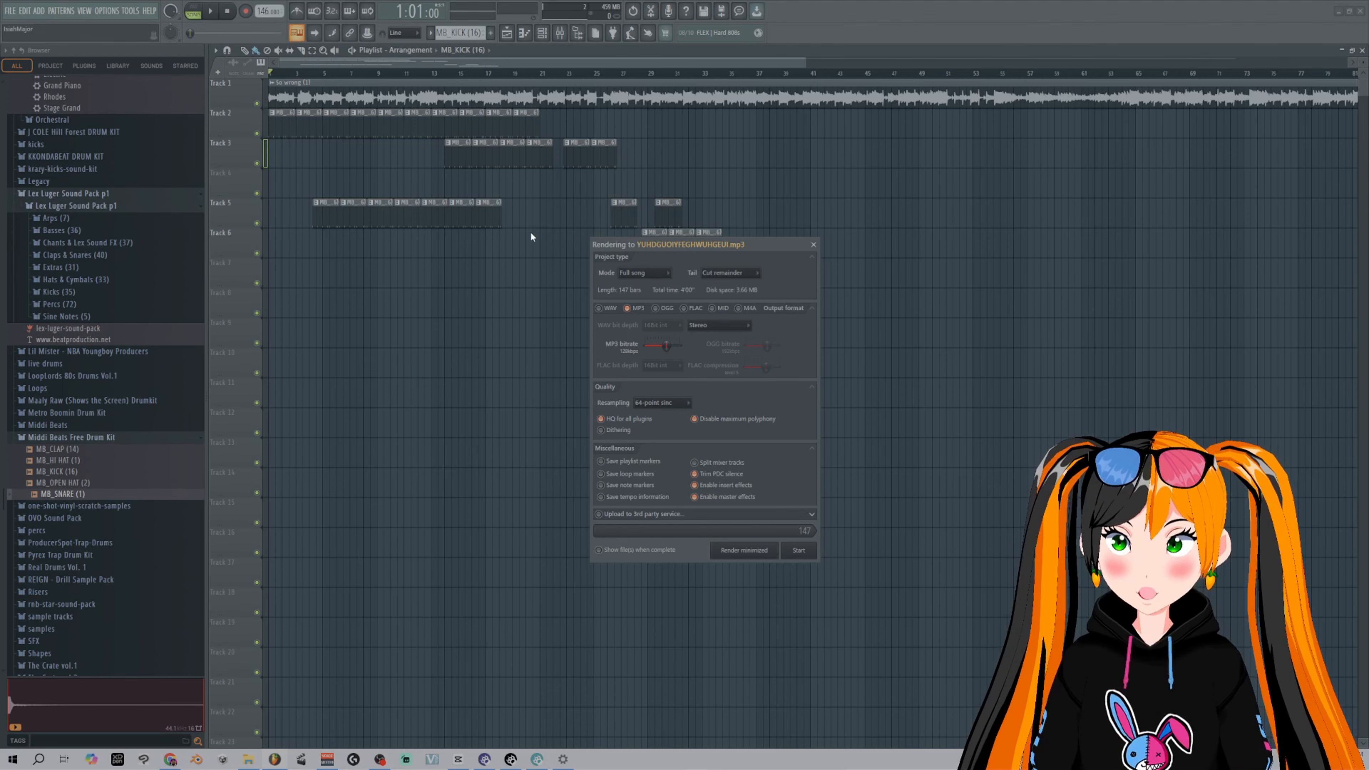
- Turn Split mixer tracks on and off again, and close the rendering settings without starting the export
click(695, 462)
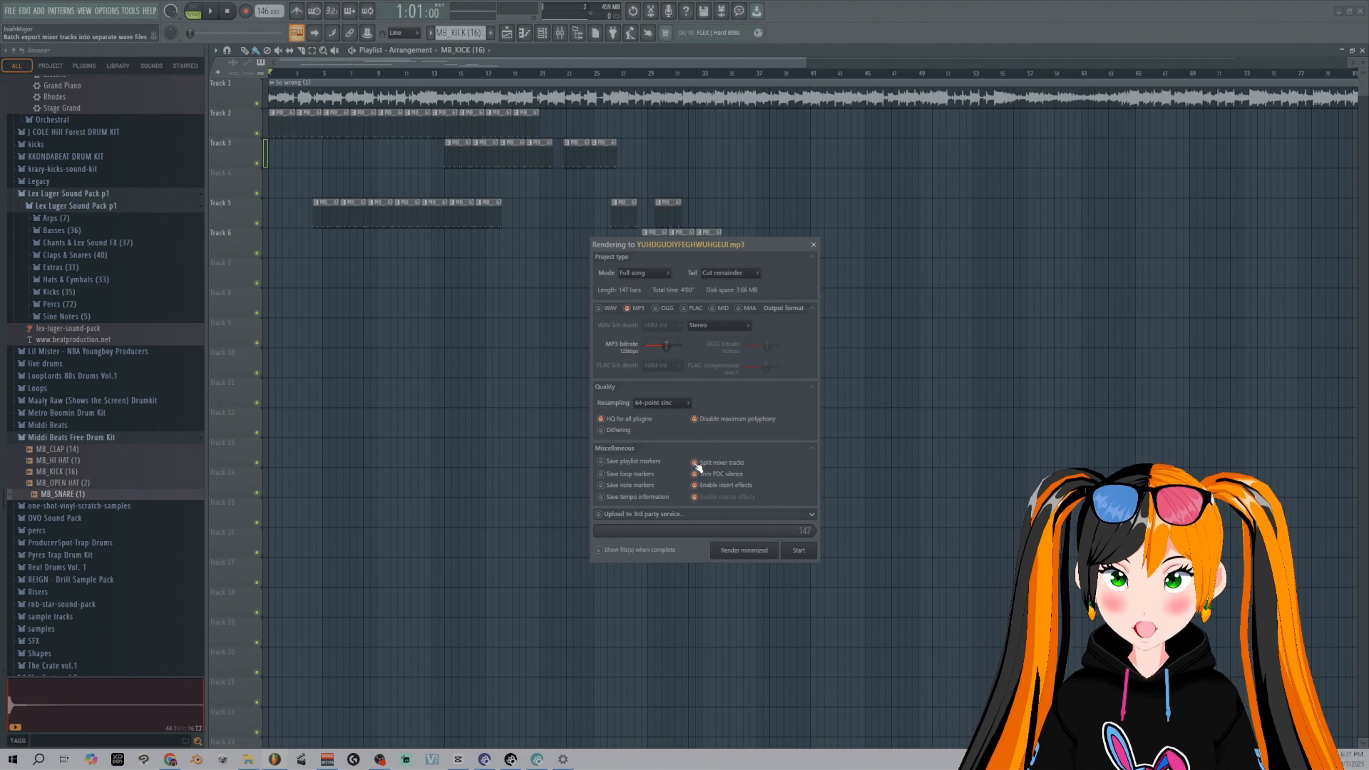
click(696, 463)
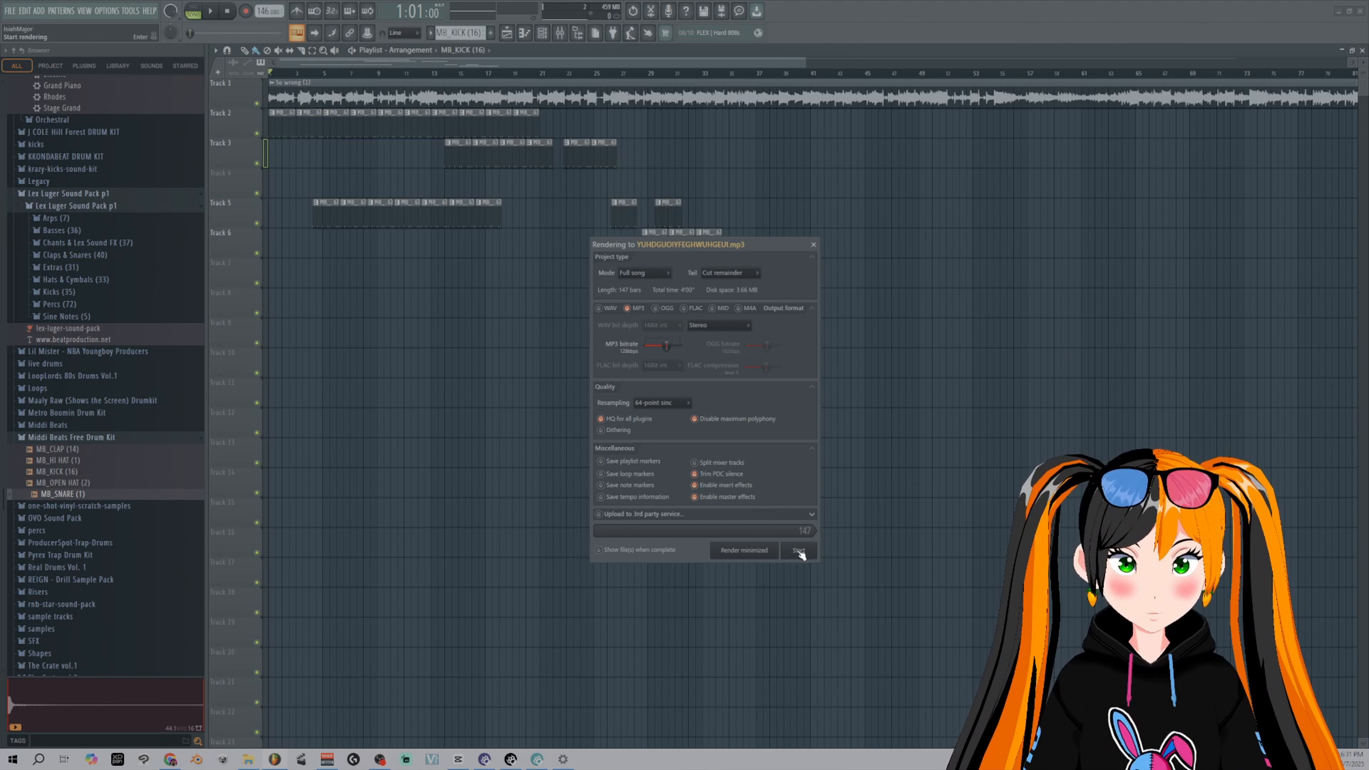
click(813, 245)
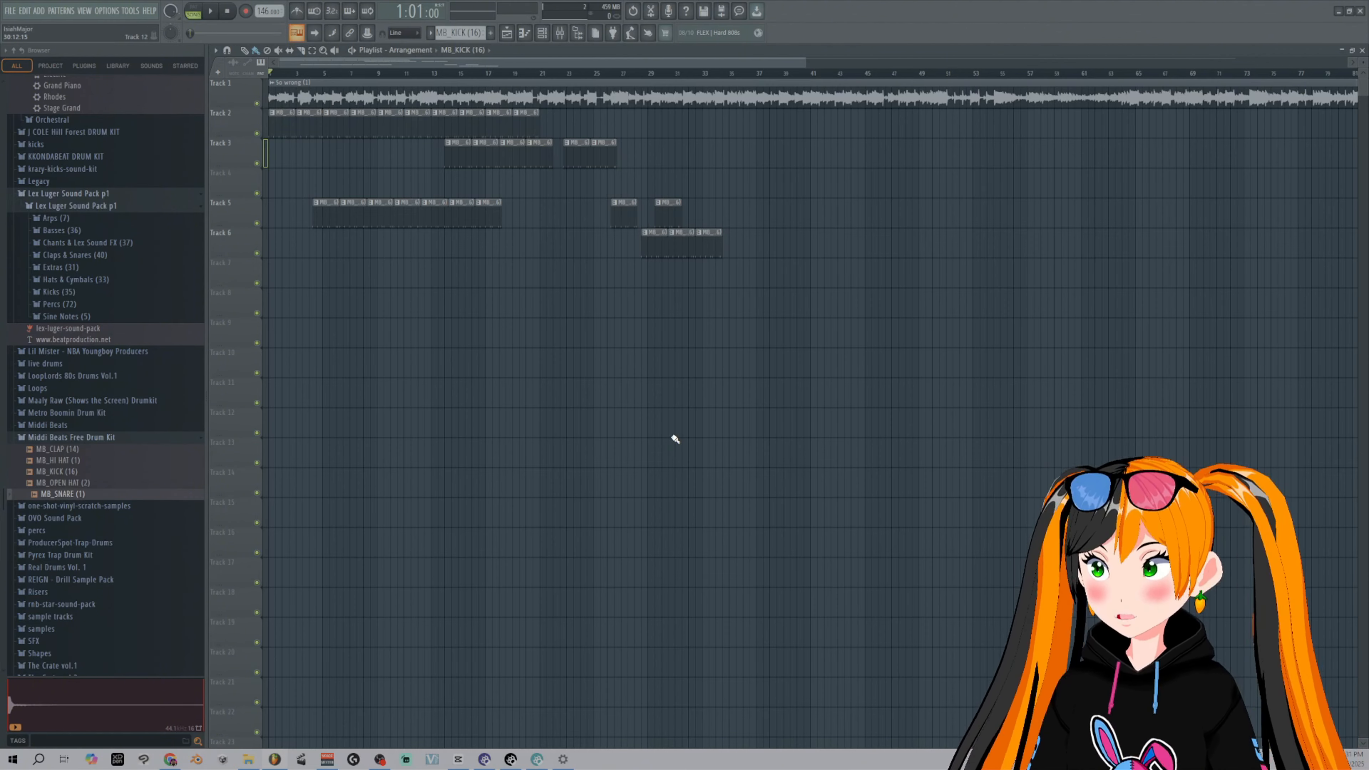
scroll(671, 440, down, 3)
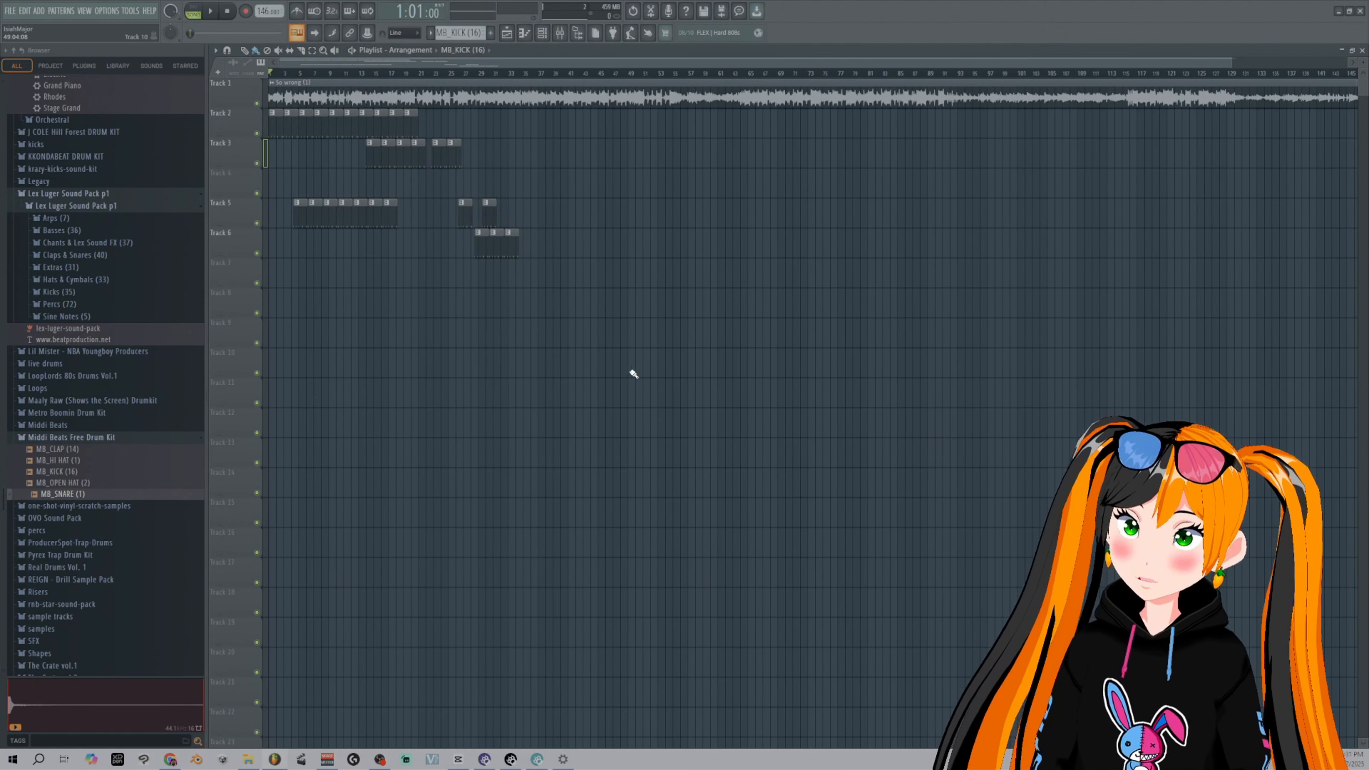